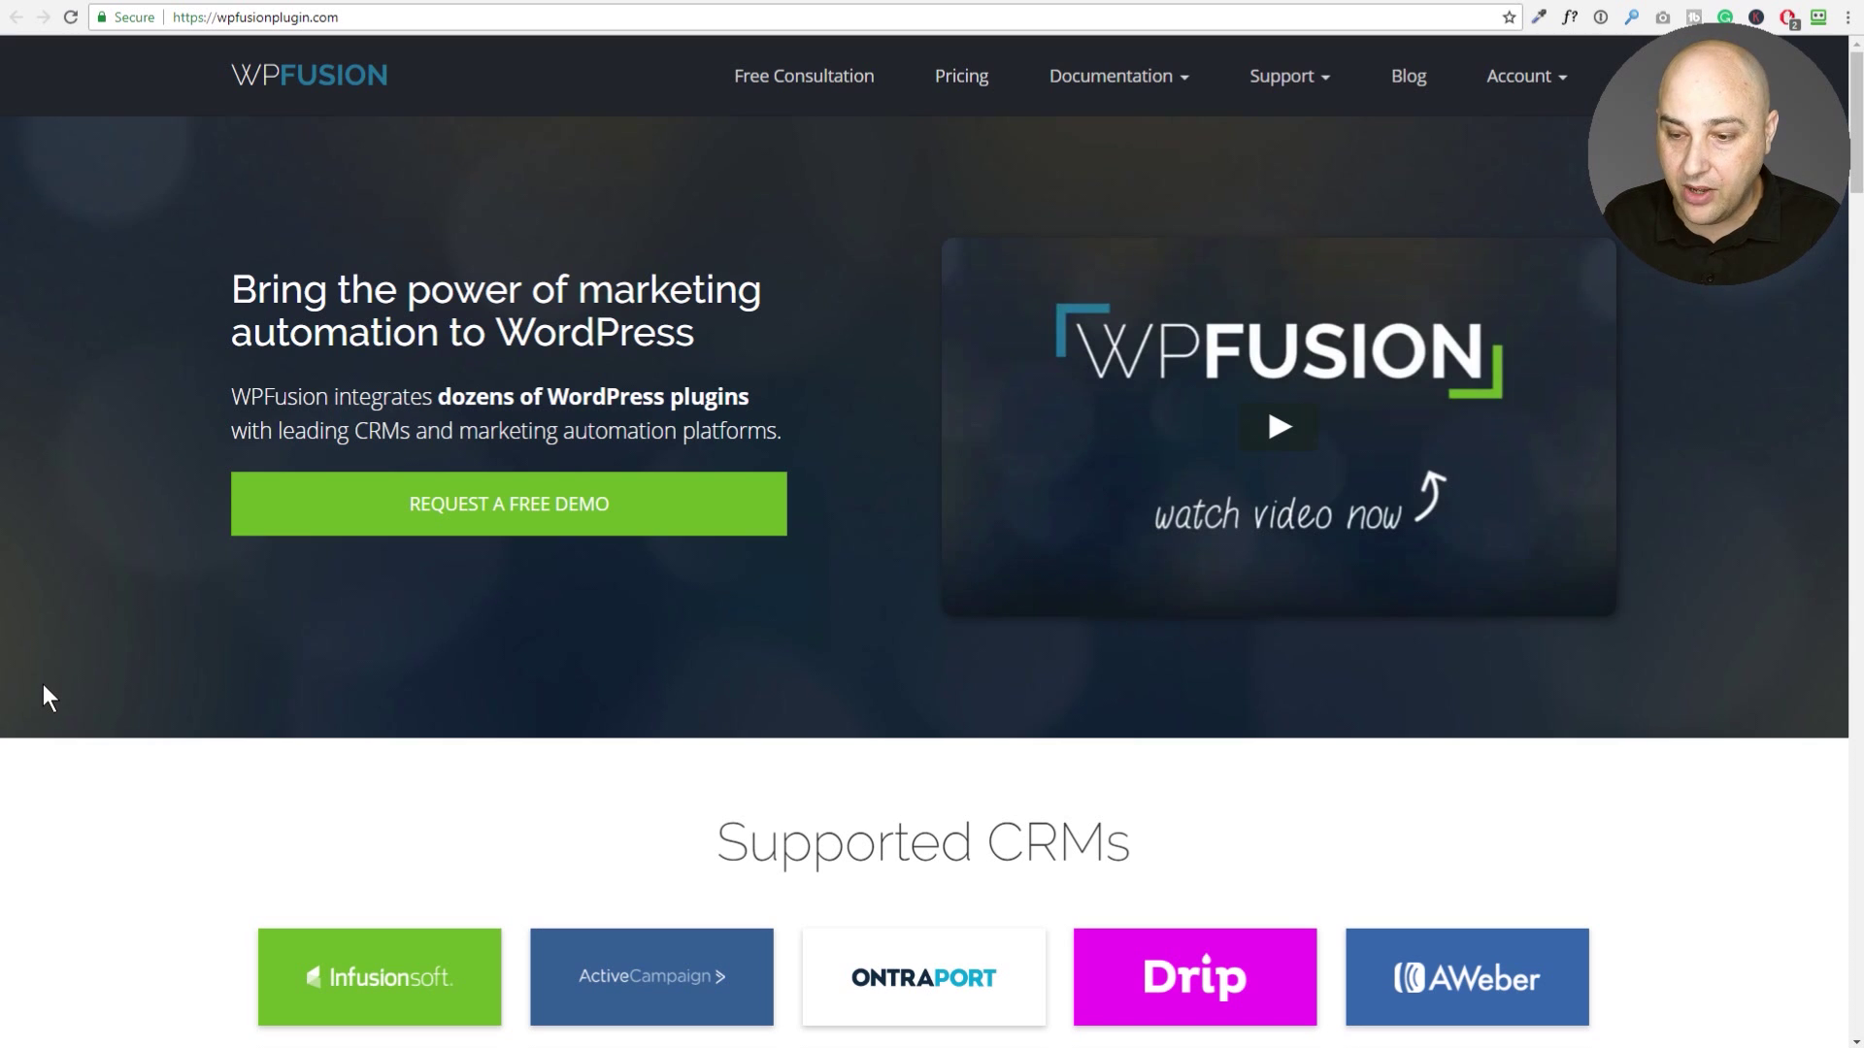
Review the Supported CRMs section on the WP Fusion homepage.
{"action": "scroll", "coordinate": [43, 684], "scroll_direction": "down", "scroll_amount": 5}
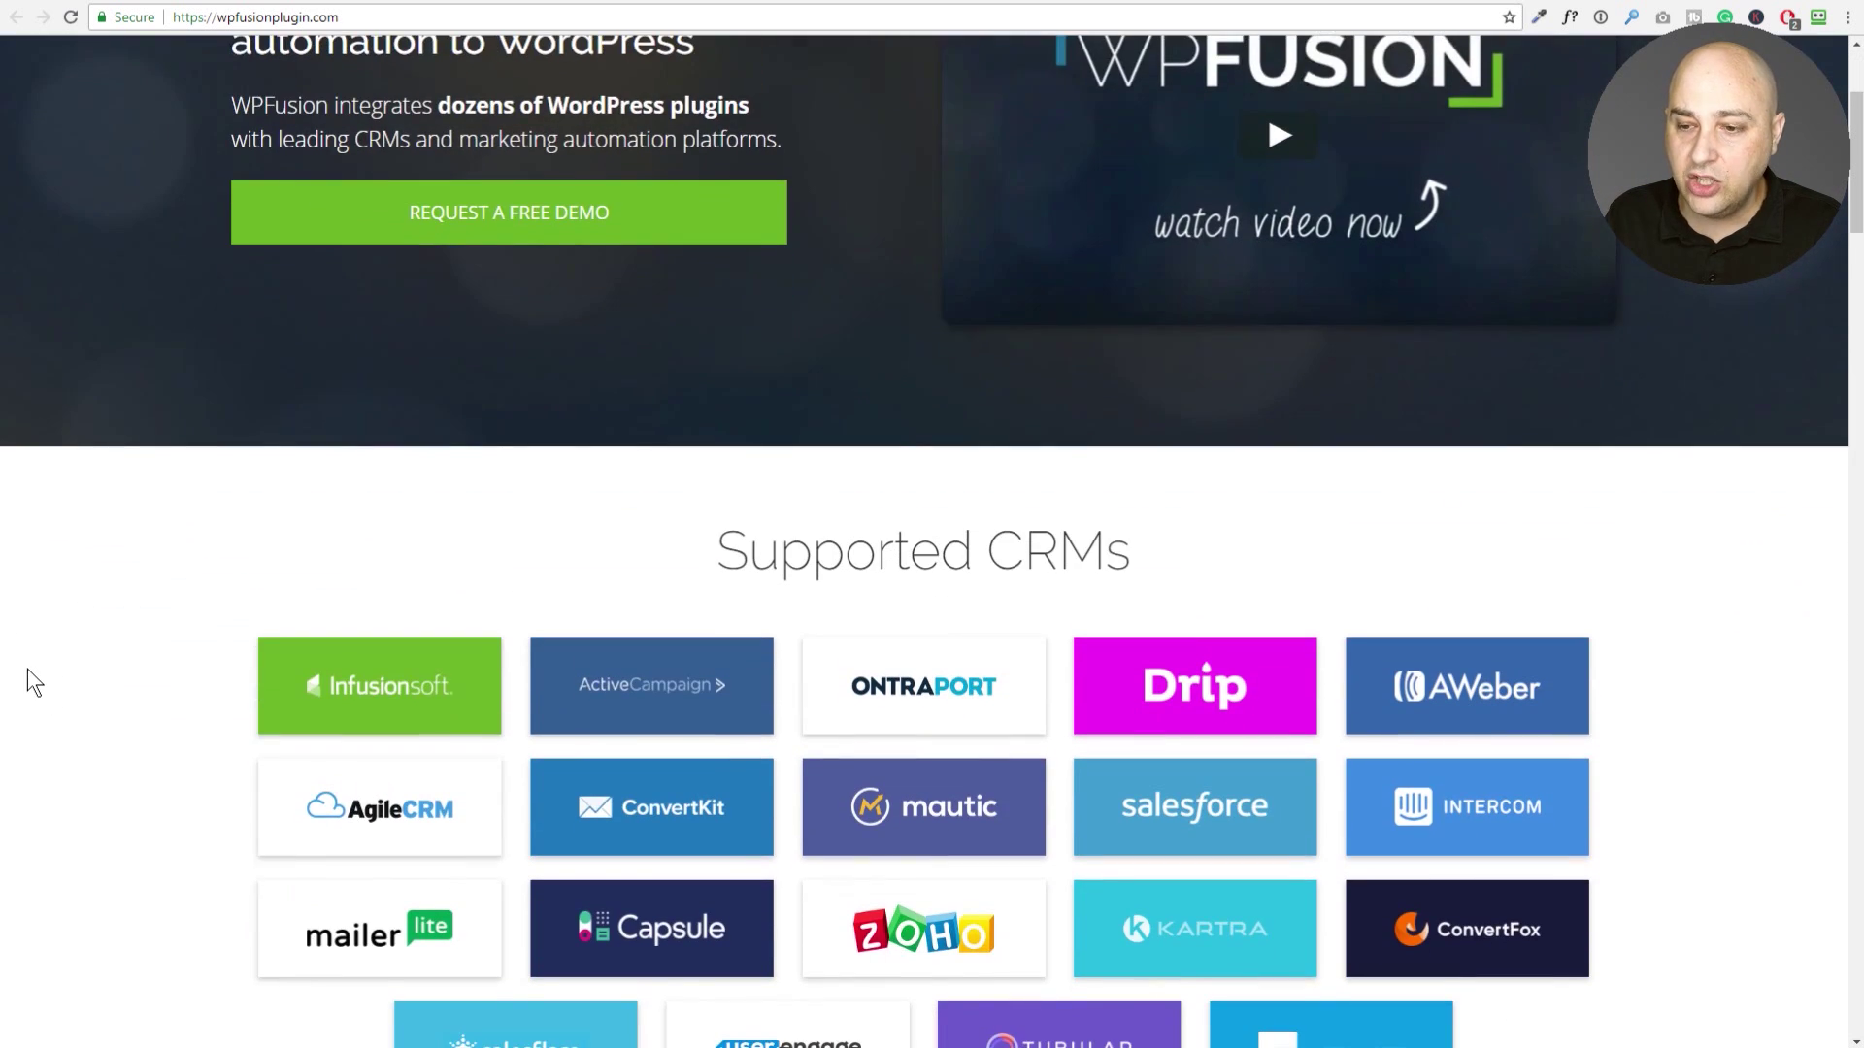
{"action": "scroll", "coordinate": [27, 667], "scroll_direction": "down", "scroll_amount": 1}
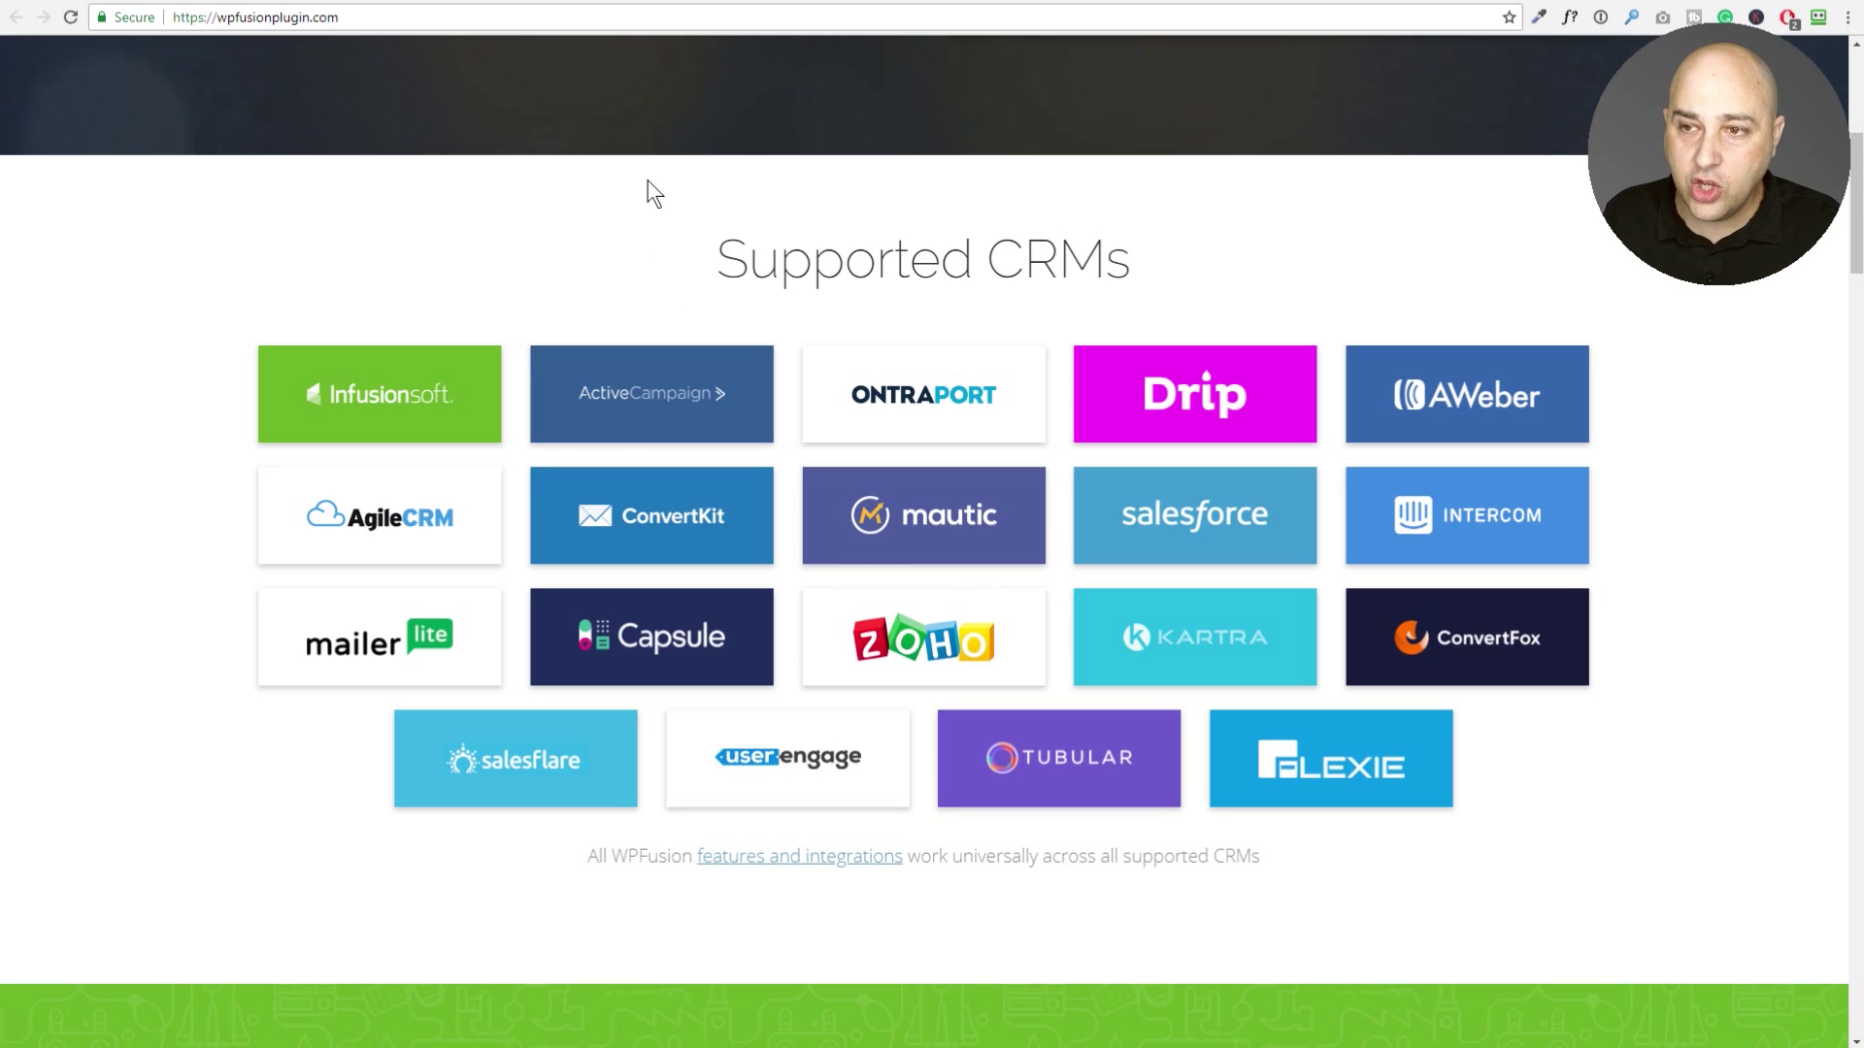
{"action": "scroll", "coordinate": [653, 183], "scroll_direction": "up", "scroll_amount": 6}
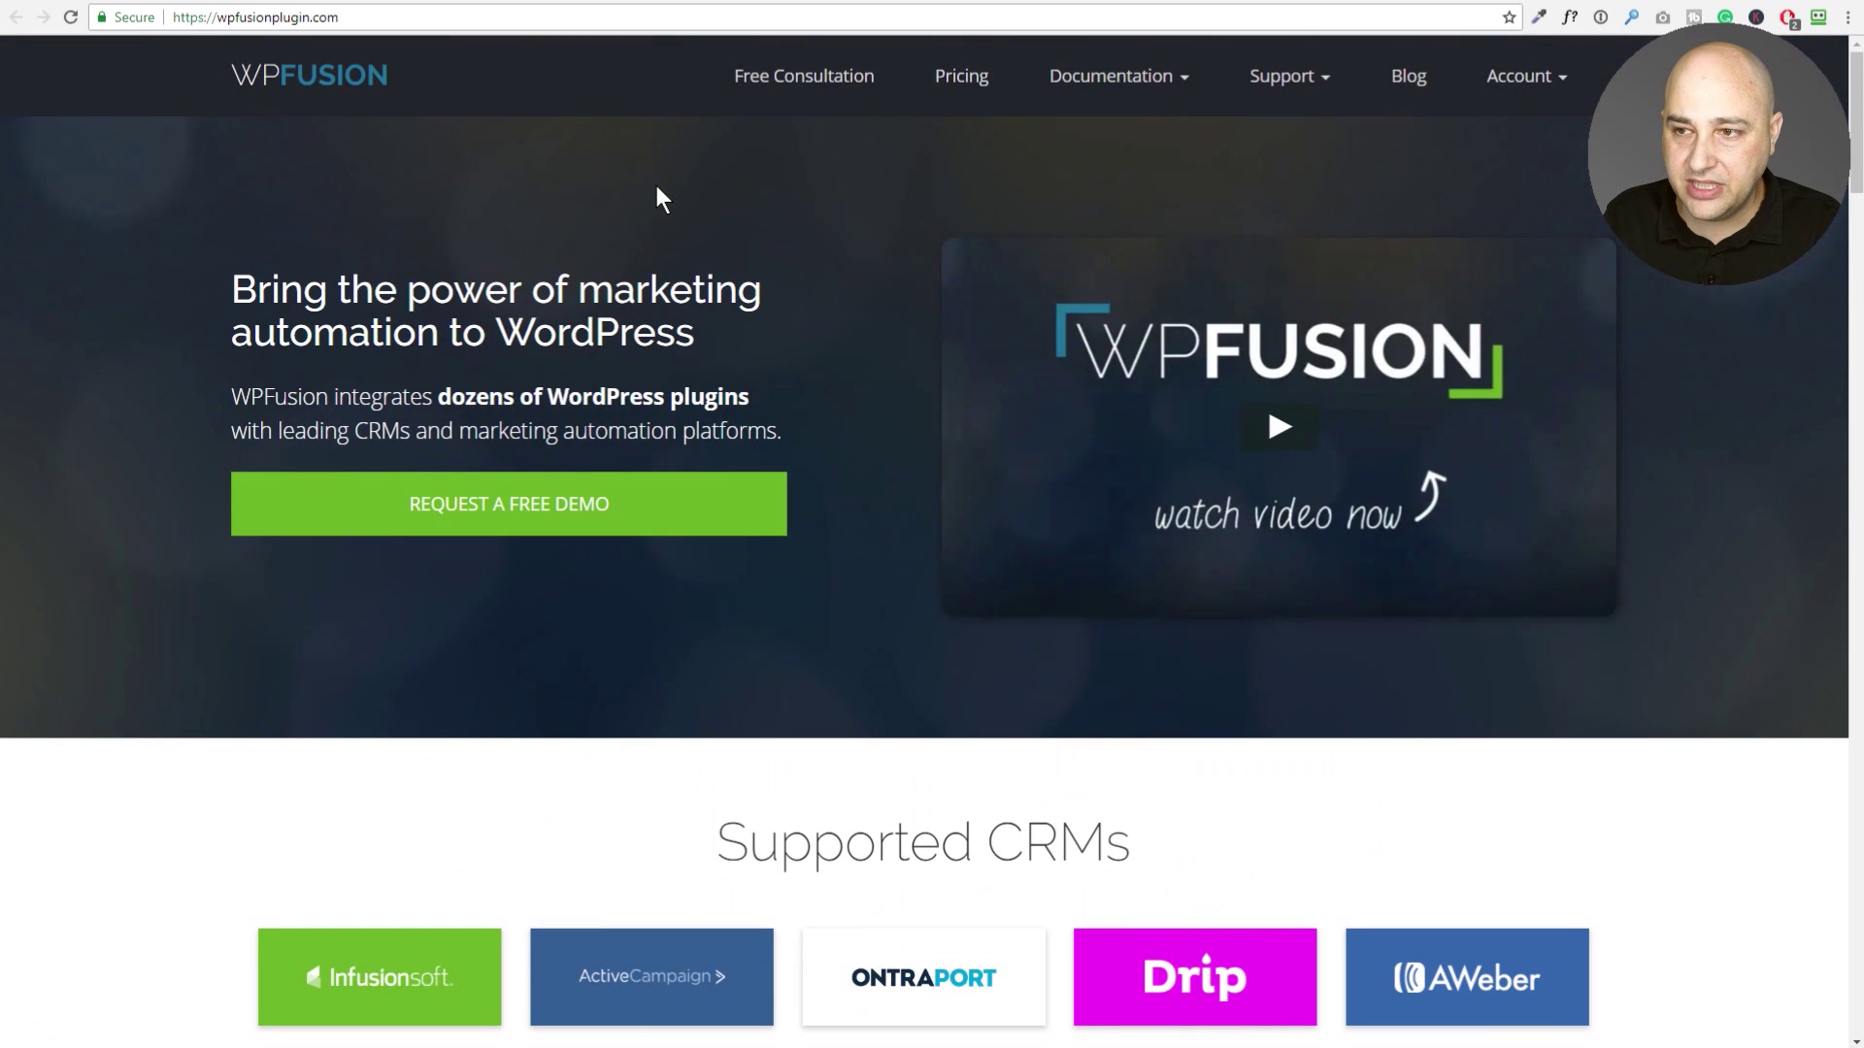
Open the CRM Compatibility Table from the documentation and review which features and addons each CRM supports.
{"action": "left_click", "coordinate": [1068, 81]}
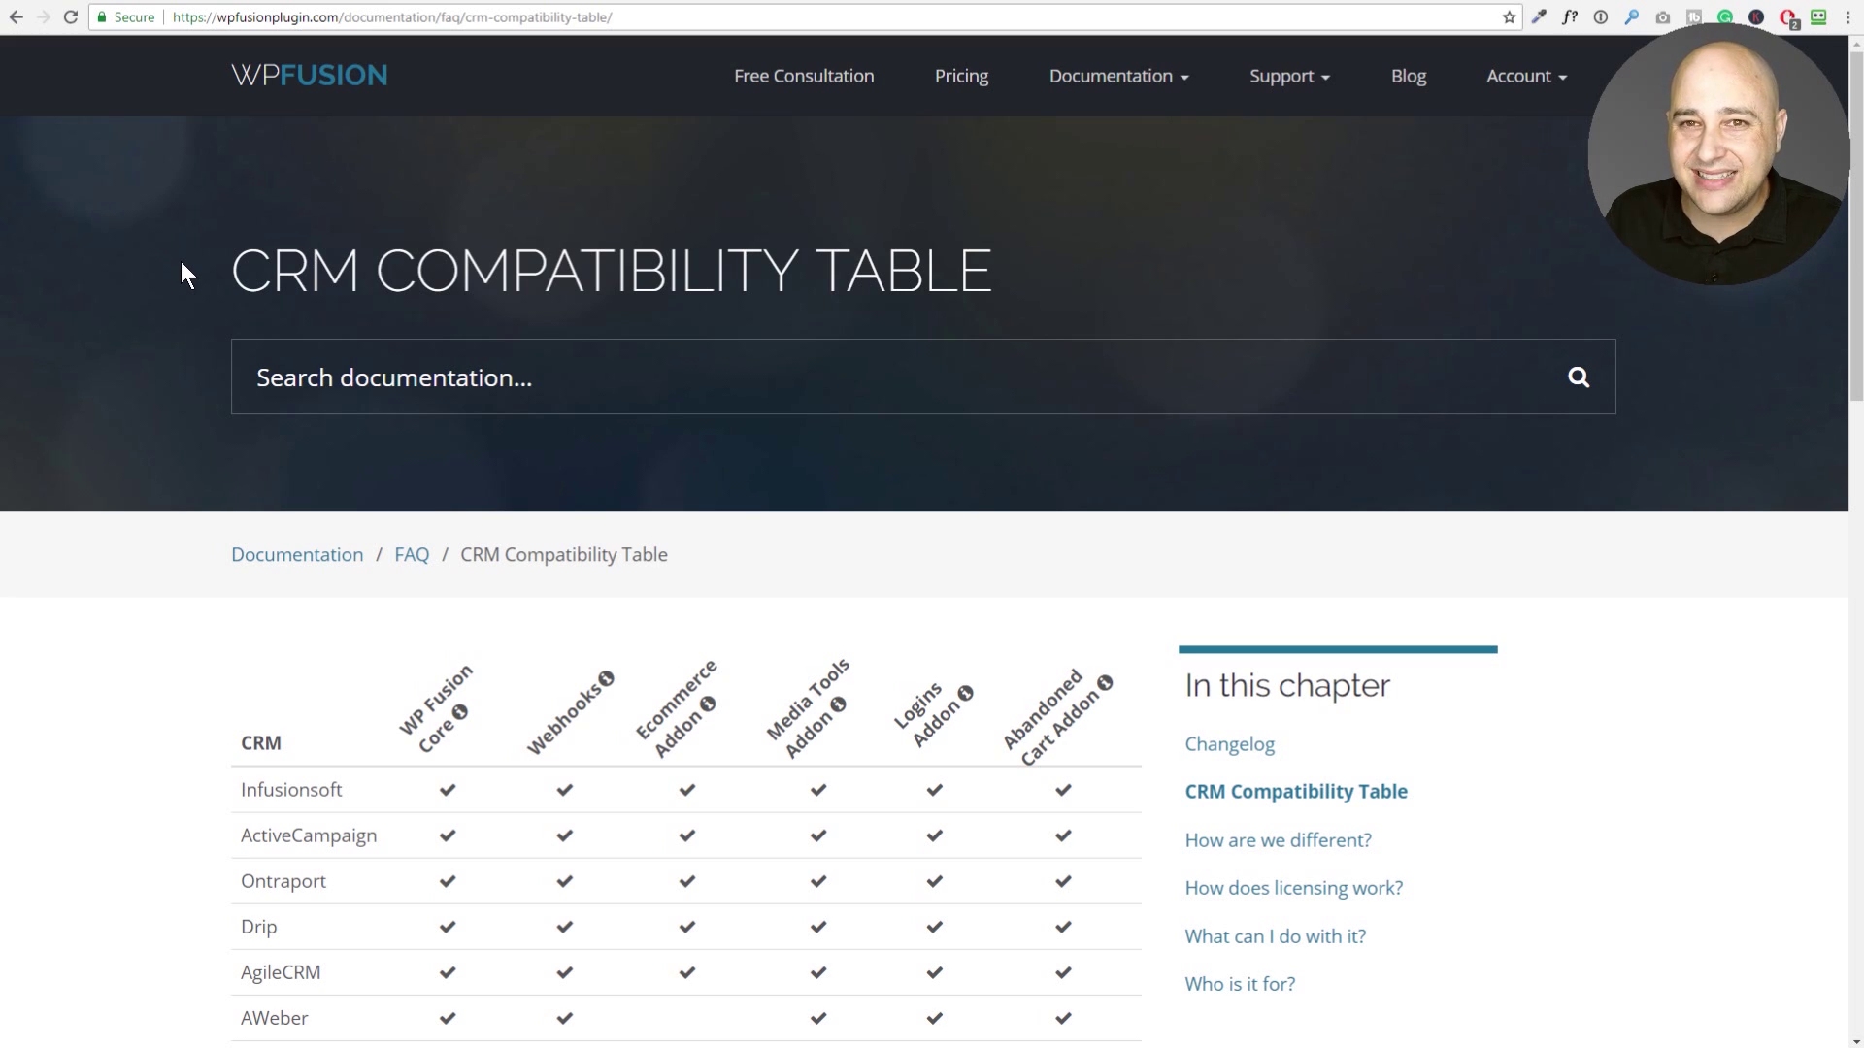
{"action": "scroll", "coordinate": [184, 274], "scroll_direction": "down", "scroll_amount": 6}
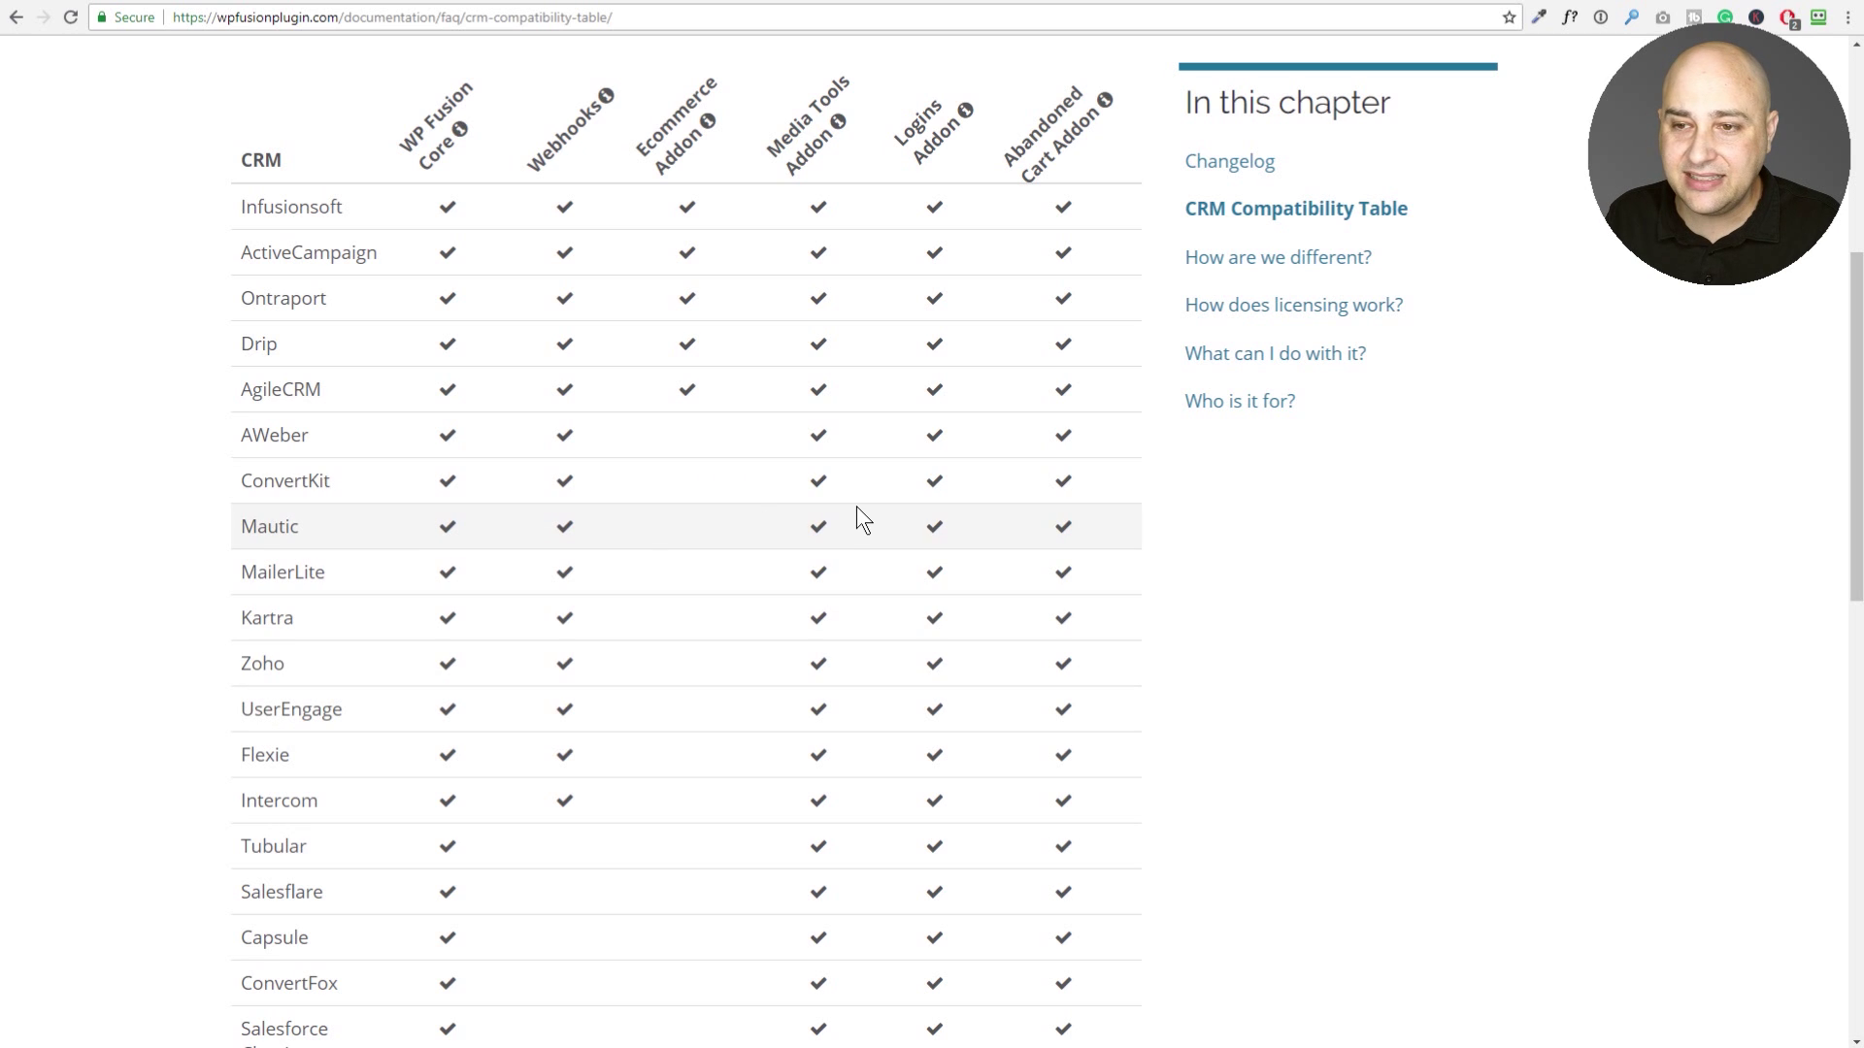
{"action": "scroll", "coordinate": [873, 235], "scroll_direction": "up", "scroll_amount": 6}
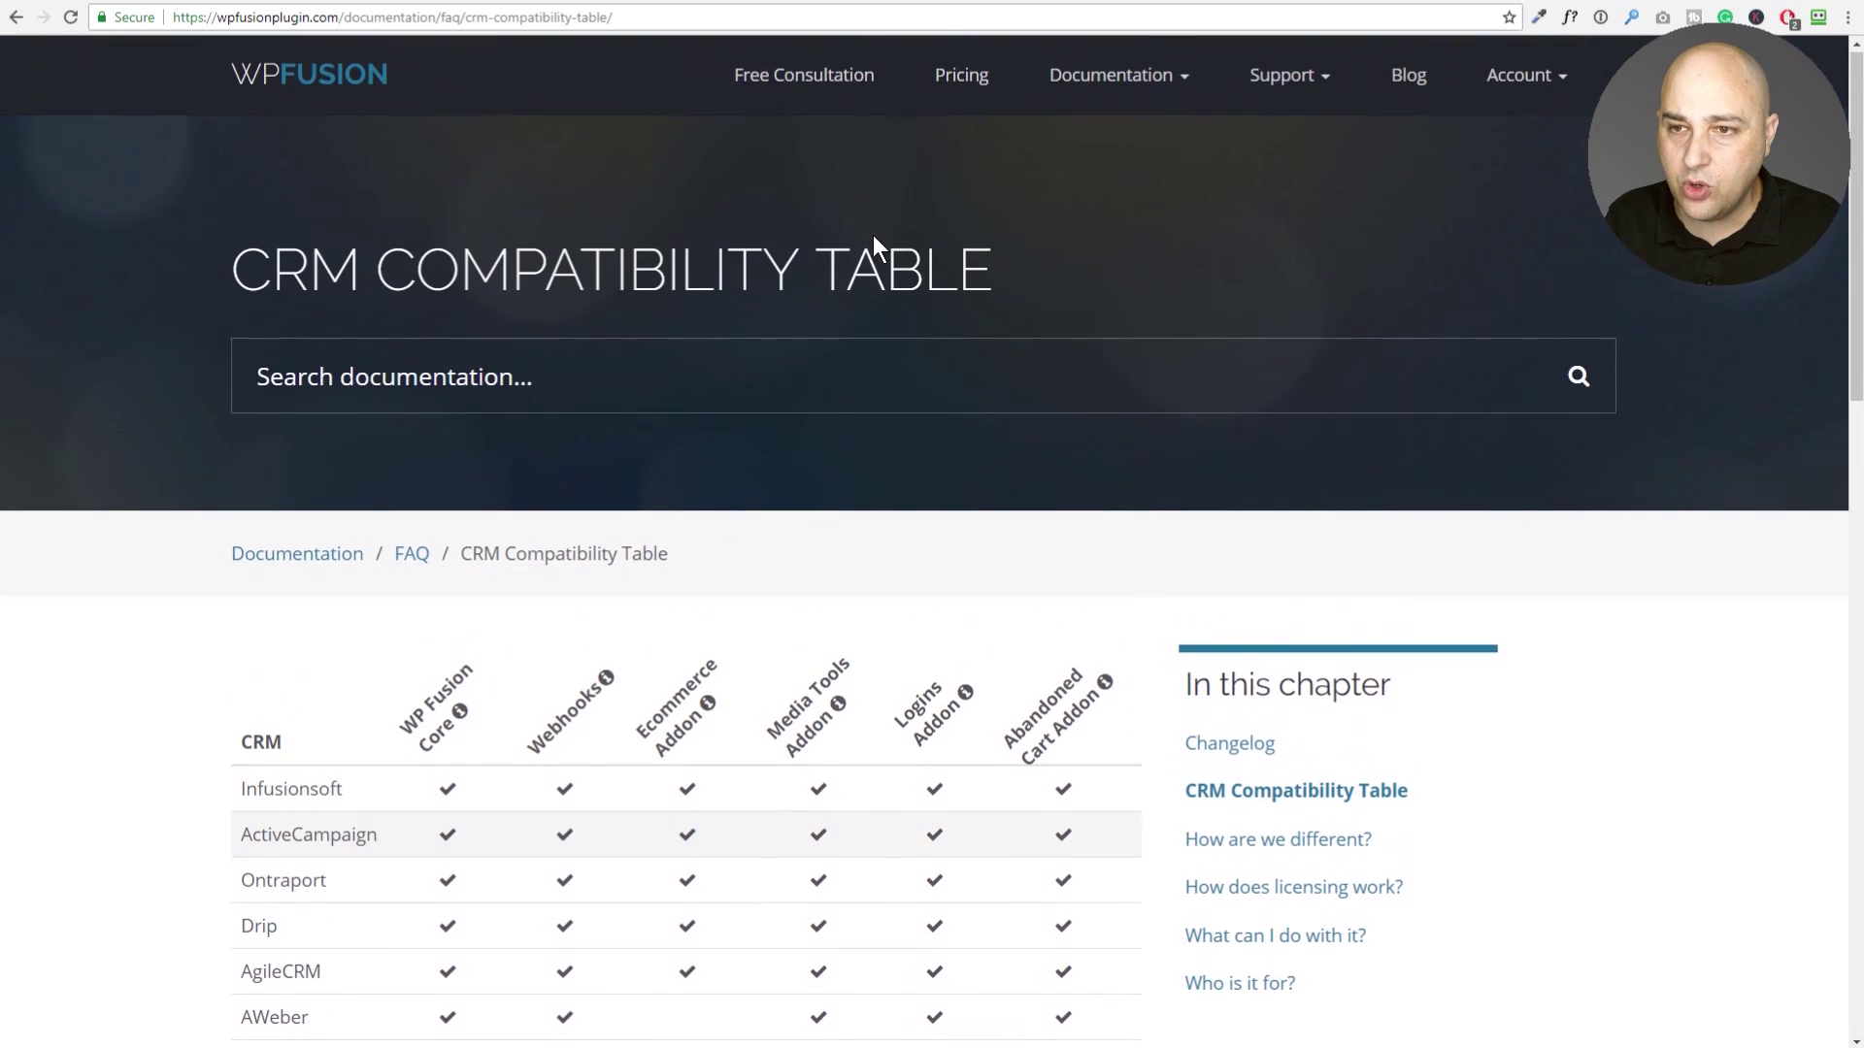
Return to the homepage and view the User Sync, Membership, Ecommerce and Online Courses feature descriptions in turn.
{"action": "key", "text": "alt+Left"}
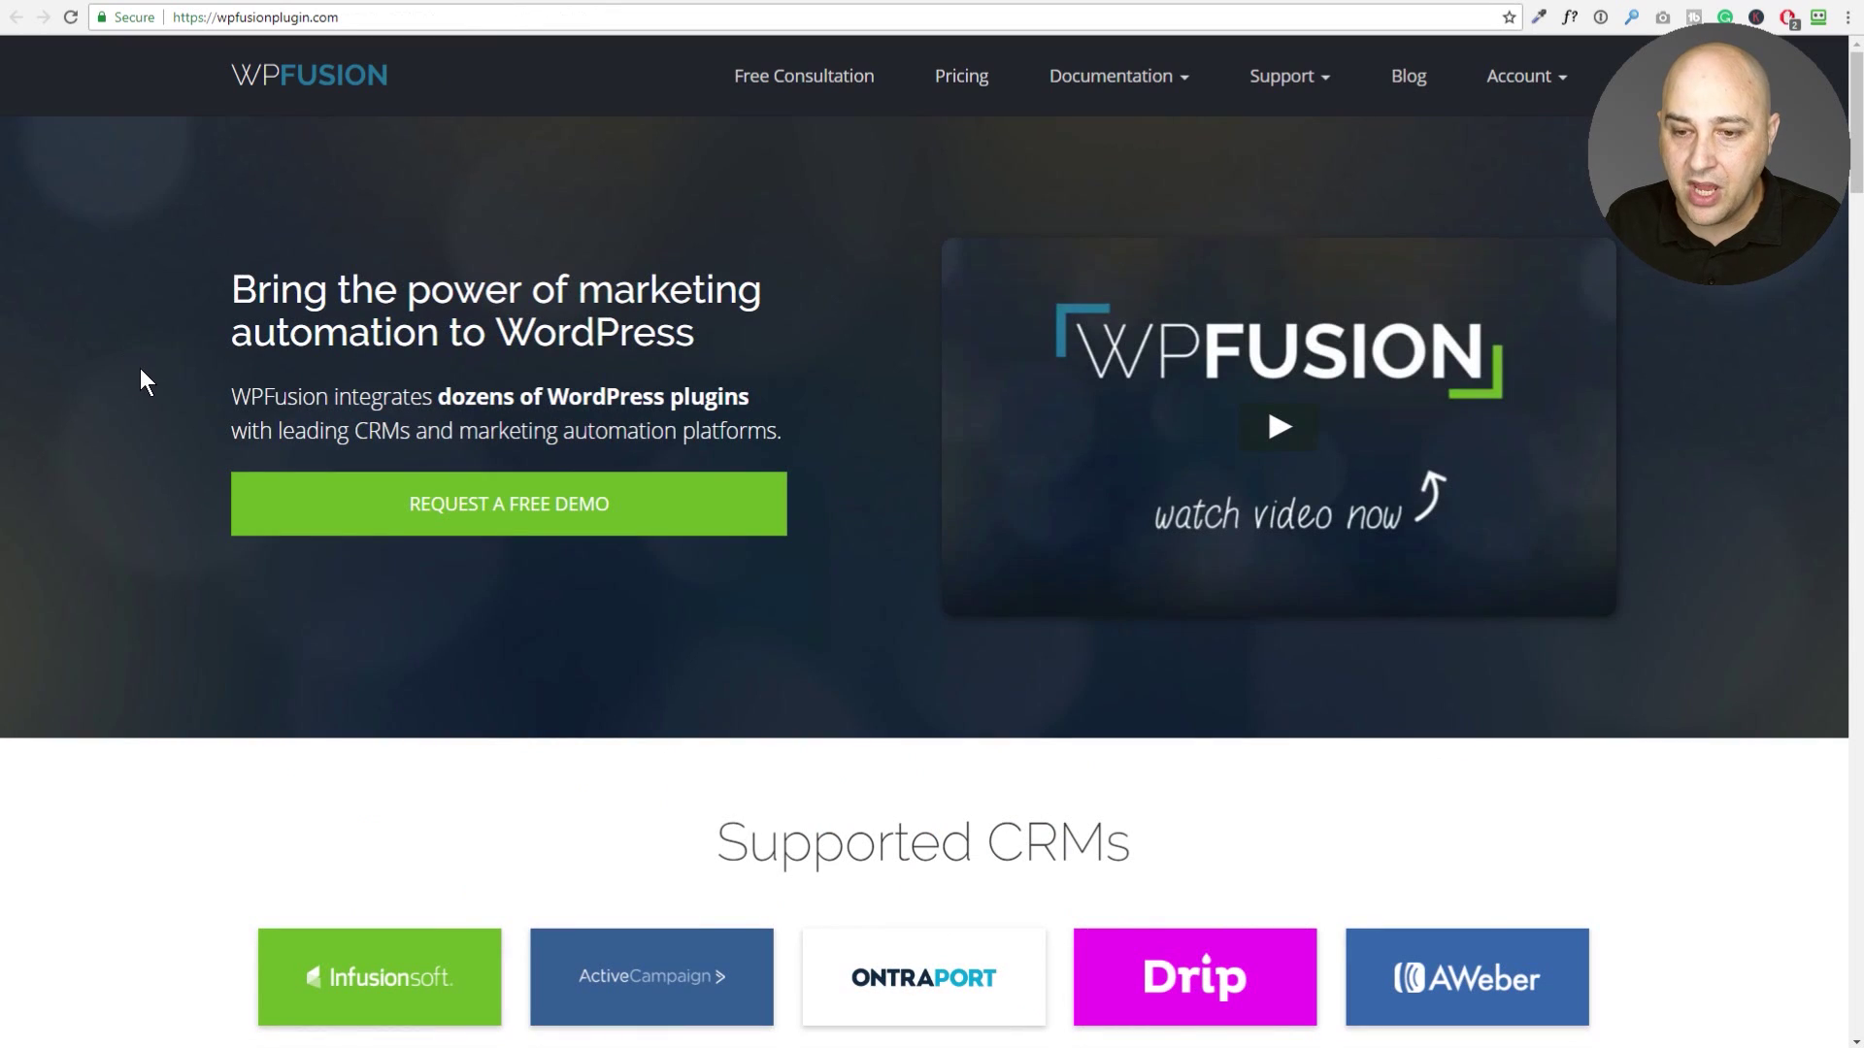
{"action": "scroll", "coordinate": [145, 376], "scroll_direction": "down", "scroll_amount": 6}
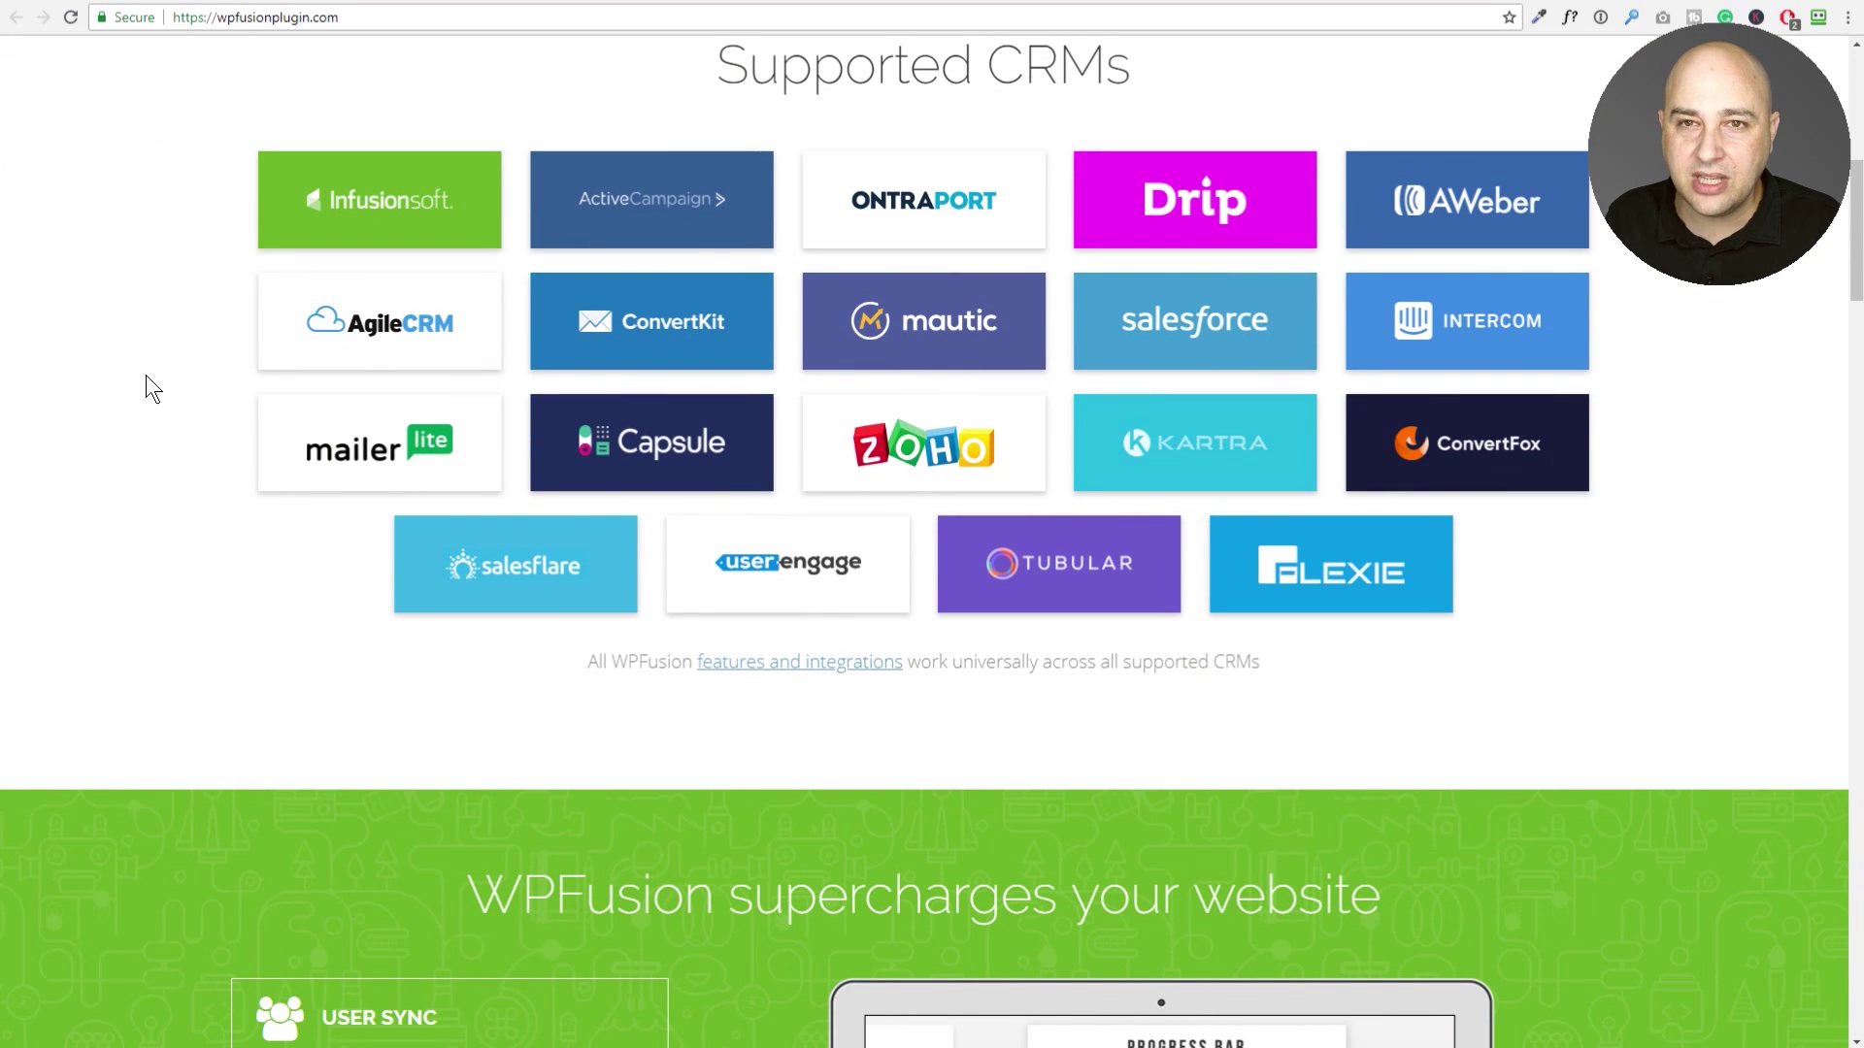
{"action": "scroll", "coordinate": [147, 377], "scroll_direction": "down", "scroll_amount": 8}
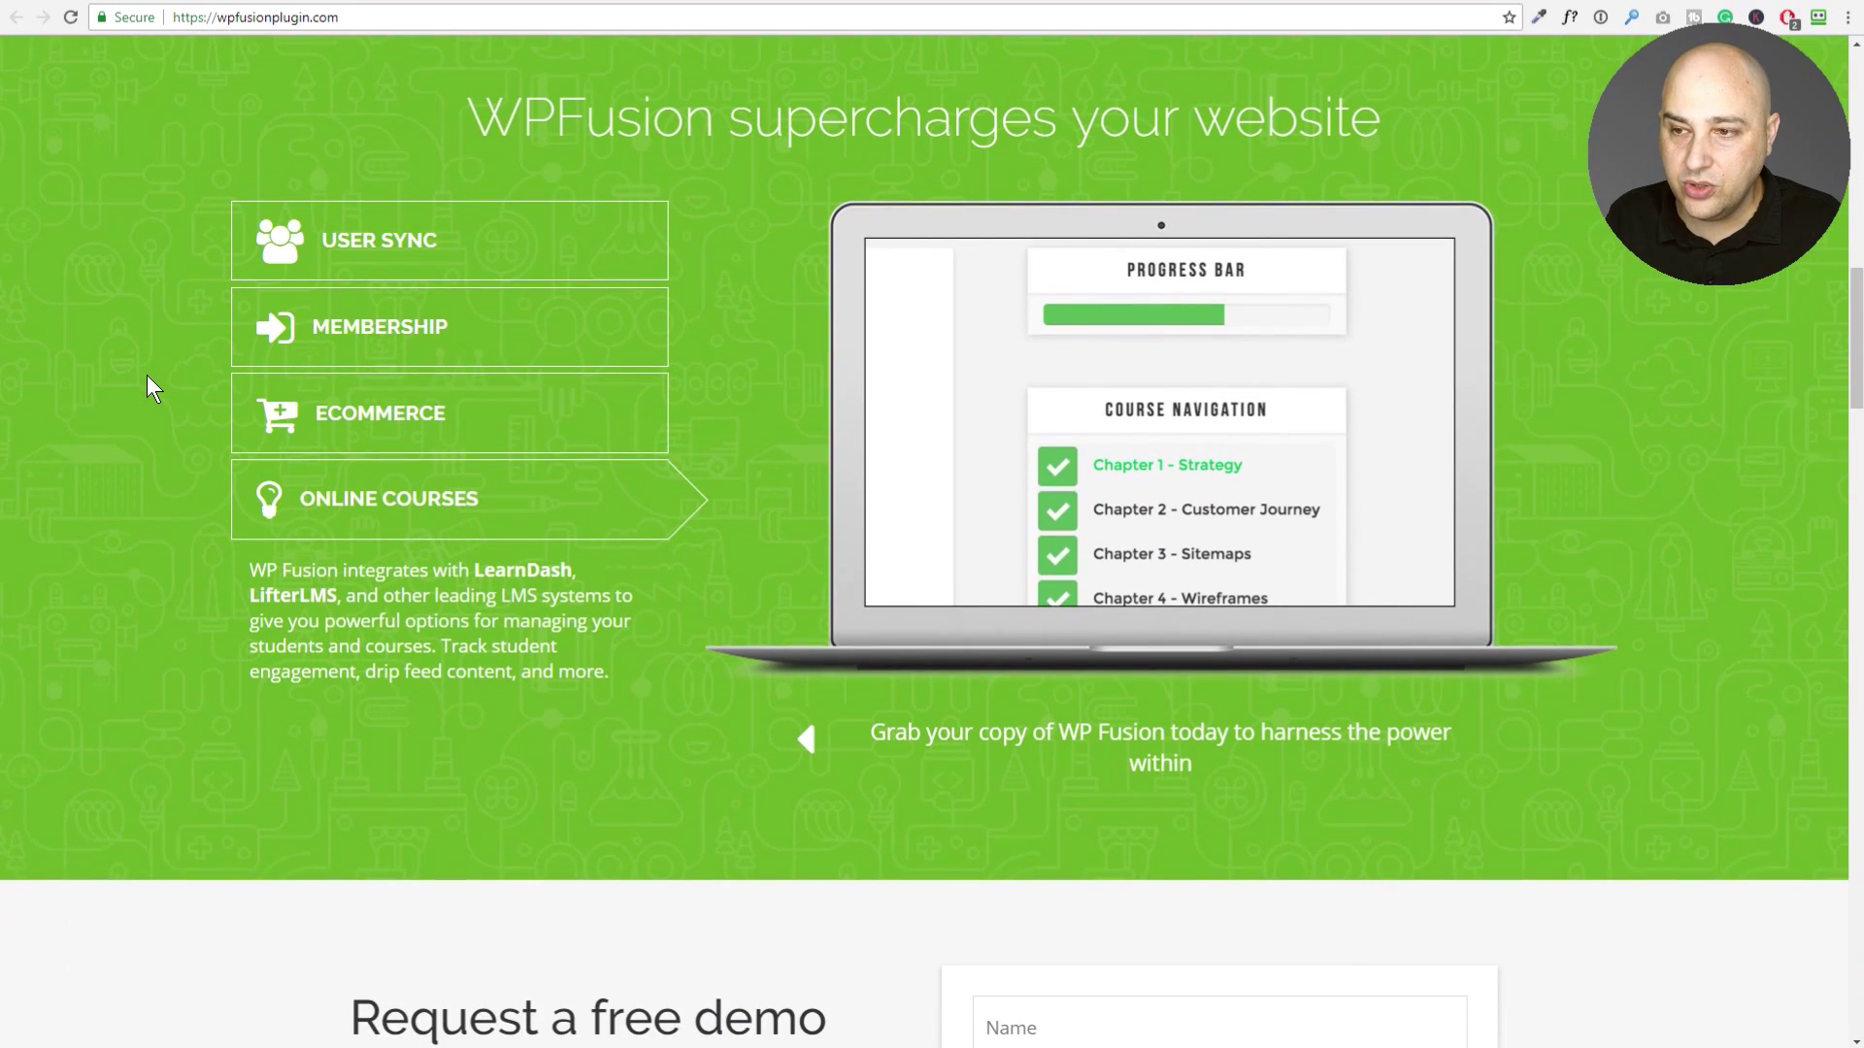
{"action": "left_click", "coordinate": [389, 242]}
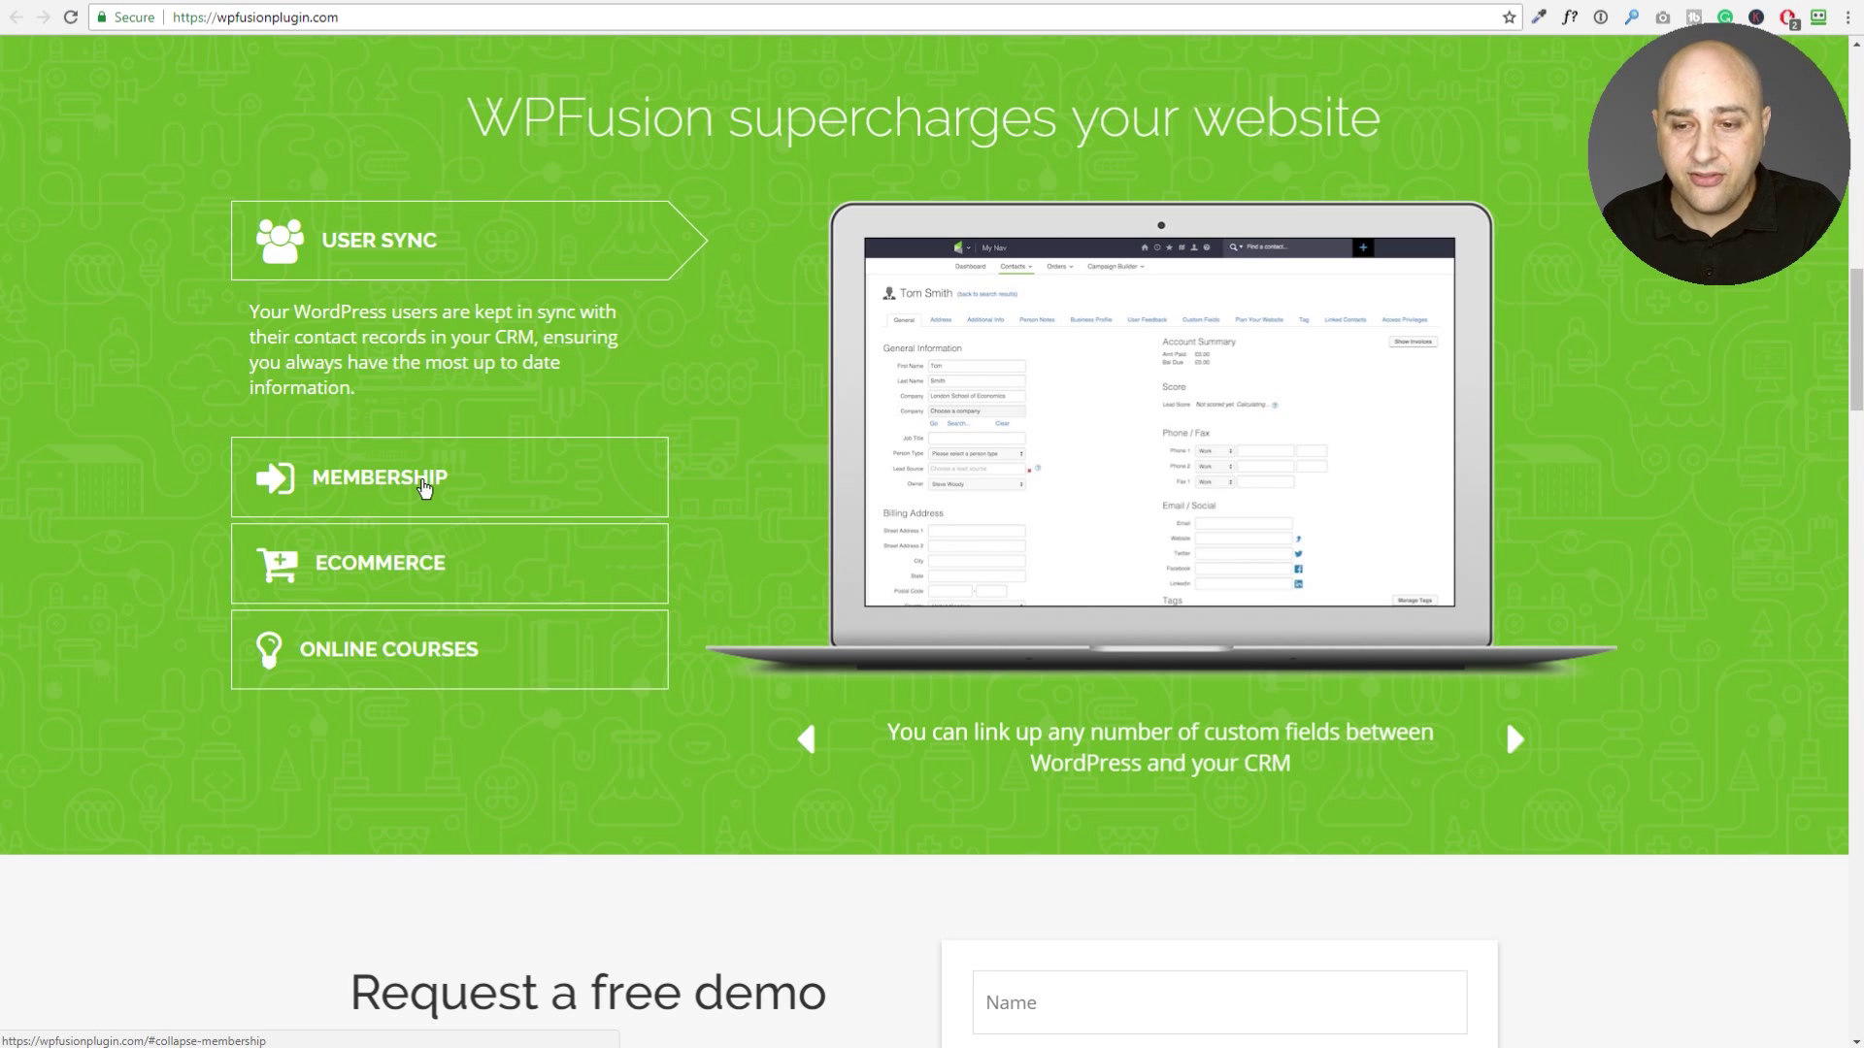
{"action": "left_click", "coordinate": [424, 487]}
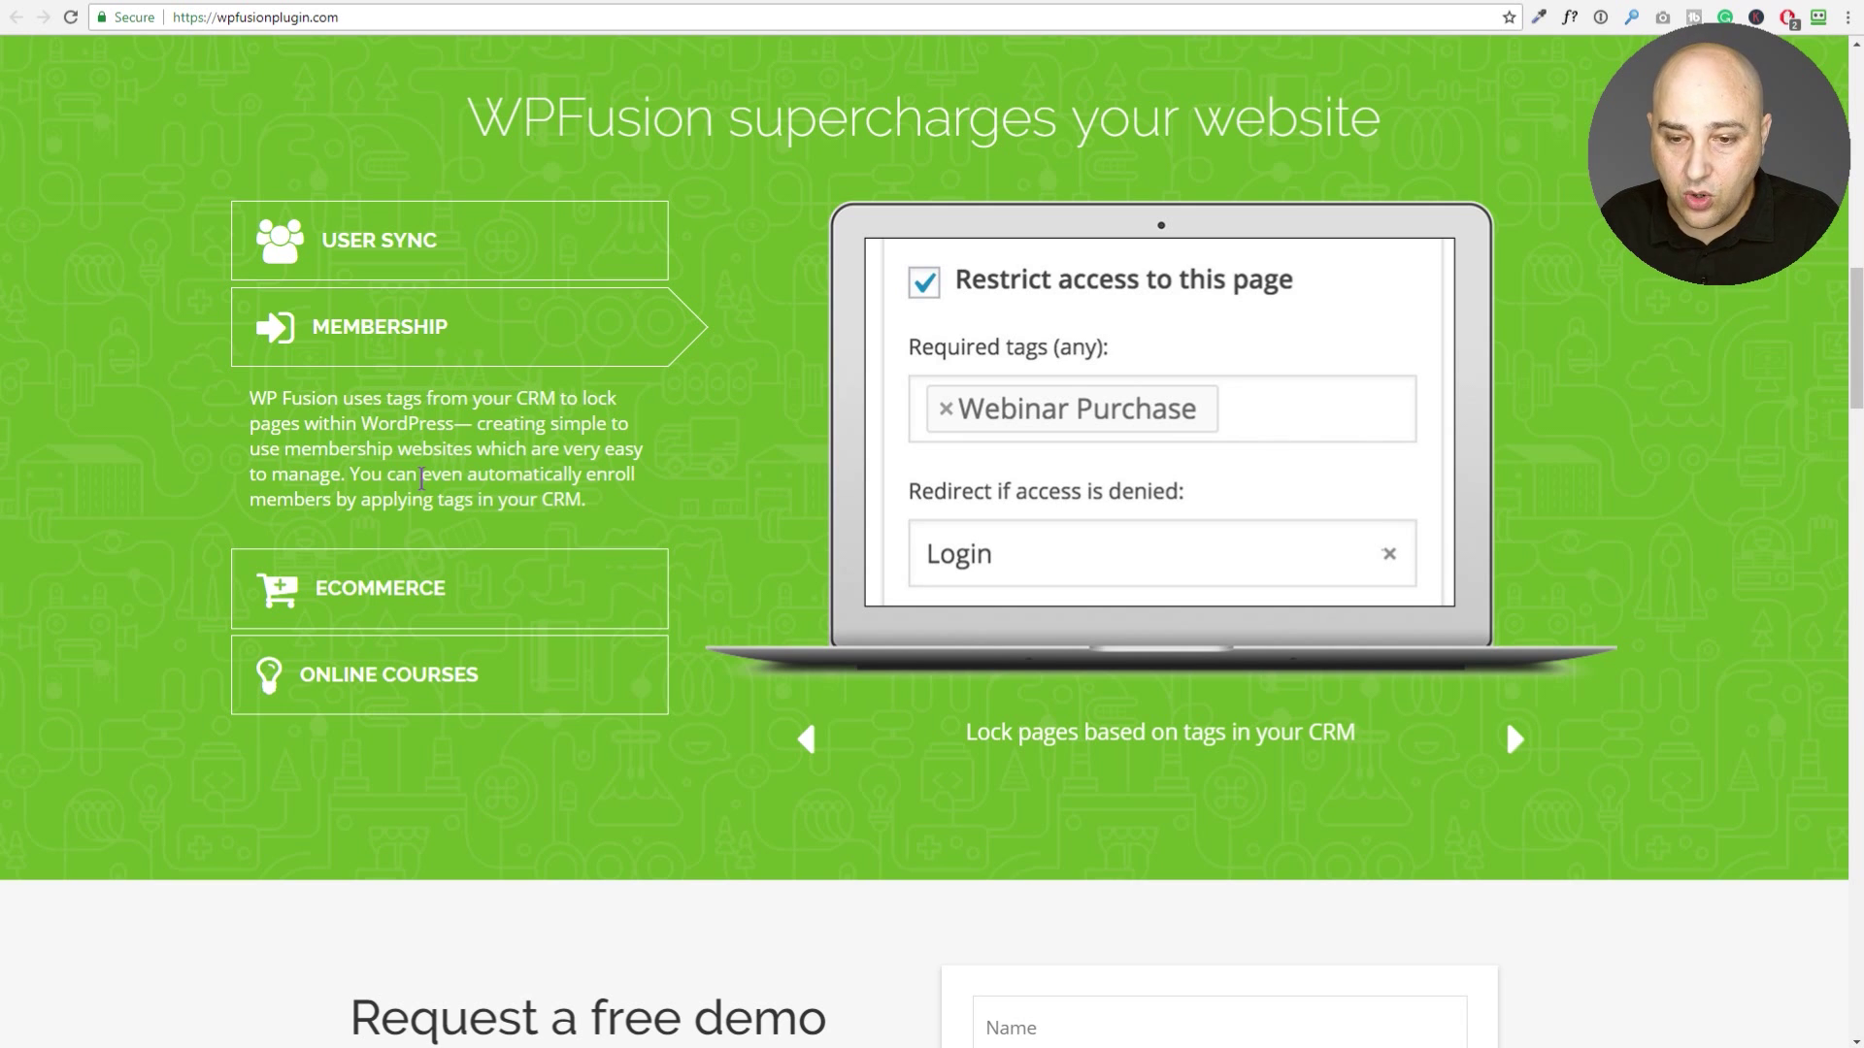
{"action": "left_click", "coordinate": [398, 583]}
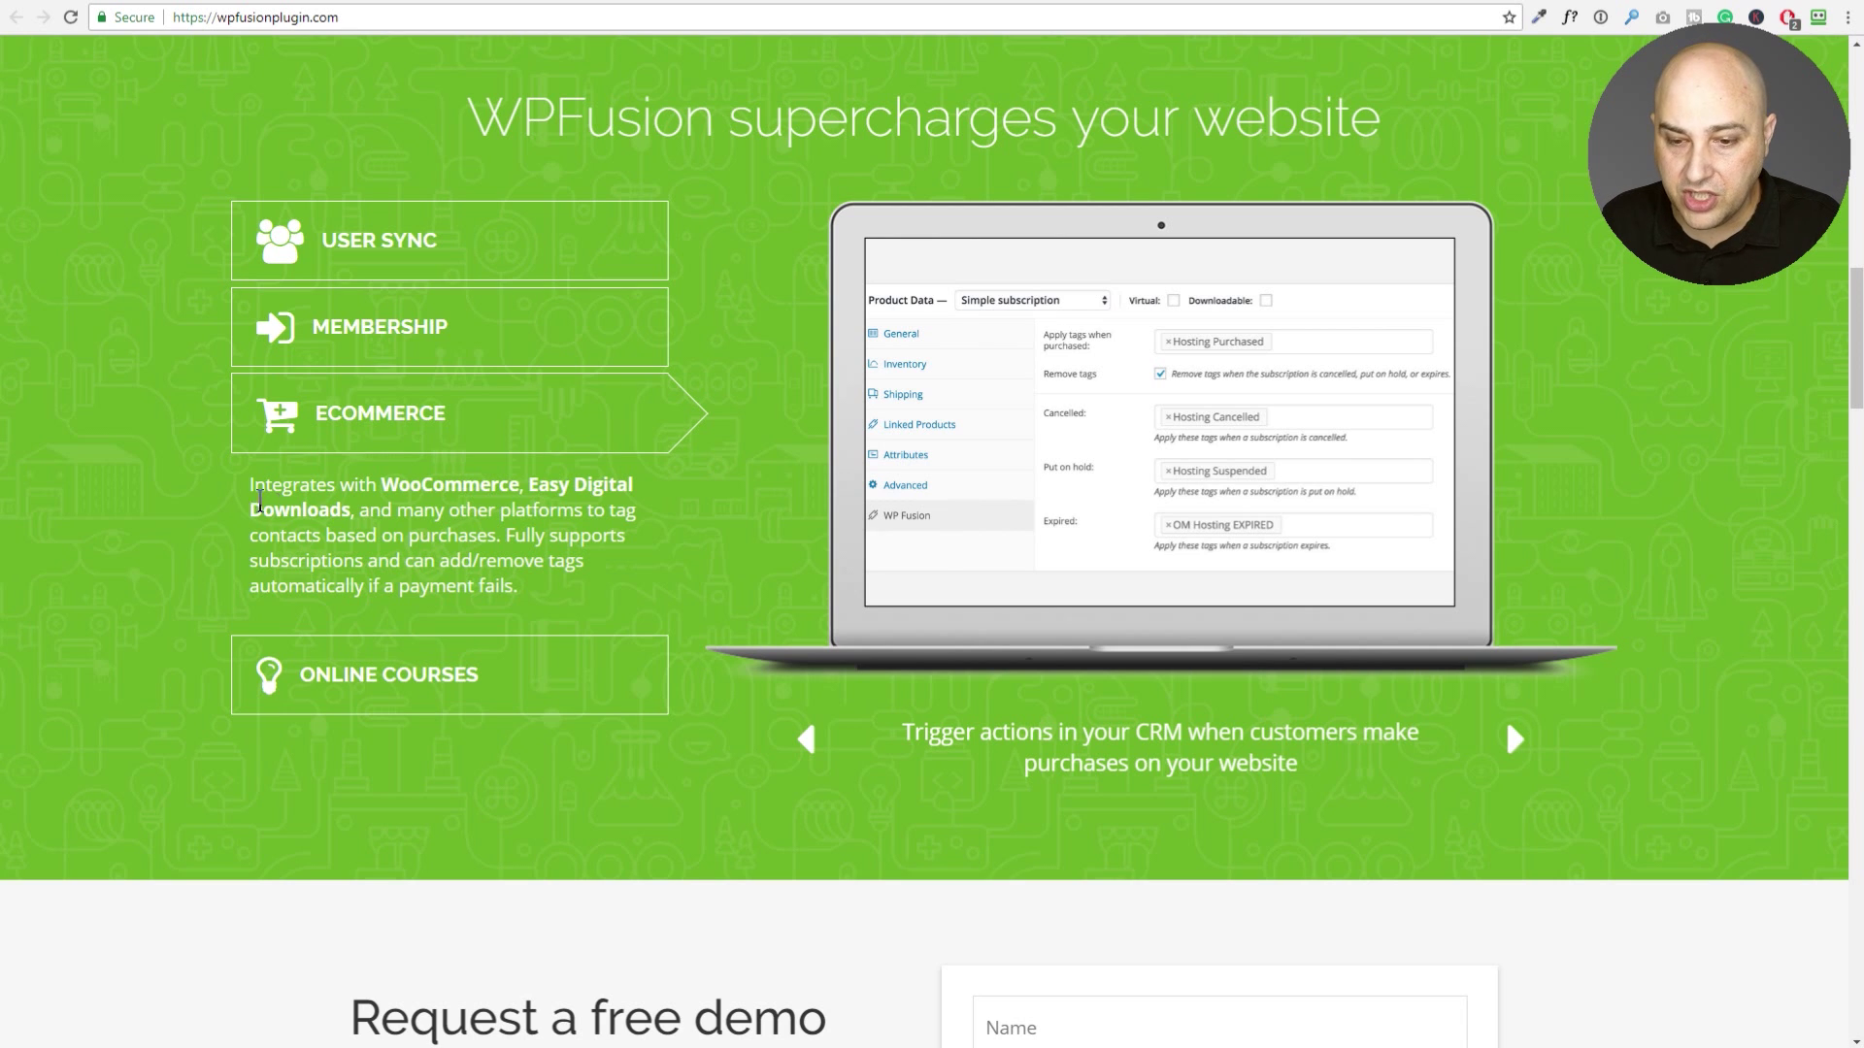
{"action": "left_click", "coordinate": [396, 664]}
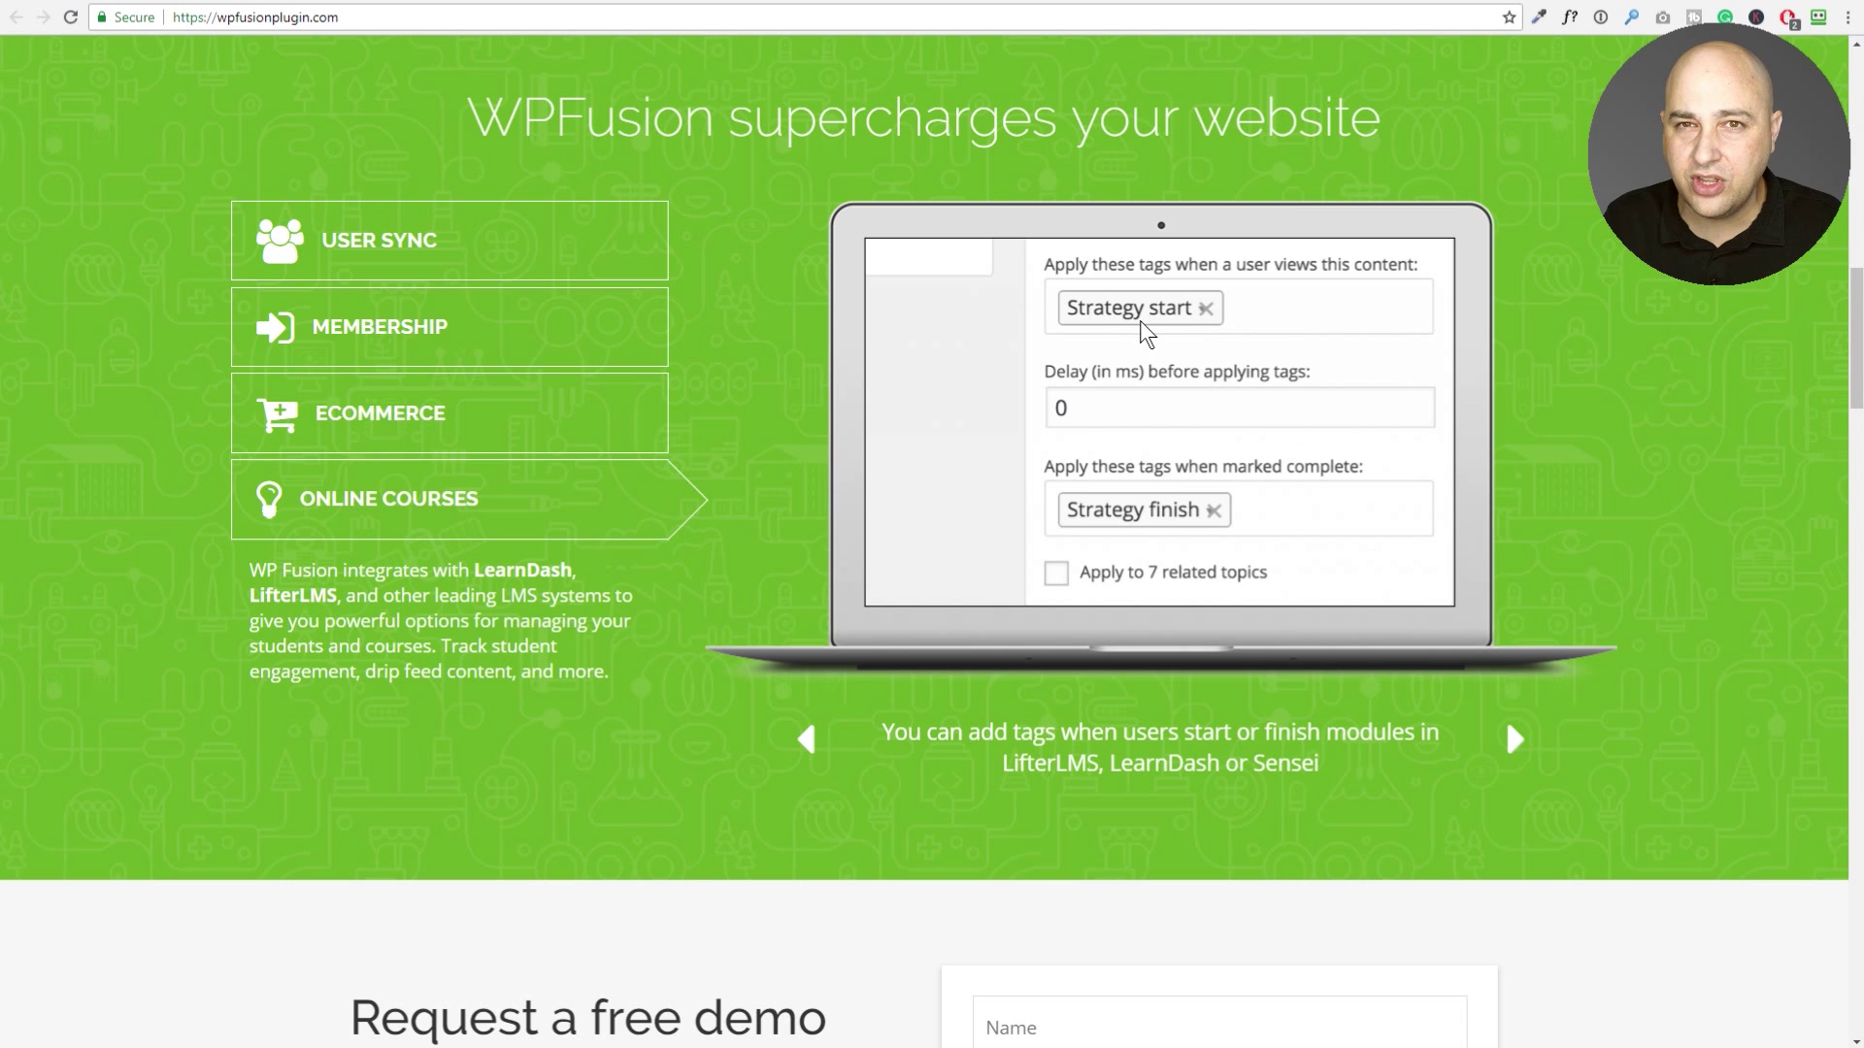
Look over the free demo form and customer testimonials, then return to the website features section.
{"action": "scroll", "coordinate": [1120, 306], "scroll_direction": "down", "scroll_amount": 3}
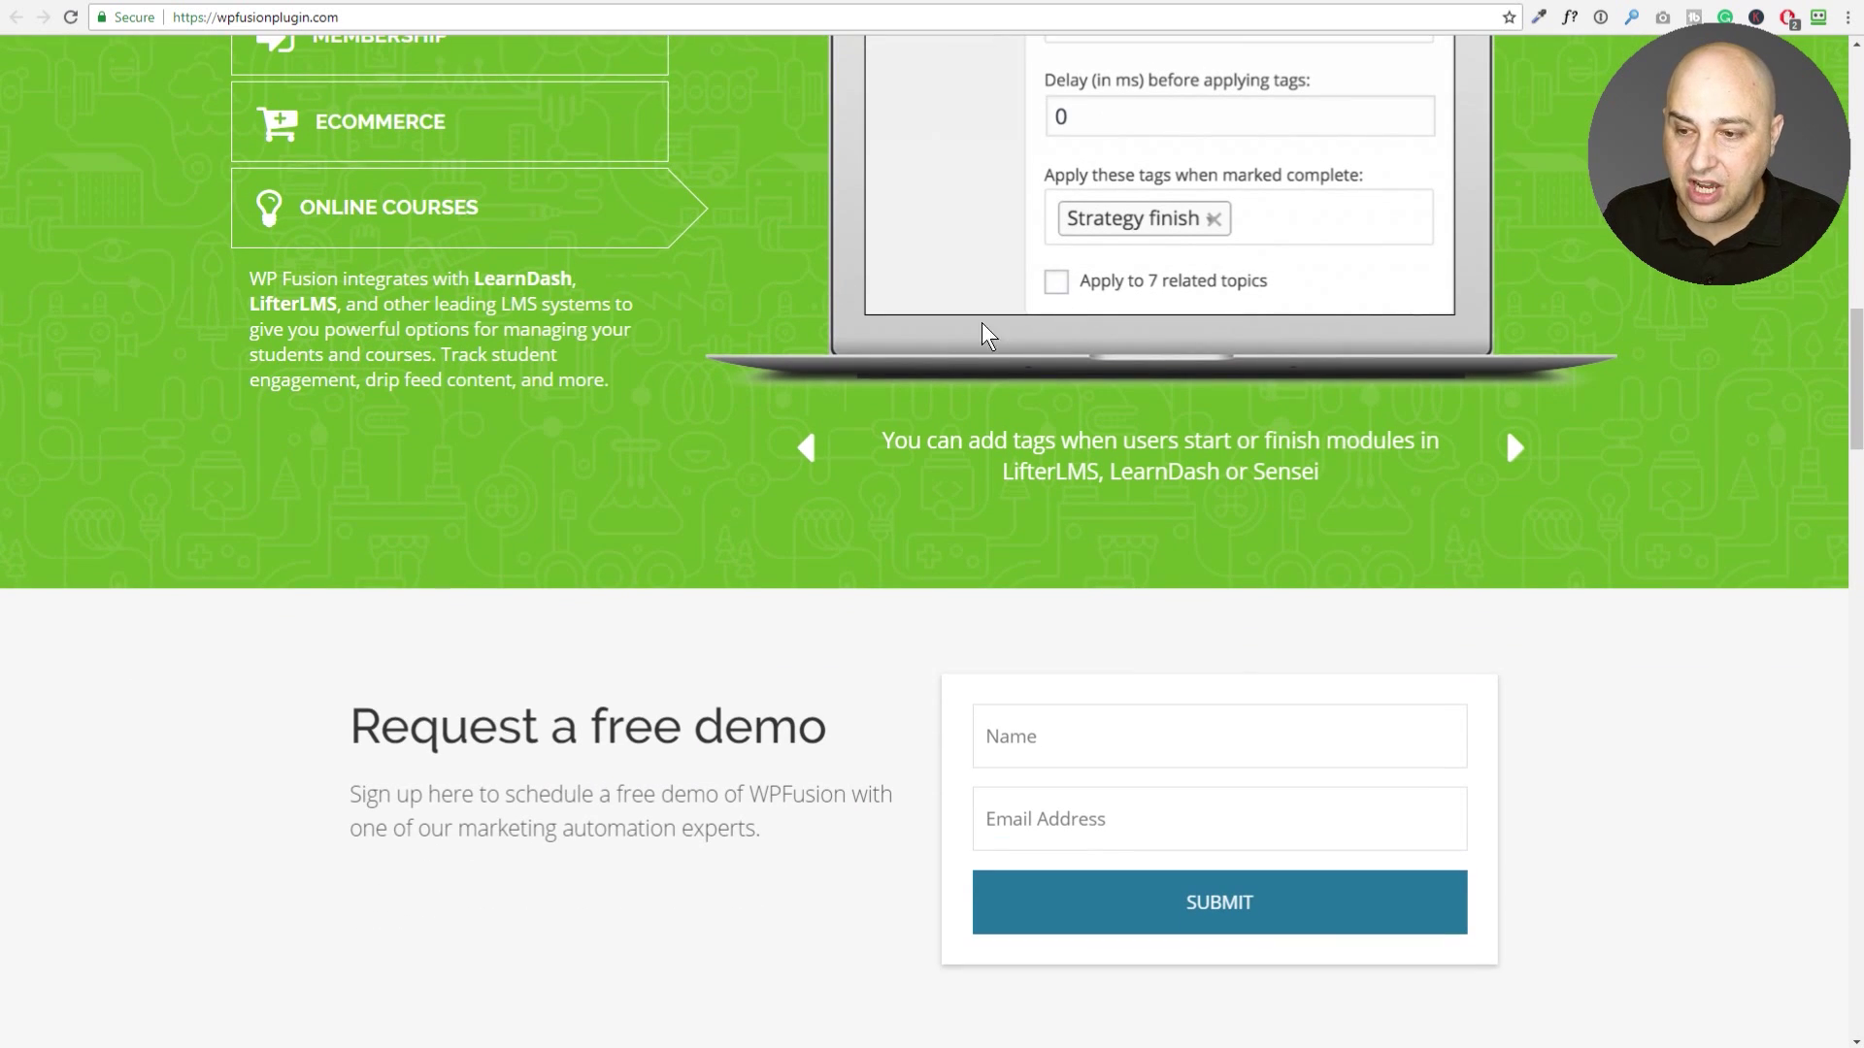
{"action": "scroll", "coordinate": [730, 436], "scroll_direction": "down", "scroll_amount": 5}
{"action": "scroll", "coordinate": [730, 437], "scroll_direction": "down", "scroll_amount": 7}
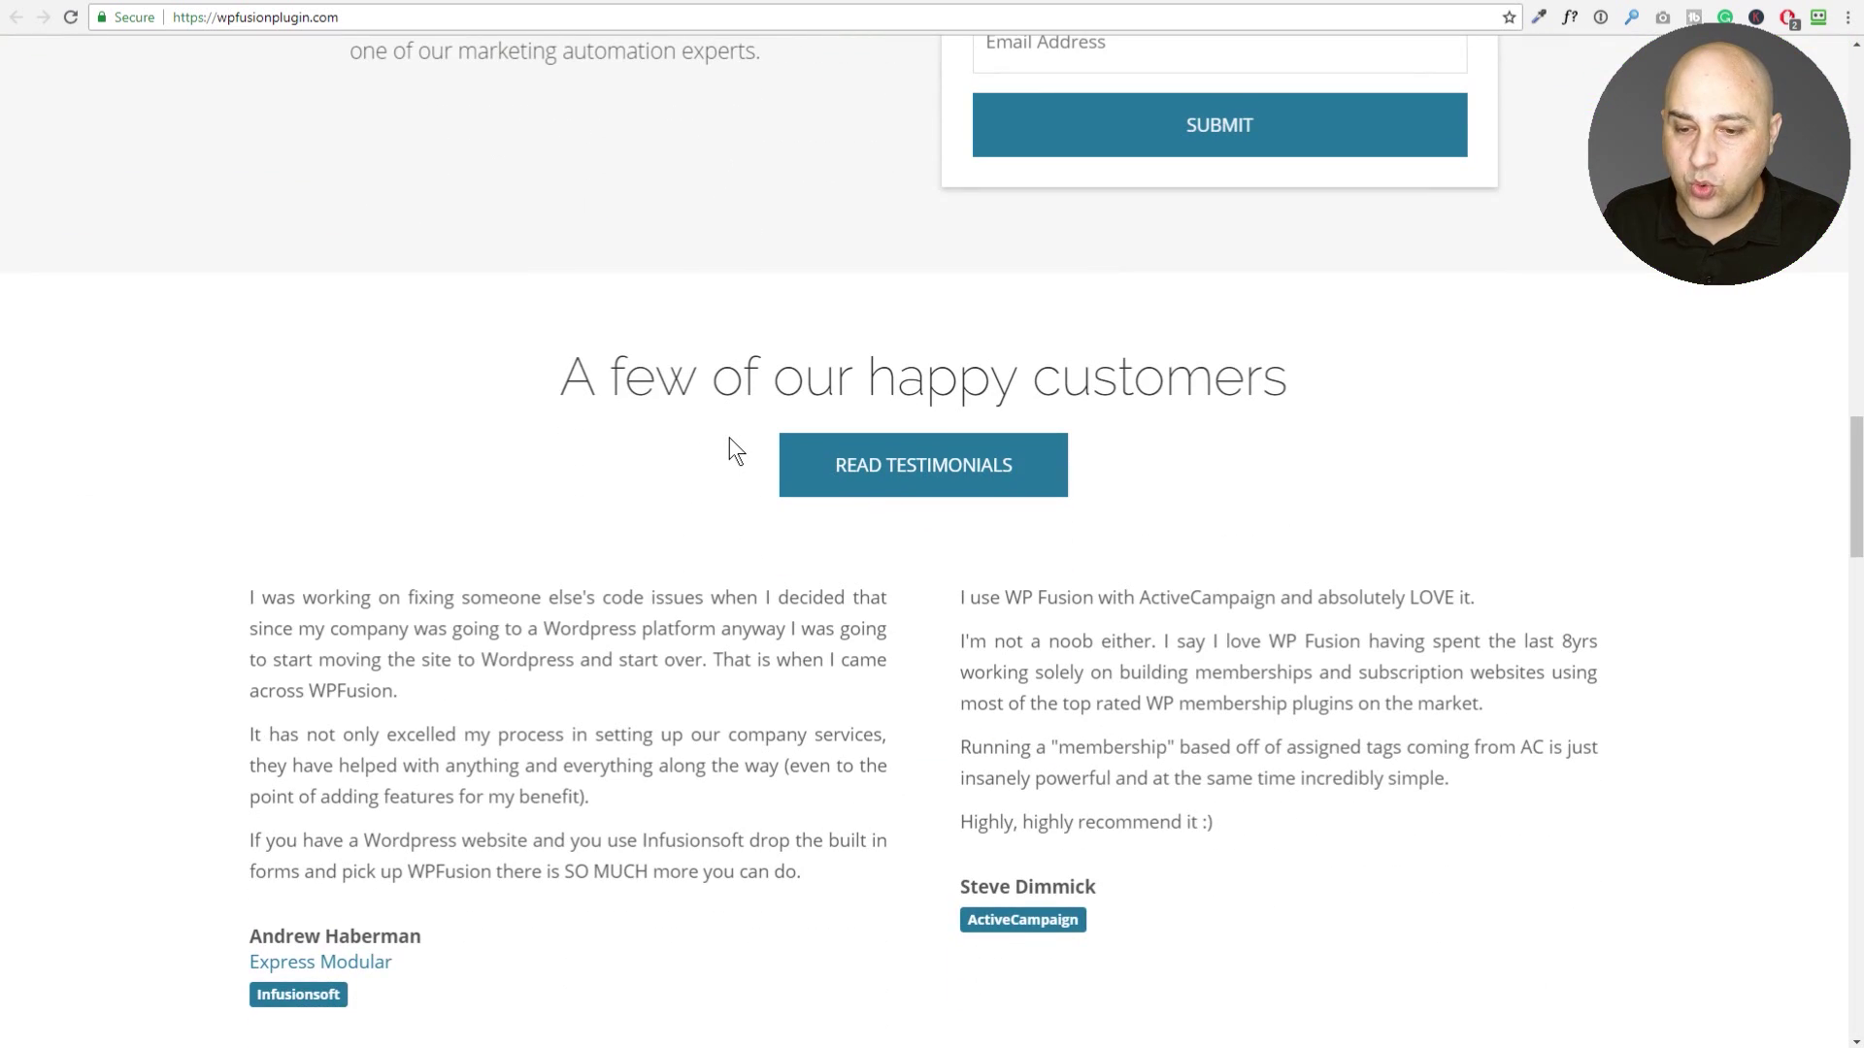
{"action": "scroll", "coordinate": [730, 436], "scroll_direction": "up", "scroll_amount": 15}
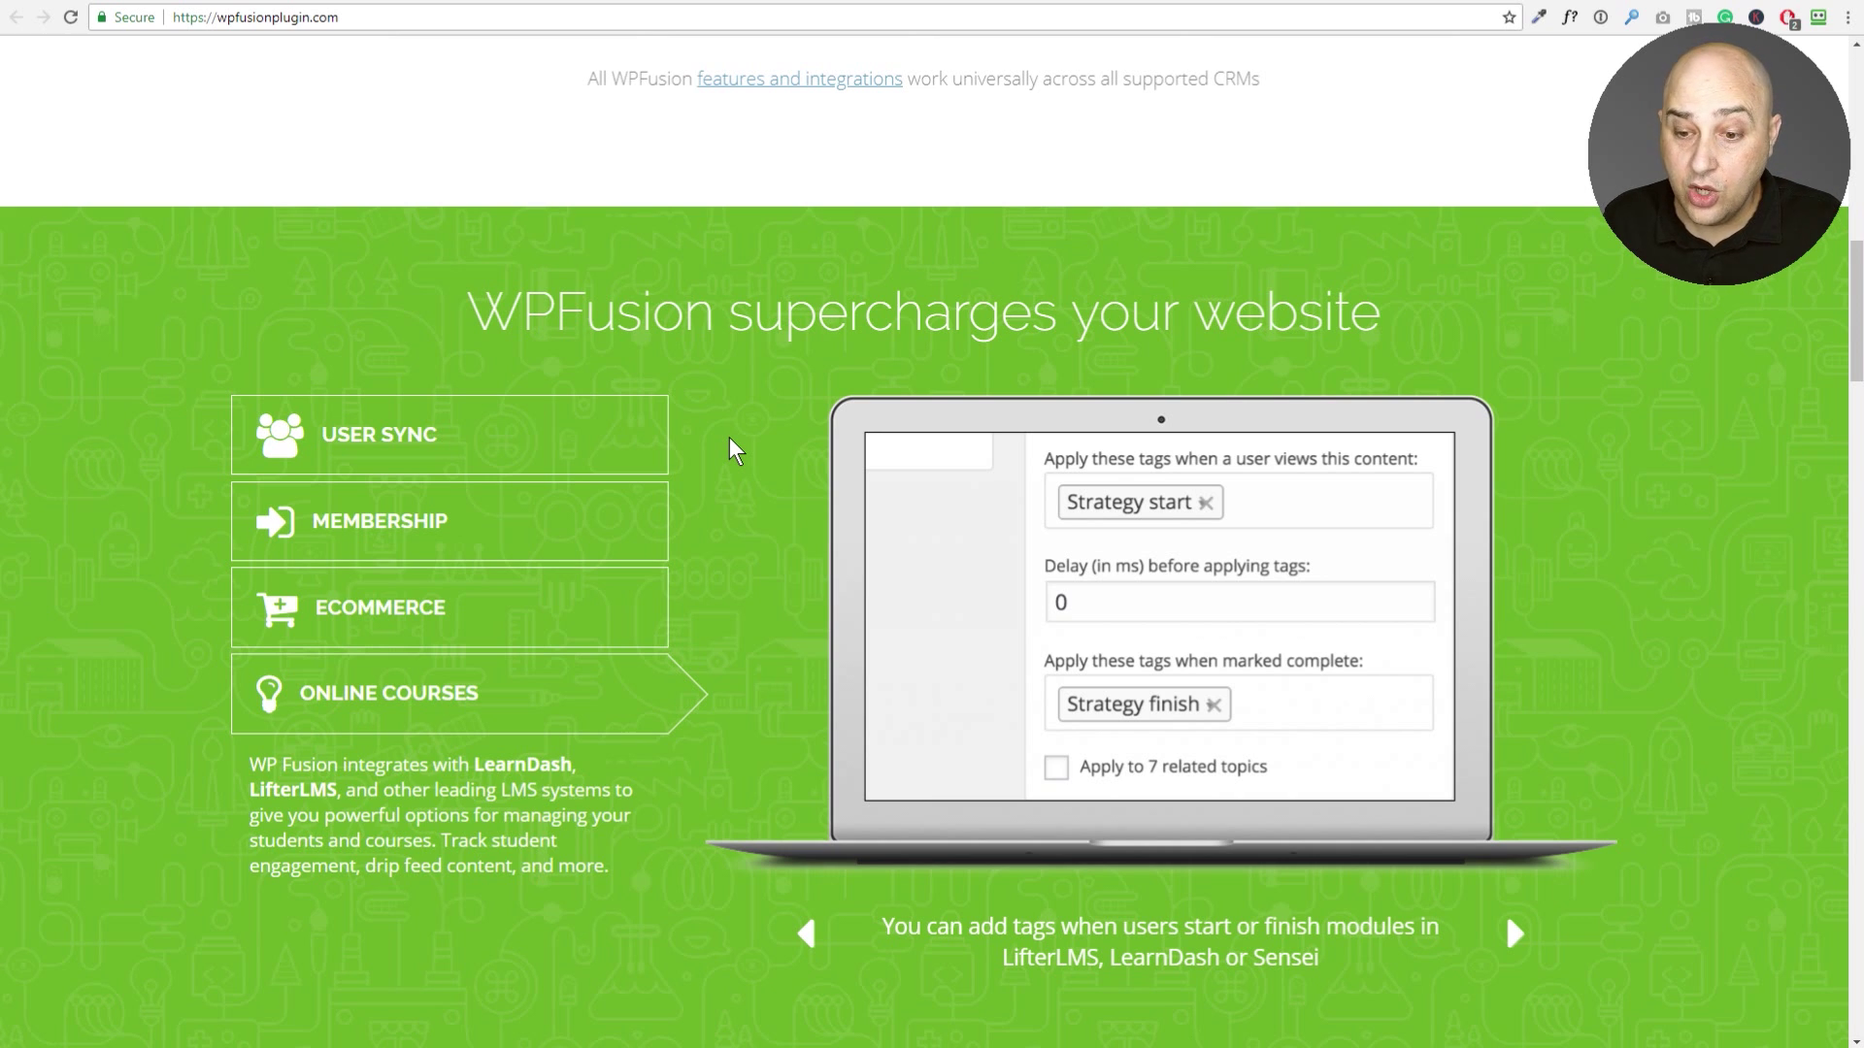
{"action": "scroll", "coordinate": [718, 452], "scroll_direction": "down", "scroll_amount": 9}
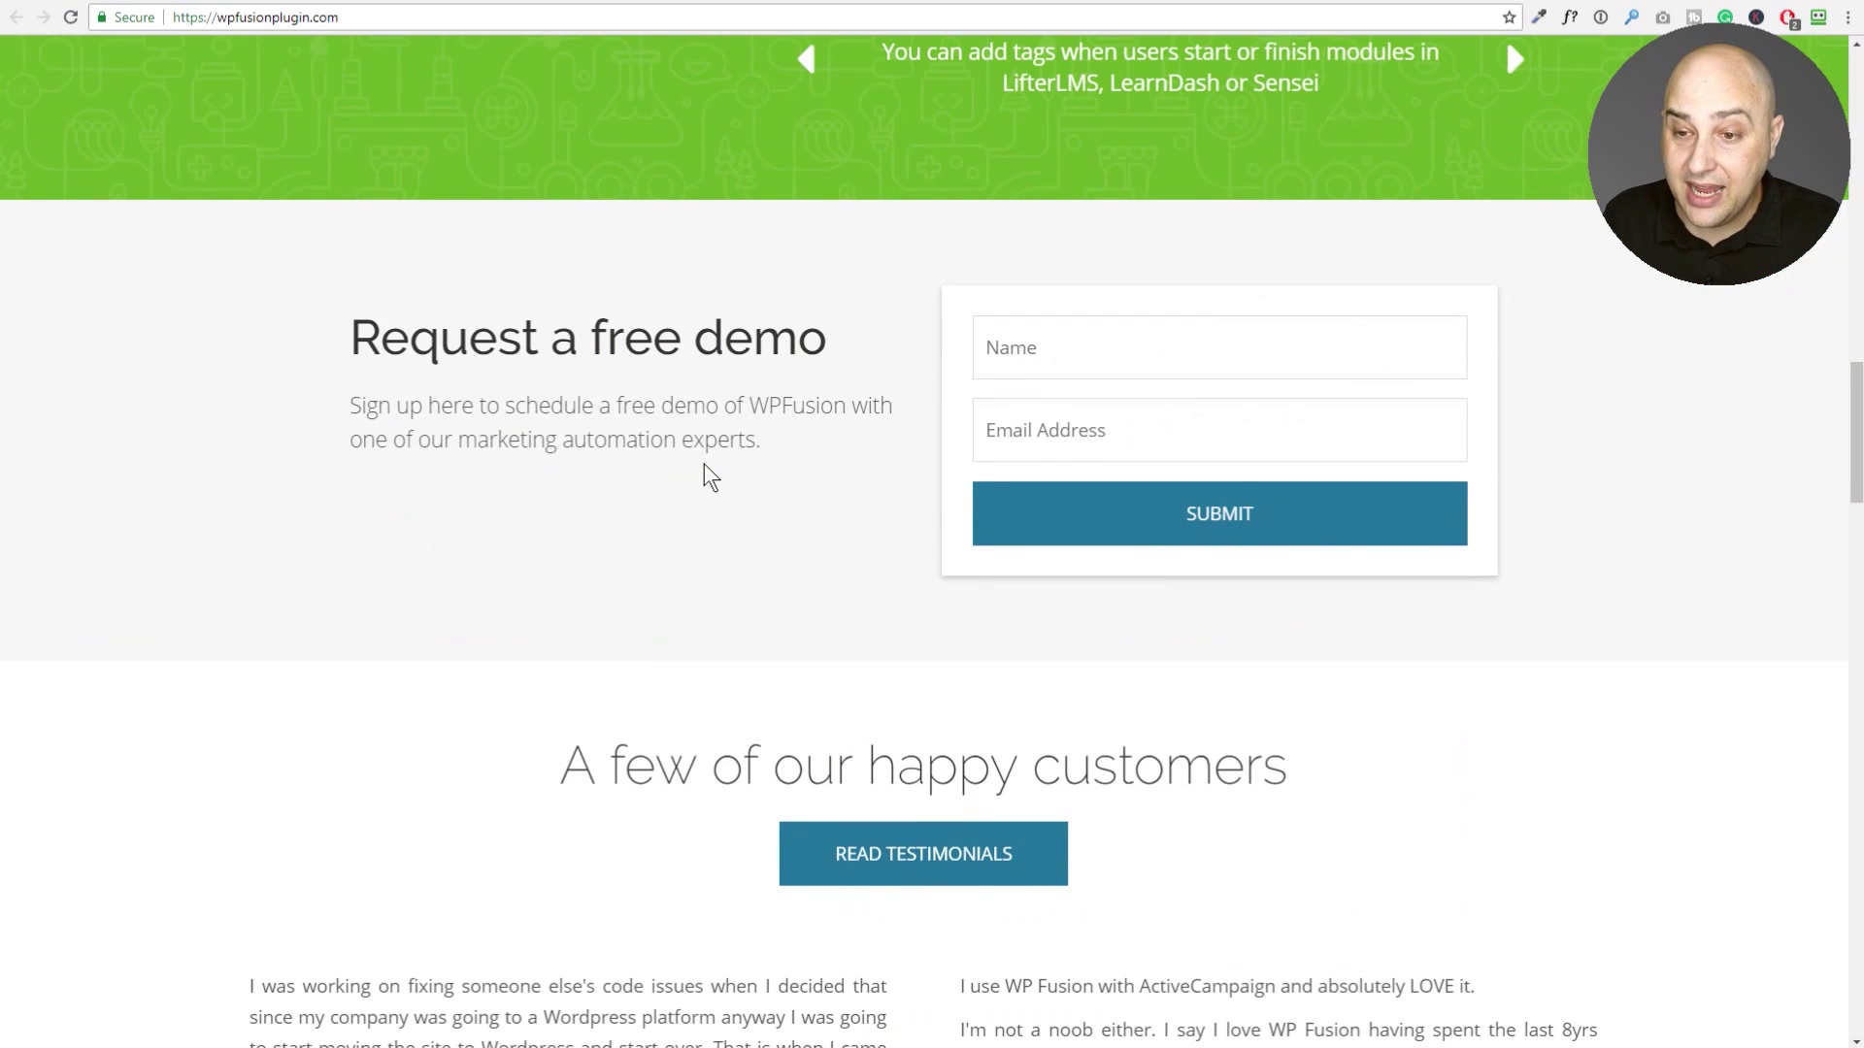
{"action": "scroll", "coordinate": [708, 475], "scroll_direction": "up", "scroll_amount": 9}
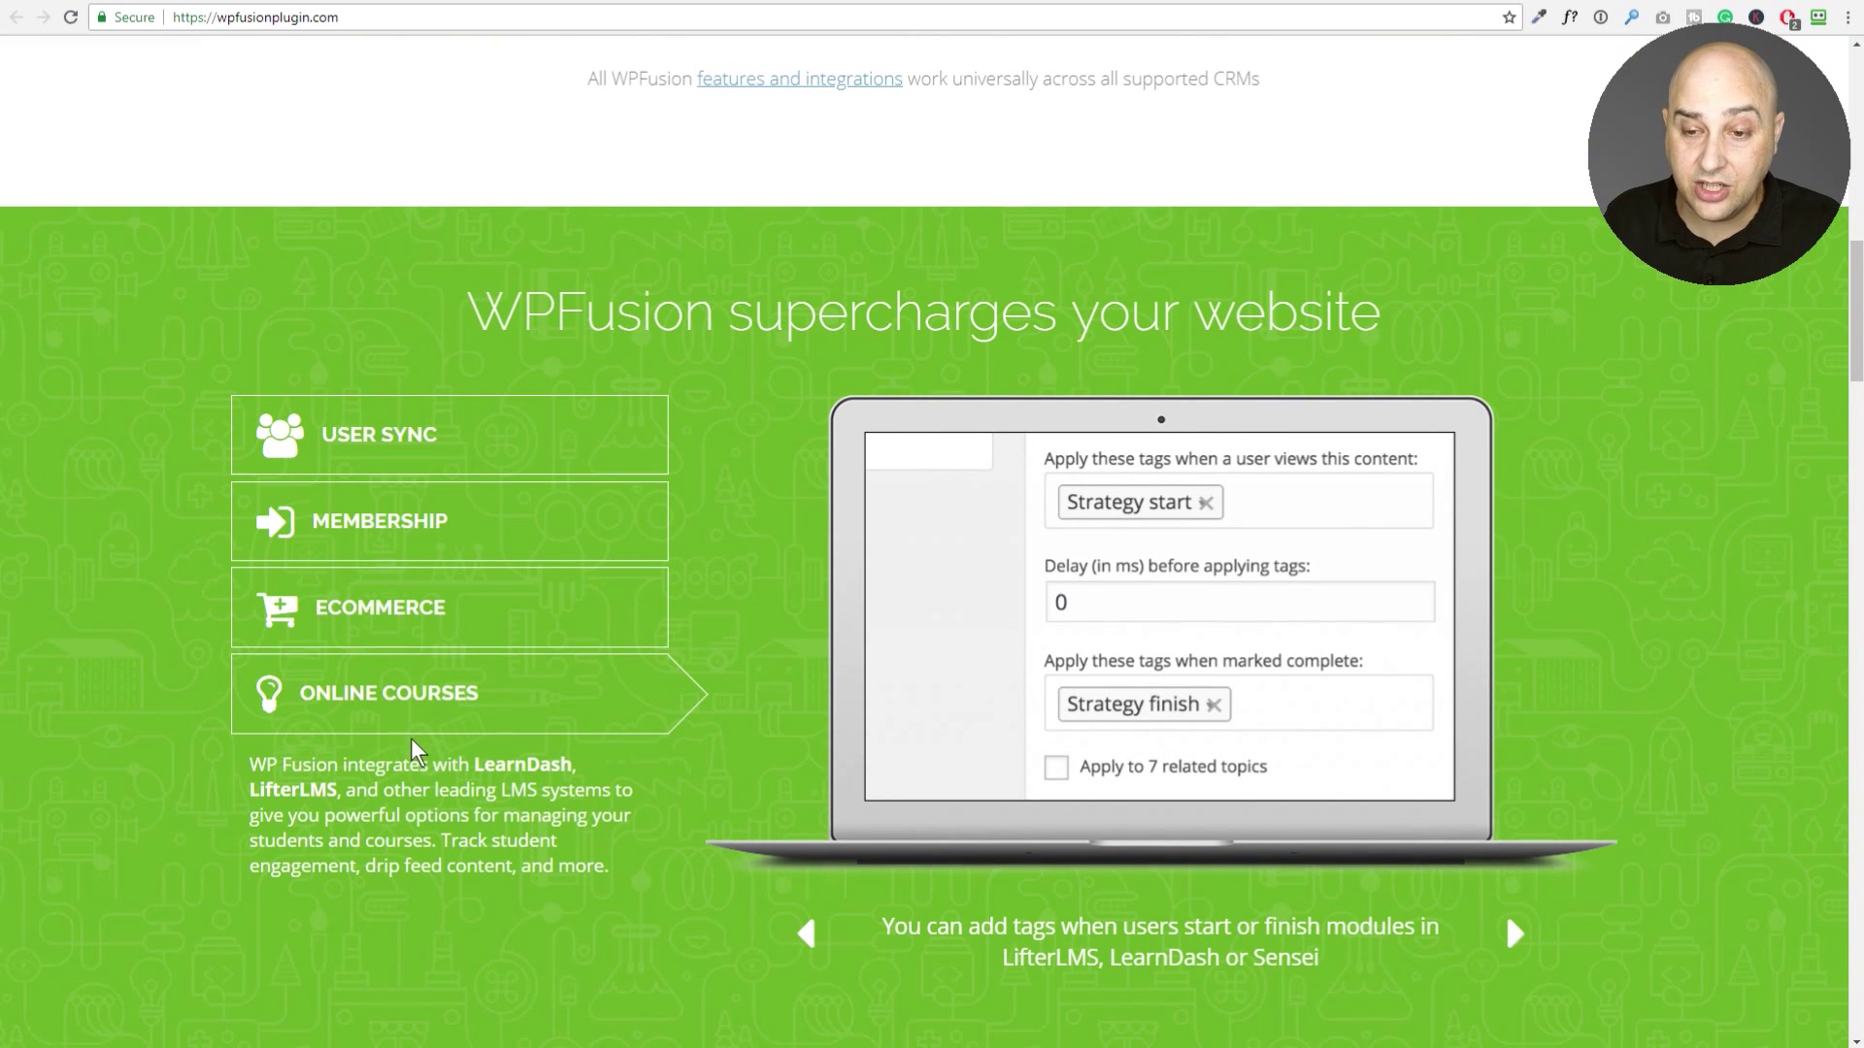
Open the main Documentation page and examine its guides, FAQ and plugin integration lists.
{"action": "scroll", "coordinate": [547, 710], "scroll_direction": "up", "scroll_amount": 10}
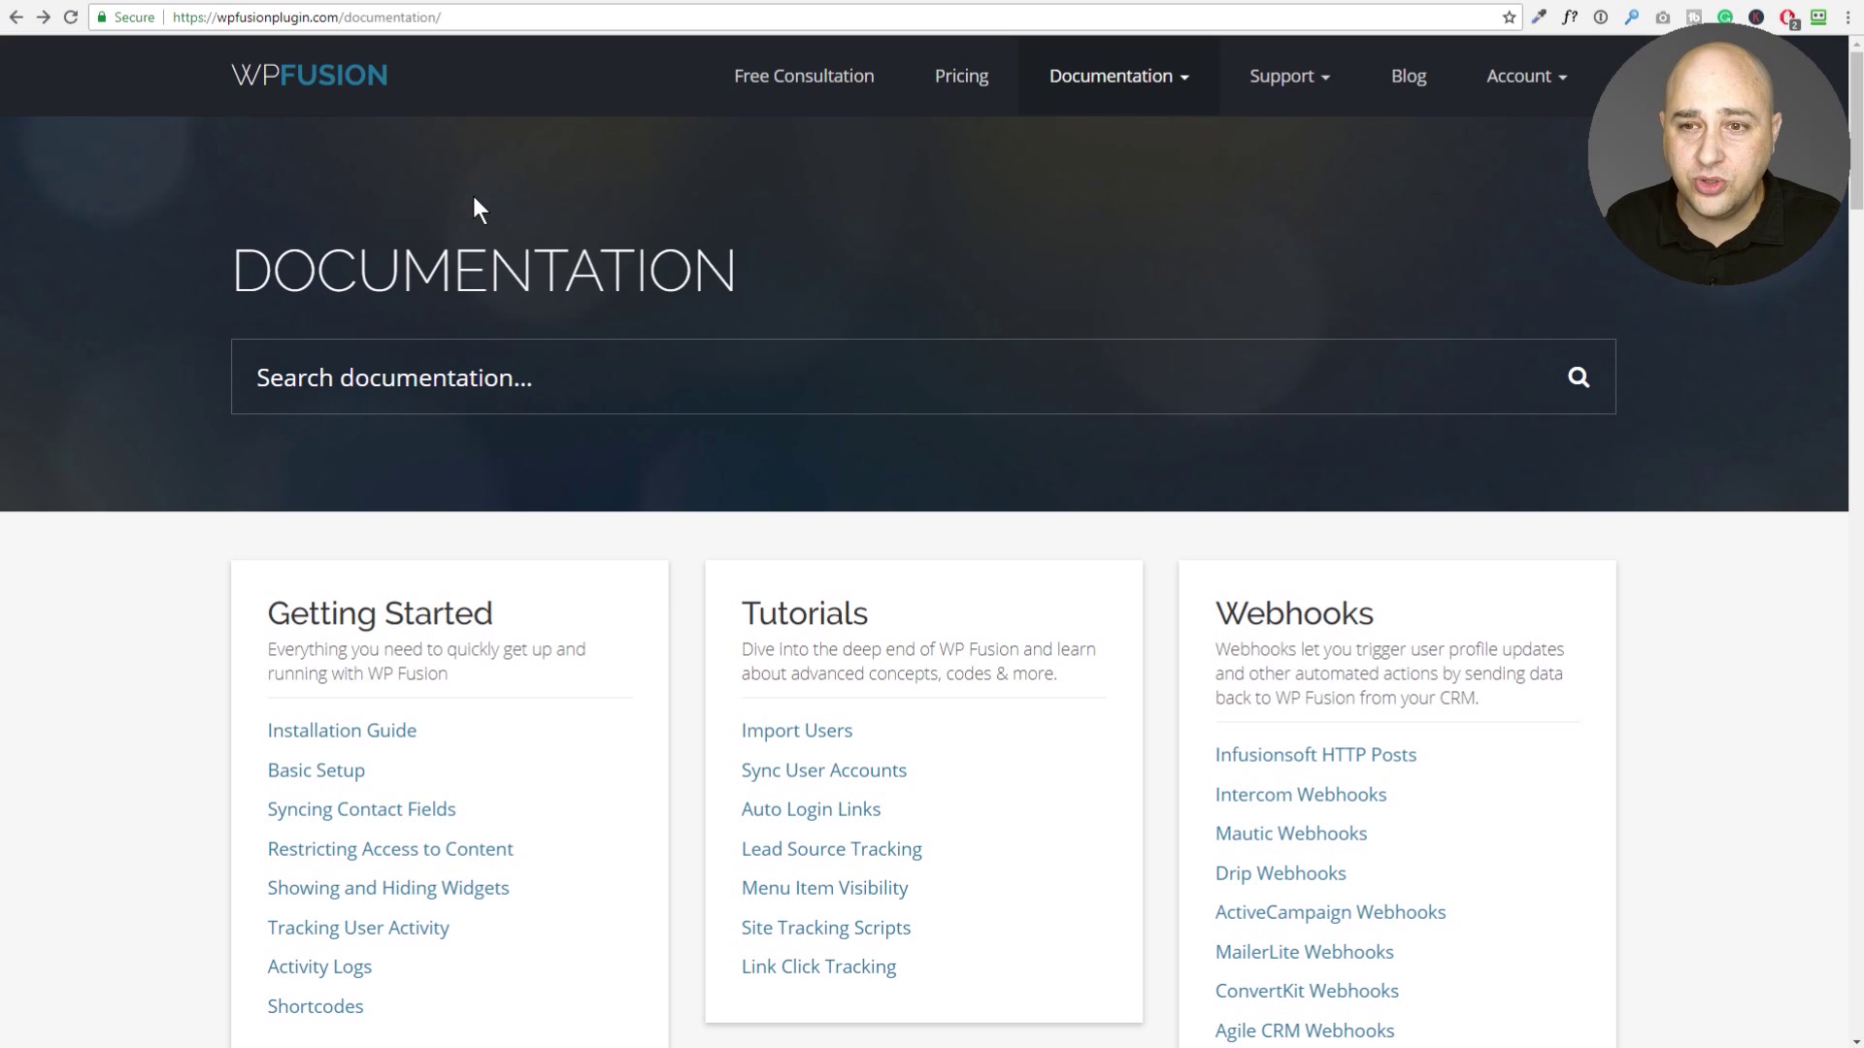
{"action": "scroll", "coordinate": [474, 197], "scroll_direction": "down", "scroll_amount": 3}
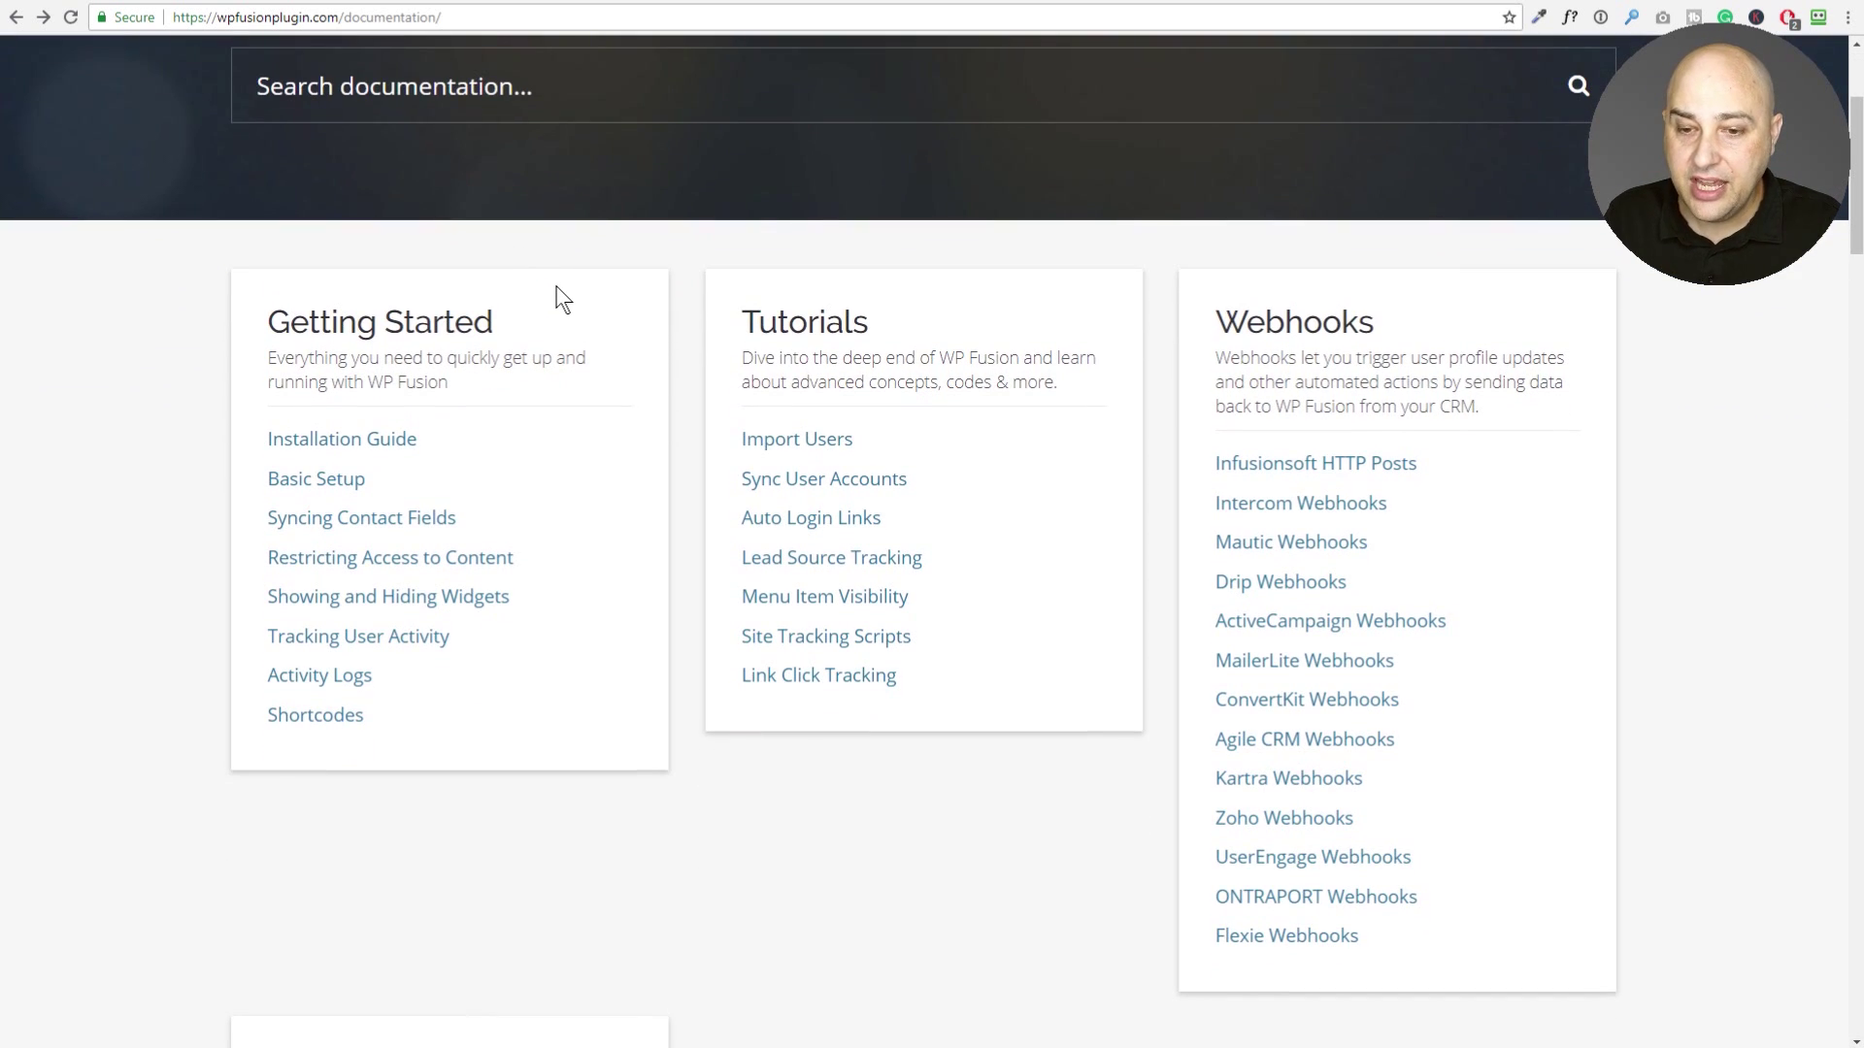
{"action": "scroll", "coordinate": [561, 332], "scroll_direction": "down", "scroll_amount": 1}
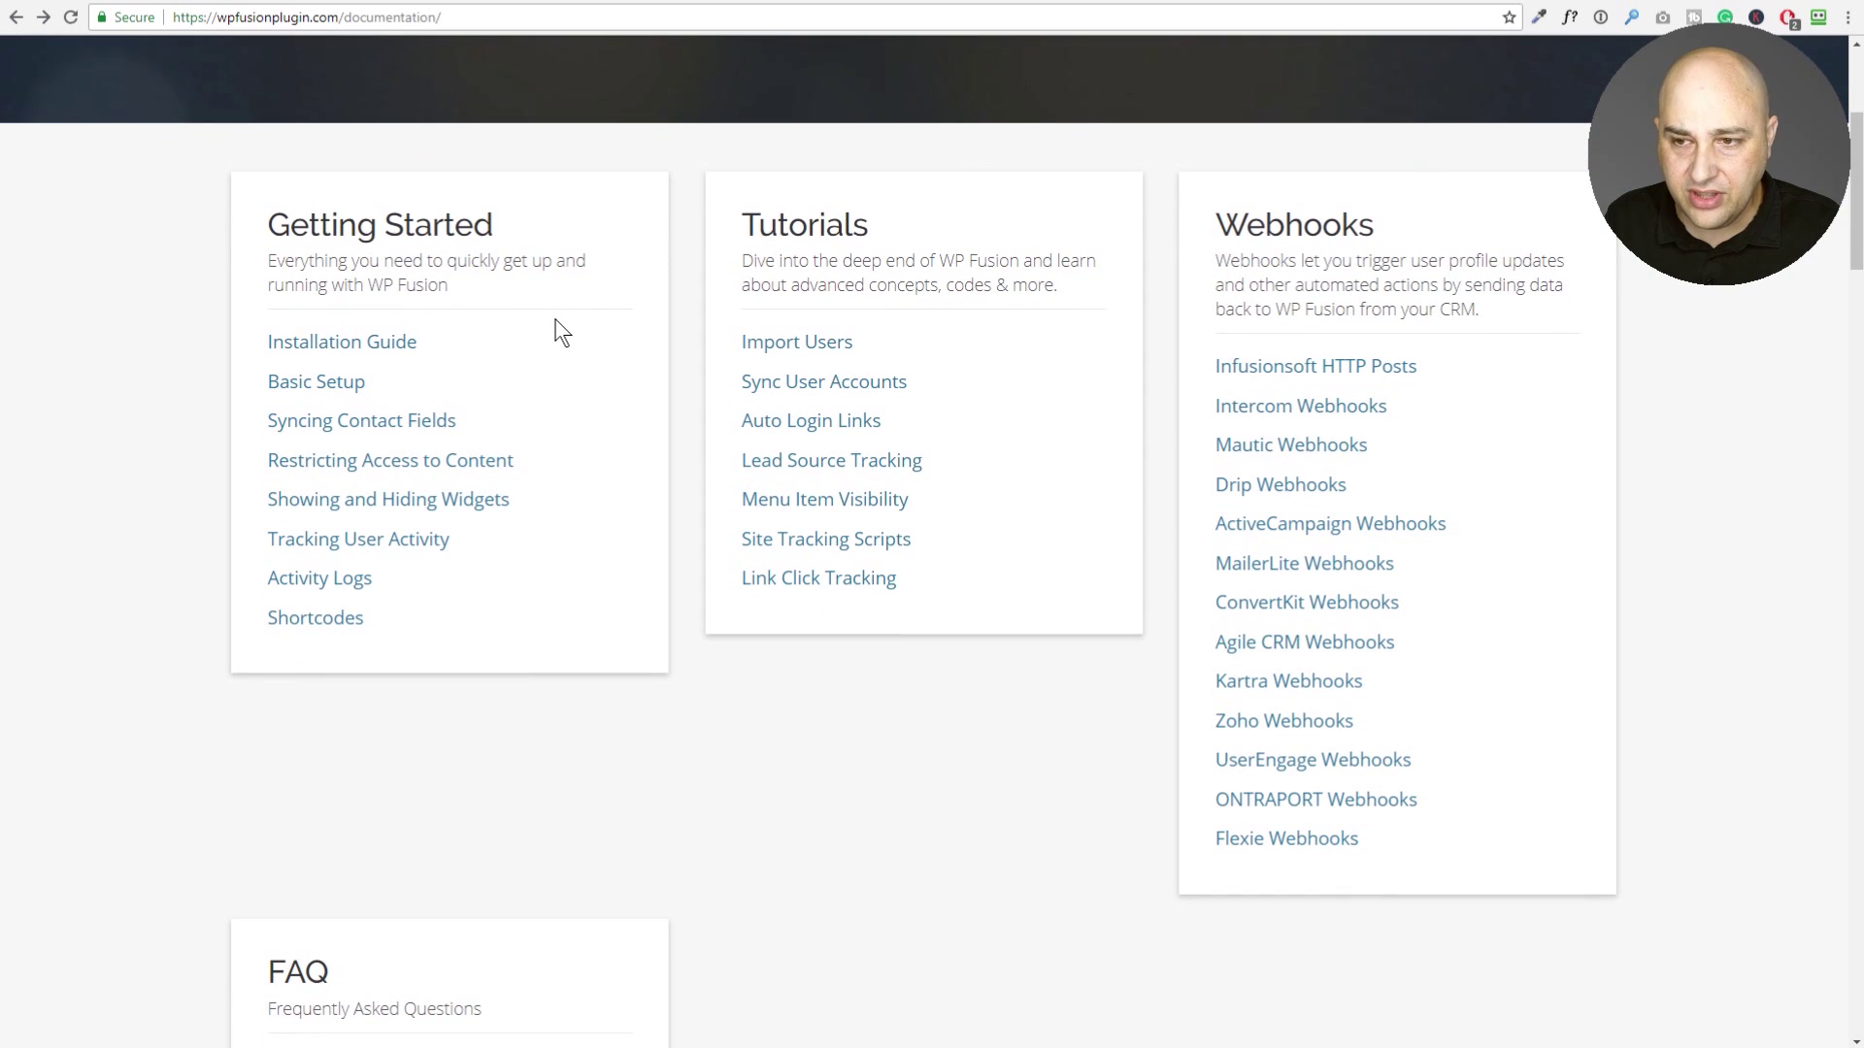
{"action": "scroll", "coordinate": [561, 331], "scroll_direction": "down", "scroll_amount": 1}
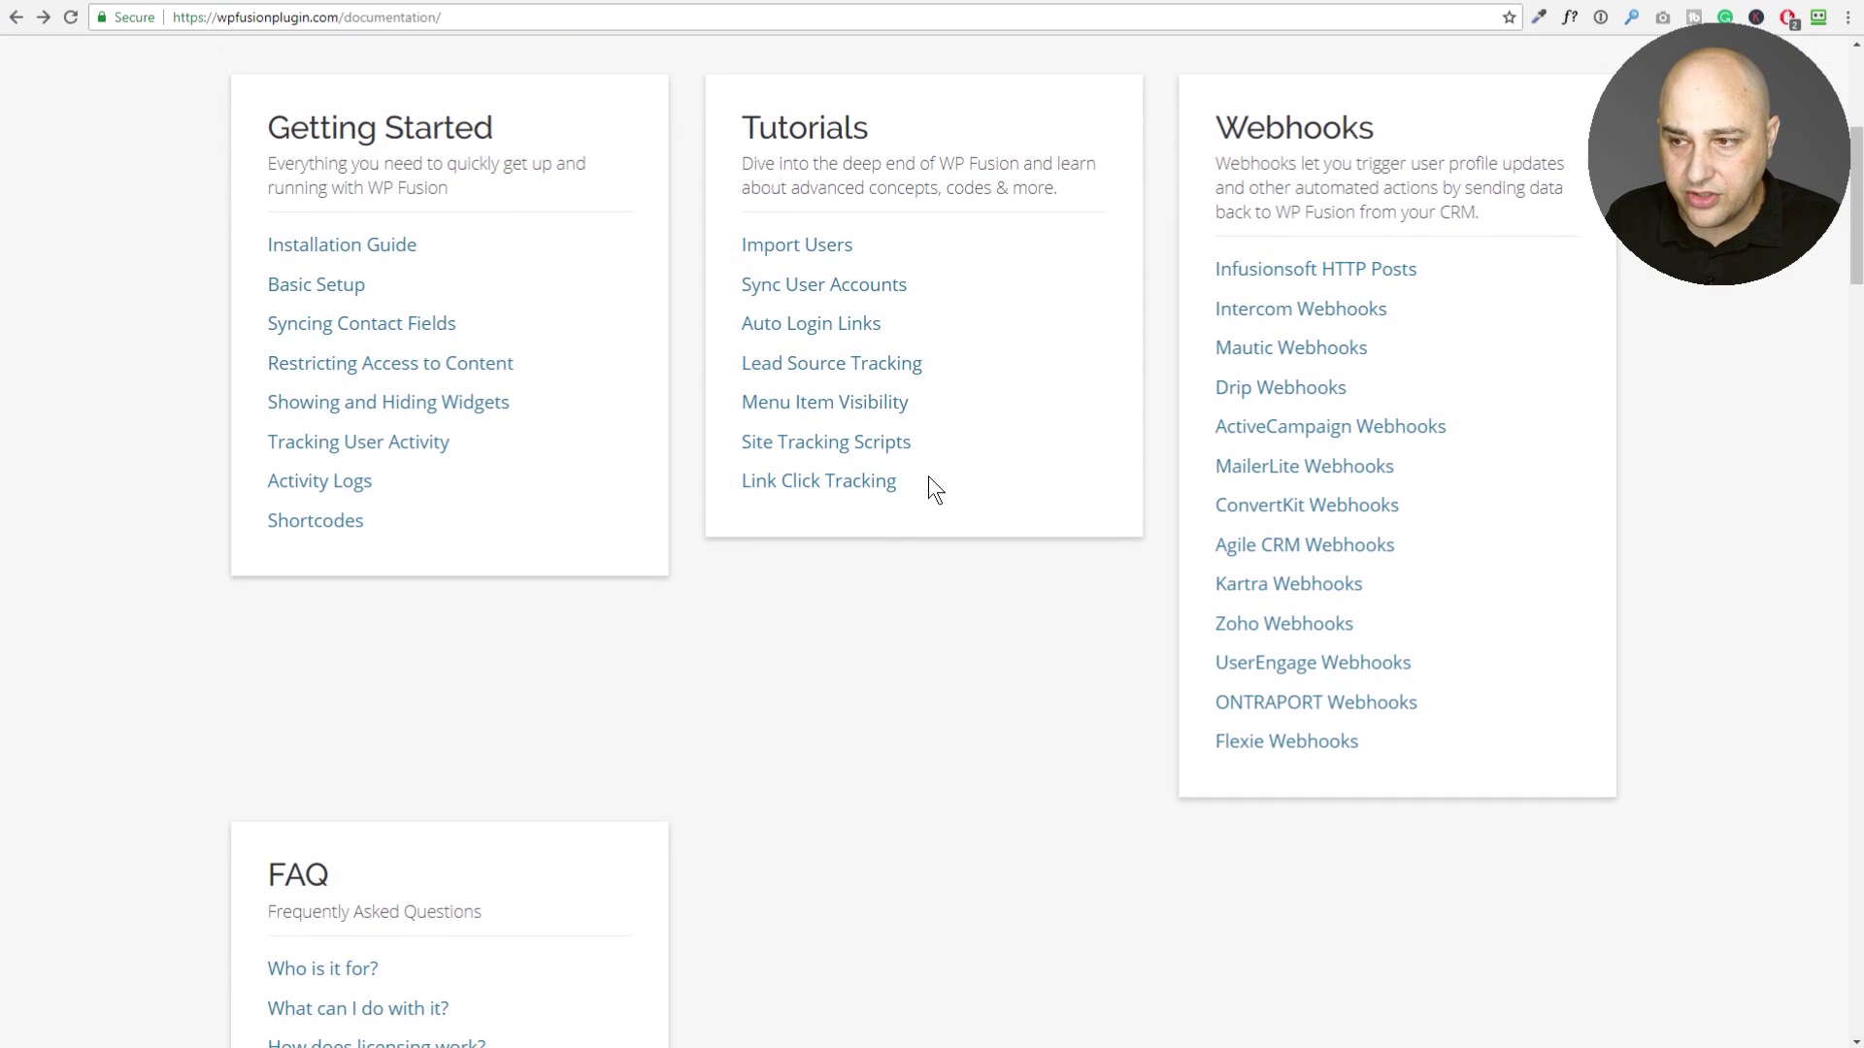
{"action": "scroll", "coordinate": [902, 439], "scroll_direction": "down", "scroll_amount": 7}
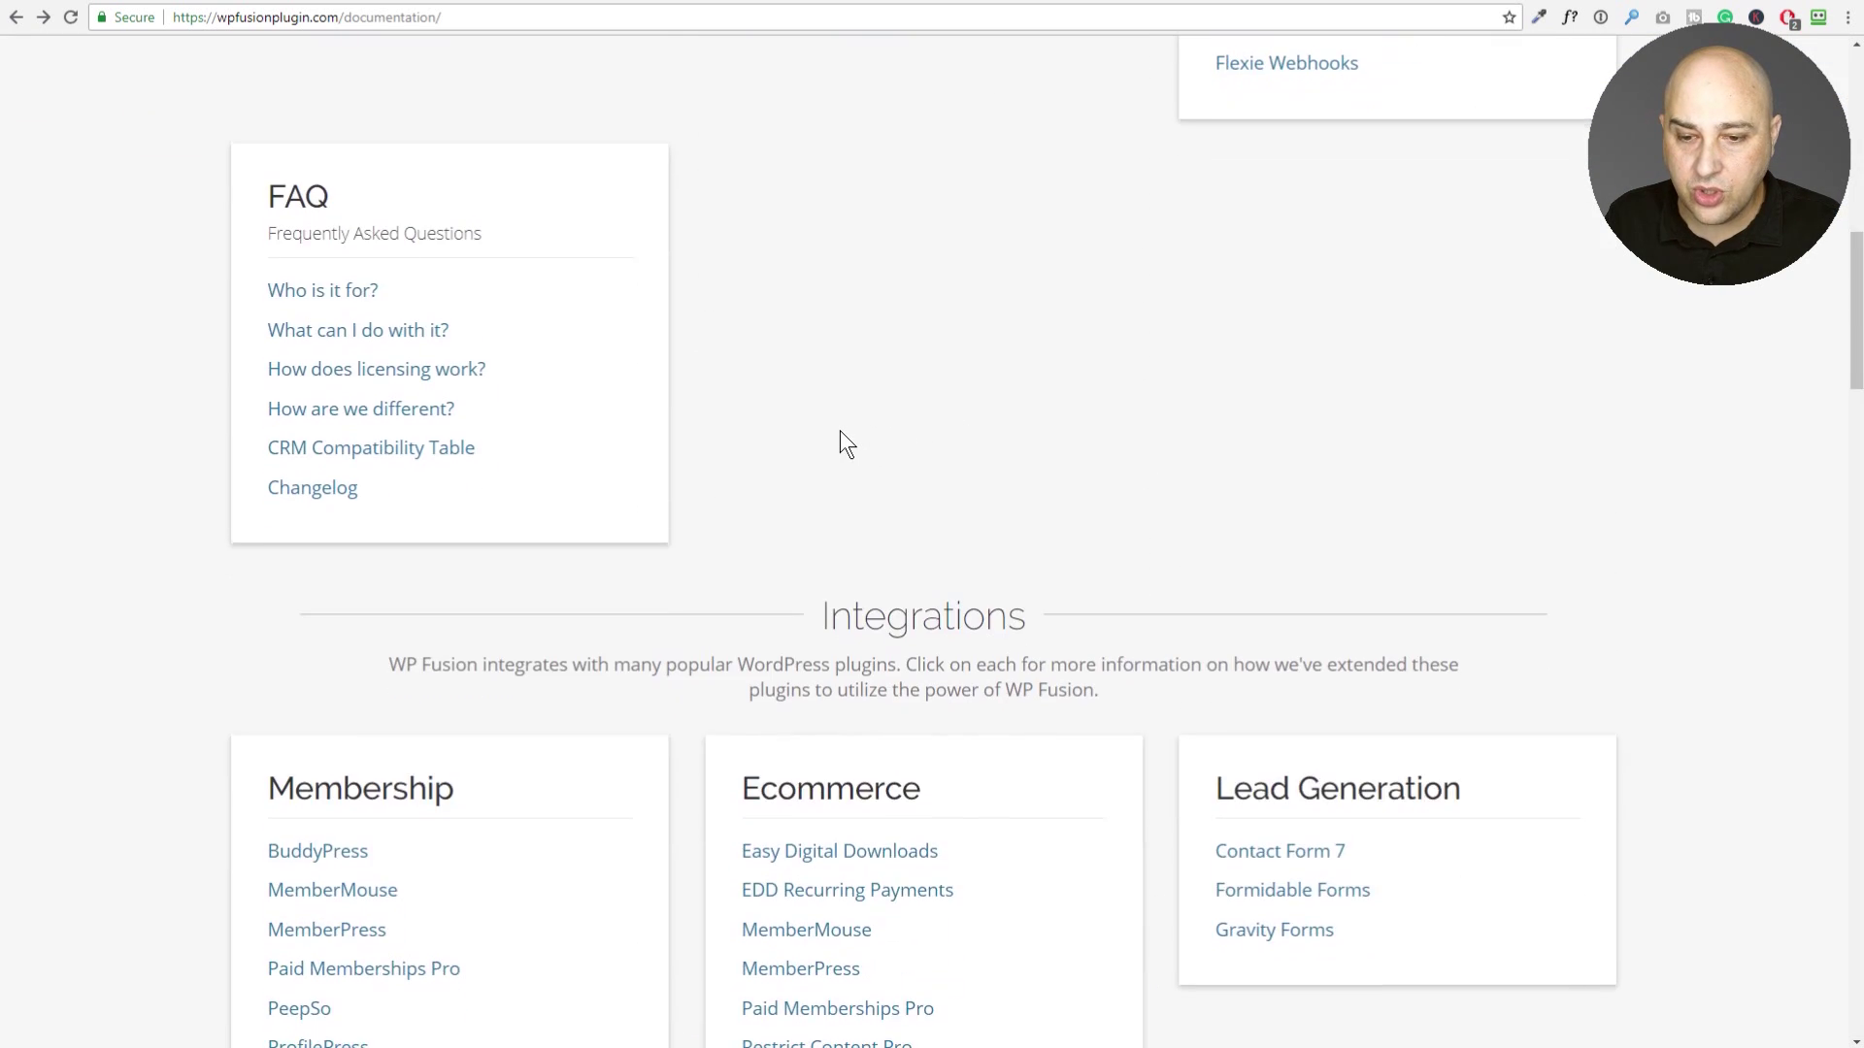
{"action": "scroll", "coordinate": [841, 431], "scroll_direction": "down", "scroll_amount": 6}
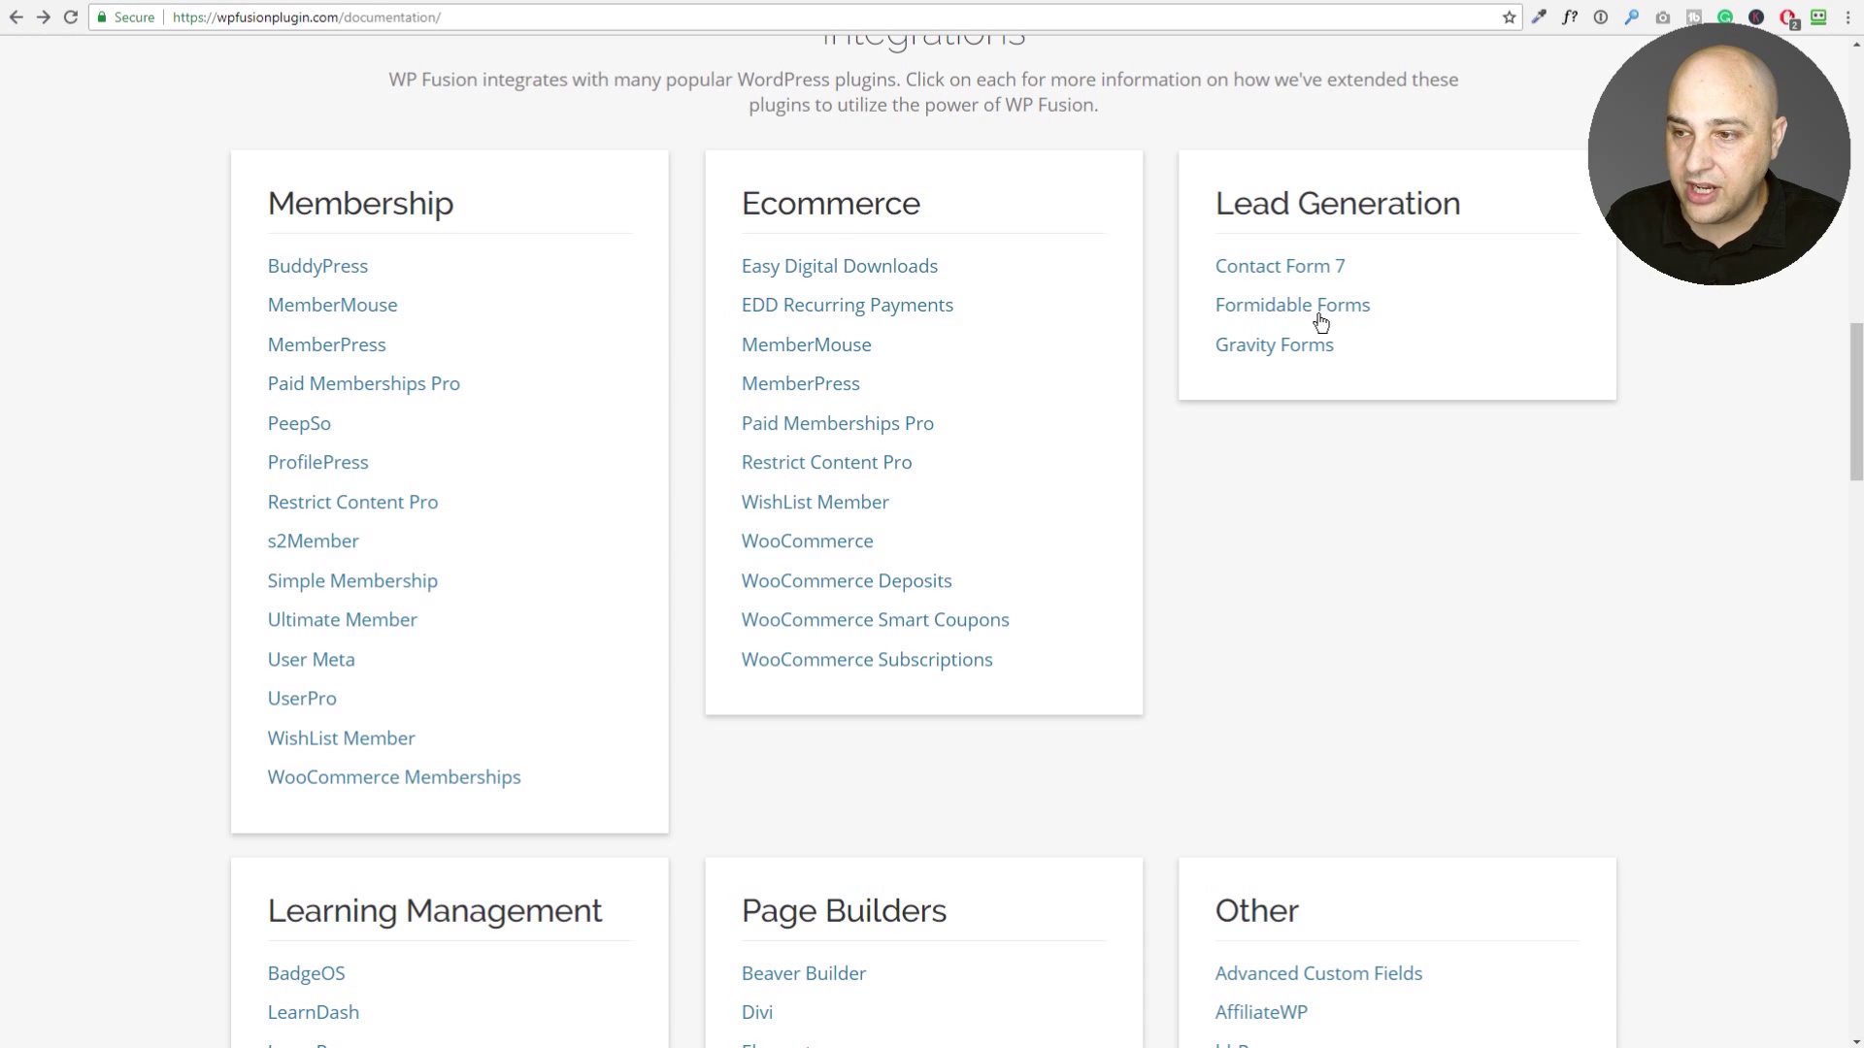
{"action": "scroll", "coordinate": [1210, 369], "scroll_direction": "down", "scroll_amount": 5}
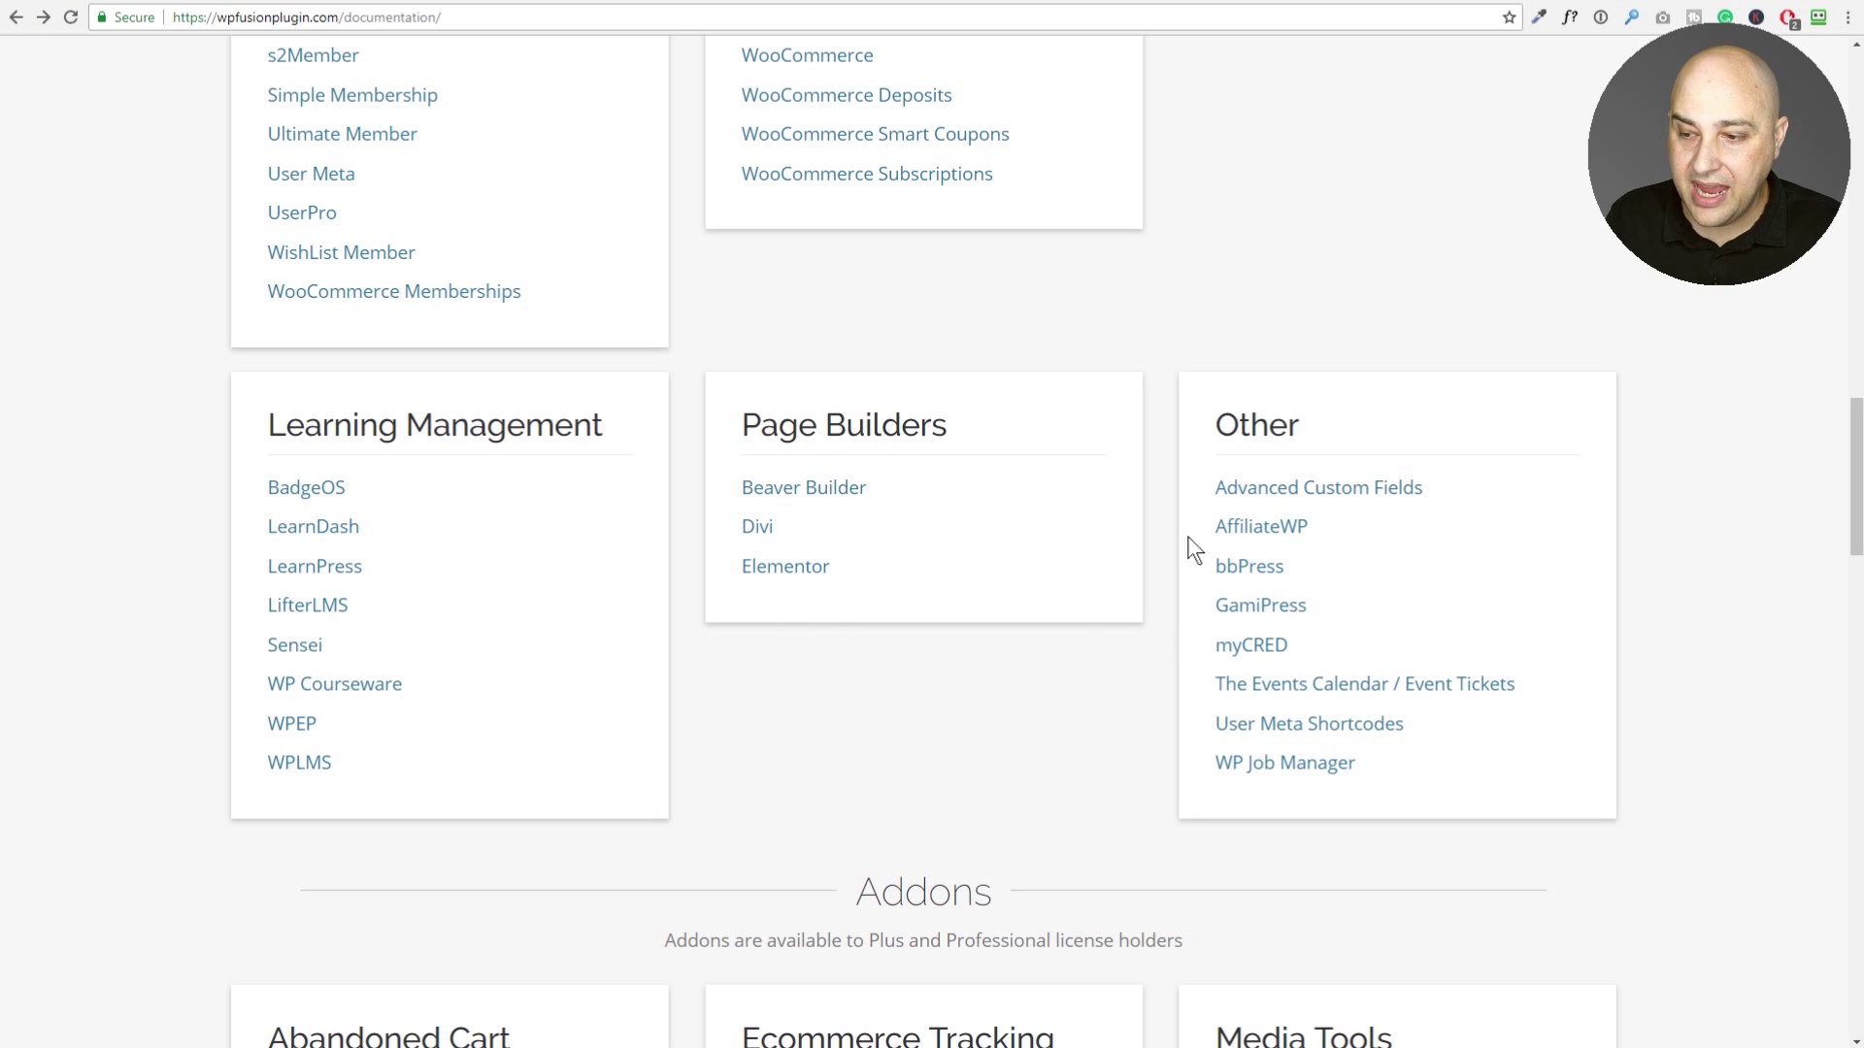
Examine the documentation's Addons section, covering Abandoned Cart Tracking, Ecommerce Tracking, Media Tools and Logins.
{"action": "scroll", "coordinate": [1116, 481], "scroll_direction": "down", "scroll_amount": 9}
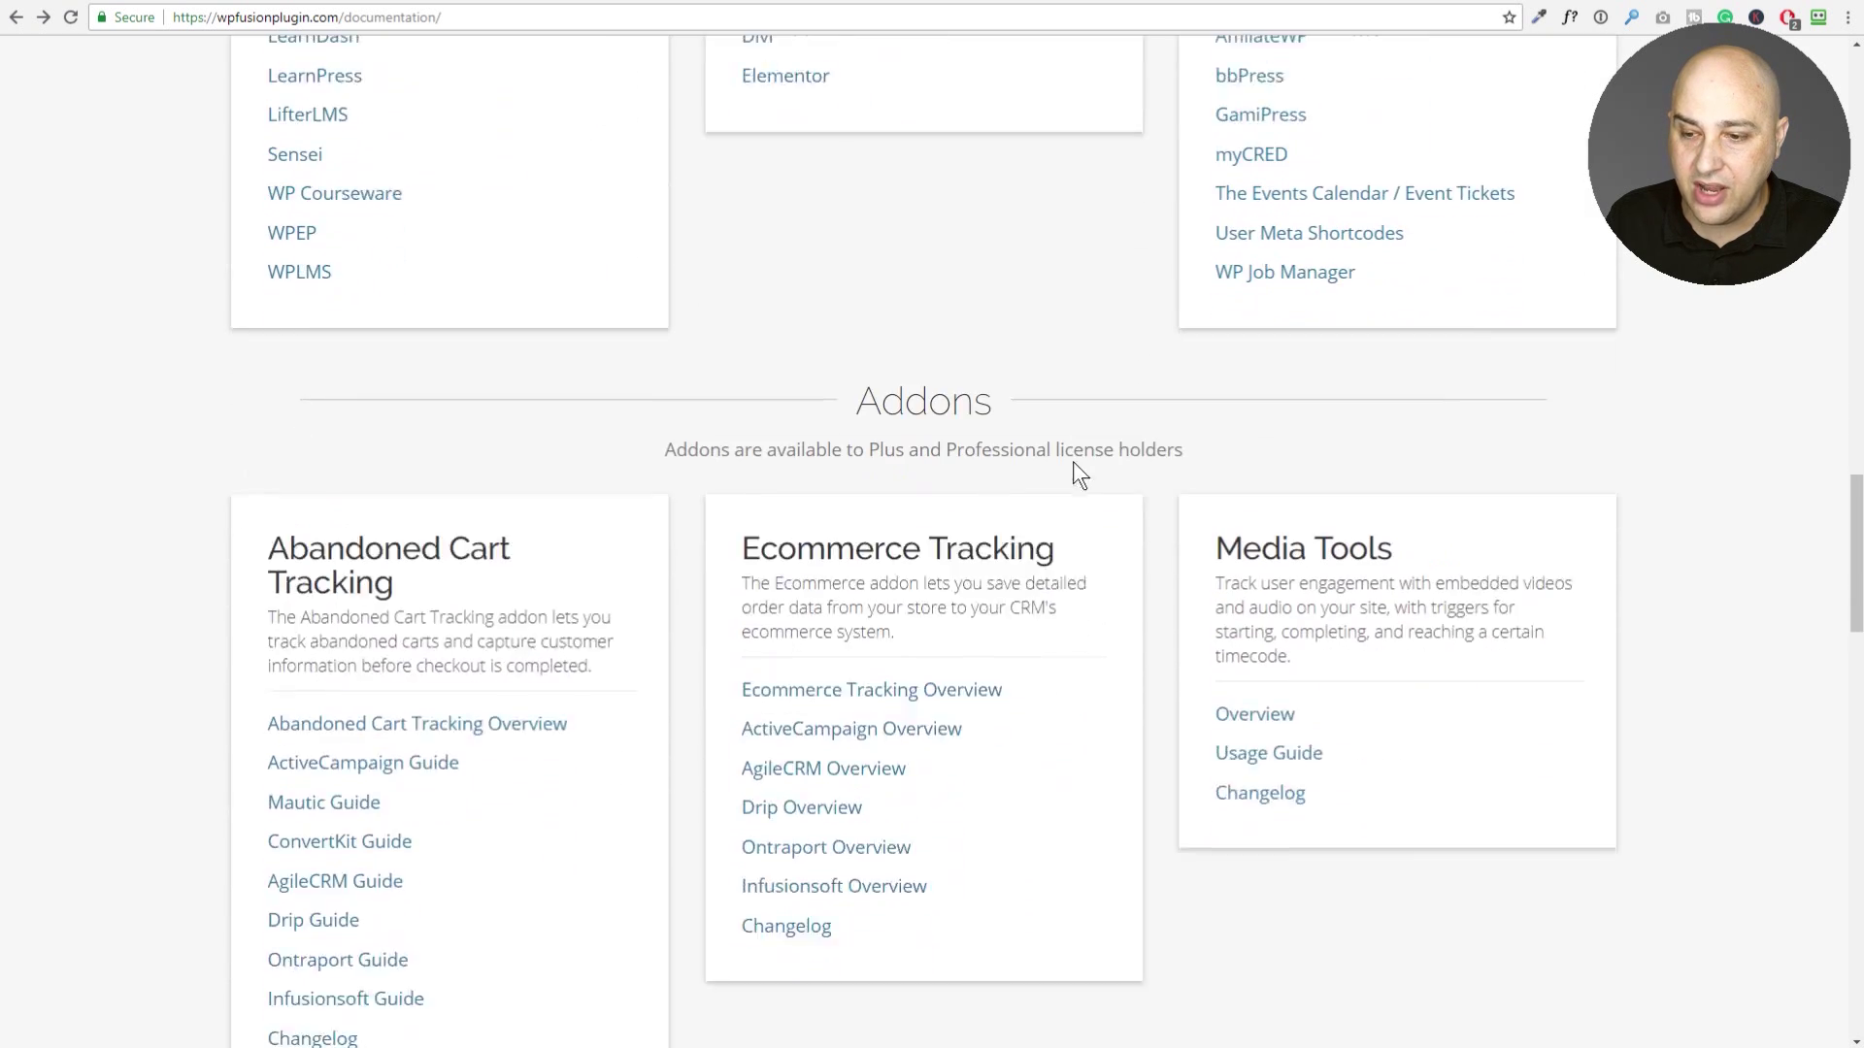
{"action": "scroll", "coordinate": [1045, 439], "scroll_direction": "up", "scroll_amount": 1}
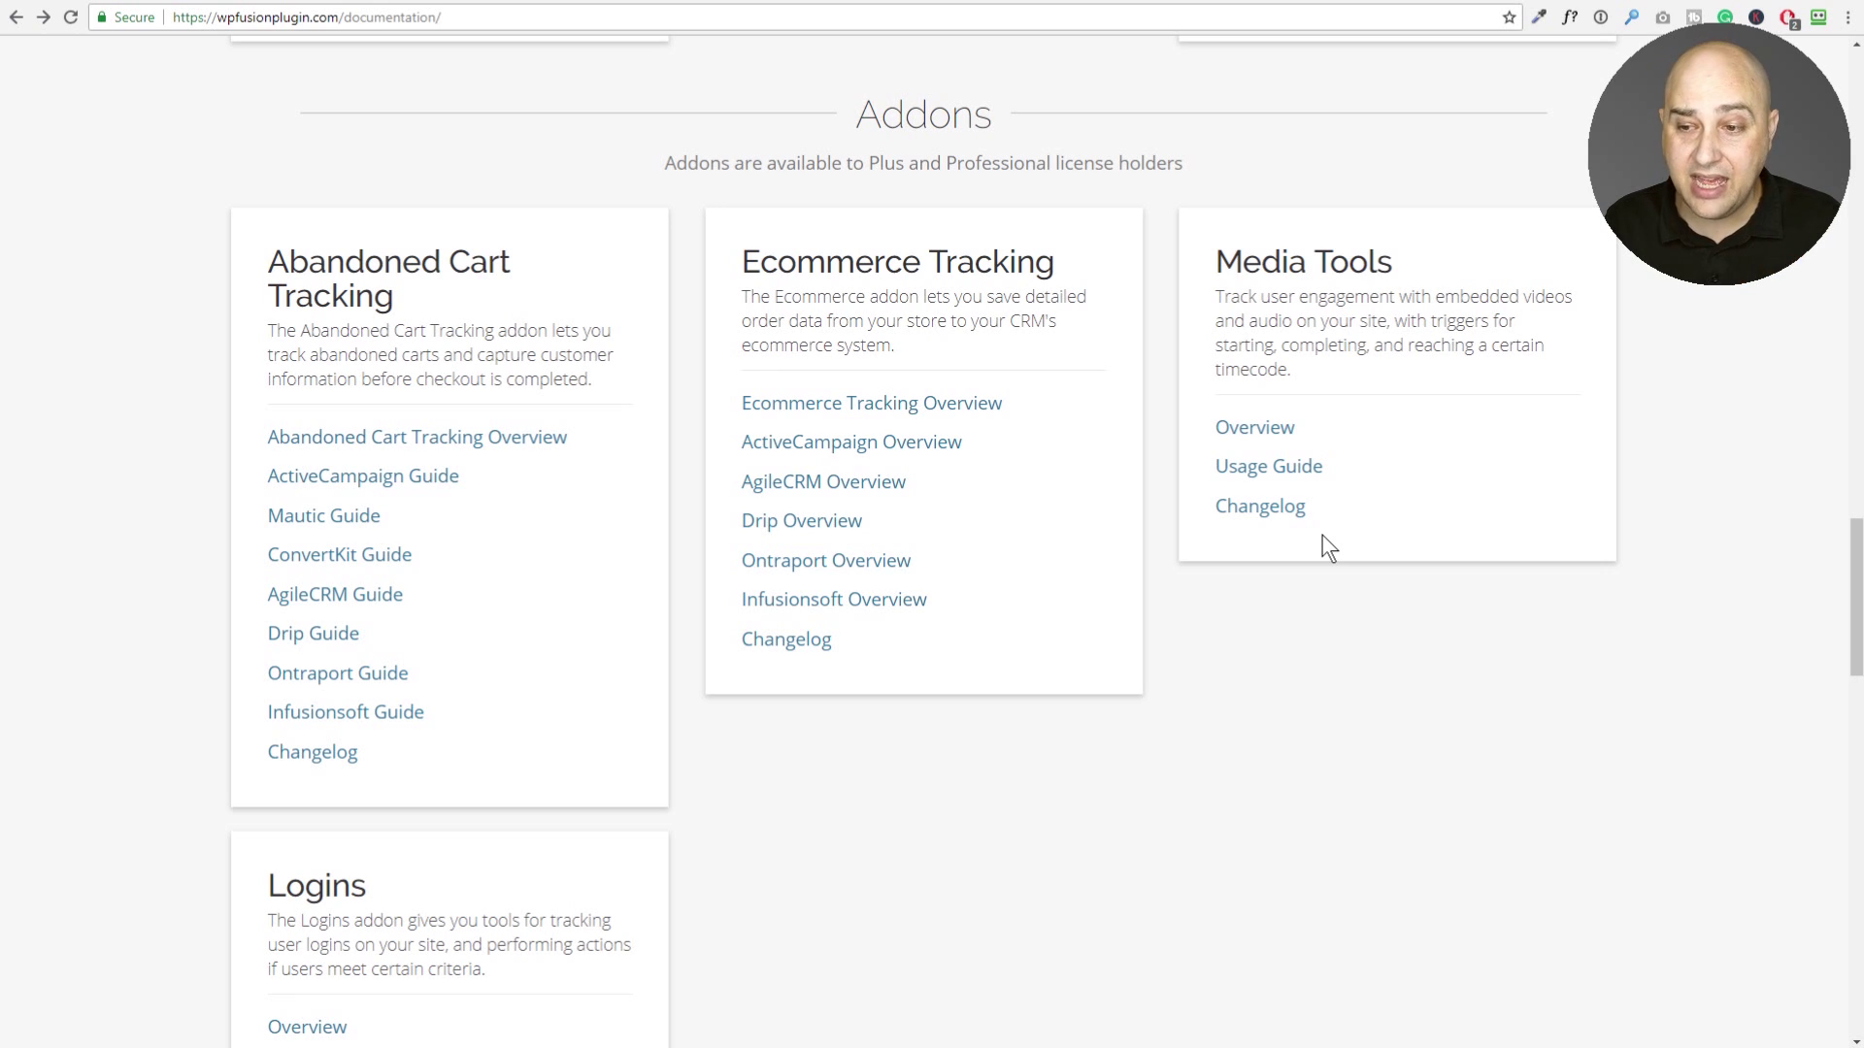
{"action": "scroll", "coordinate": [1262, 553], "scroll_direction": "down", "scroll_amount": 3}
{"action": "scroll", "coordinate": [1208, 558], "scroll_direction": "up", "scroll_amount": 2}
{"action": "scroll", "coordinate": [1174, 561], "scroll_direction": "down", "scroll_amount": 4}
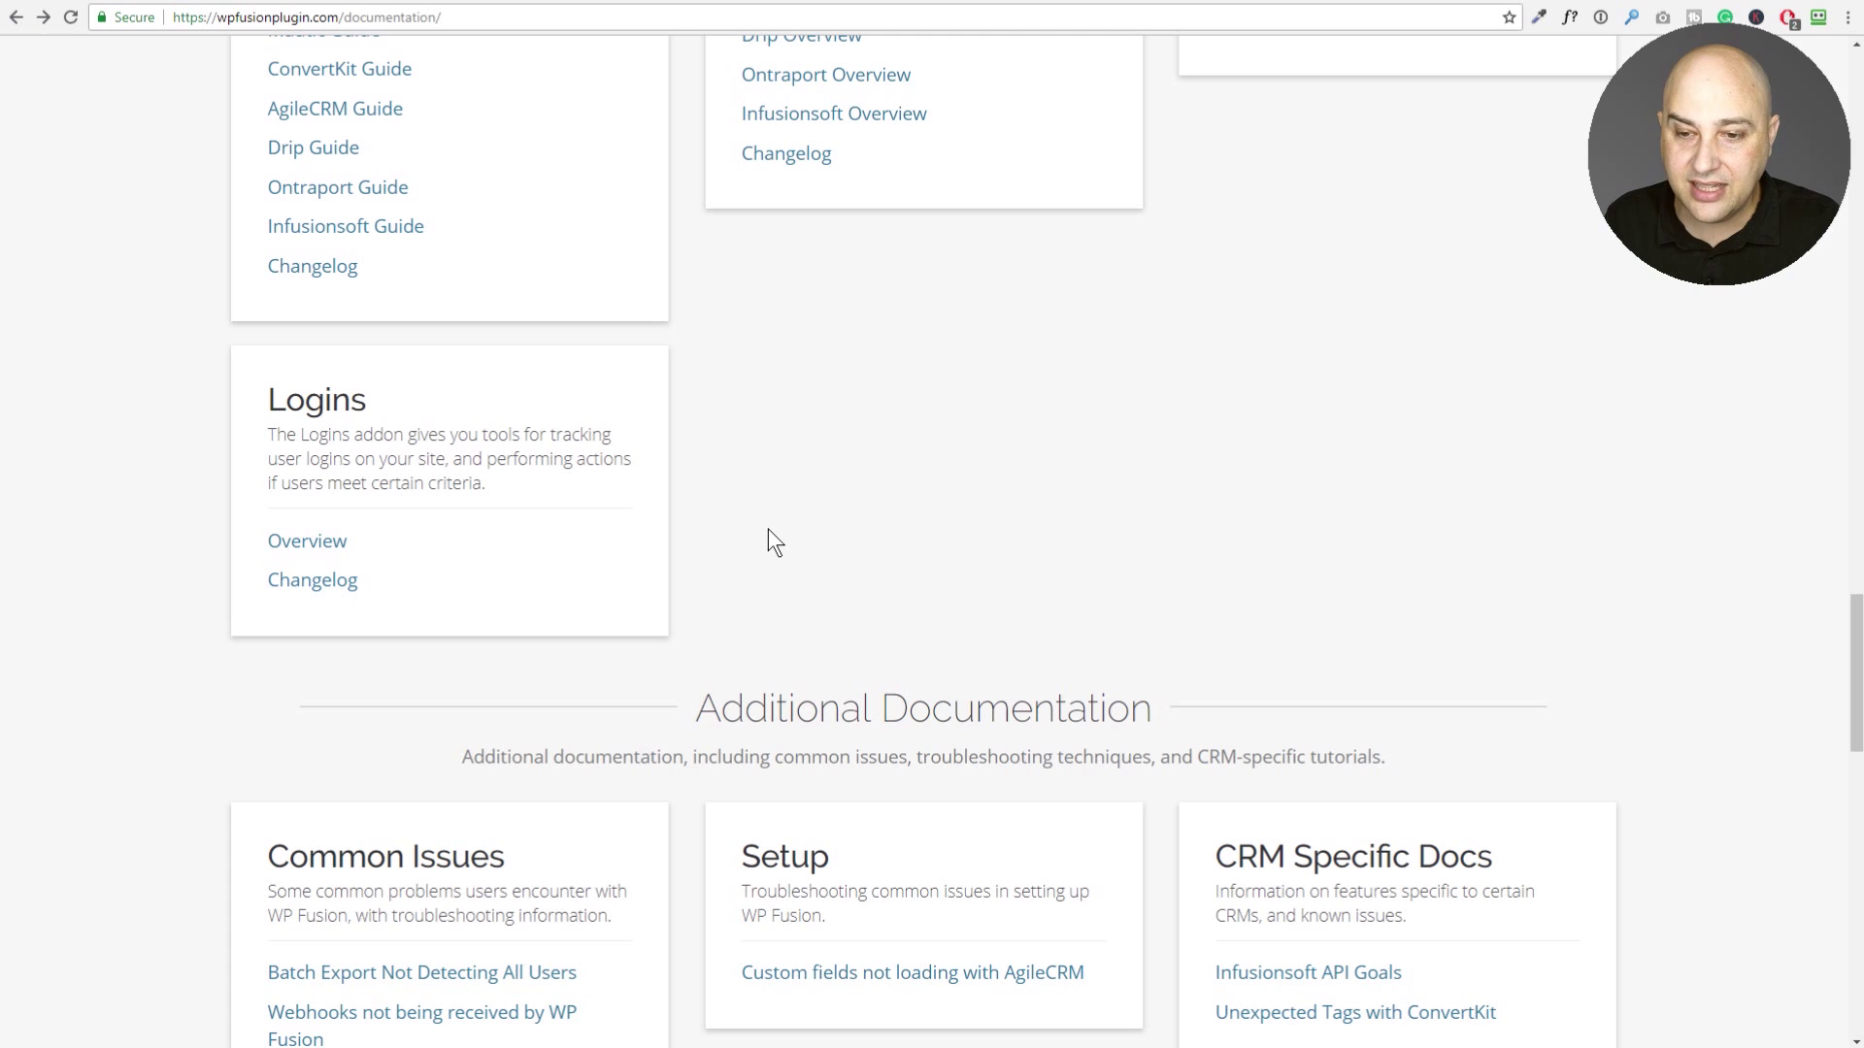
{"action": "scroll", "coordinate": [766, 528], "scroll_direction": "up", "scroll_amount": 10}
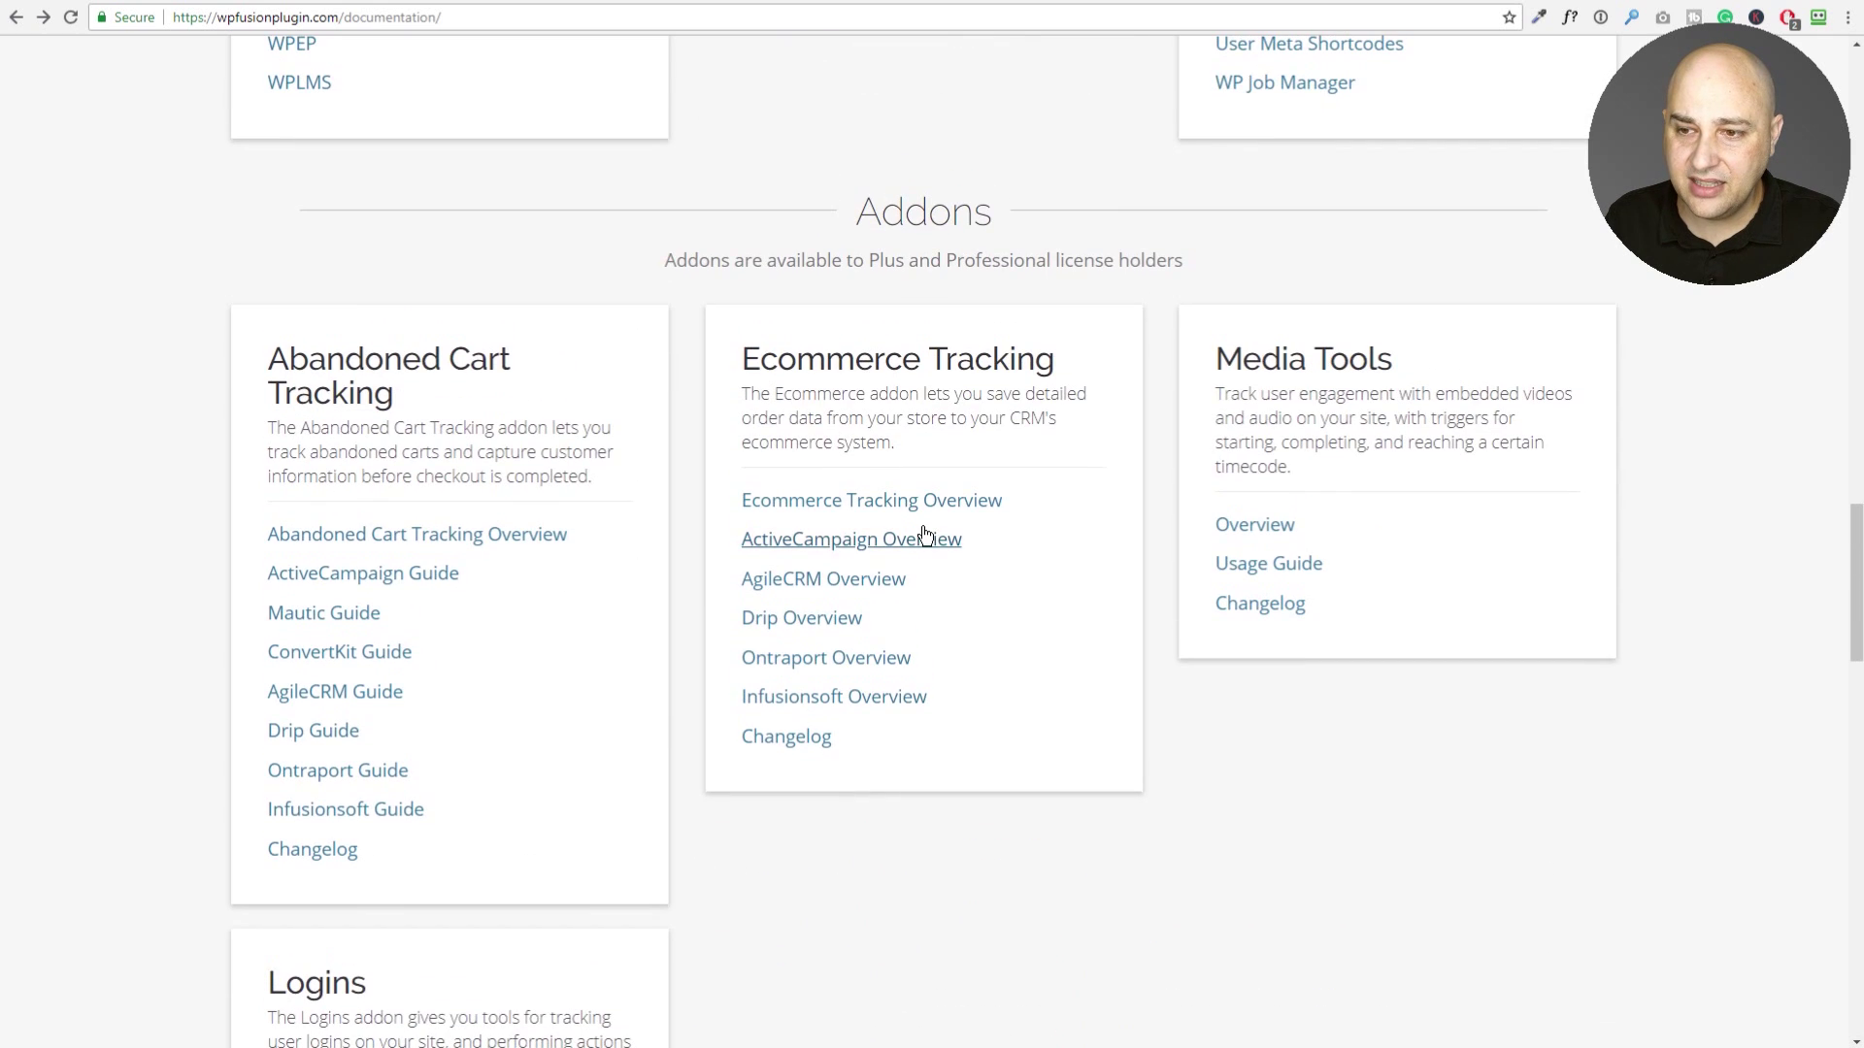
Open the Elementor integration article under Page Builders and read how tags control element visibility.
{"action": "scroll", "coordinate": [922, 539], "scroll_direction": "down", "scroll_amount": 1}
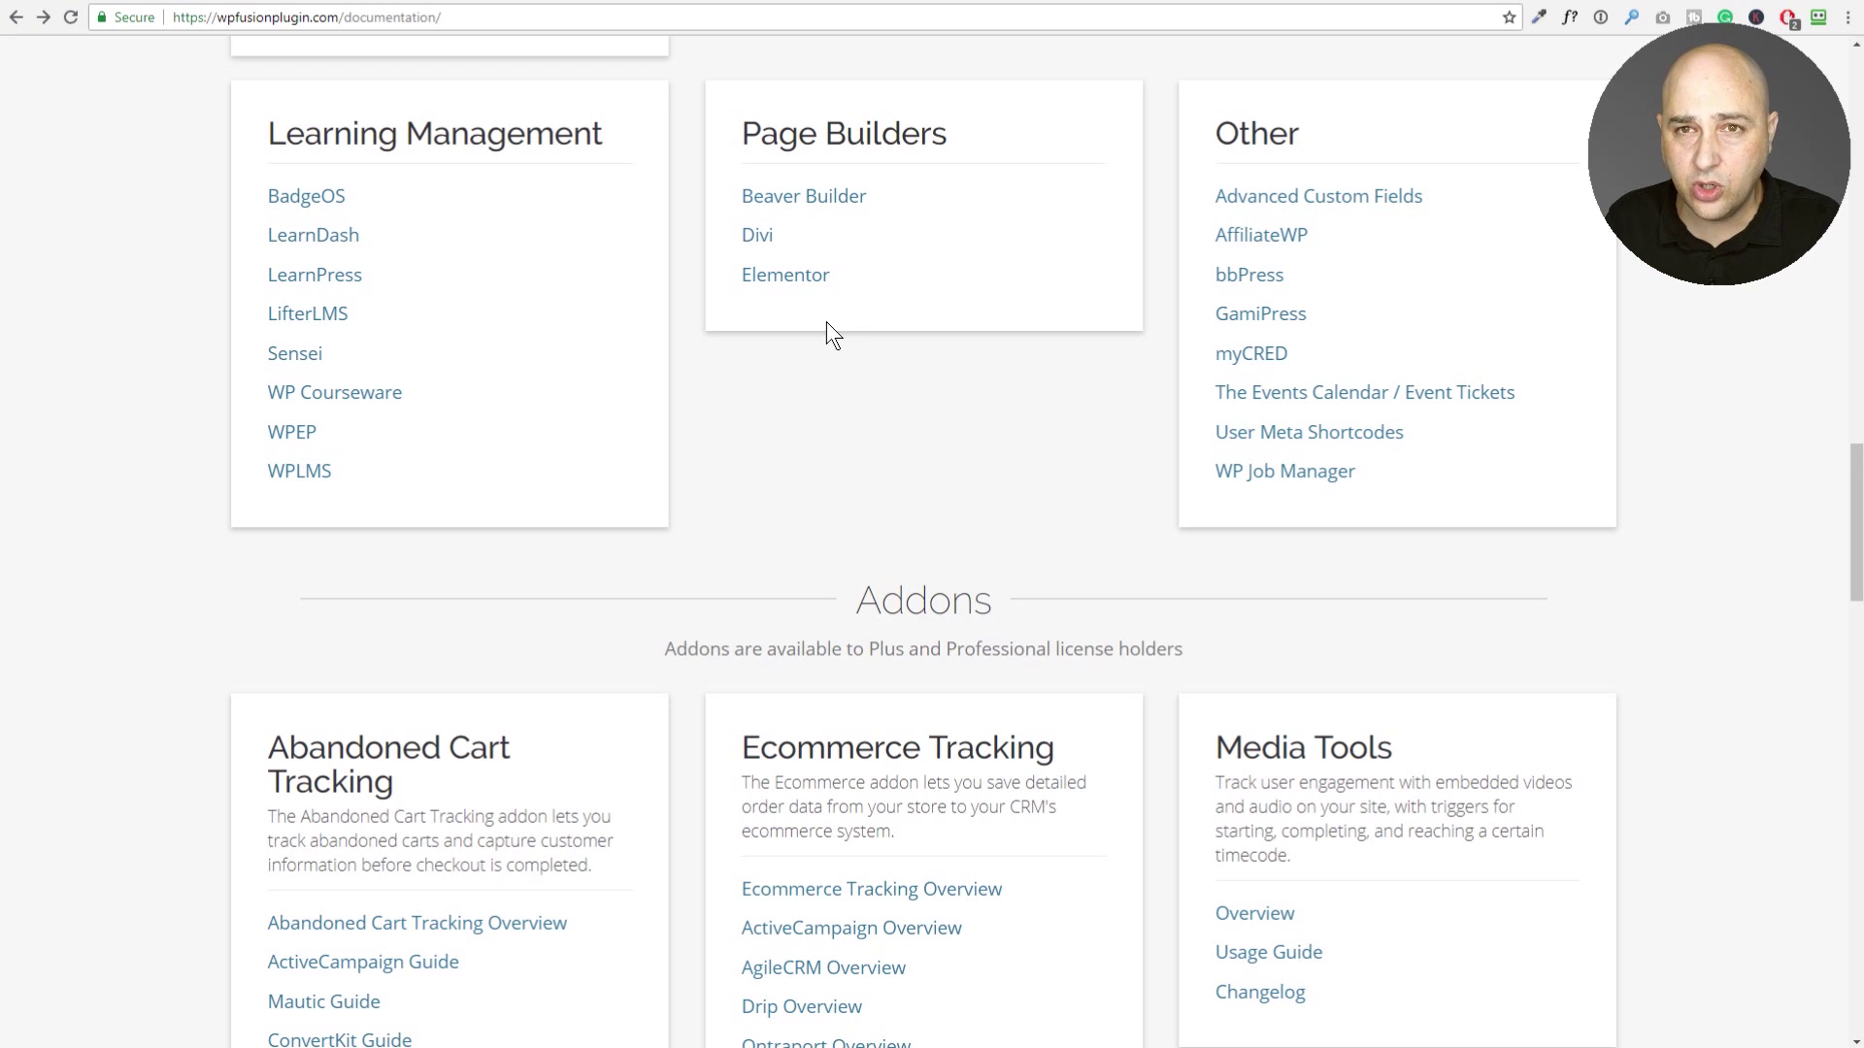
{"action": "left_click", "coordinate": [790, 271]}
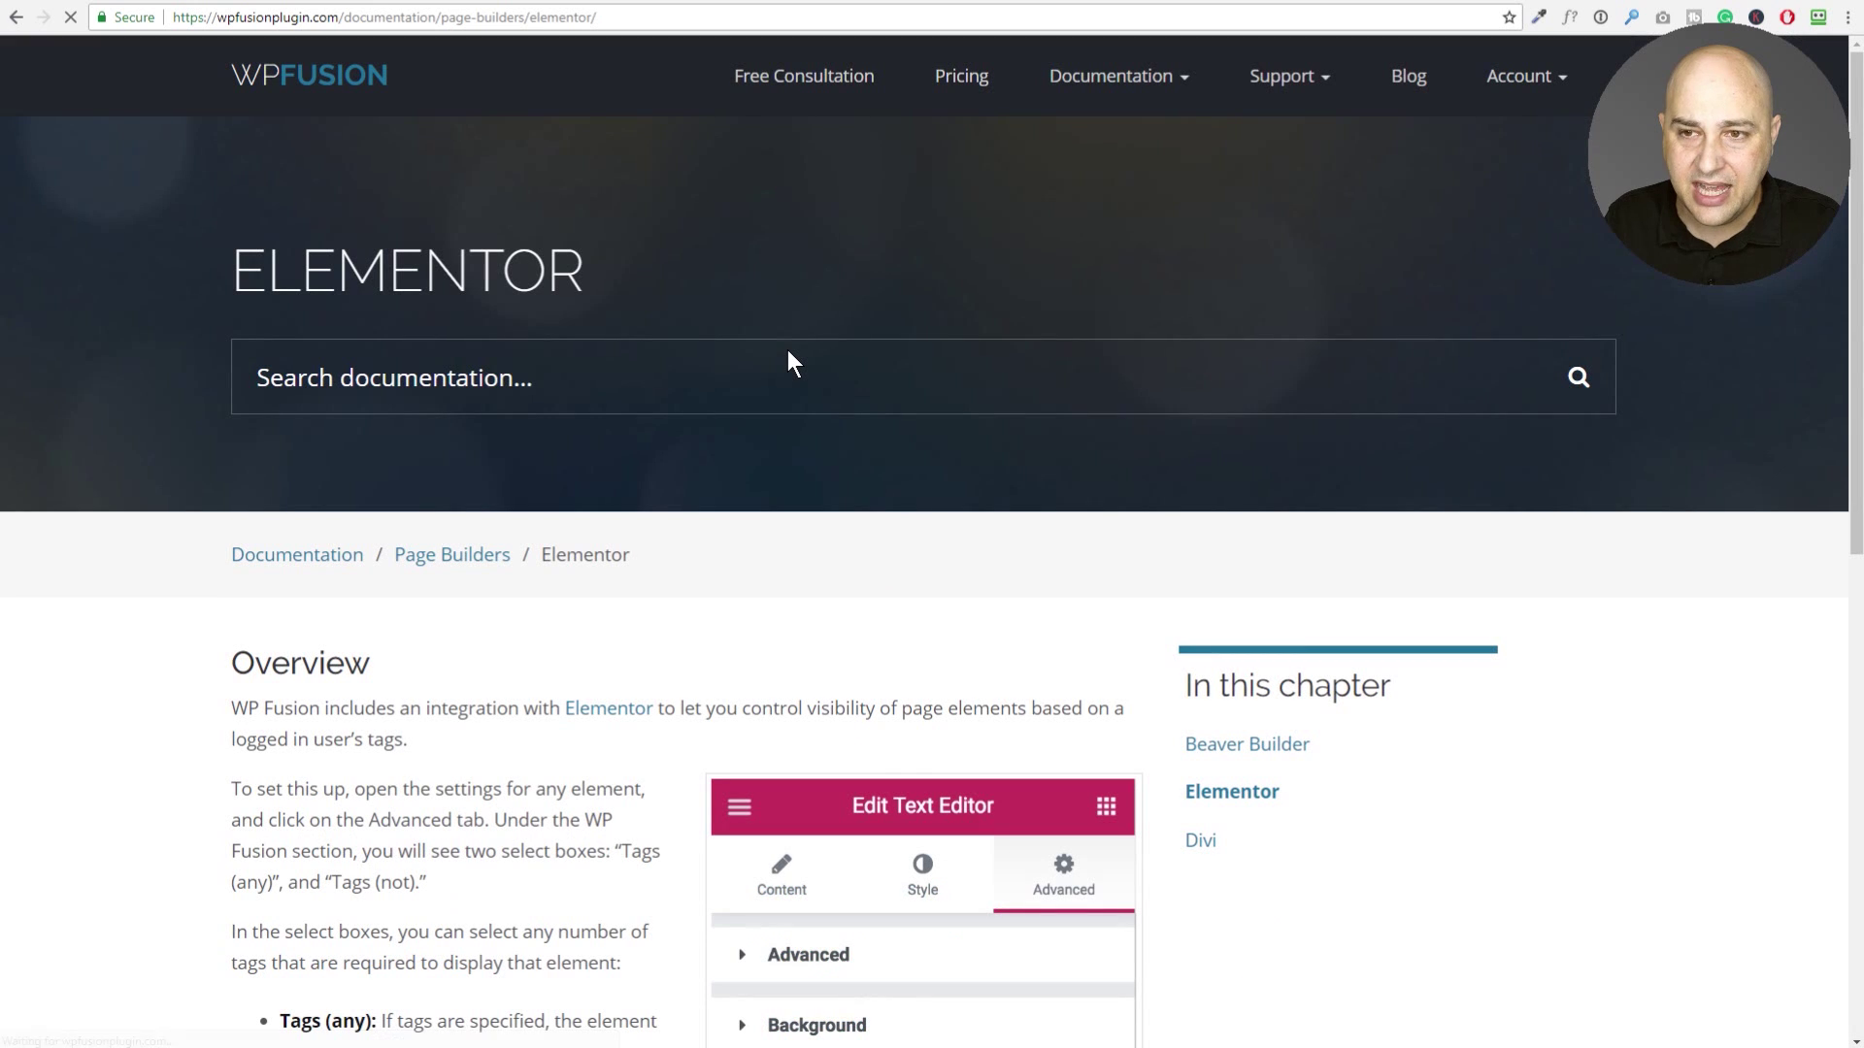
{"action": "scroll", "coordinate": [697, 330], "scroll_direction": "down", "scroll_amount": 6}
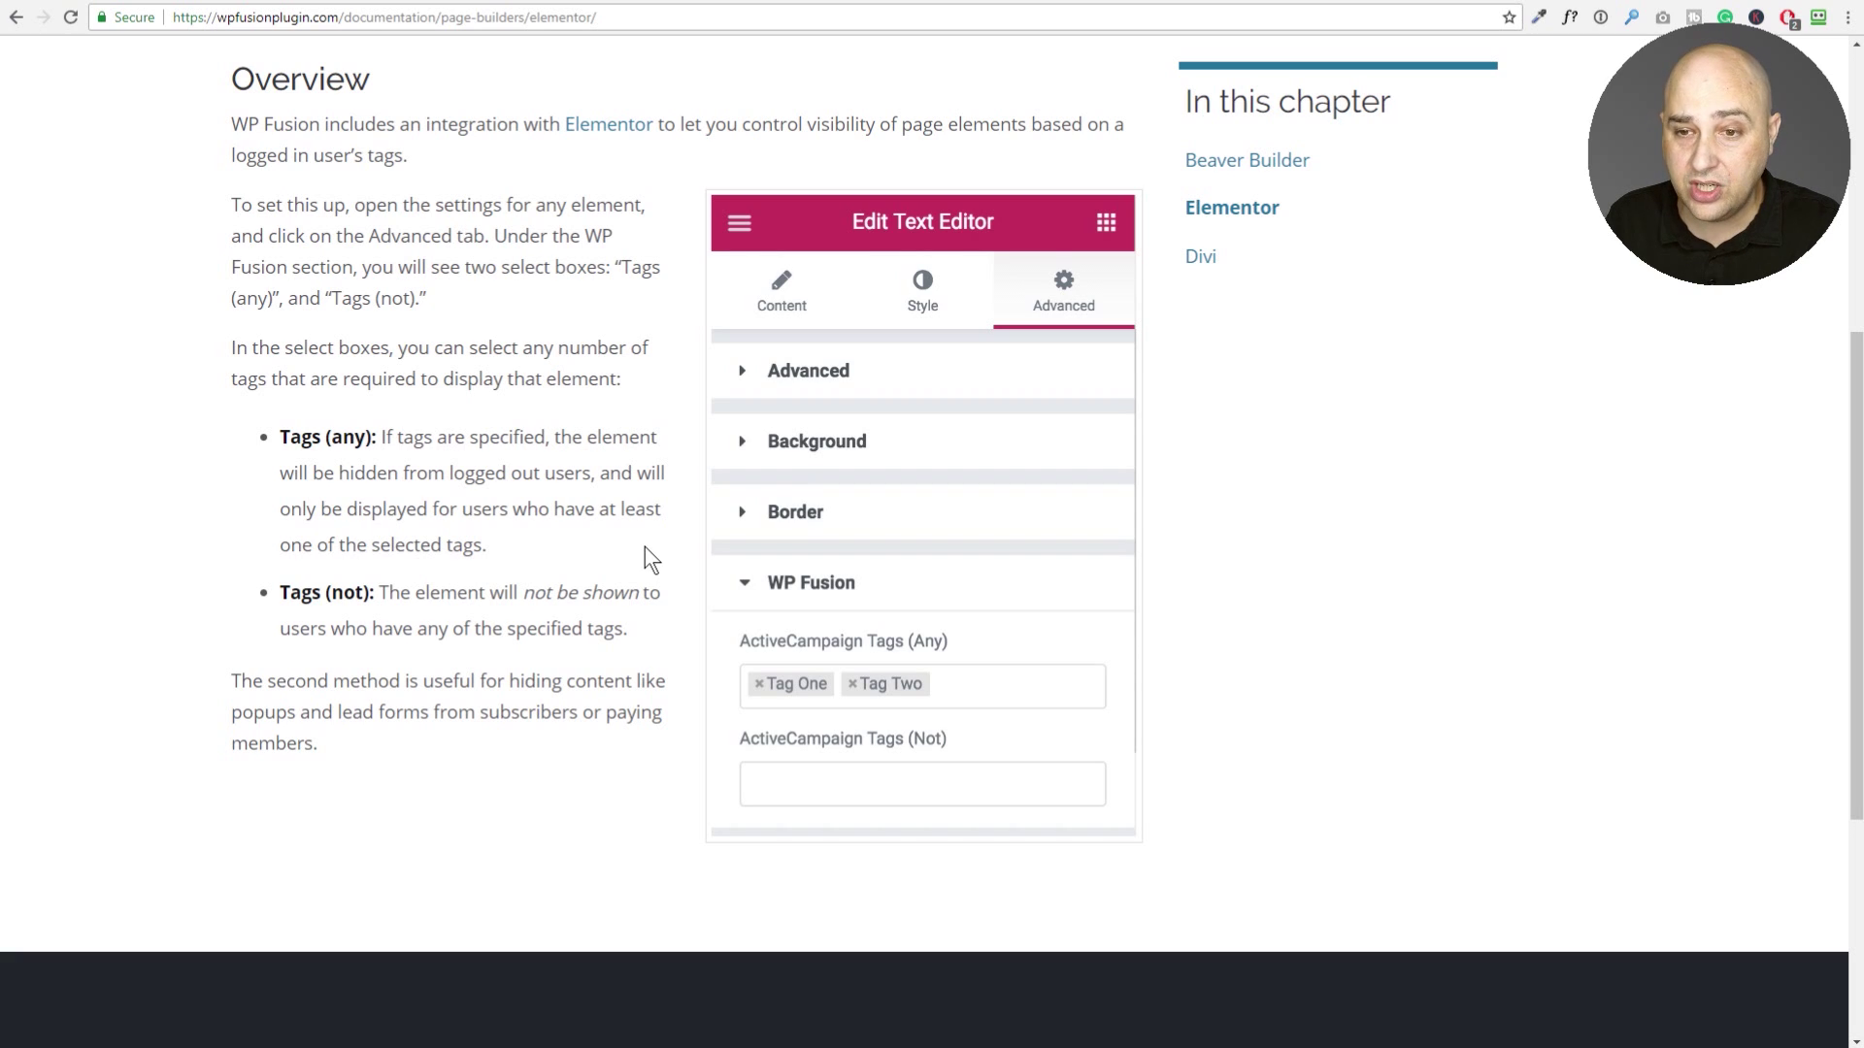
{"action": "scroll", "coordinate": [645, 545], "scroll_direction": "up", "scroll_amount": 1}
Return to the documentation list, open the Beaver Builder integration article and read its tag-based visibility options.
{"action": "key", "text": "alt+Left"}
{"action": "left_click", "coordinate": [790, 197]}
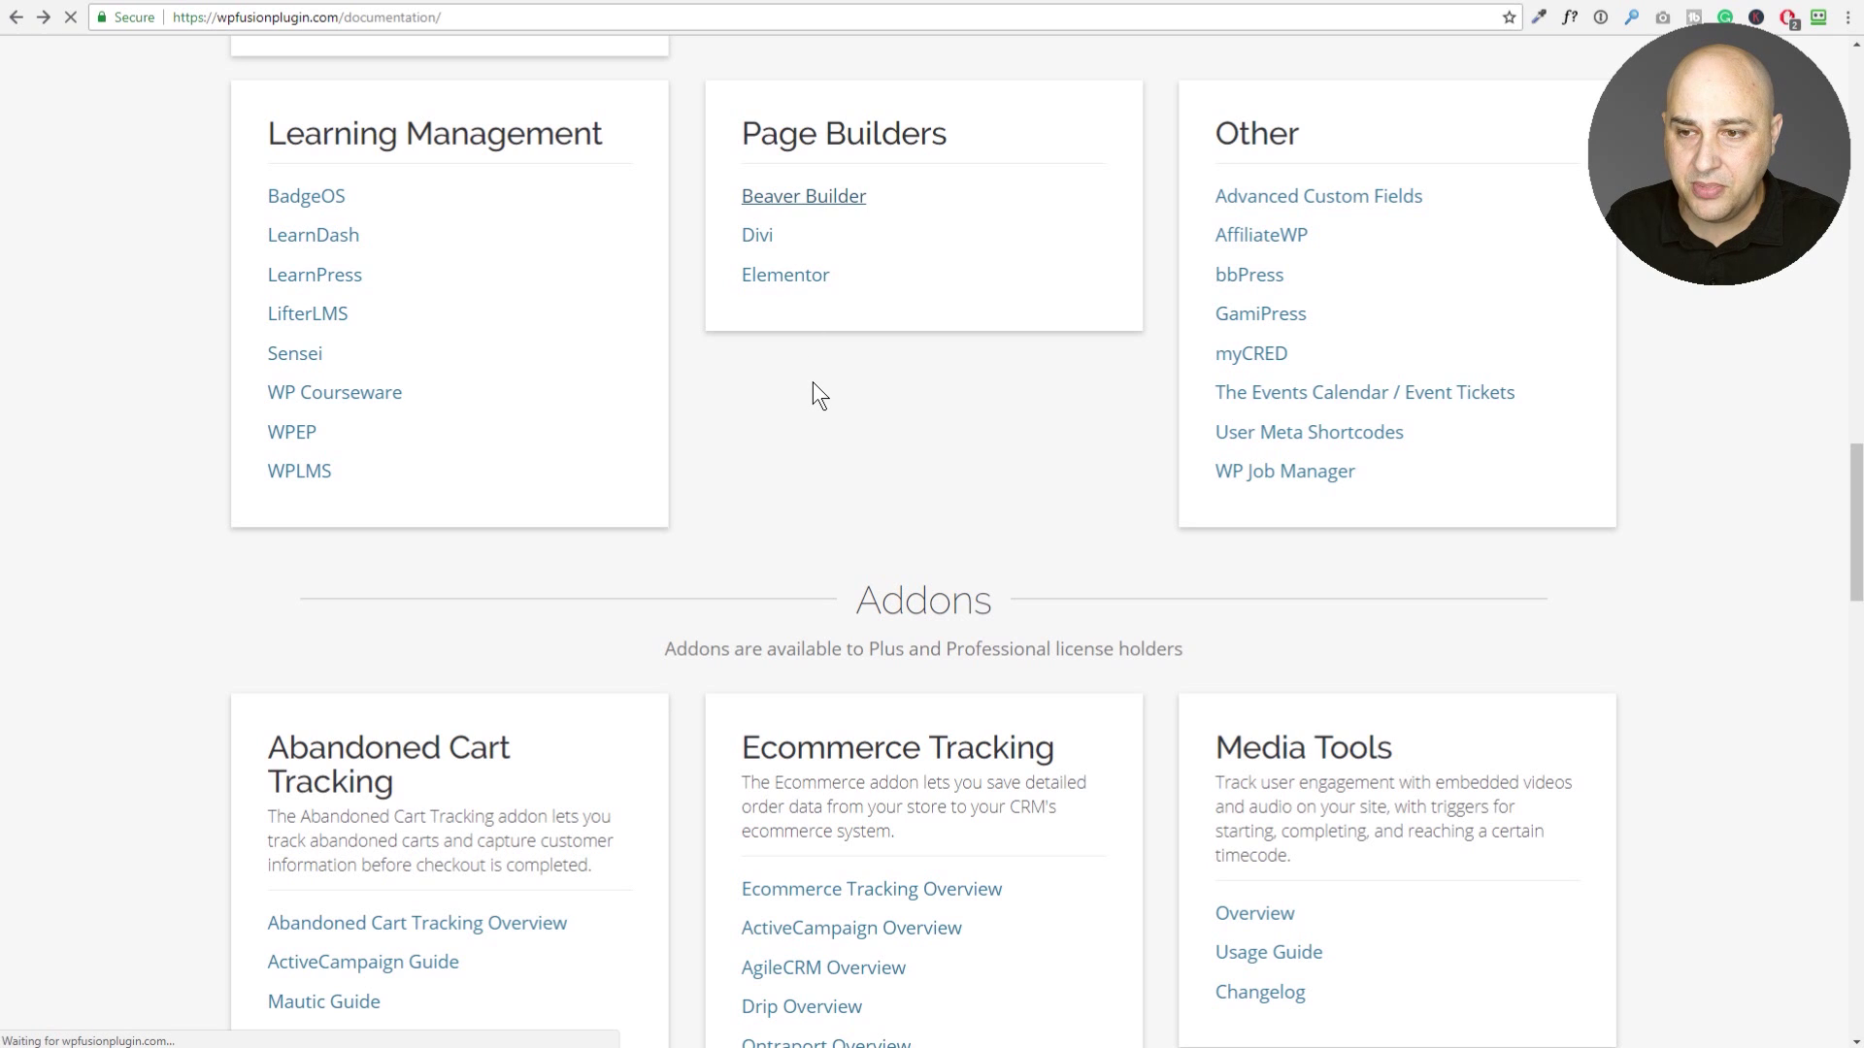
{"action": "scroll", "coordinate": [812, 391], "scroll_direction": "down", "scroll_amount": 4}
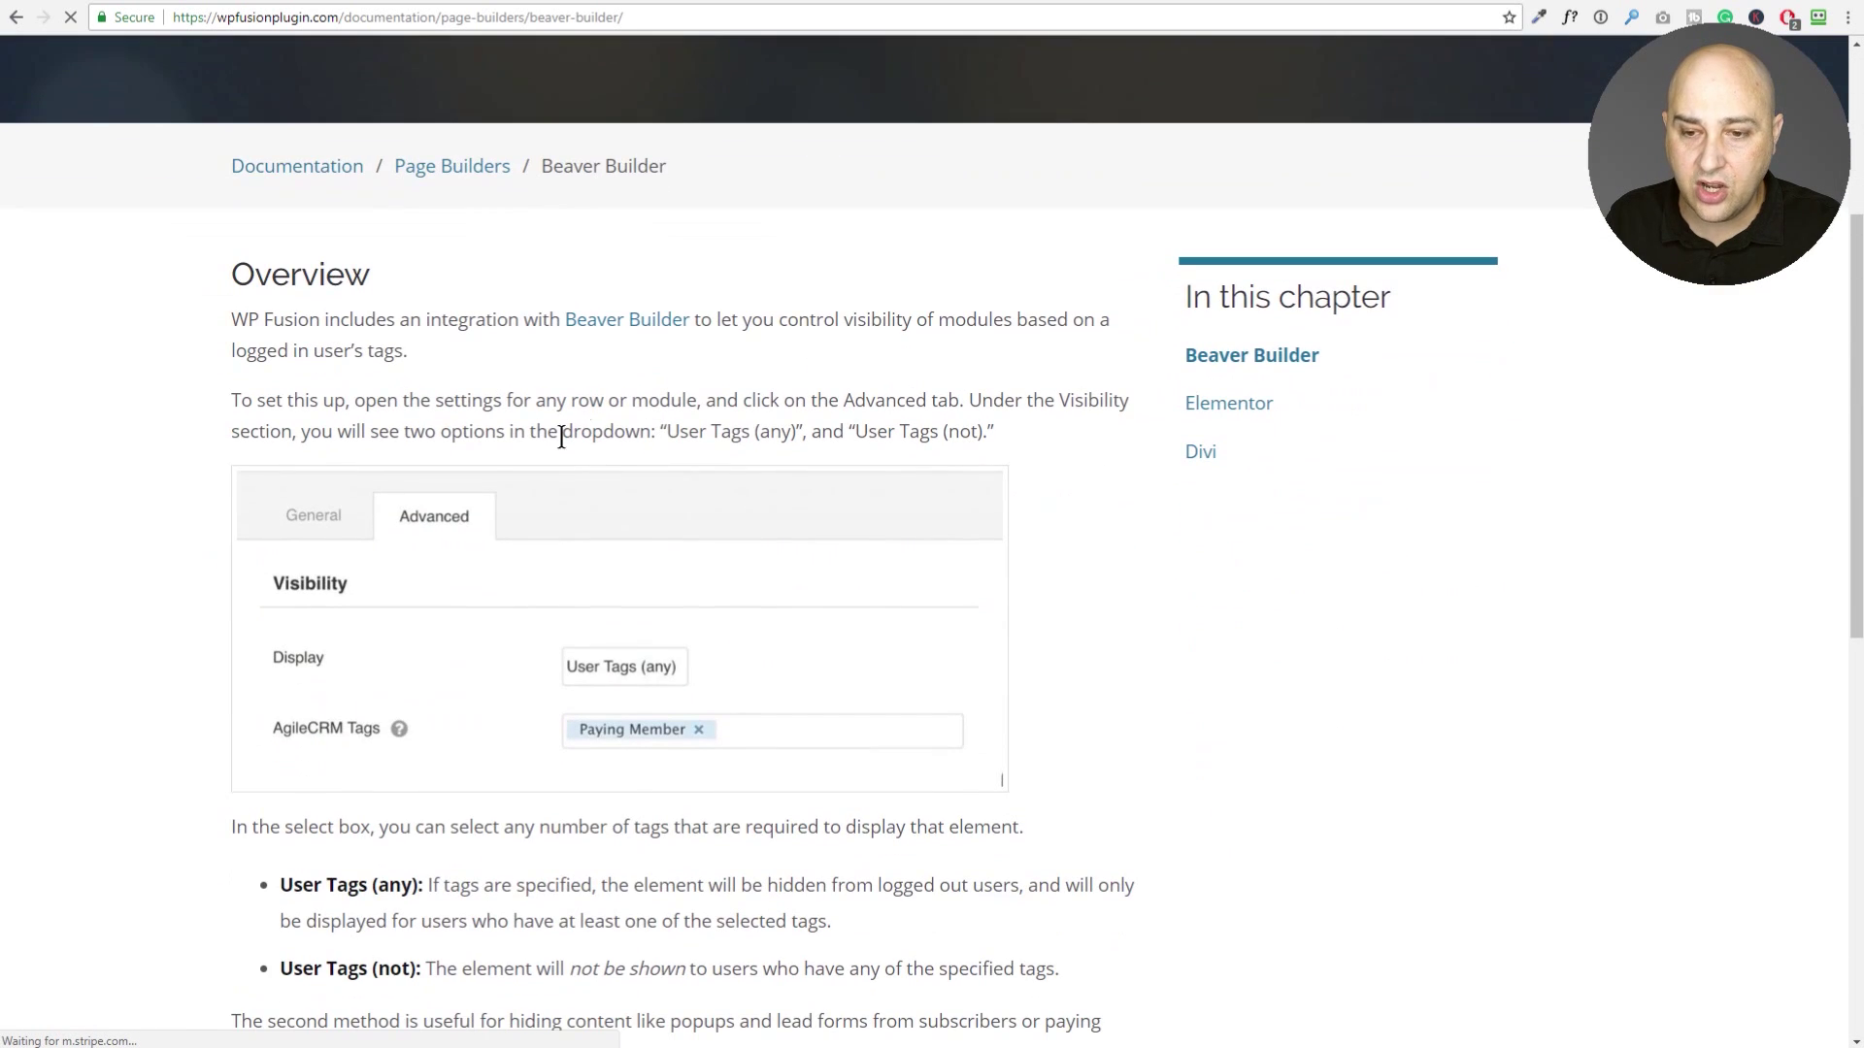
{"action": "scroll", "coordinate": [456, 427], "scroll_direction": "down", "scroll_amount": 3}
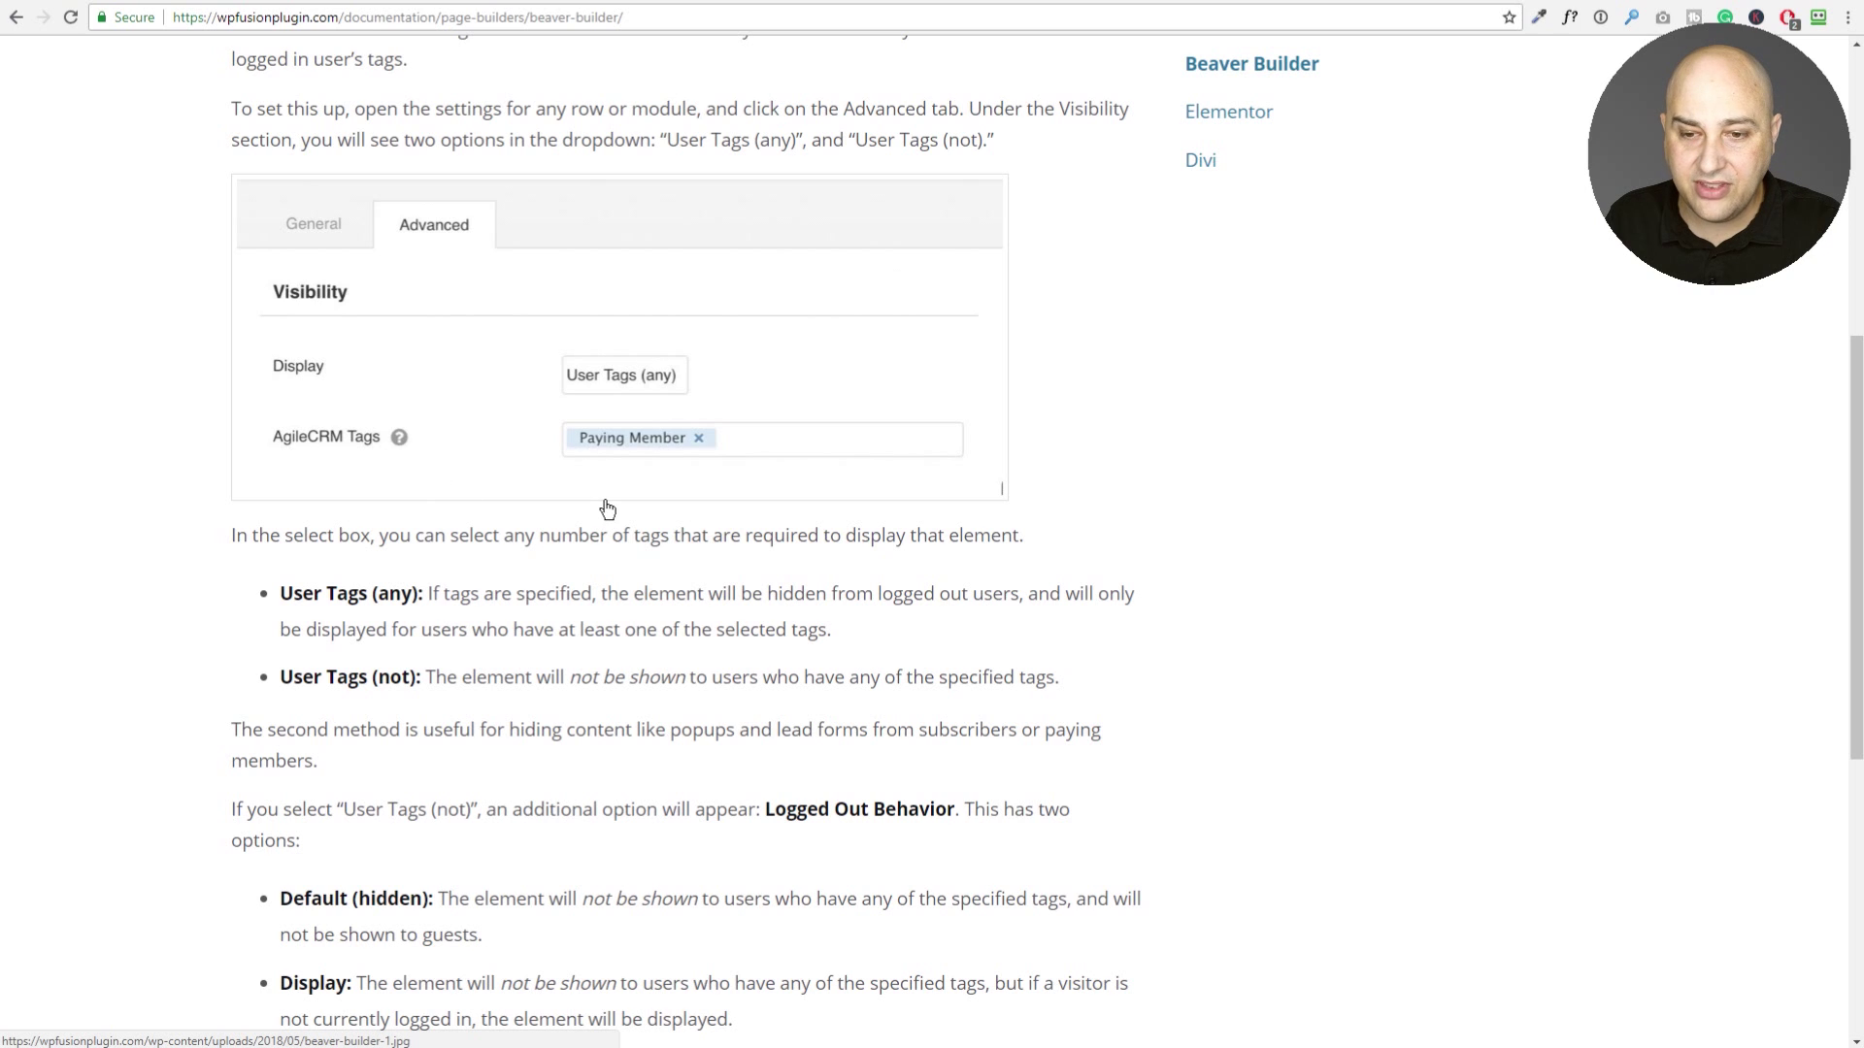
Return from the Beaver Builder article to the beginning of the main Documentation page.
{"action": "scroll", "coordinate": [781, 504], "scroll_direction": "up", "scroll_amount": 7}
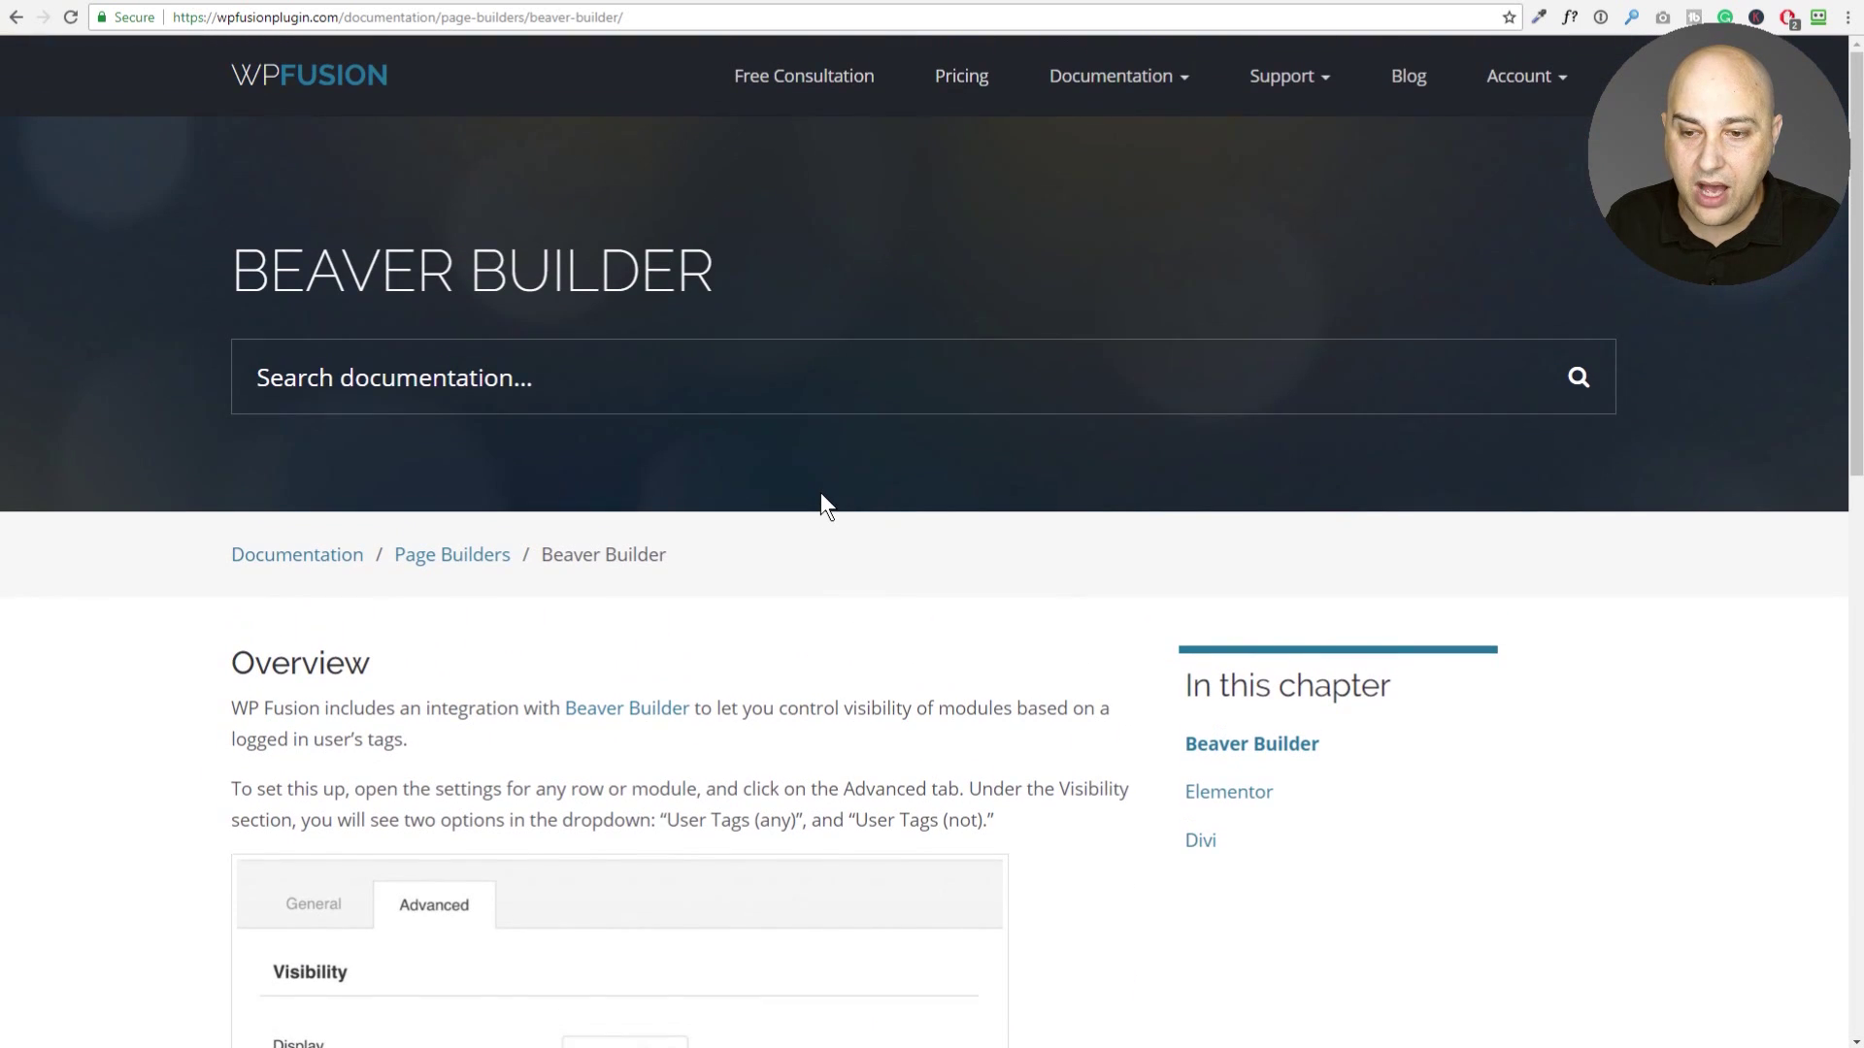
{"action": "key", "text": "alt+Left"}
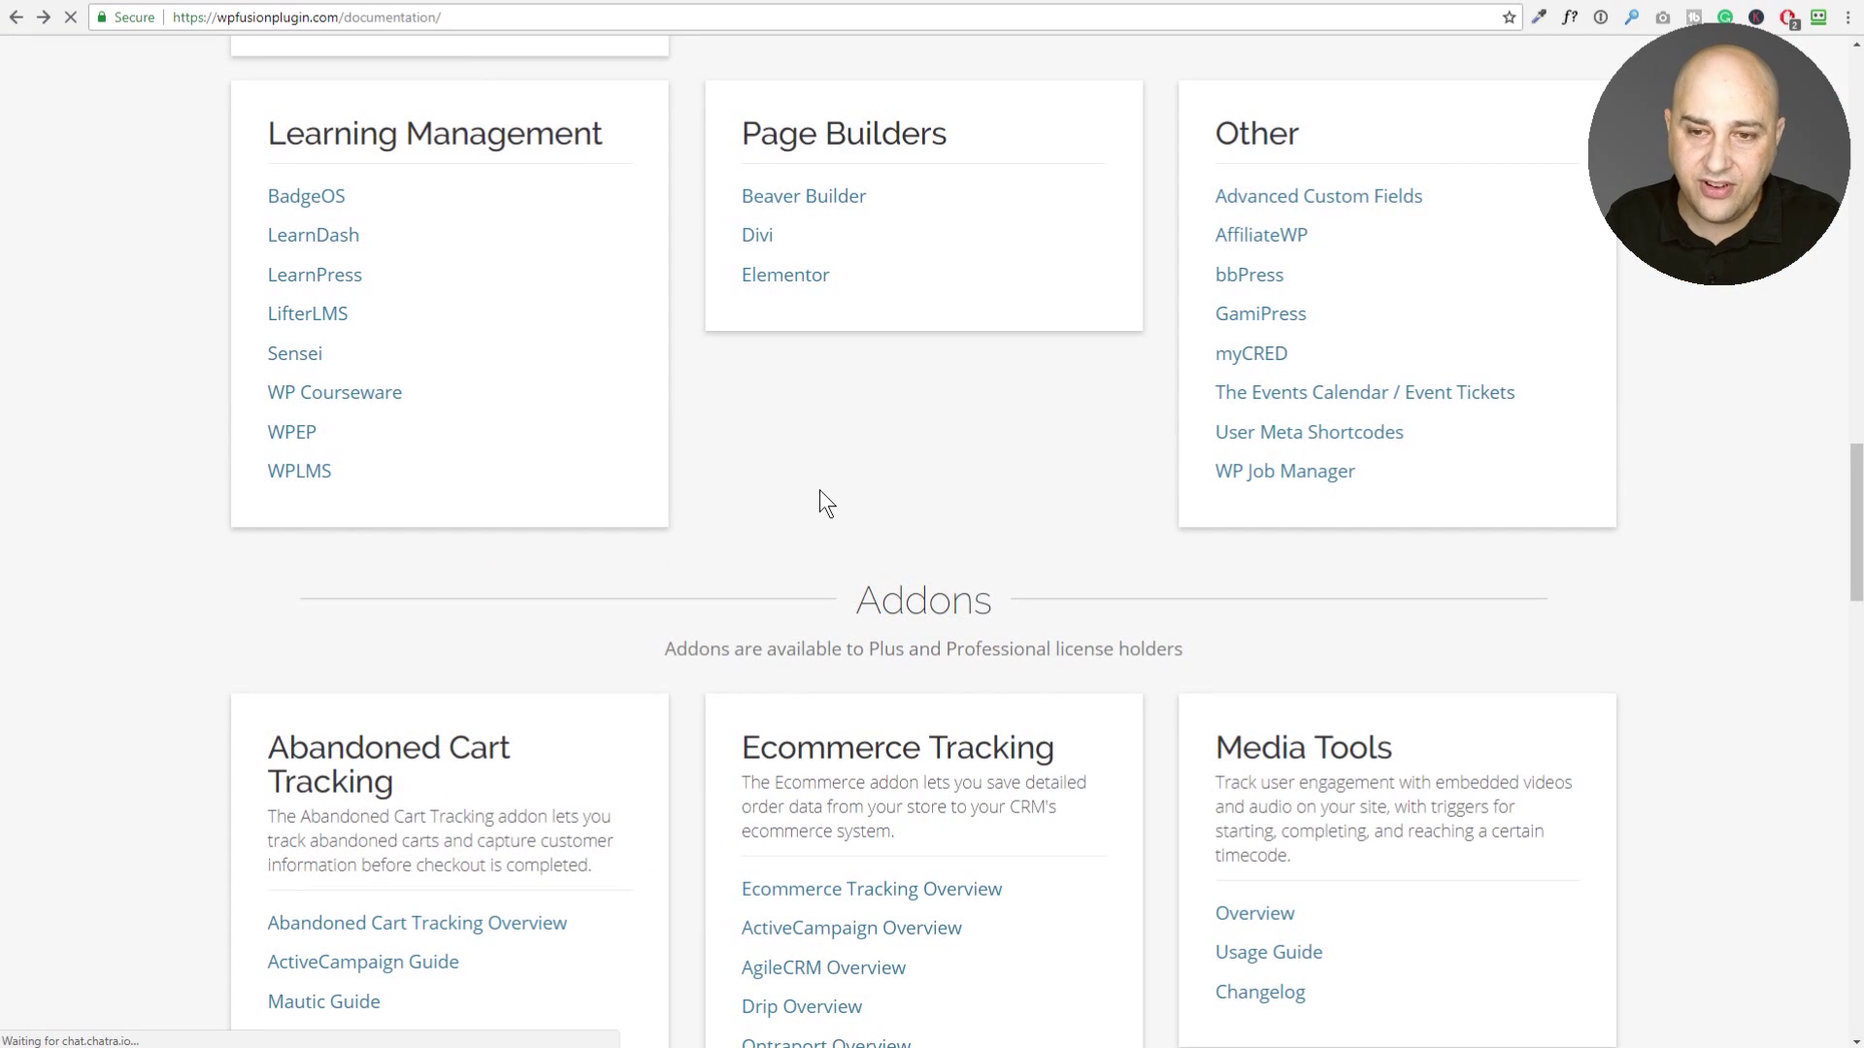
{"action": "scroll", "coordinate": [819, 489], "scroll_direction": "up", "scroll_amount": 8}
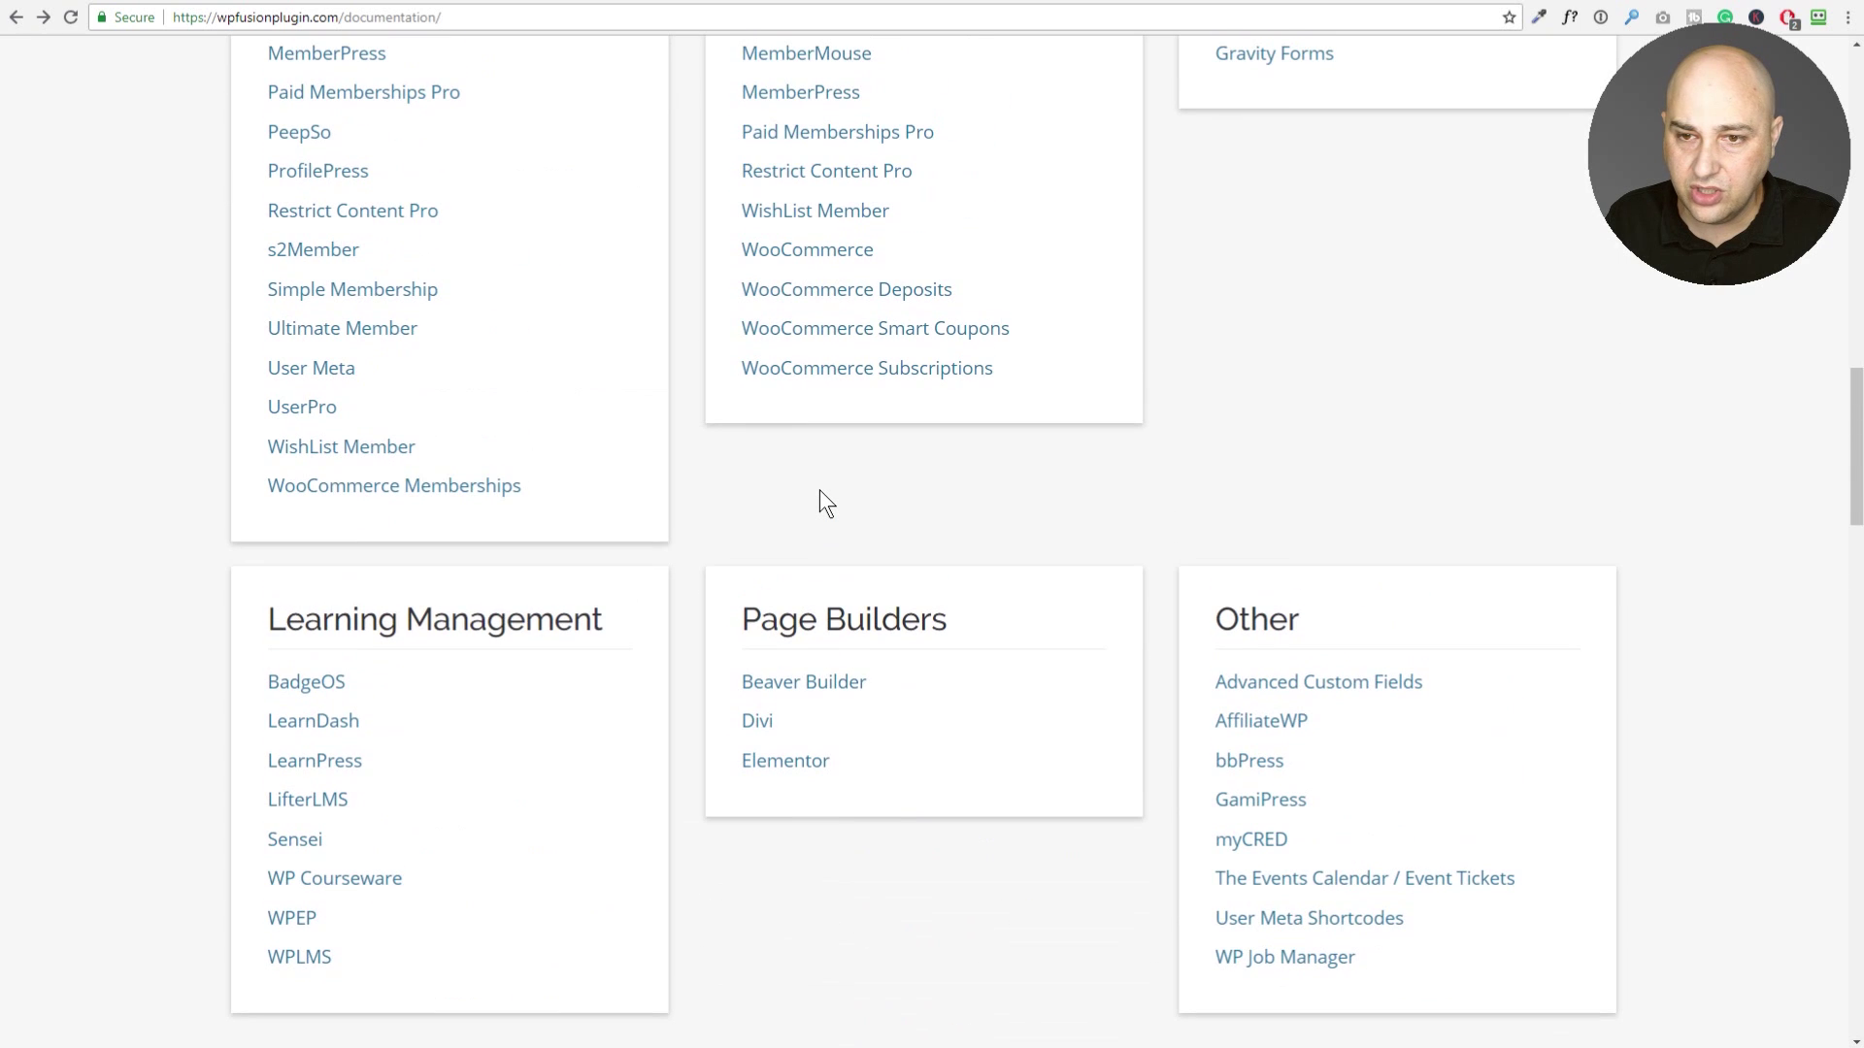
{"action": "scroll", "coordinate": [819, 489], "scroll_direction": "up", "scroll_amount": 15}
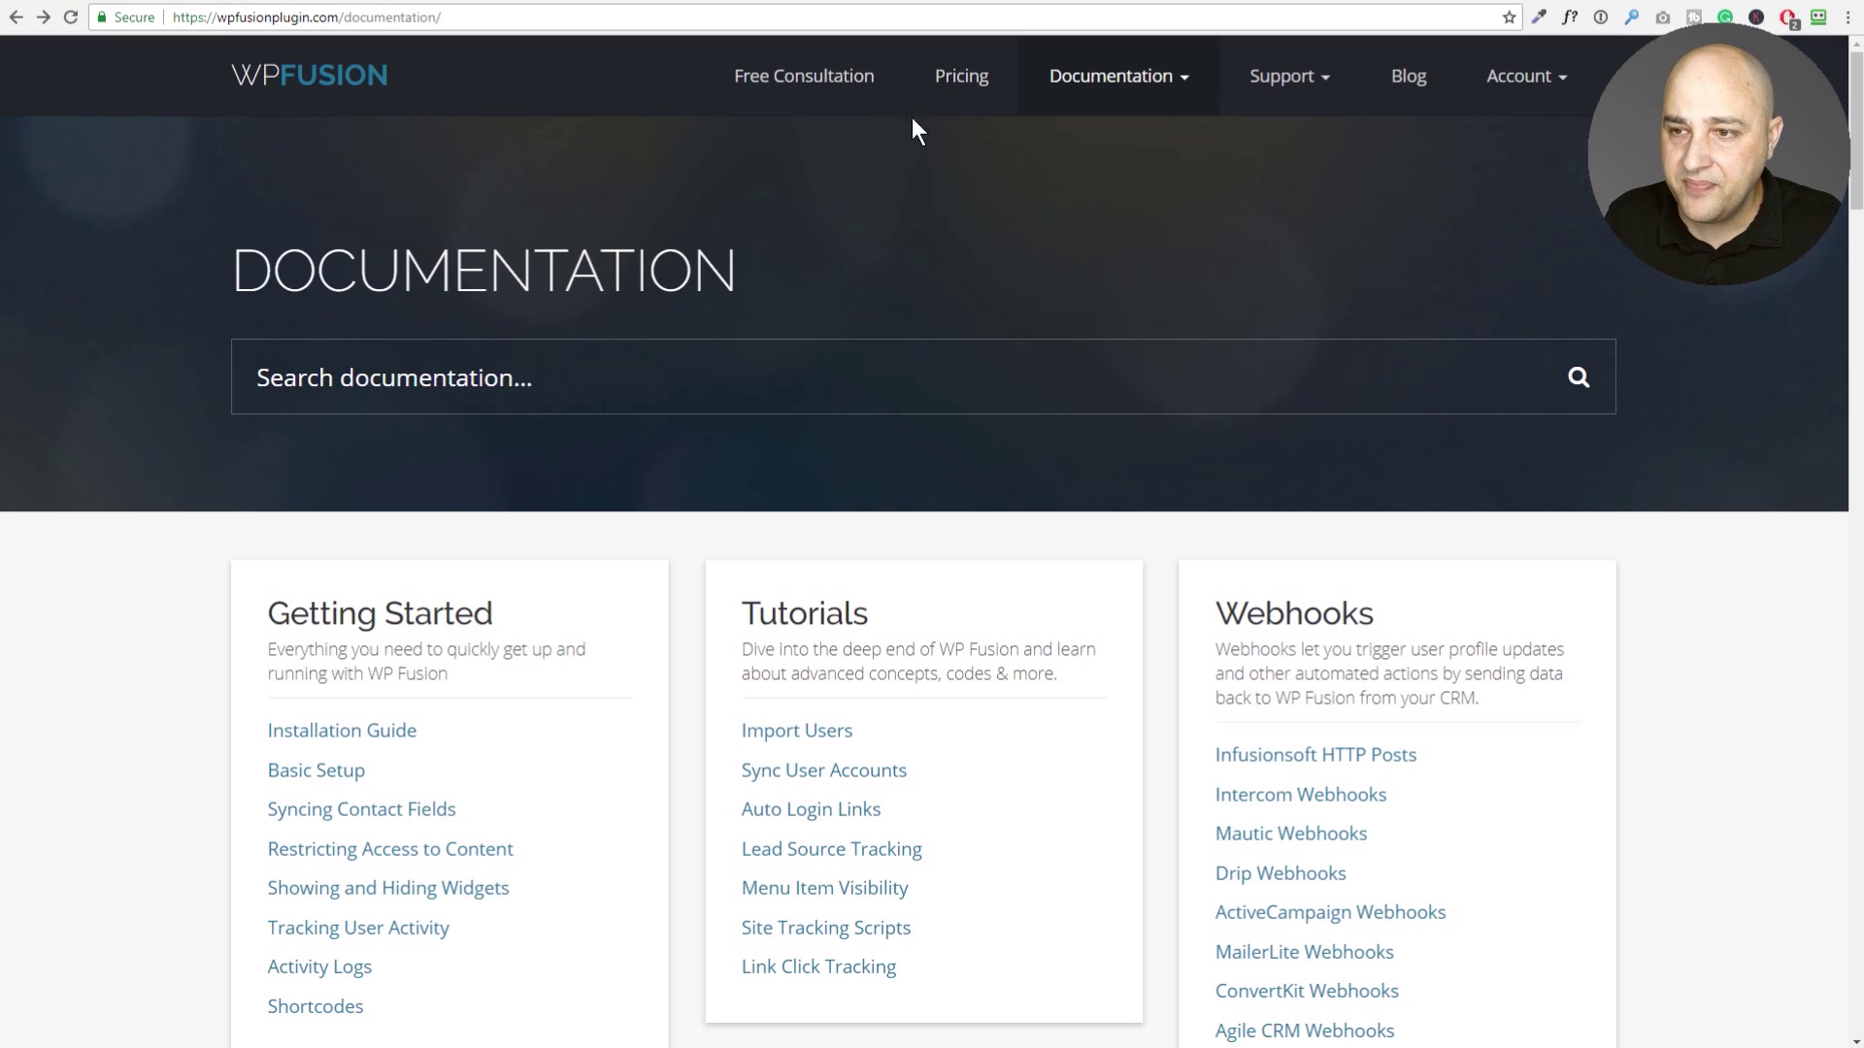
Open the Pricing page and compare the Personal, Plus and Professional plans, including addons, support and site limits.
{"action": "left_click", "coordinate": [975, 91]}
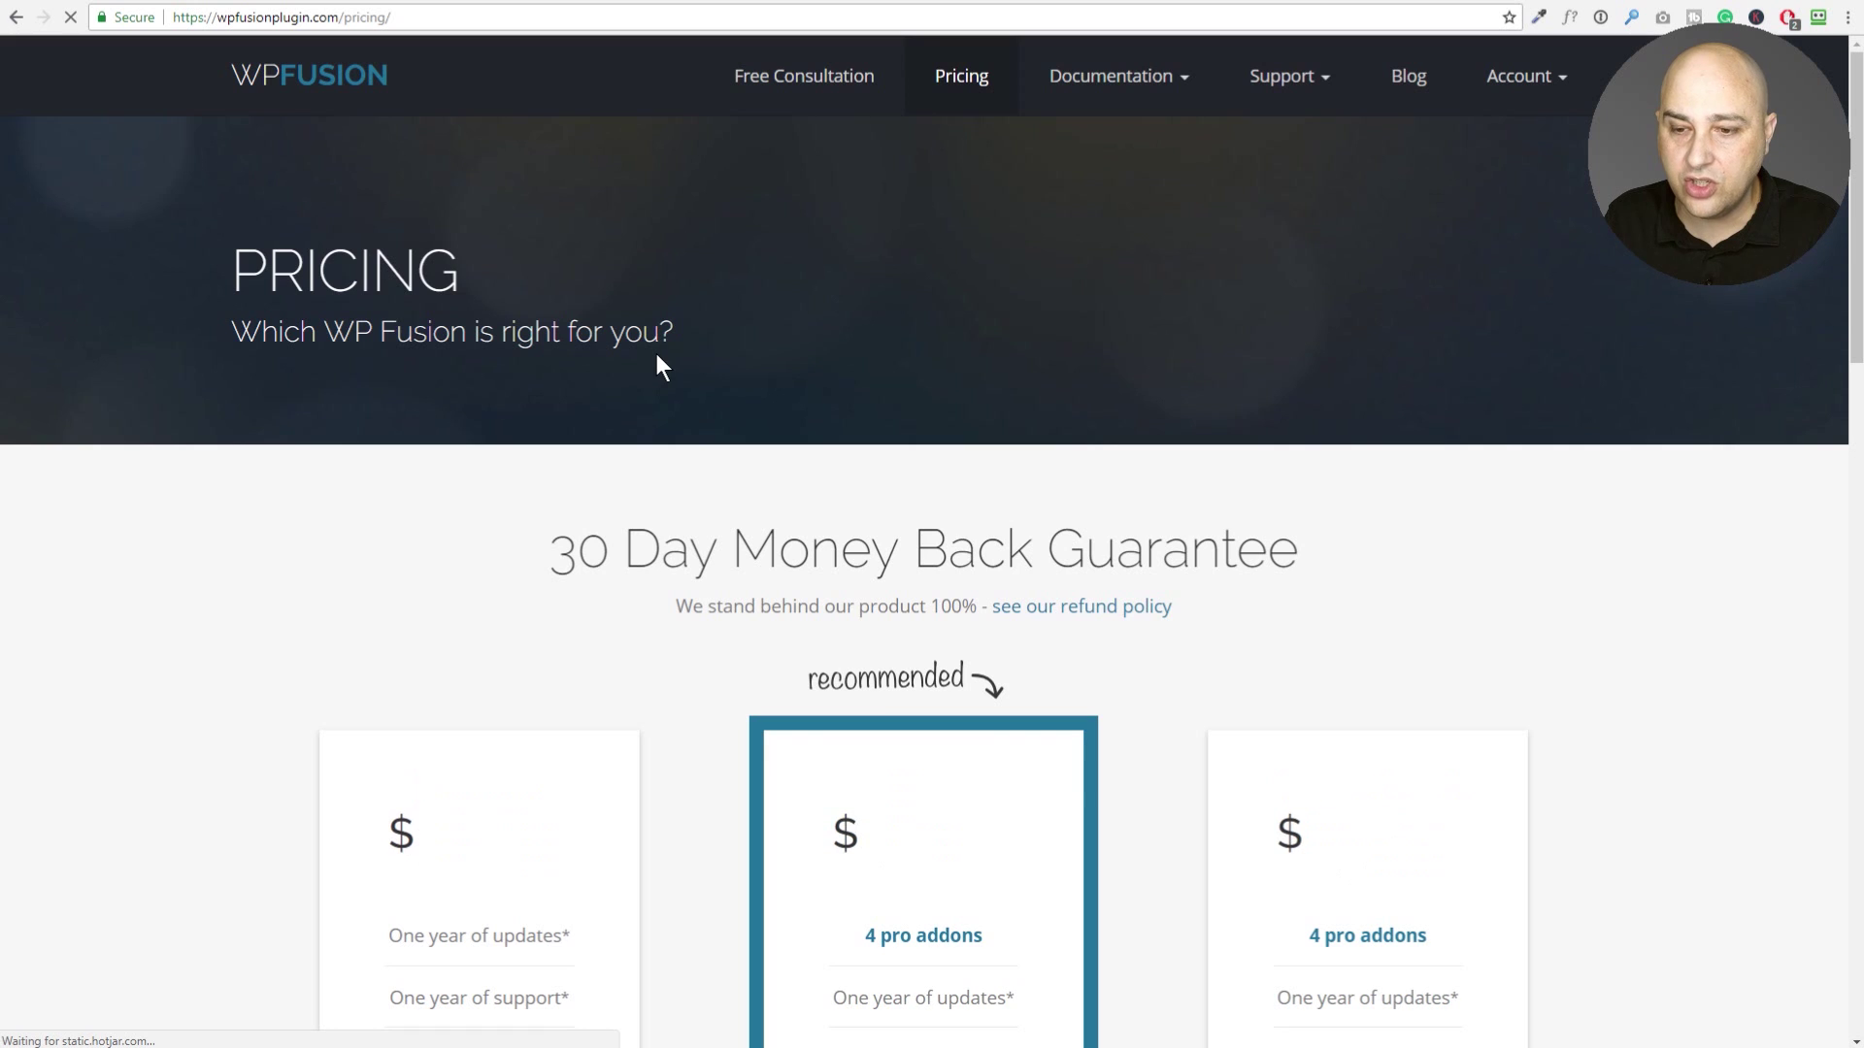
{"action": "scroll", "coordinate": [657, 356], "scroll_direction": "down", "scroll_amount": 3}
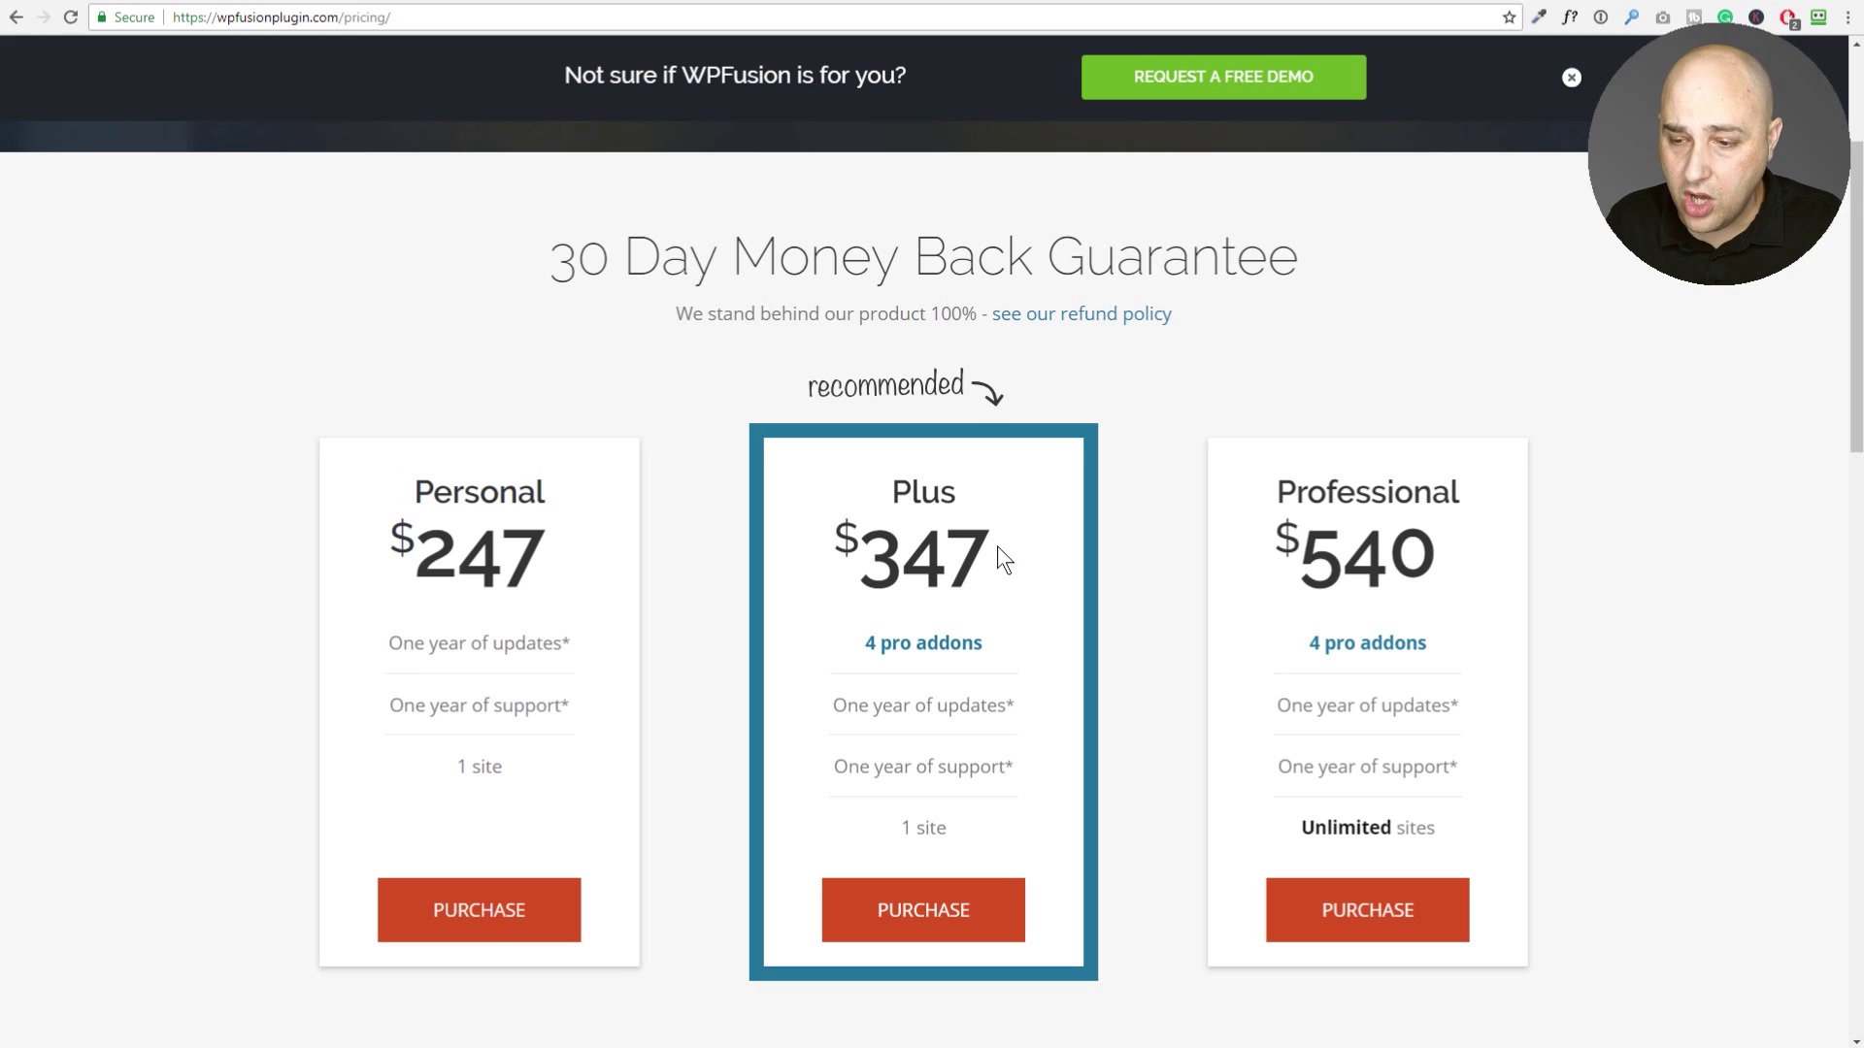
{"action": "scroll", "coordinate": [998, 544], "scroll_direction": "down", "scroll_amount": 1}
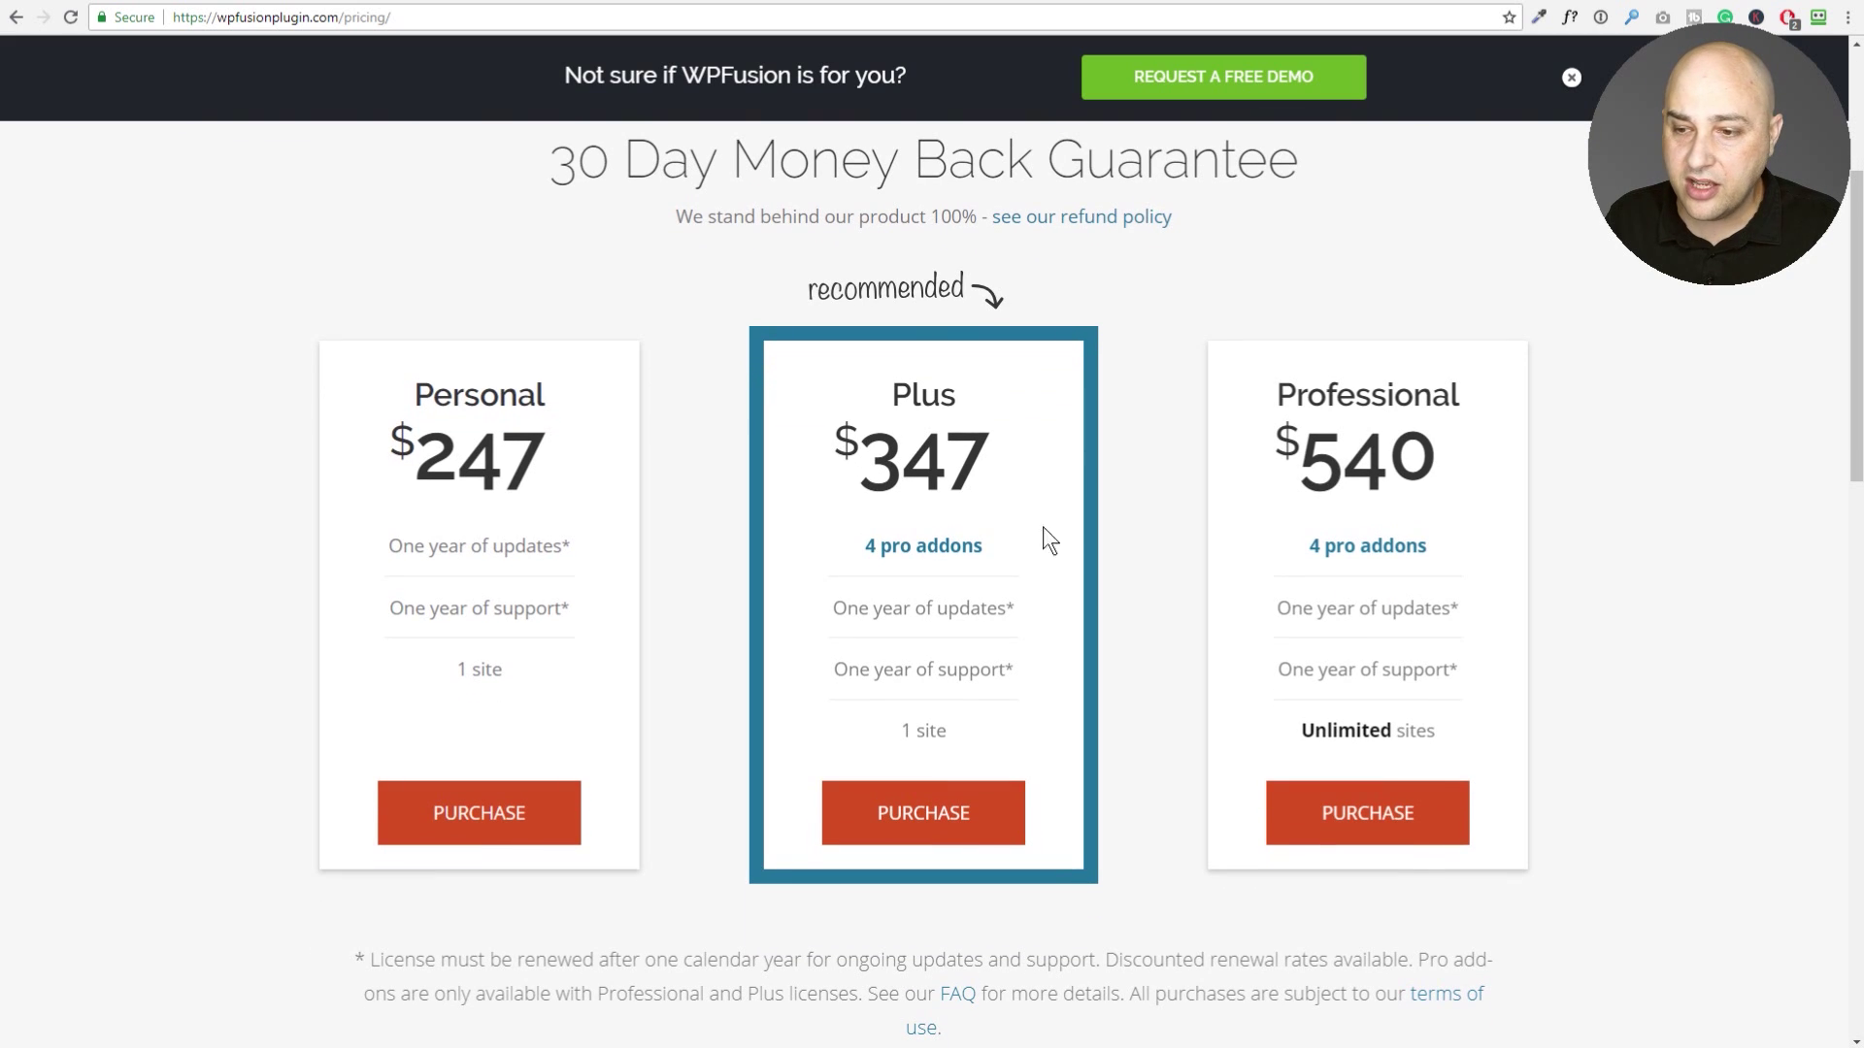
{"action": "scroll", "coordinate": [1067, 522], "scroll_direction": "down", "scroll_amount": 1}
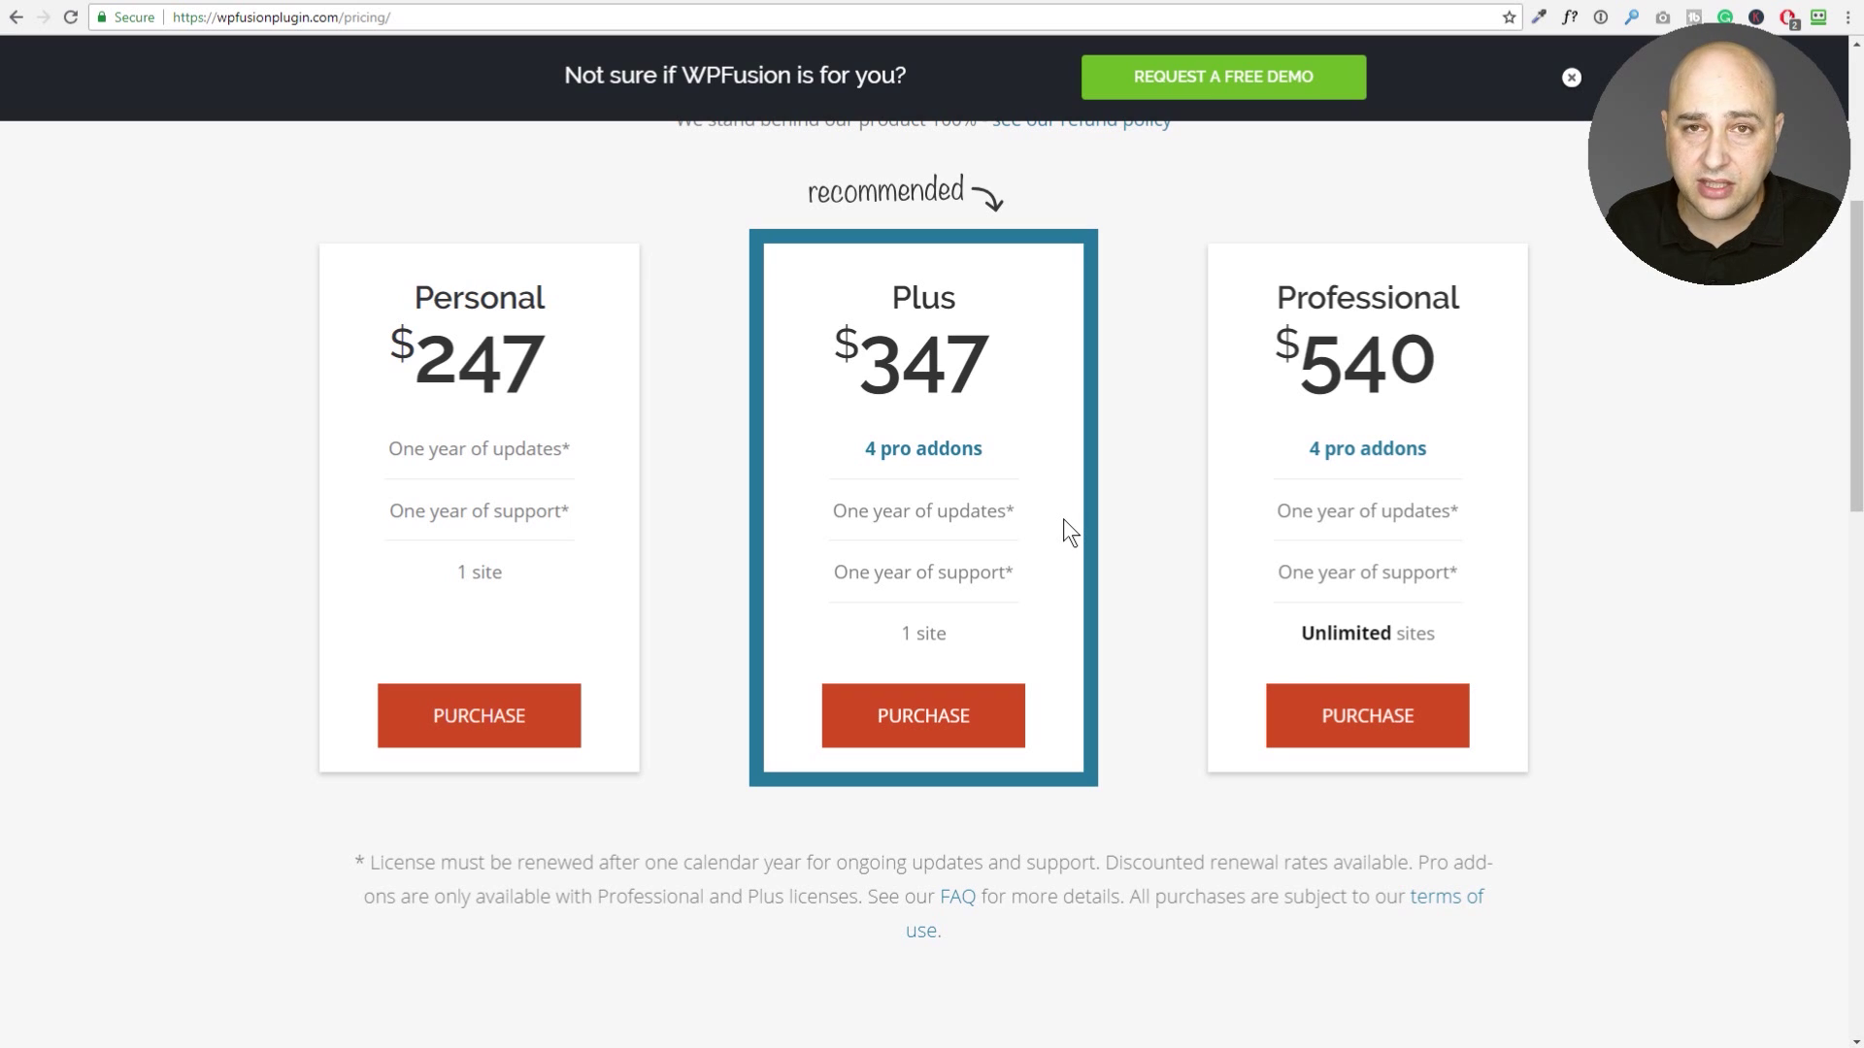
{"action": "scroll", "coordinate": [1063, 519], "scroll_direction": "up", "scroll_amount": 5}
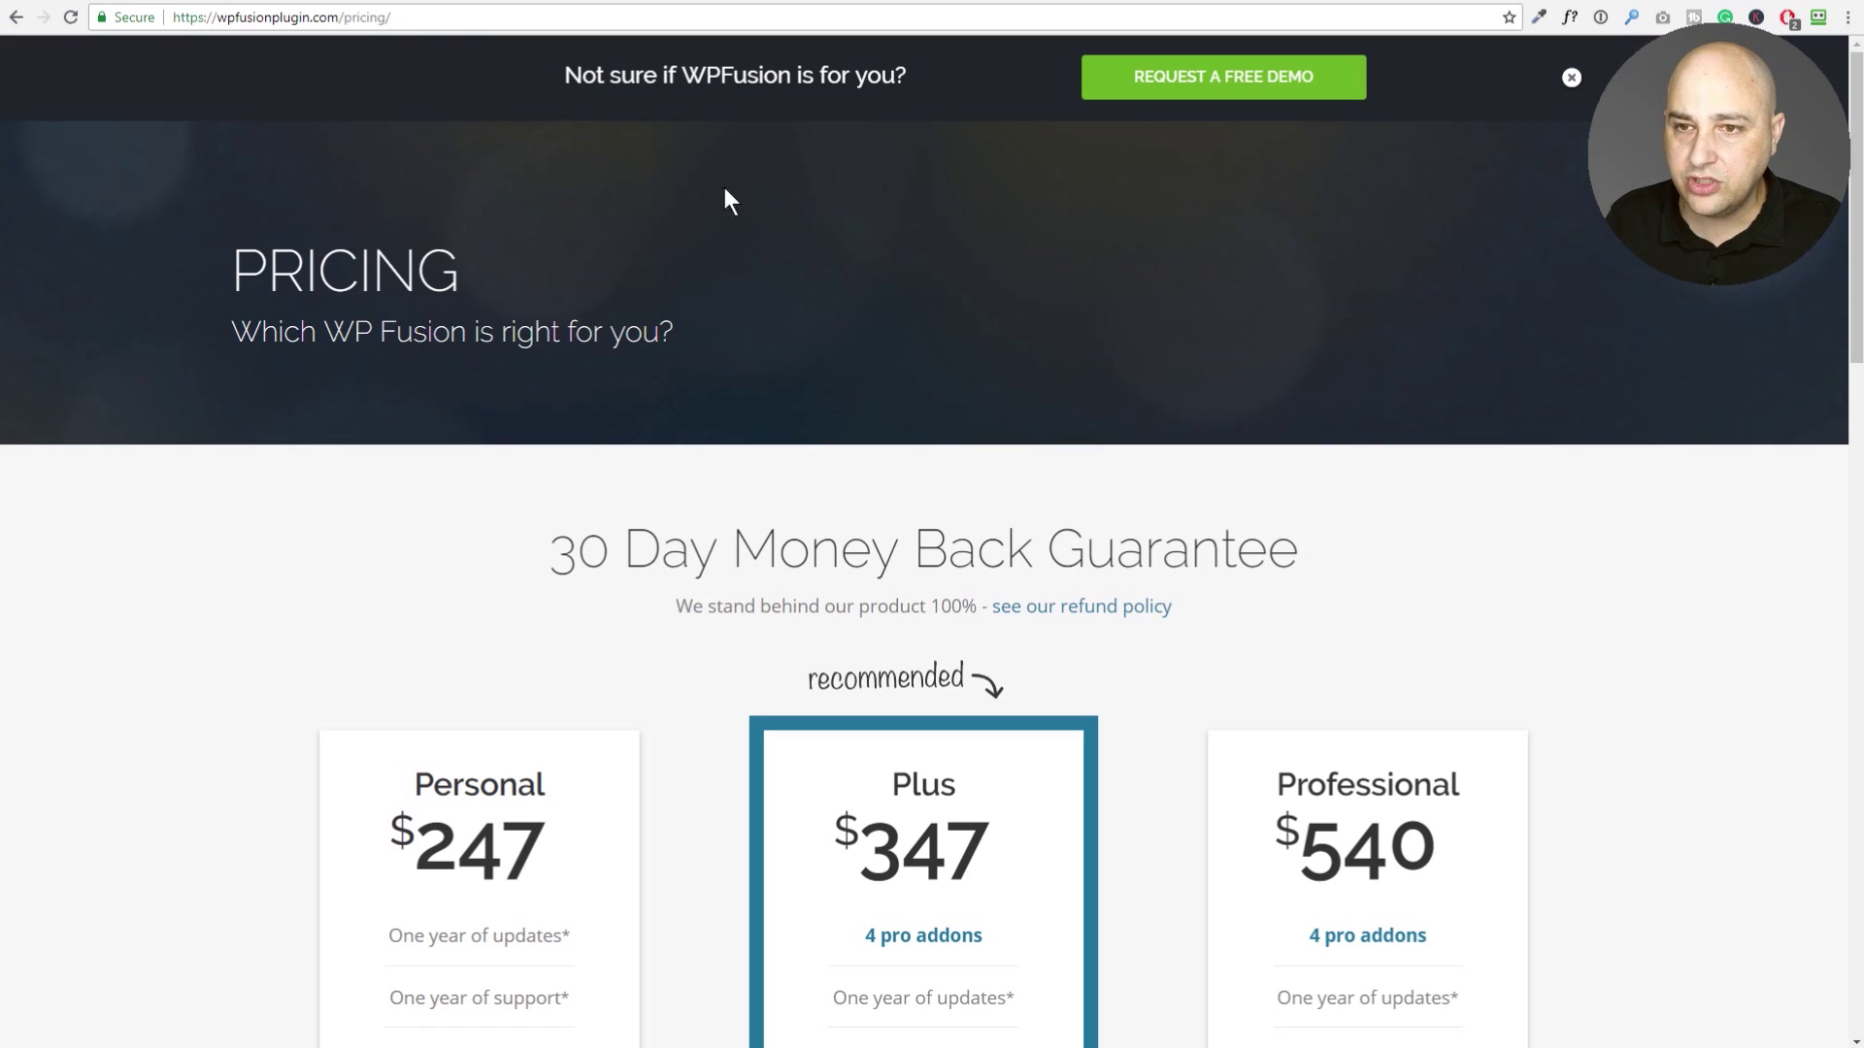
{"action": "key", "text": "alt+Left"}
Switch to the WP Fusion Settings page in WordPress, browse the supported CRMs and select ConvertFox.
{"action": "mouse_move", "coordinate": [1082, 63]}
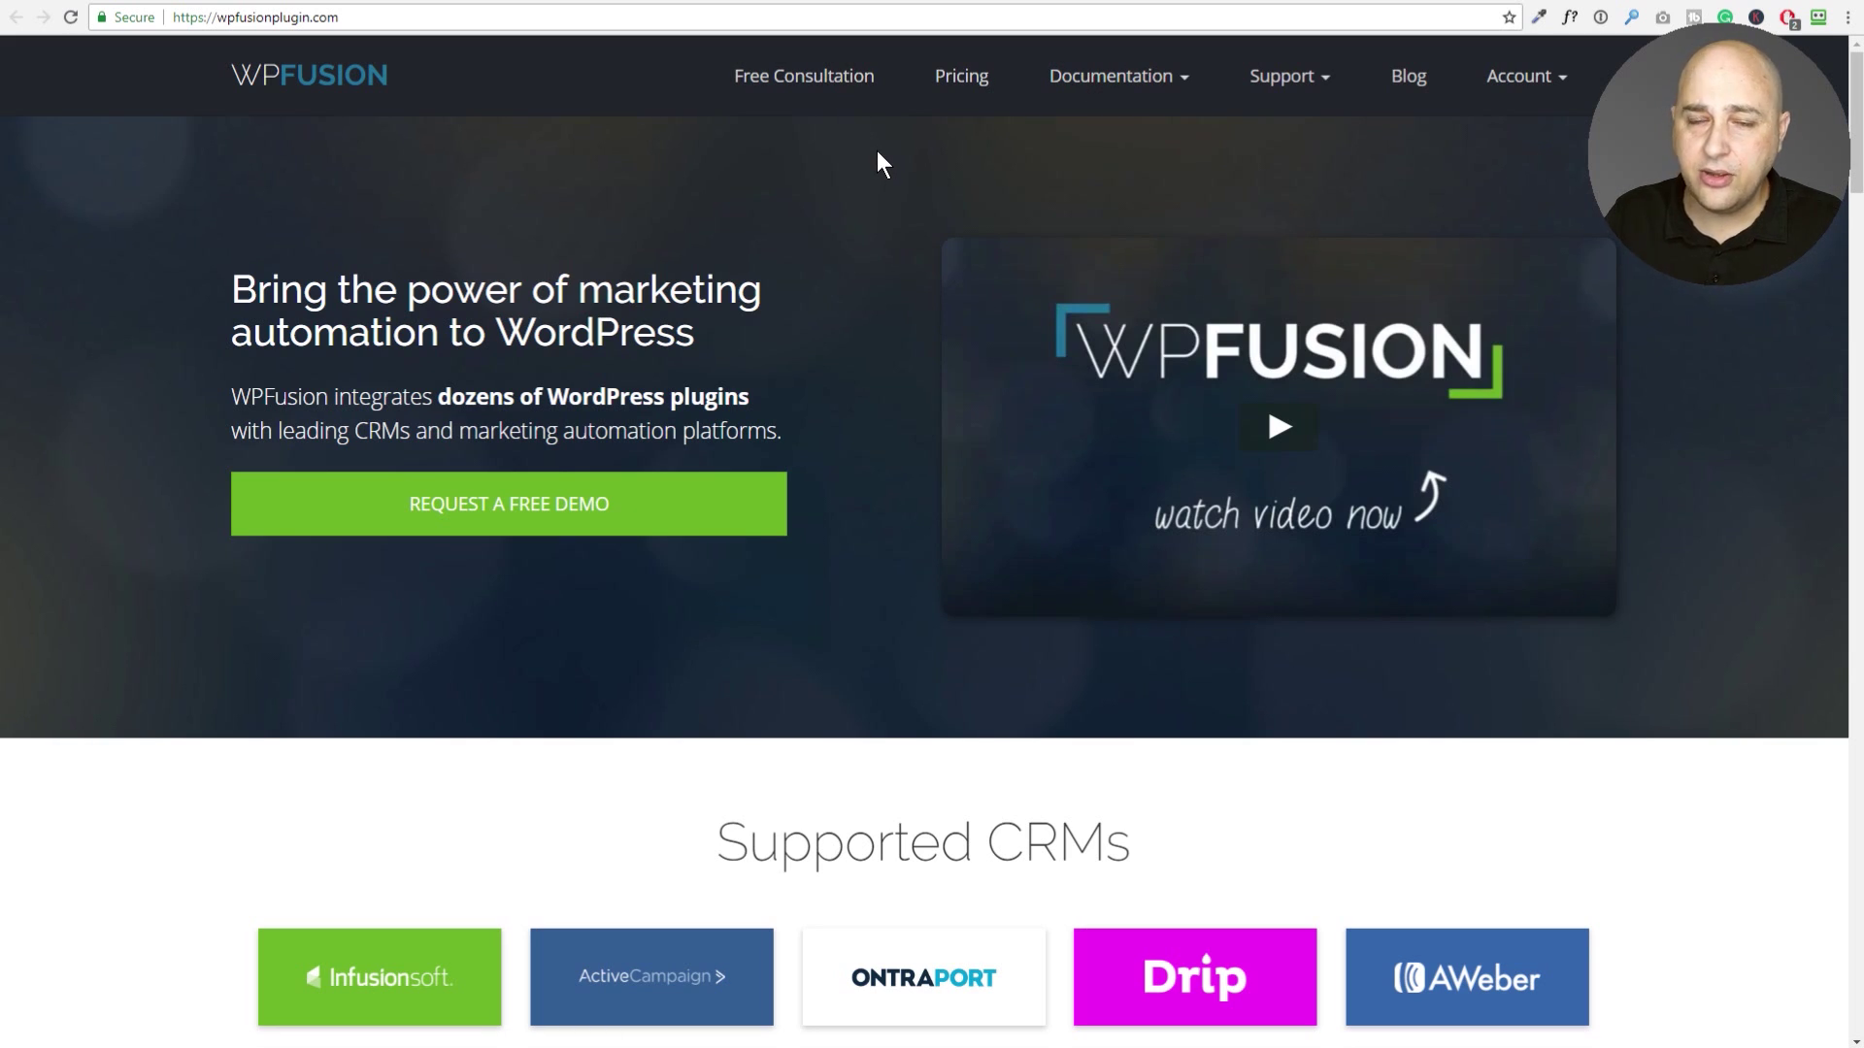
{"action": "left_click", "coordinate": [1087, 4]}
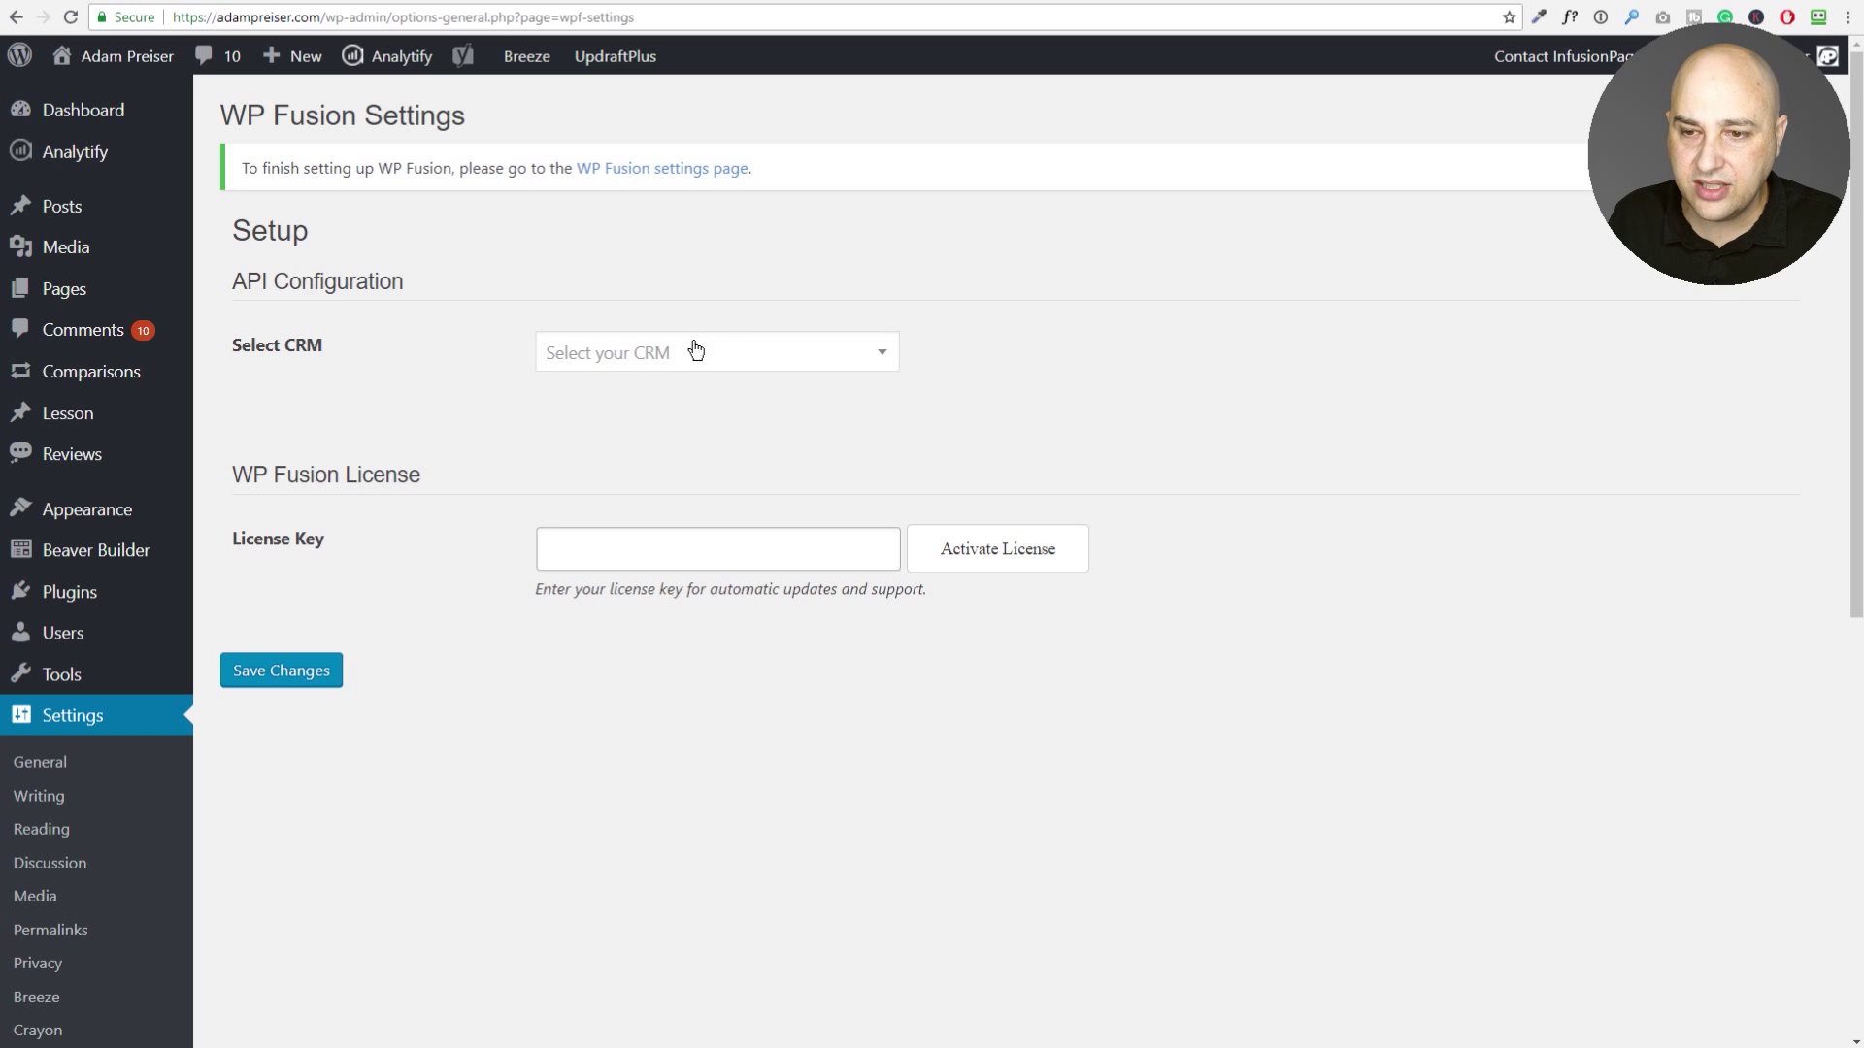
{"action": "left_click", "coordinate": [820, 357]}
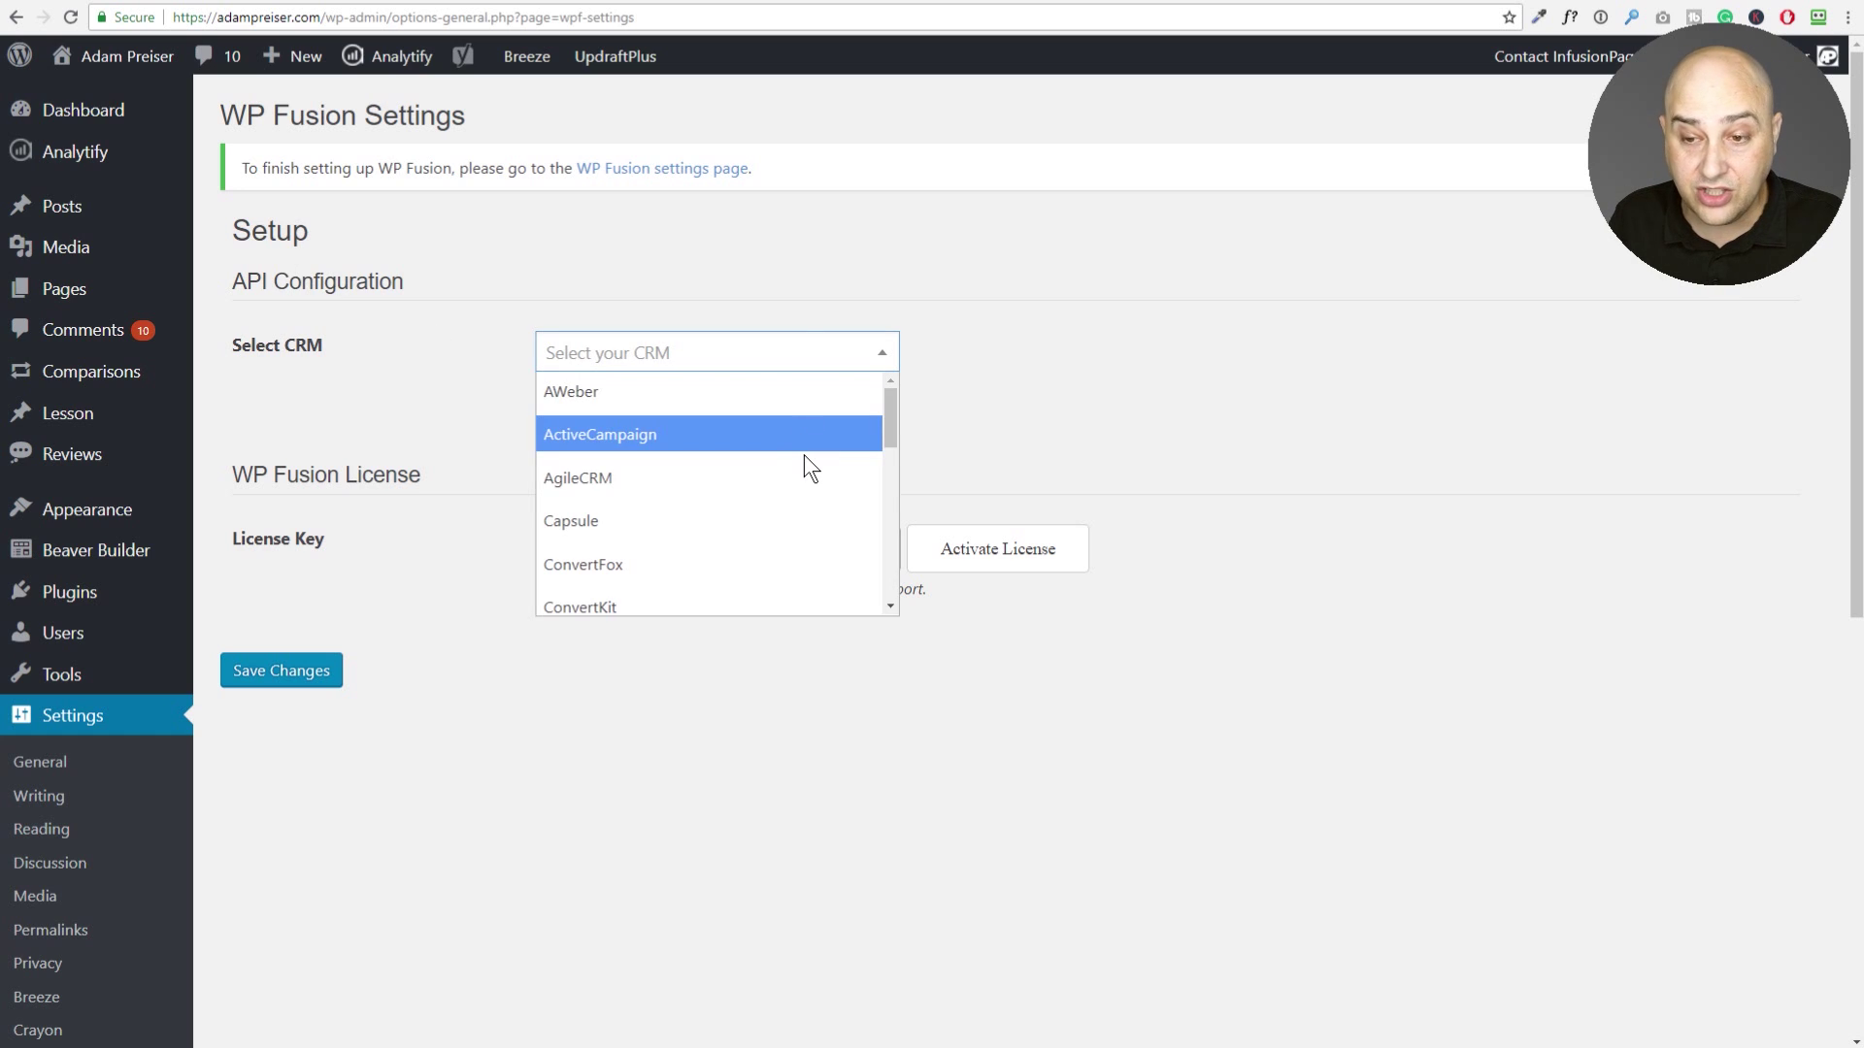
{"action": "scroll", "coordinate": [803, 454], "scroll_direction": "down", "scroll_amount": 5}
{"action": "scroll", "coordinate": [803, 454], "scroll_direction": "down", "scroll_amount": 2}
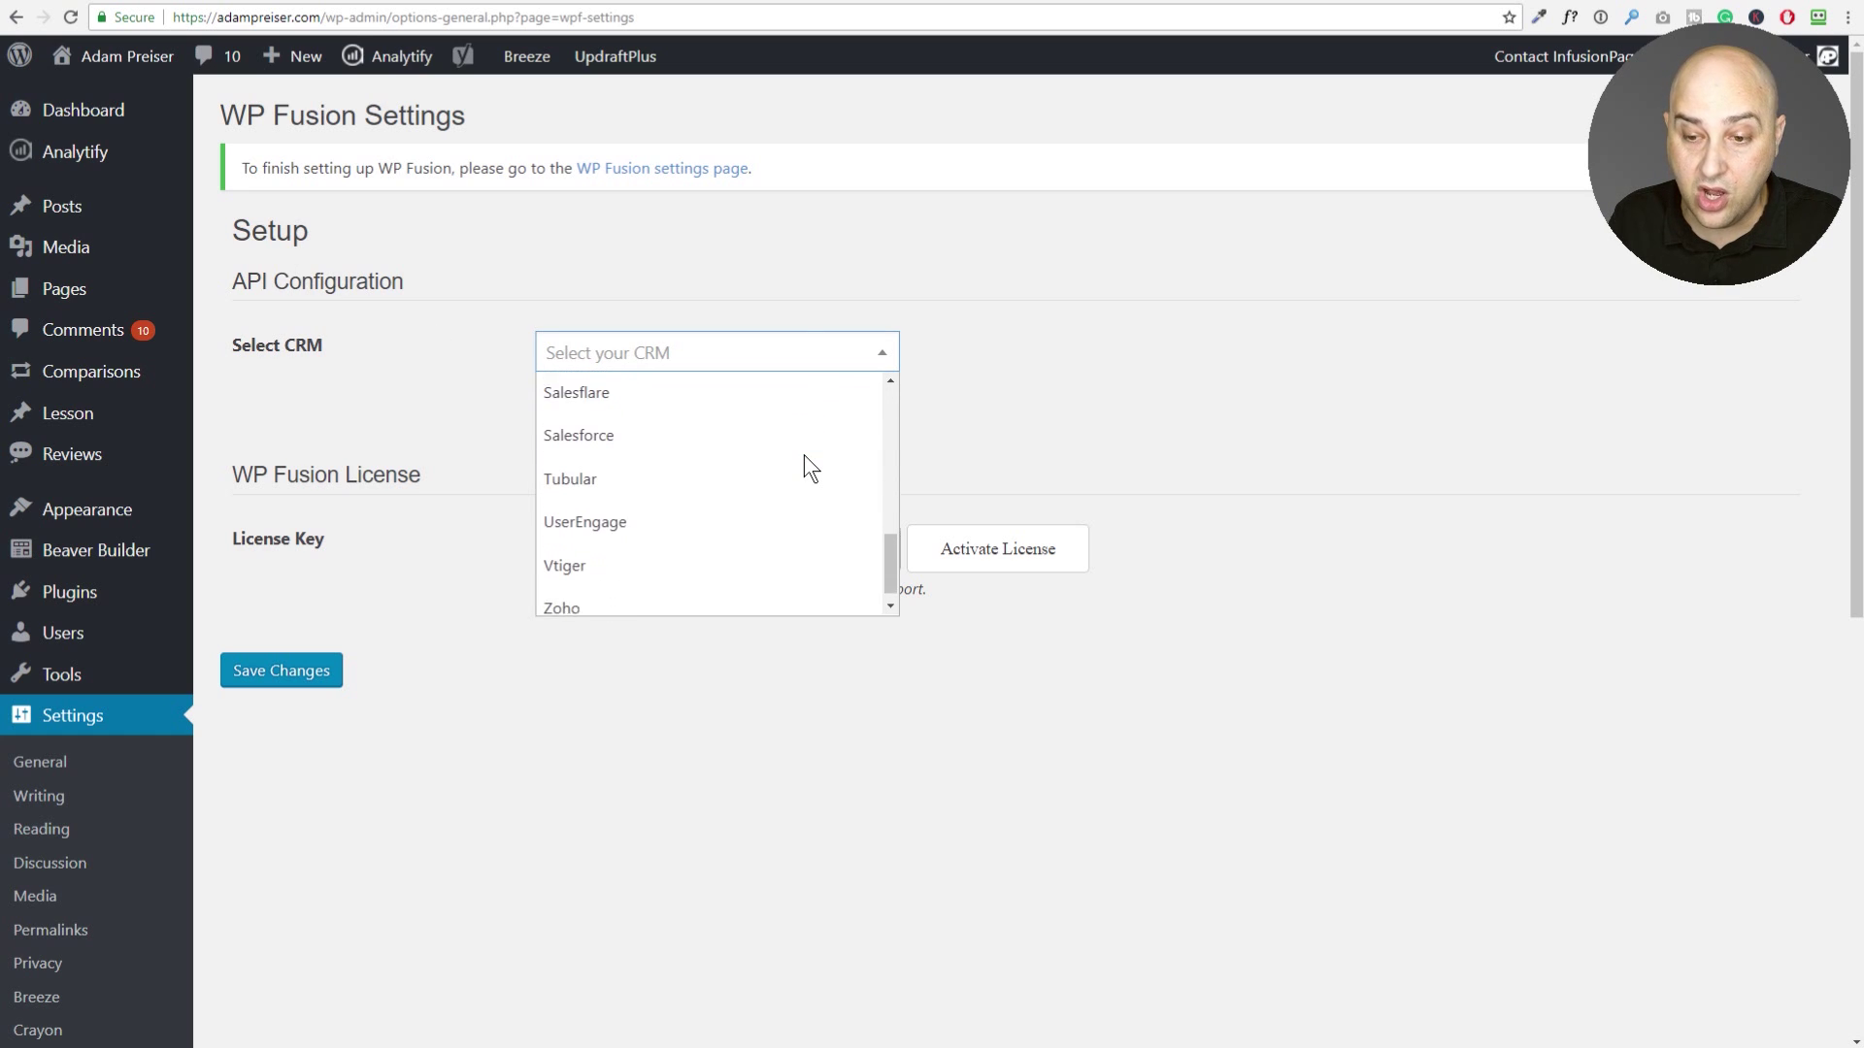
{"action": "scroll", "coordinate": [801, 458], "scroll_direction": "up", "scroll_amount": 4}
{"action": "scroll", "coordinate": [796, 464], "scroll_direction": "up", "scroll_amount": 3}
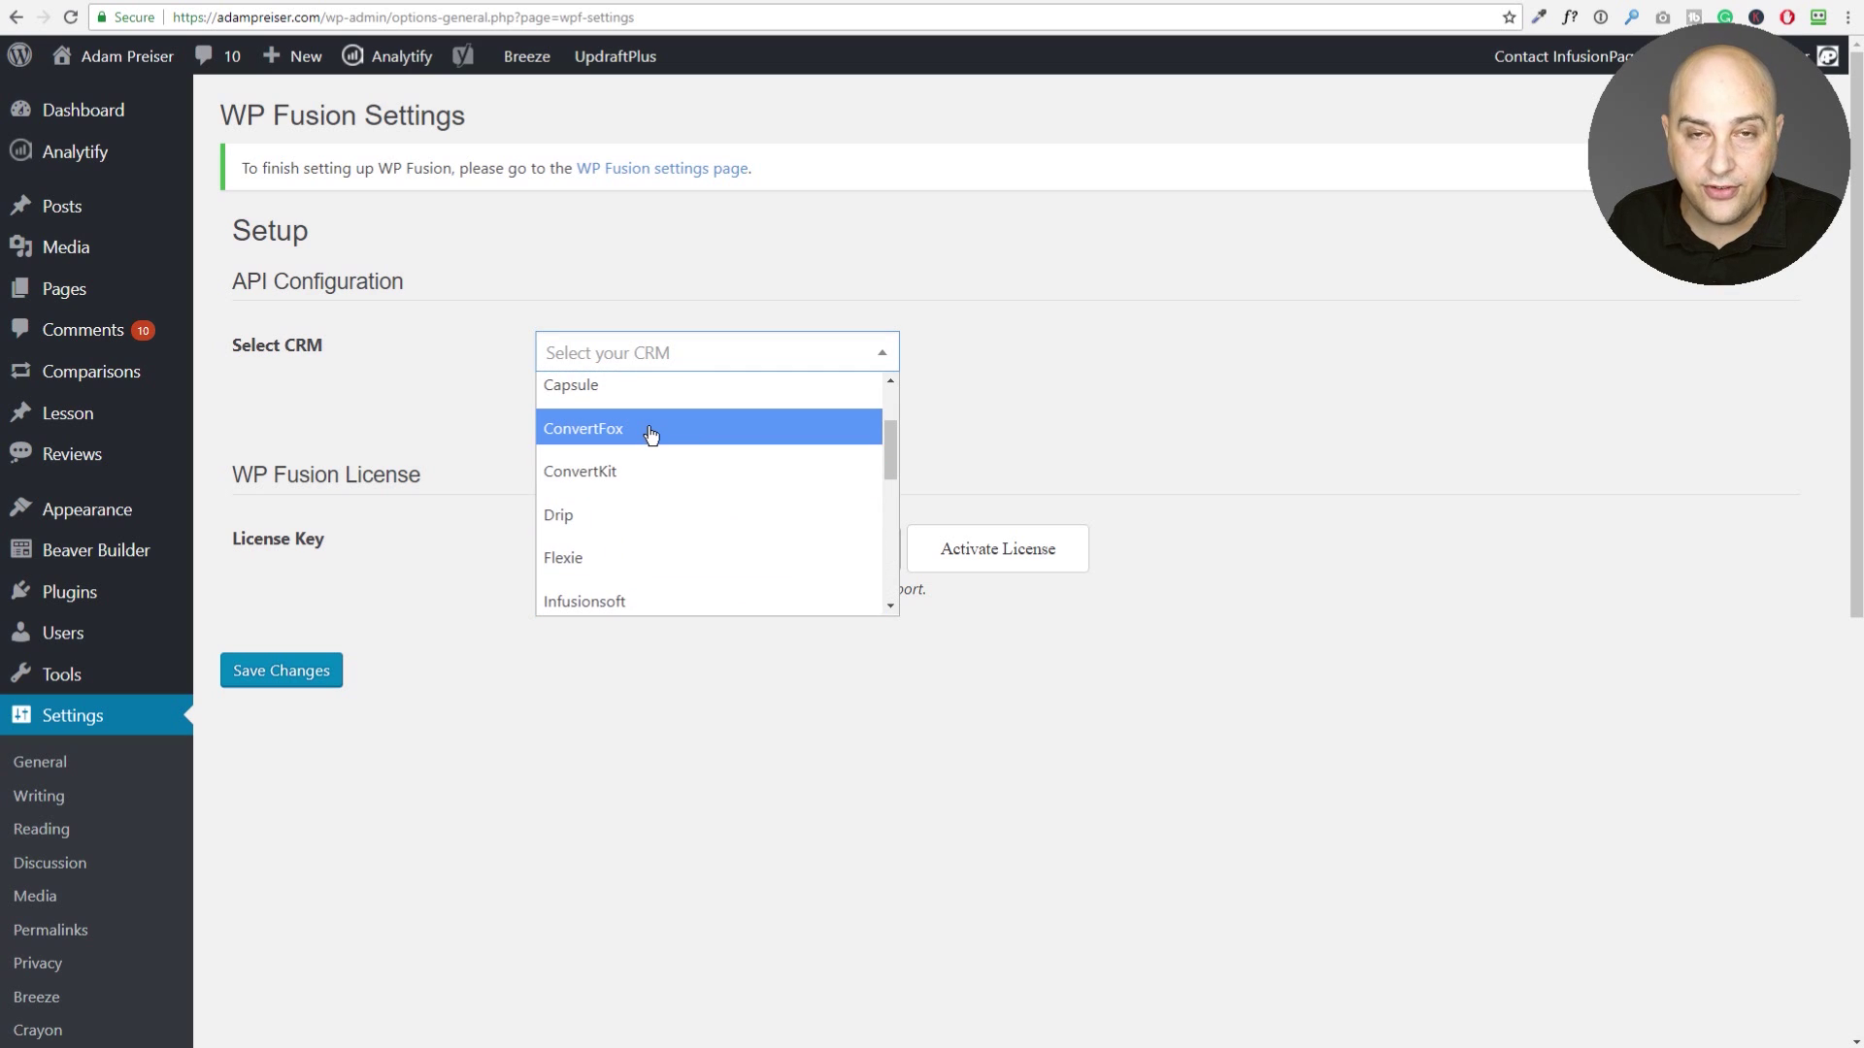
{"action": "left_click", "coordinate": [651, 434]}
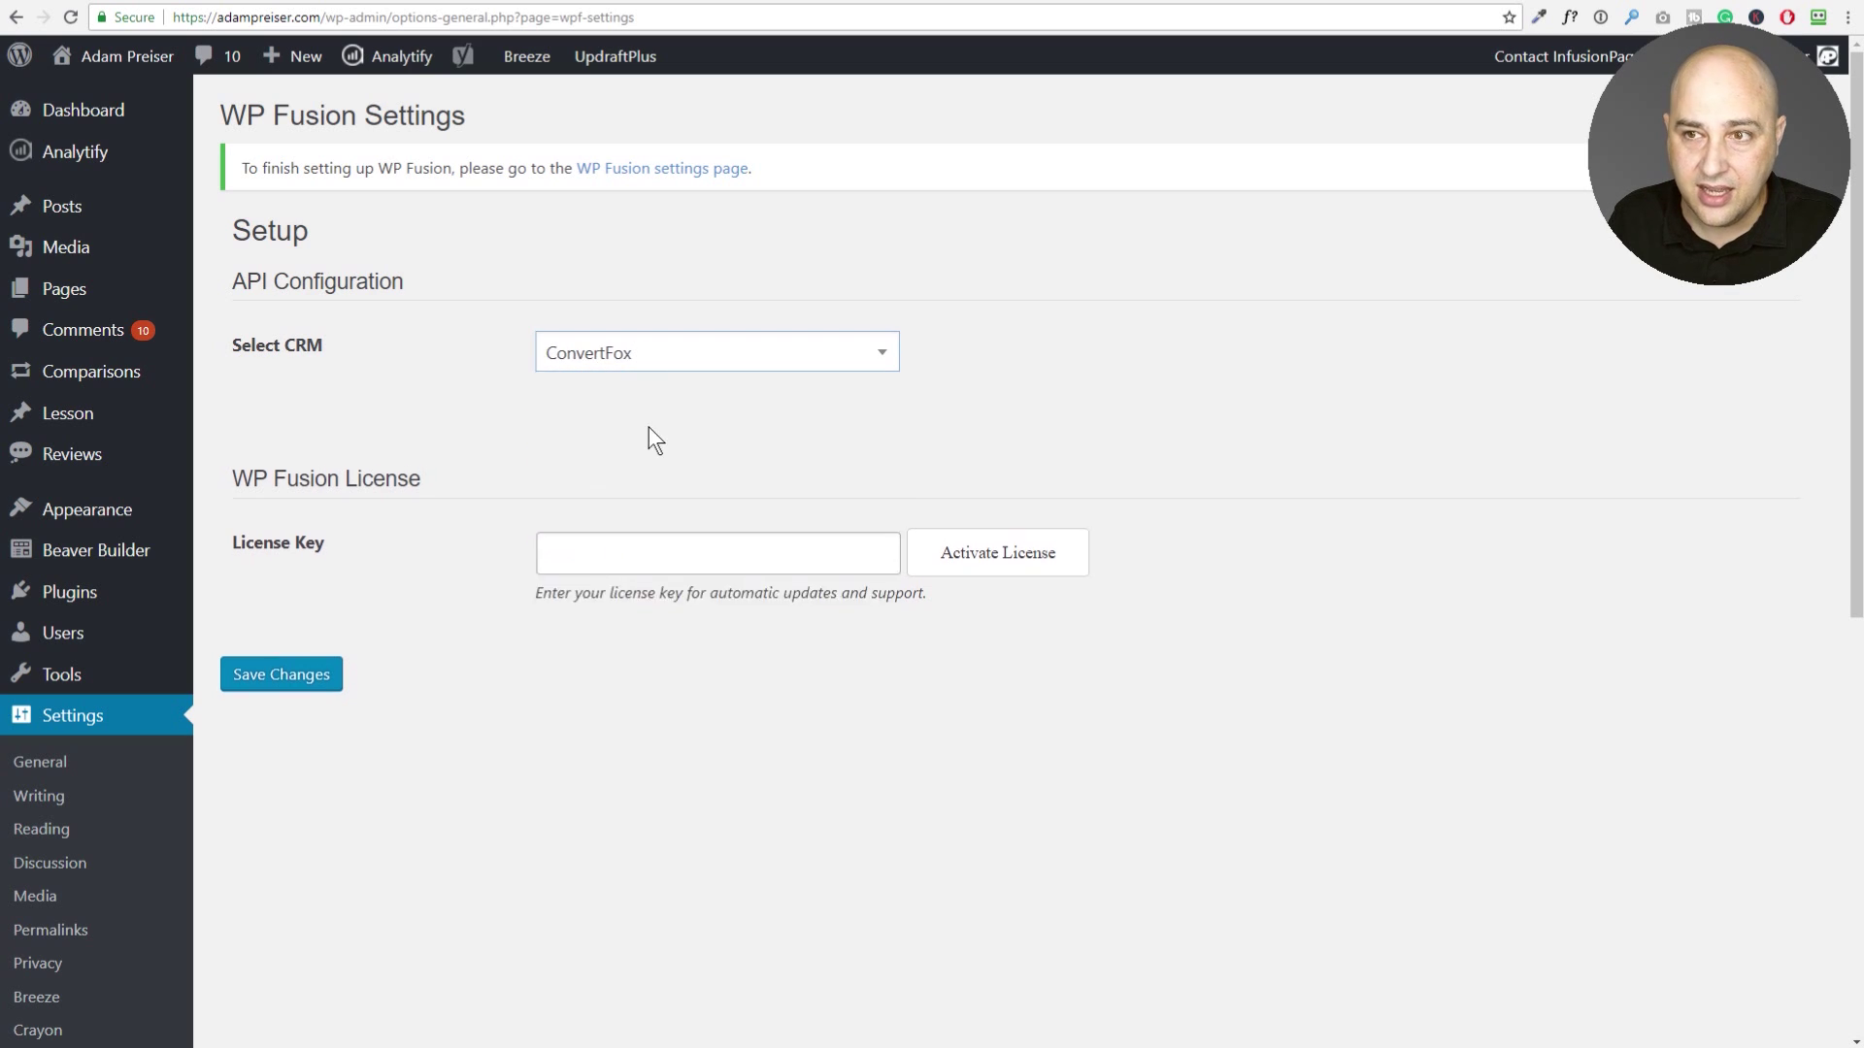
Switch to the CRM Compatibility Table and examine ConvertFox's row for webhook and addon support.
{"action": "left_click", "coordinate": [694, 3]}
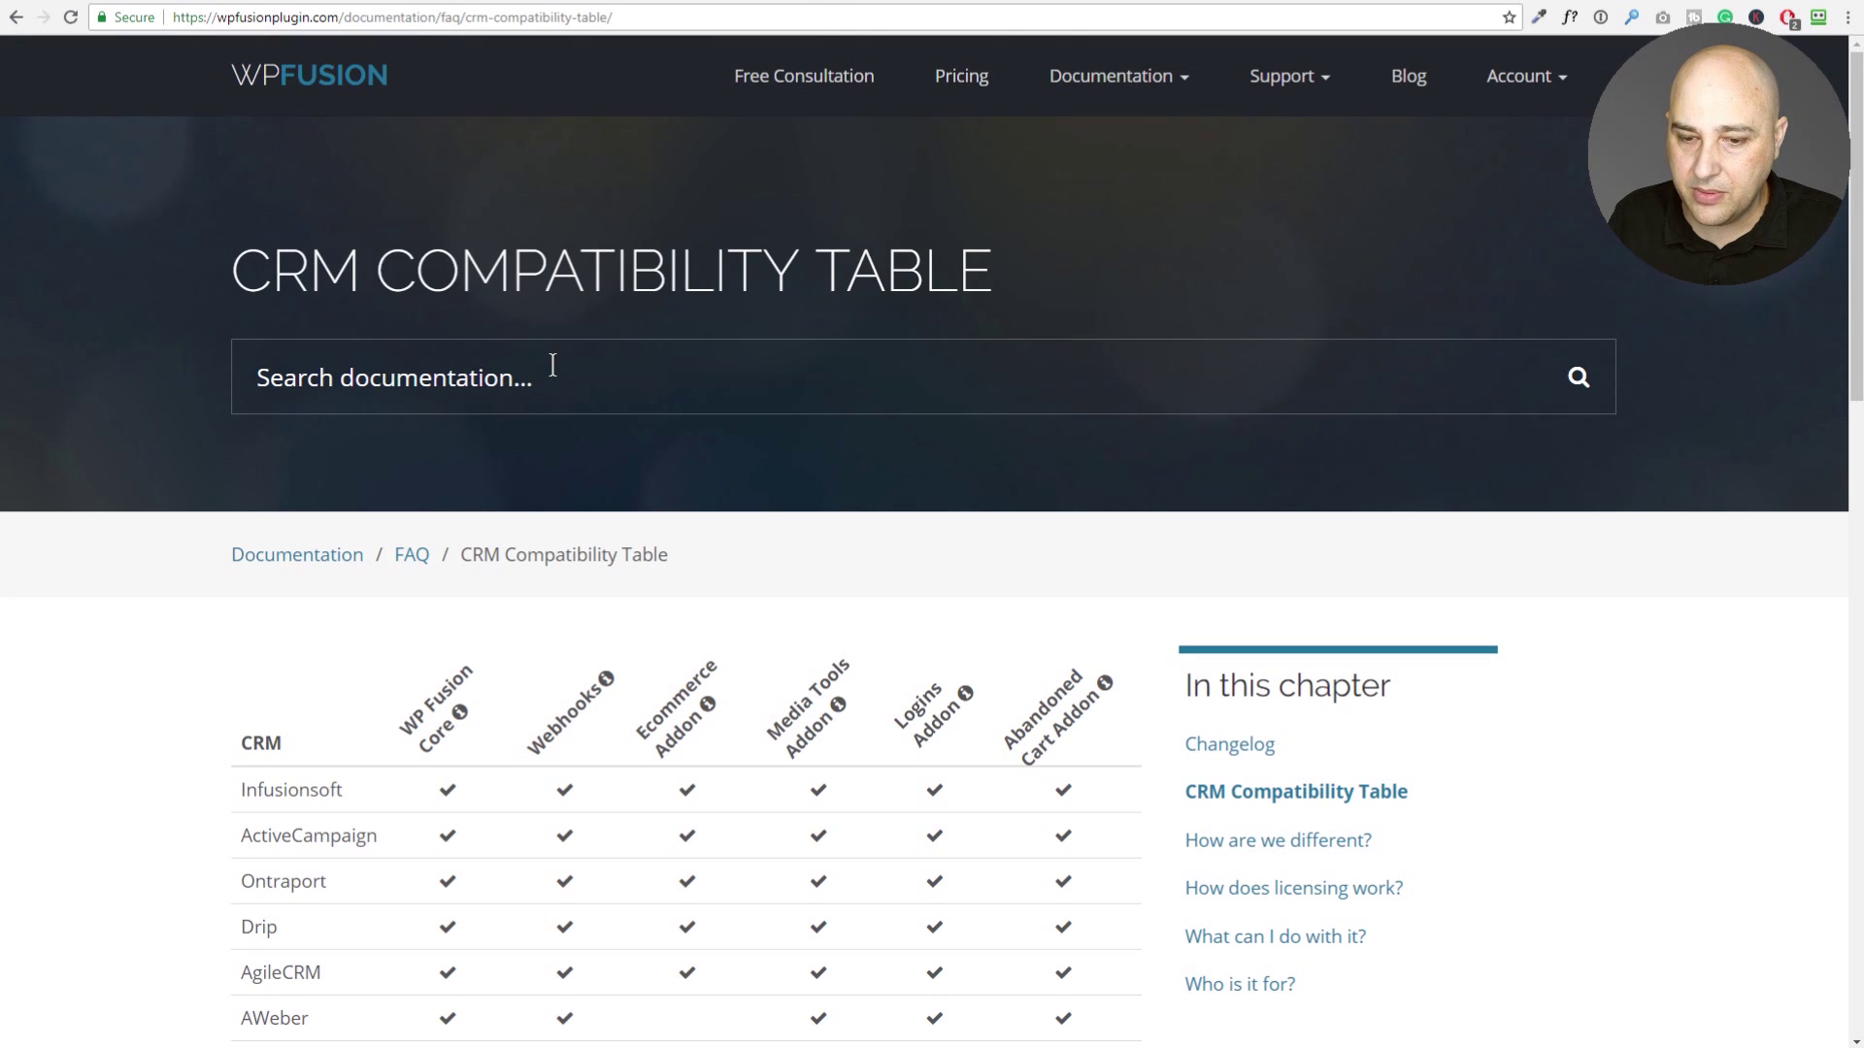
{"action": "scroll", "coordinate": [552, 364], "scroll_direction": "down", "scroll_amount": 2}
{"action": "scroll", "coordinate": [552, 364], "scroll_direction": "down", "scroll_amount": 4}
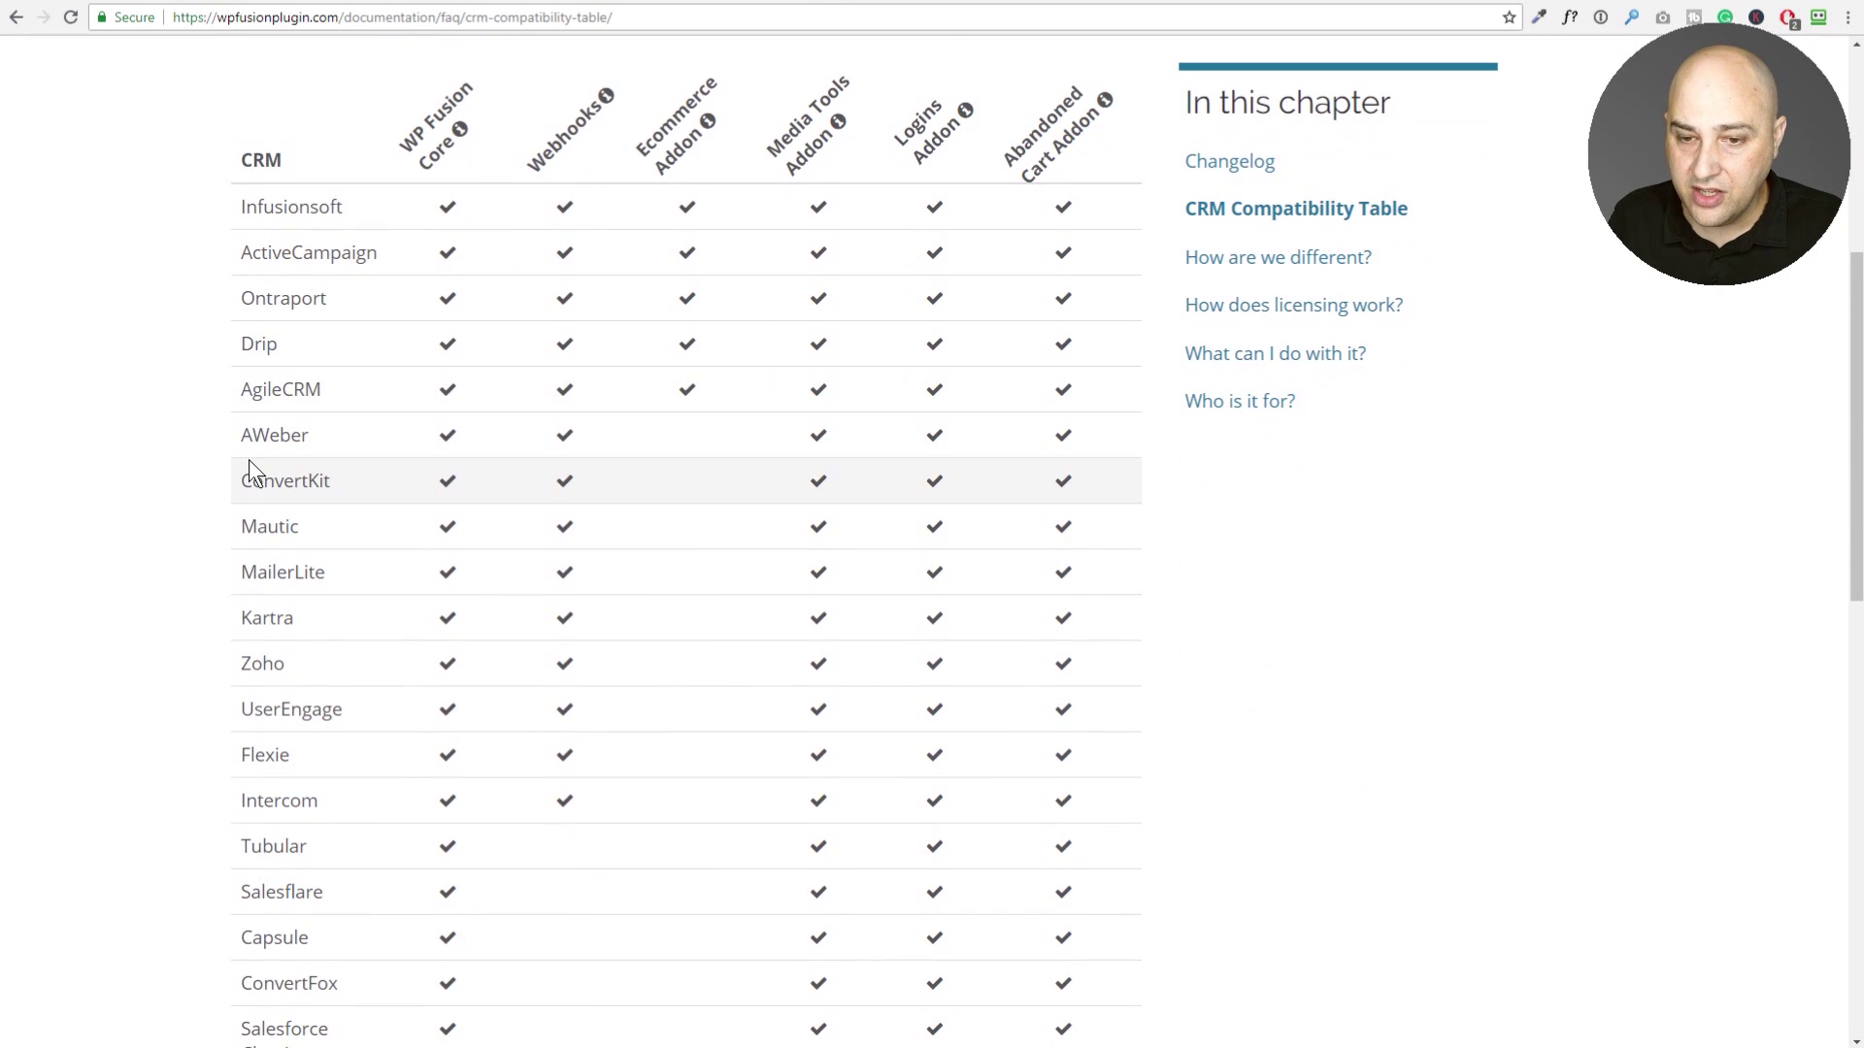
{"action": "scroll", "coordinate": [235, 485], "scroll_direction": "down", "scroll_amount": 3}
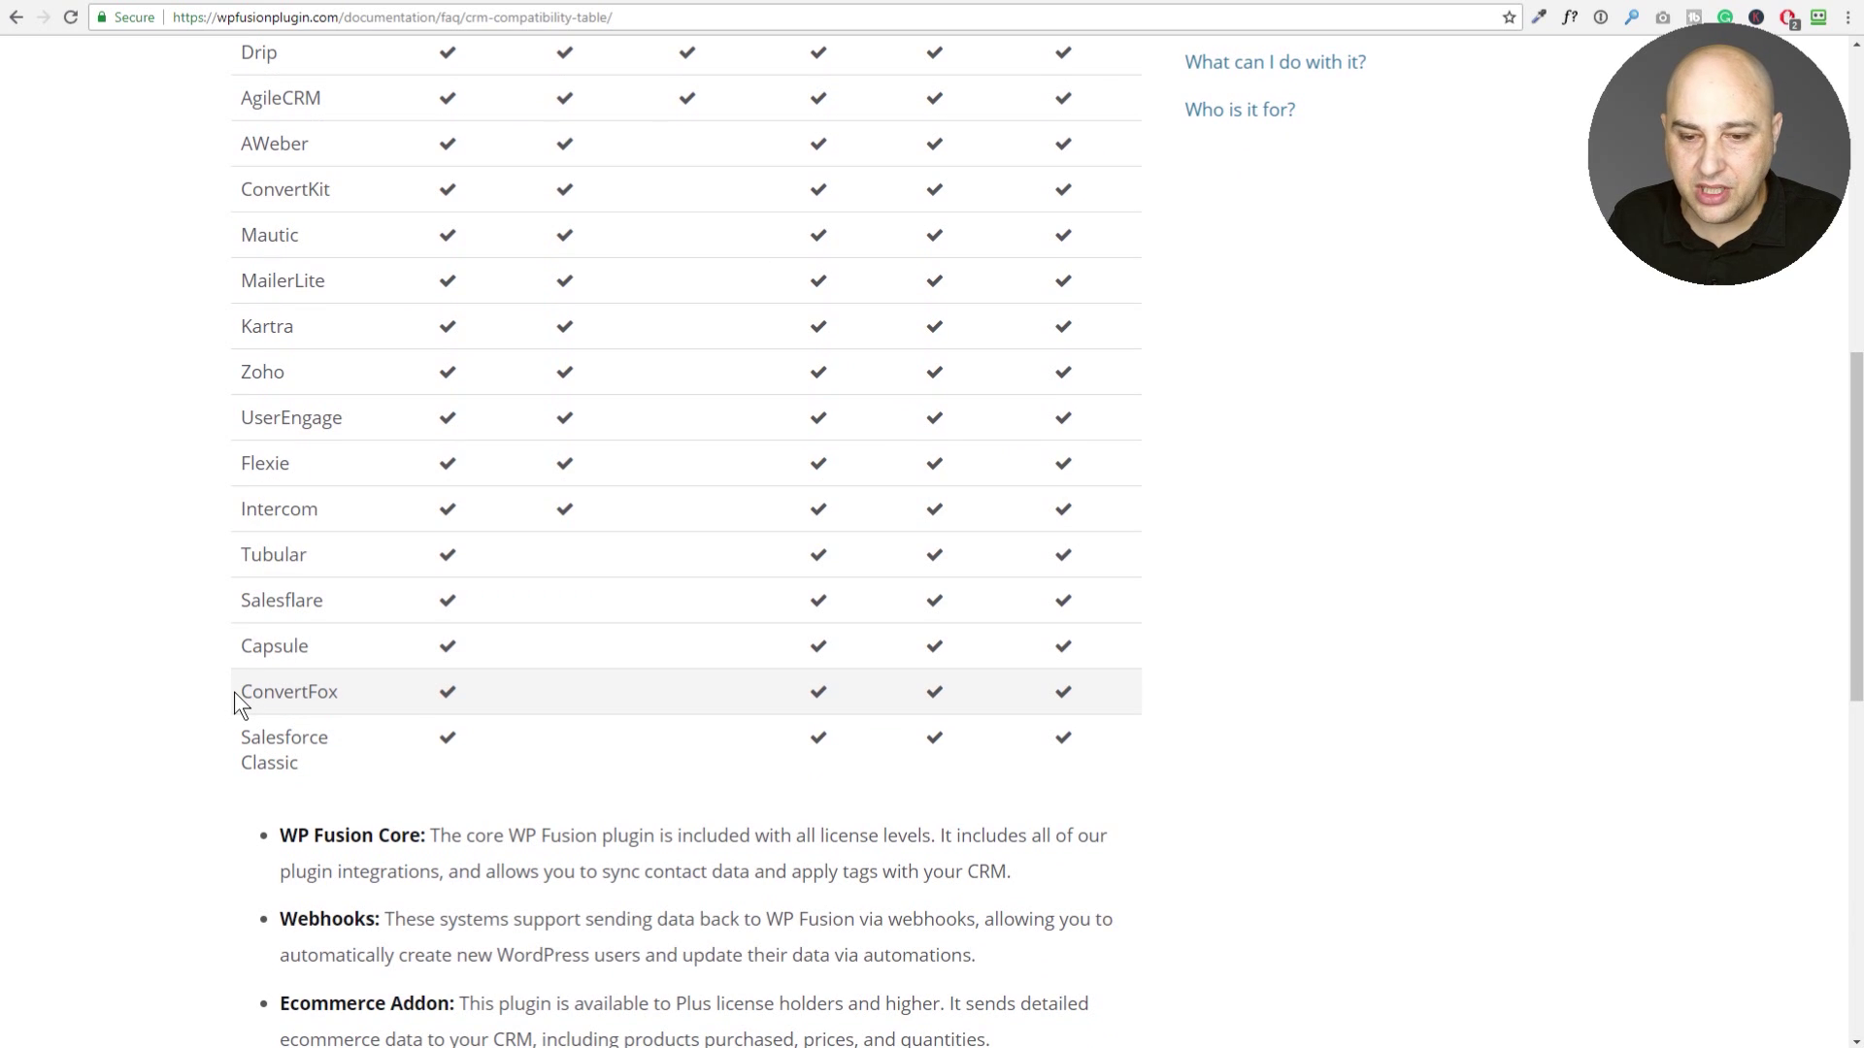
{"action": "left_click_drag", "start_coordinate": [235, 691], "coordinate": [359, 685]}
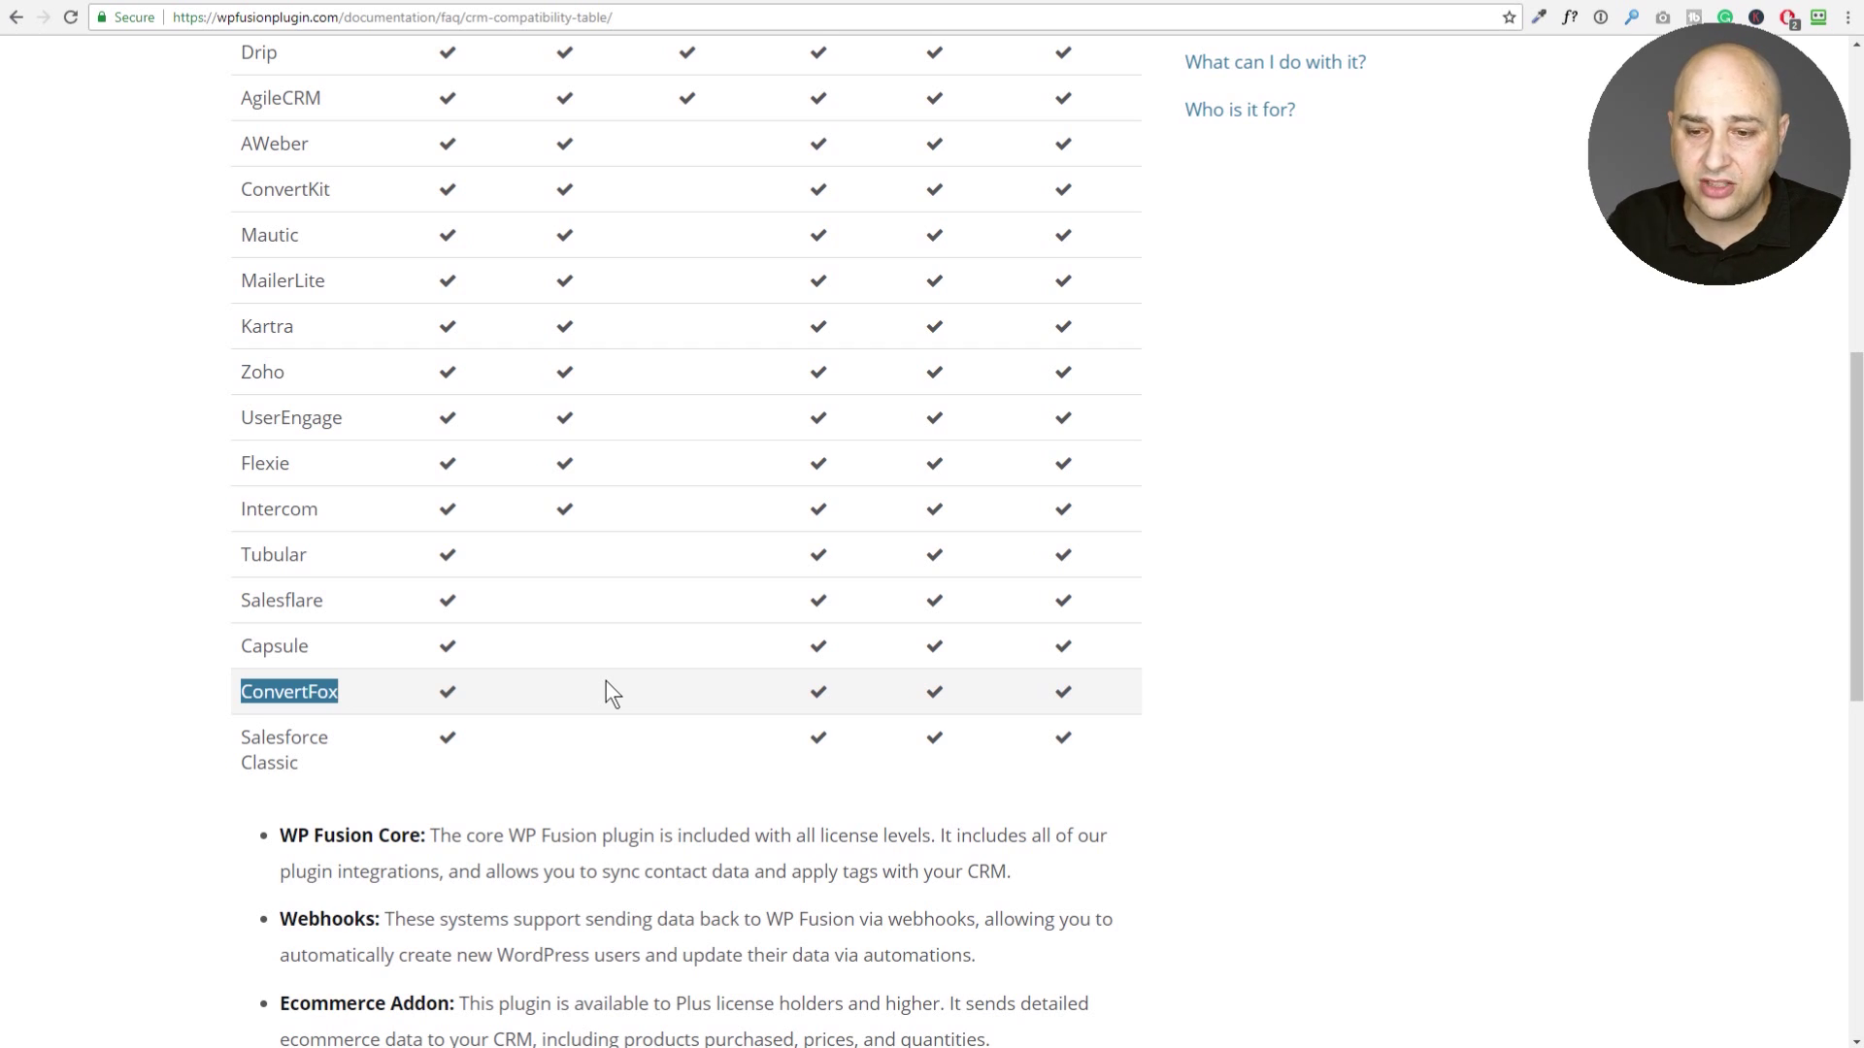
{"action": "scroll", "coordinate": [603, 679], "scroll_direction": "up", "scroll_amount": 4}
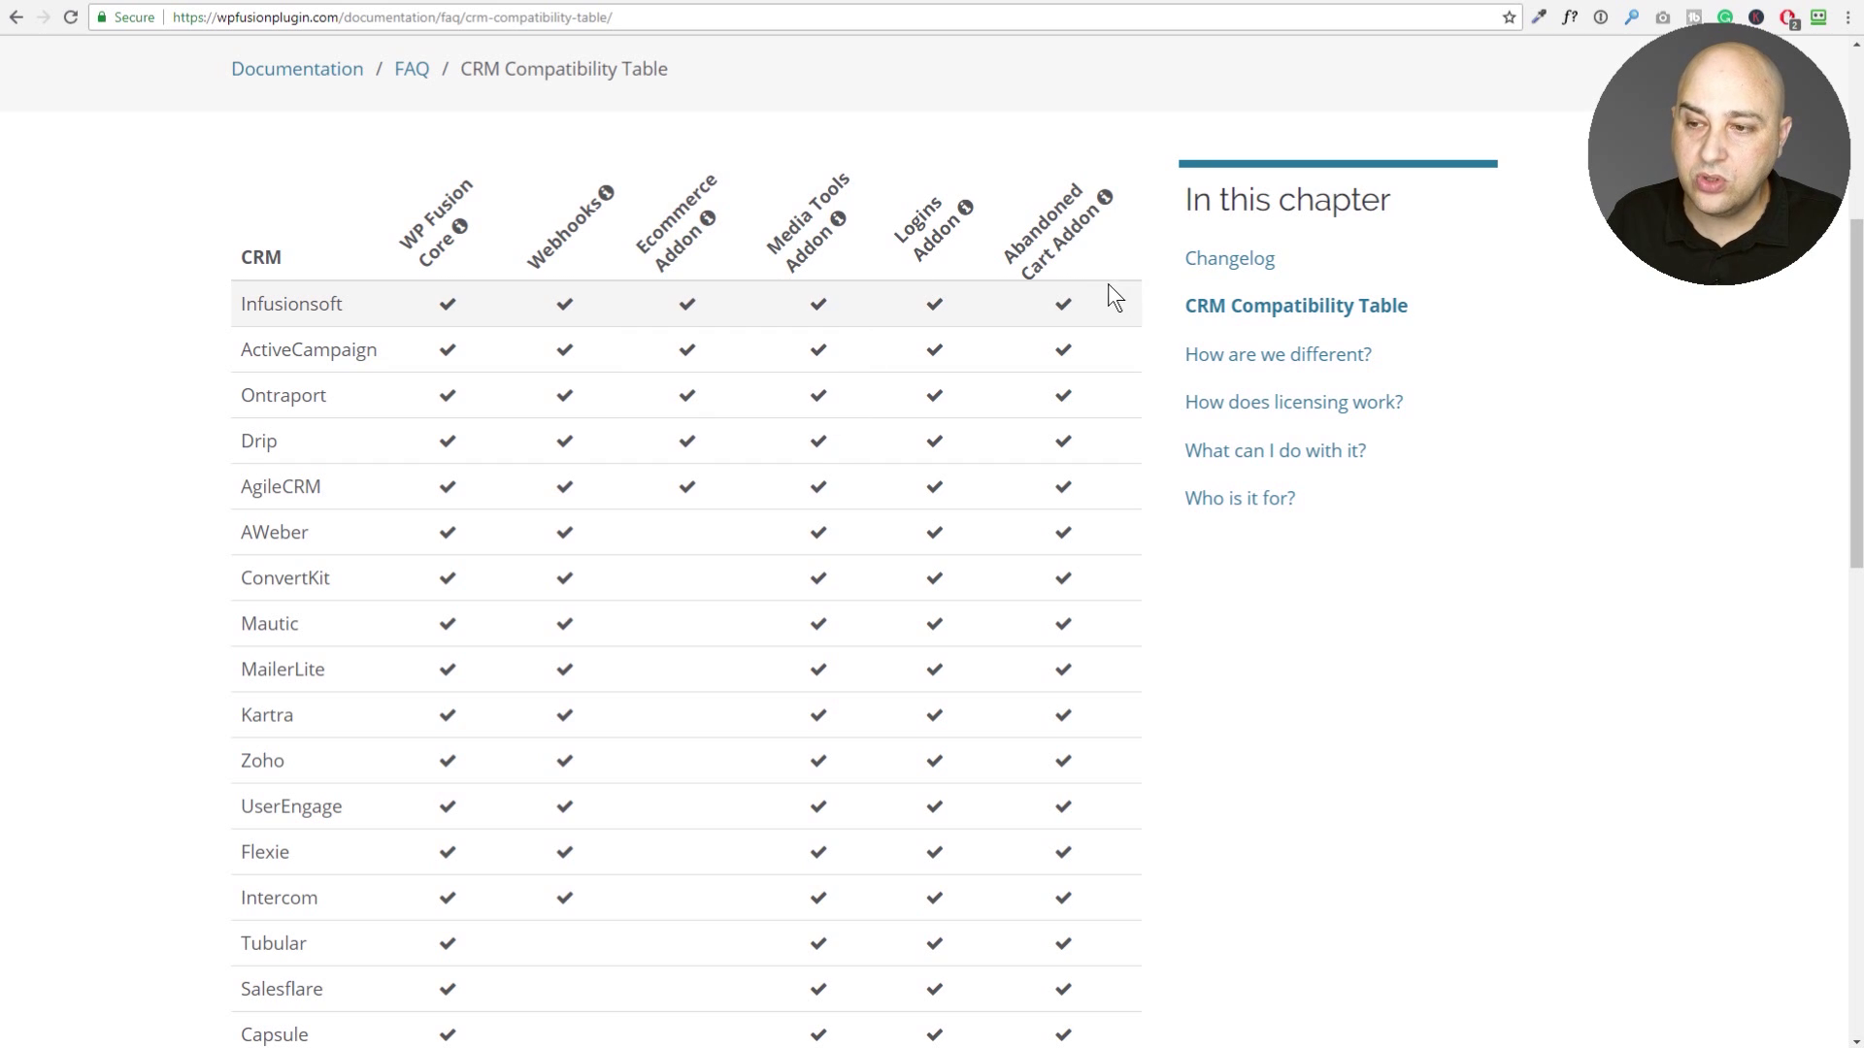
{"action": "scroll", "coordinate": [1077, 243], "scroll_direction": "down", "scroll_amount": 1}
{"action": "scroll", "coordinate": [1046, 194], "scroll_direction": "down", "scroll_amount": 2}
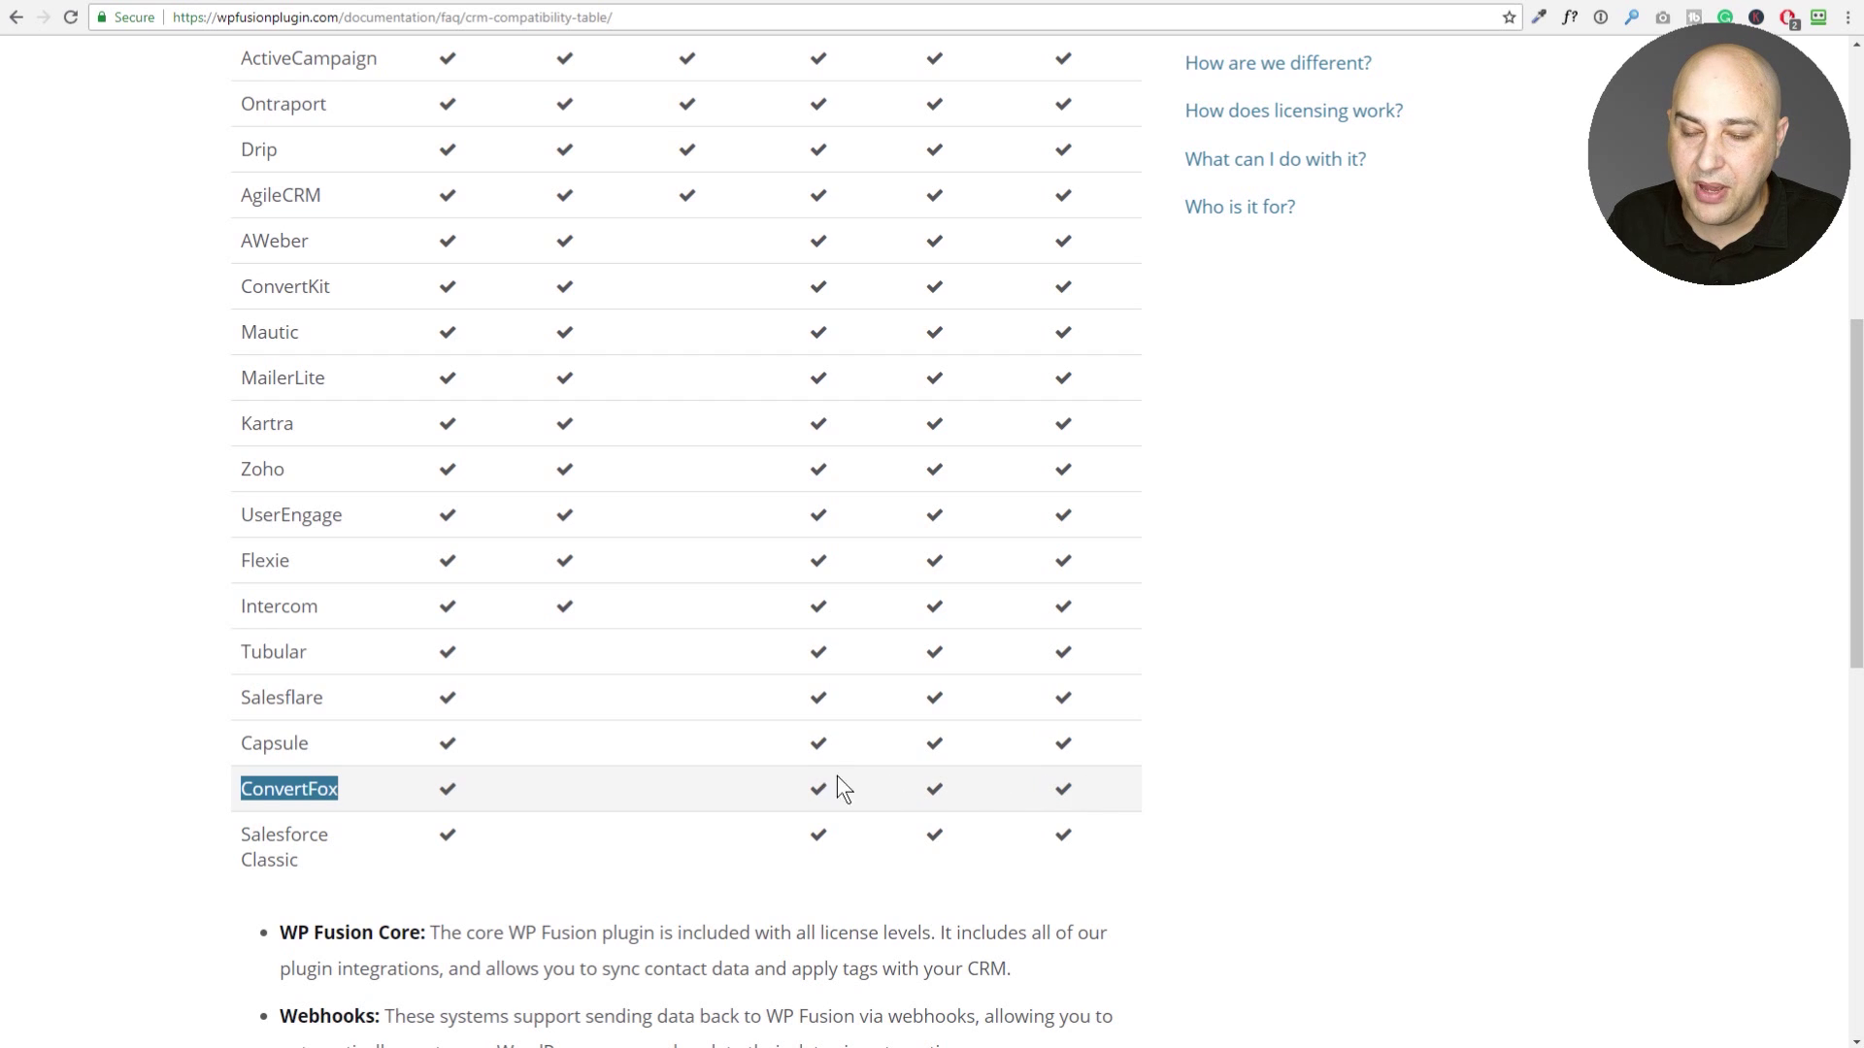
{"action": "scroll", "coordinate": [685, 712], "scroll_direction": "up", "scroll_amount": 5}
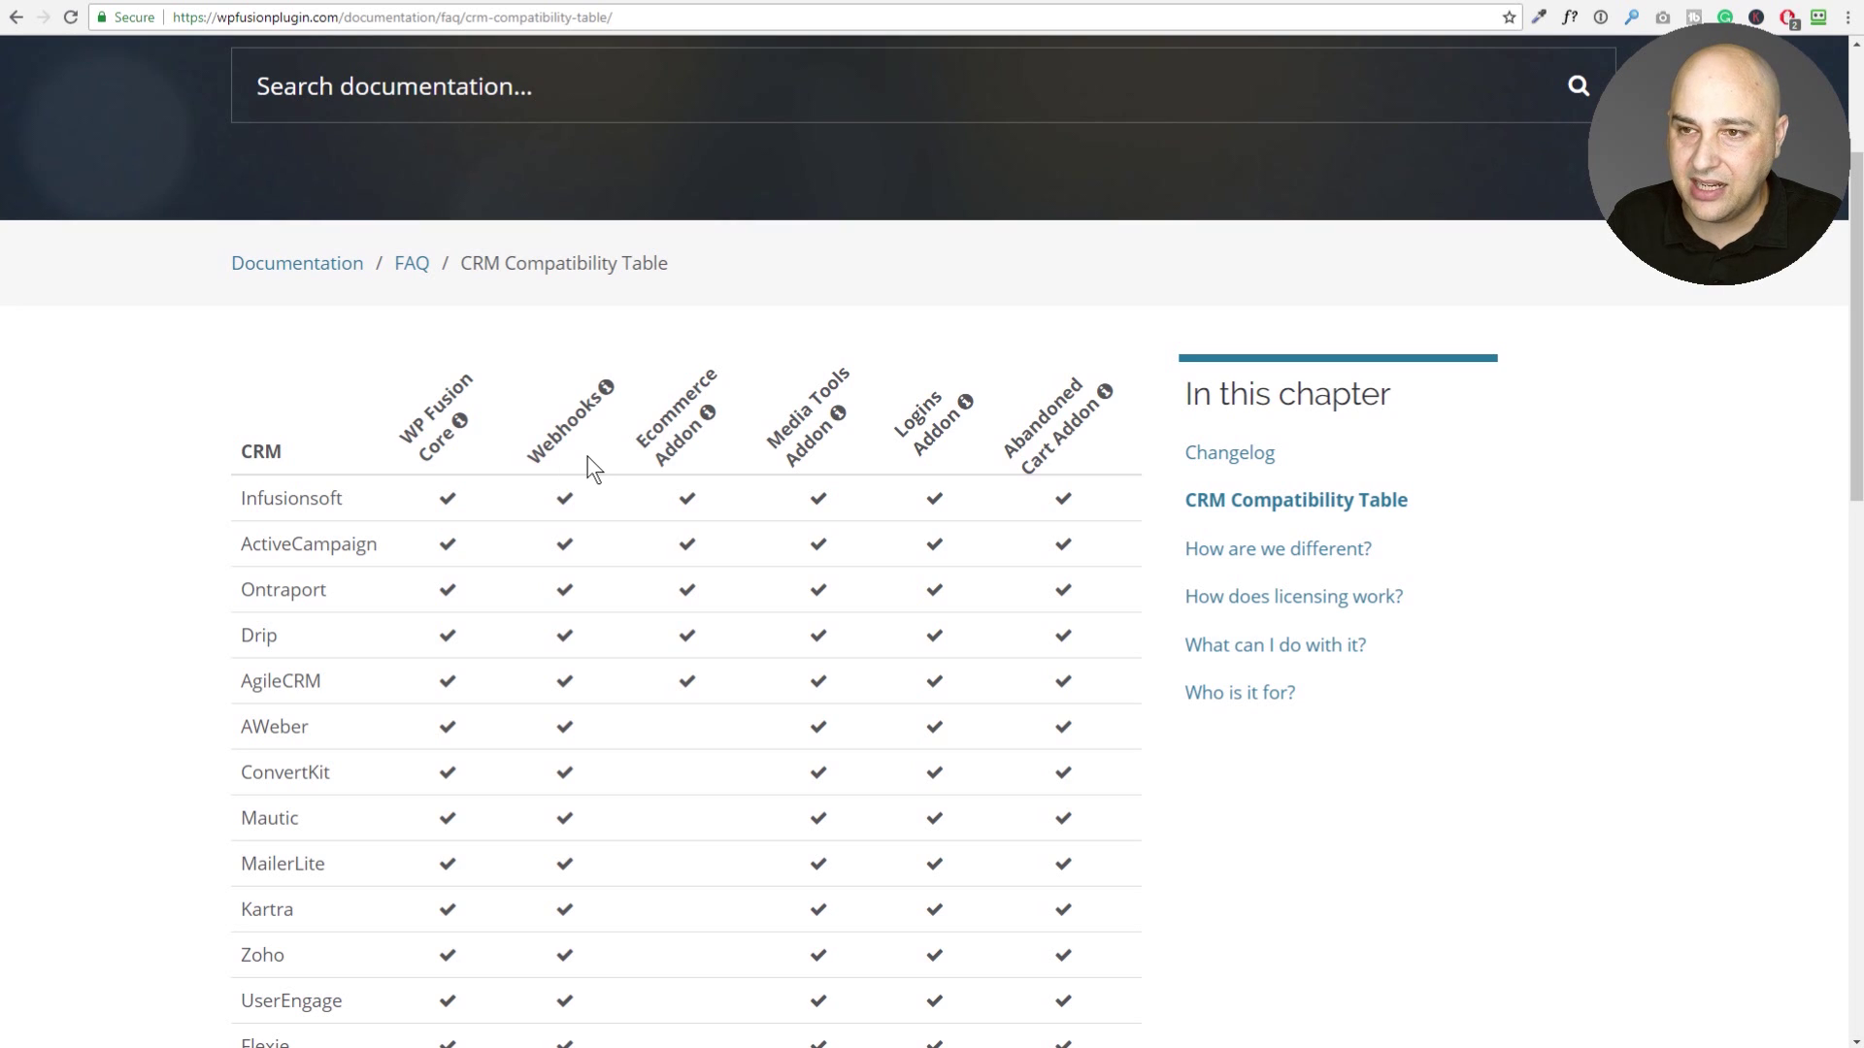
Return to the WP Fusion setup, enter the ConvertFox access token and establish the connection.
{"action": "left_click", "coordinate": [1065, 2]}
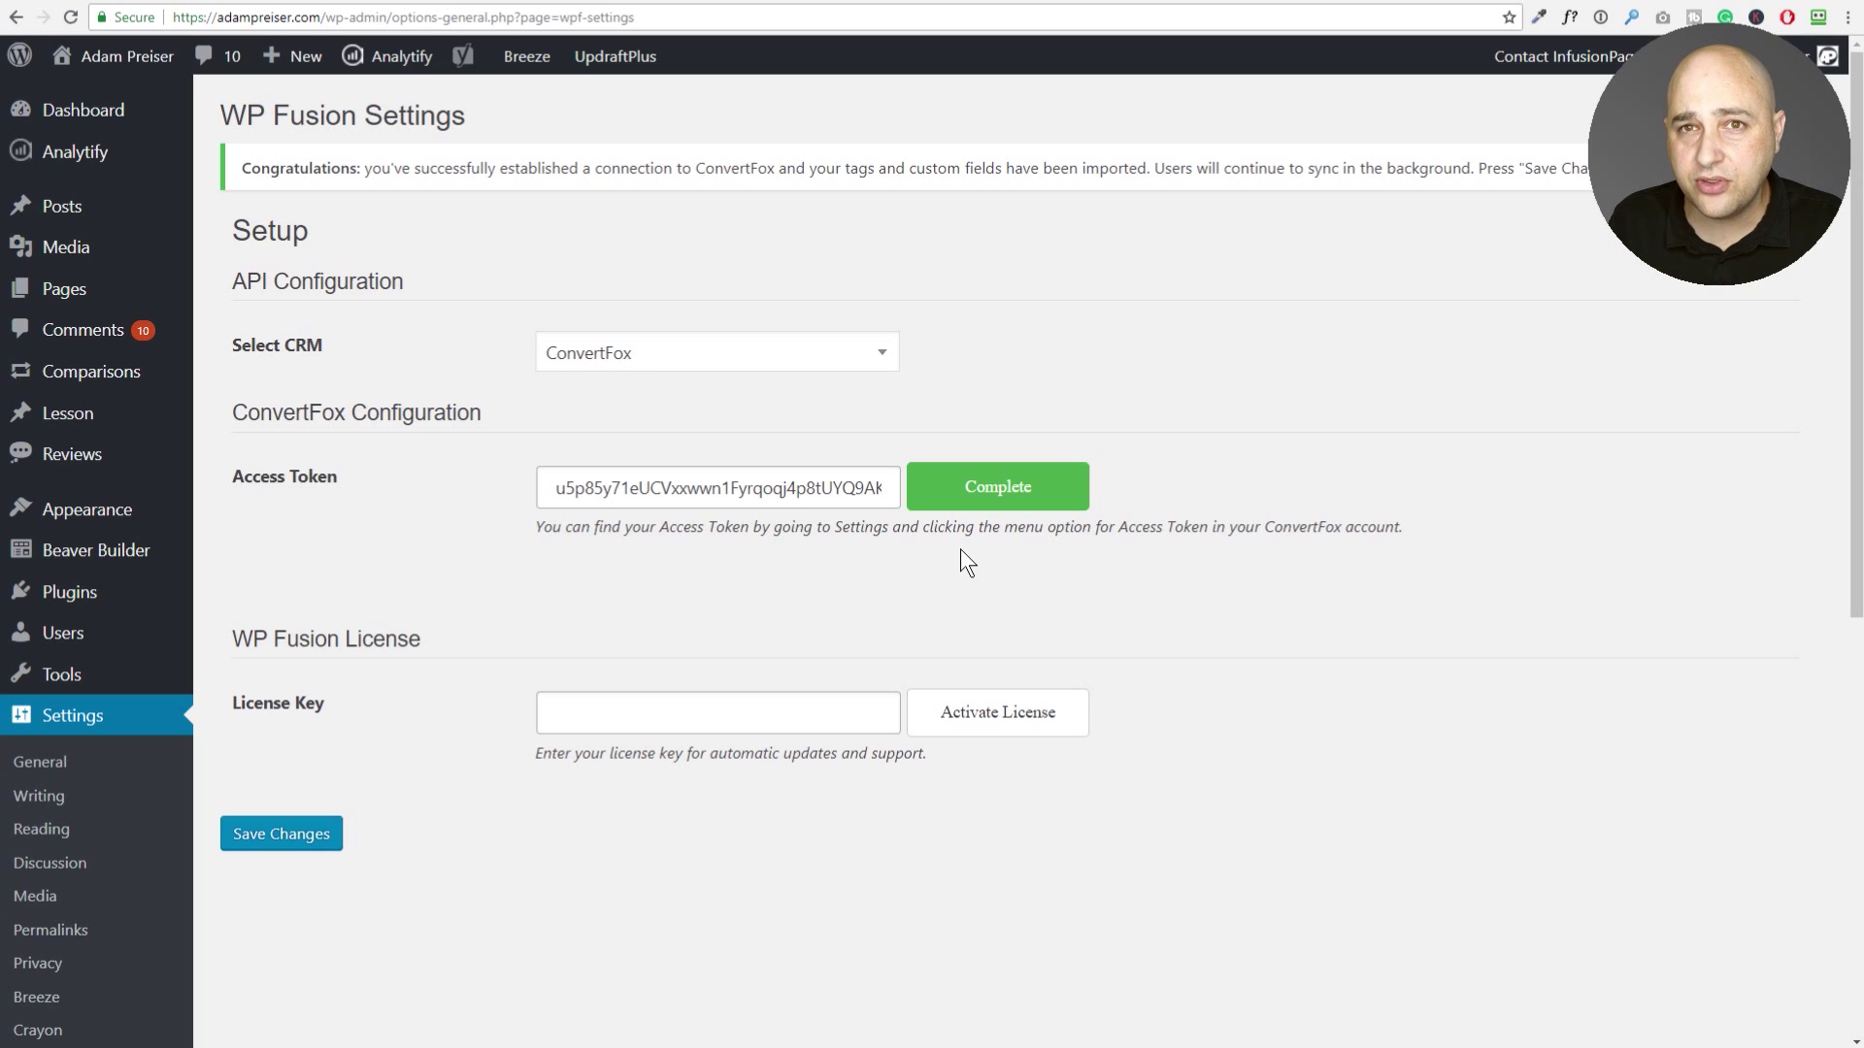
{"action": "left_click", "coordinate": [998, 487]}
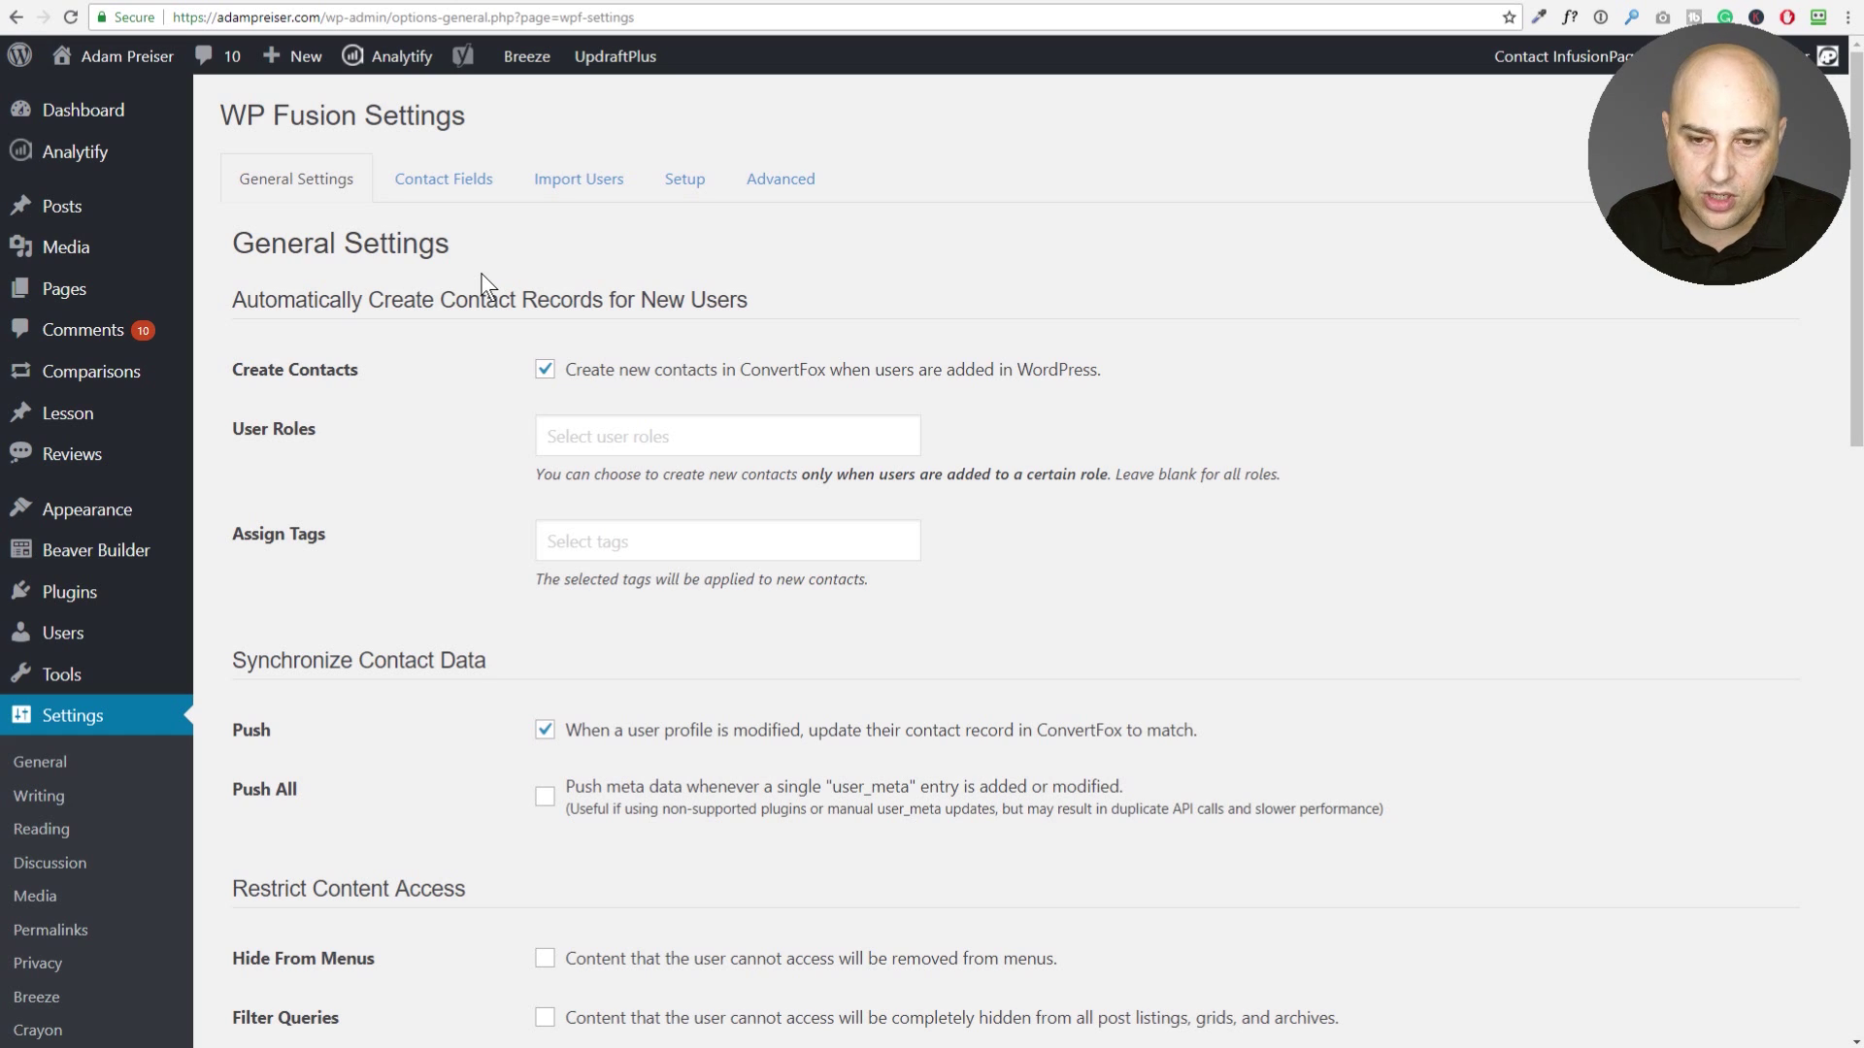
Examine WP Fusion's General Settings, covering contact creation, data synchronization, content restriction, SEO and webhooks.
{"action": "scroll", "coordinate": [424, 378], "scroll_direction": "down", "scroll_amount": 2}
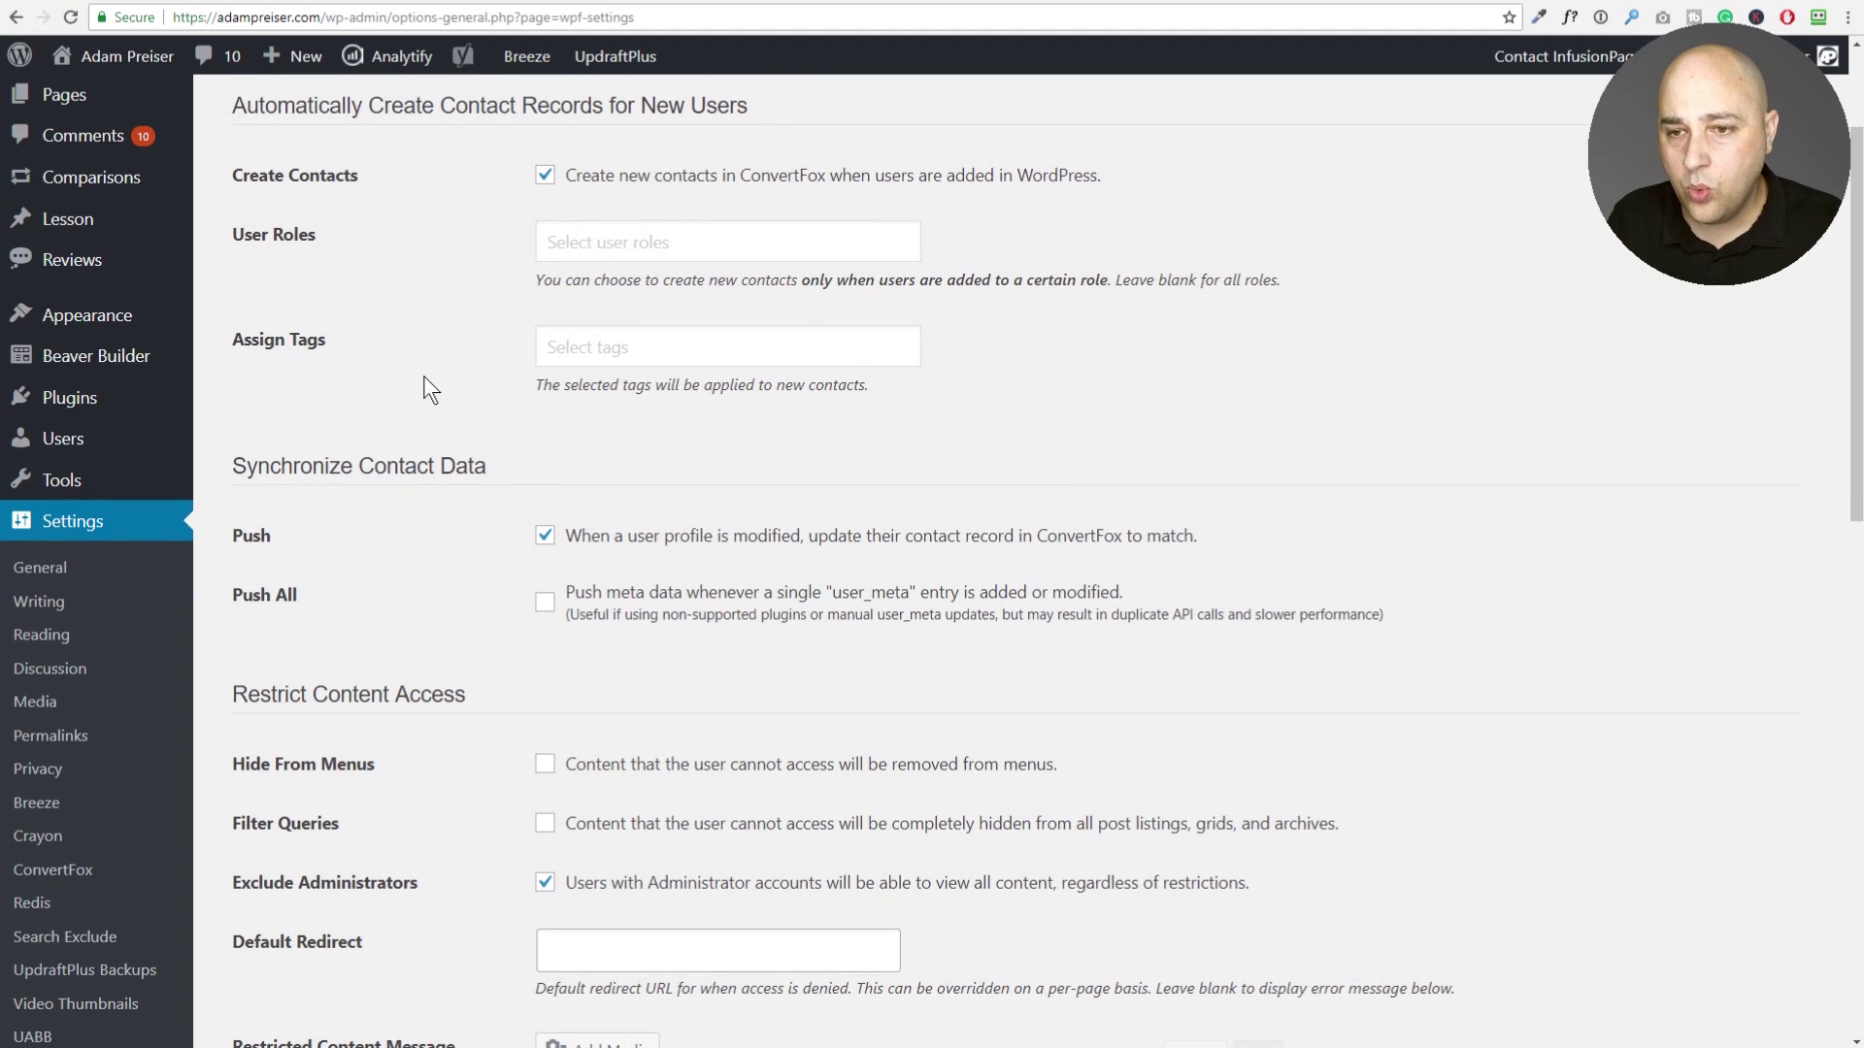
{"action": "scroll", "coordinate": [424, 388], "scroll_direction": "down", "scroll_amount": 5}
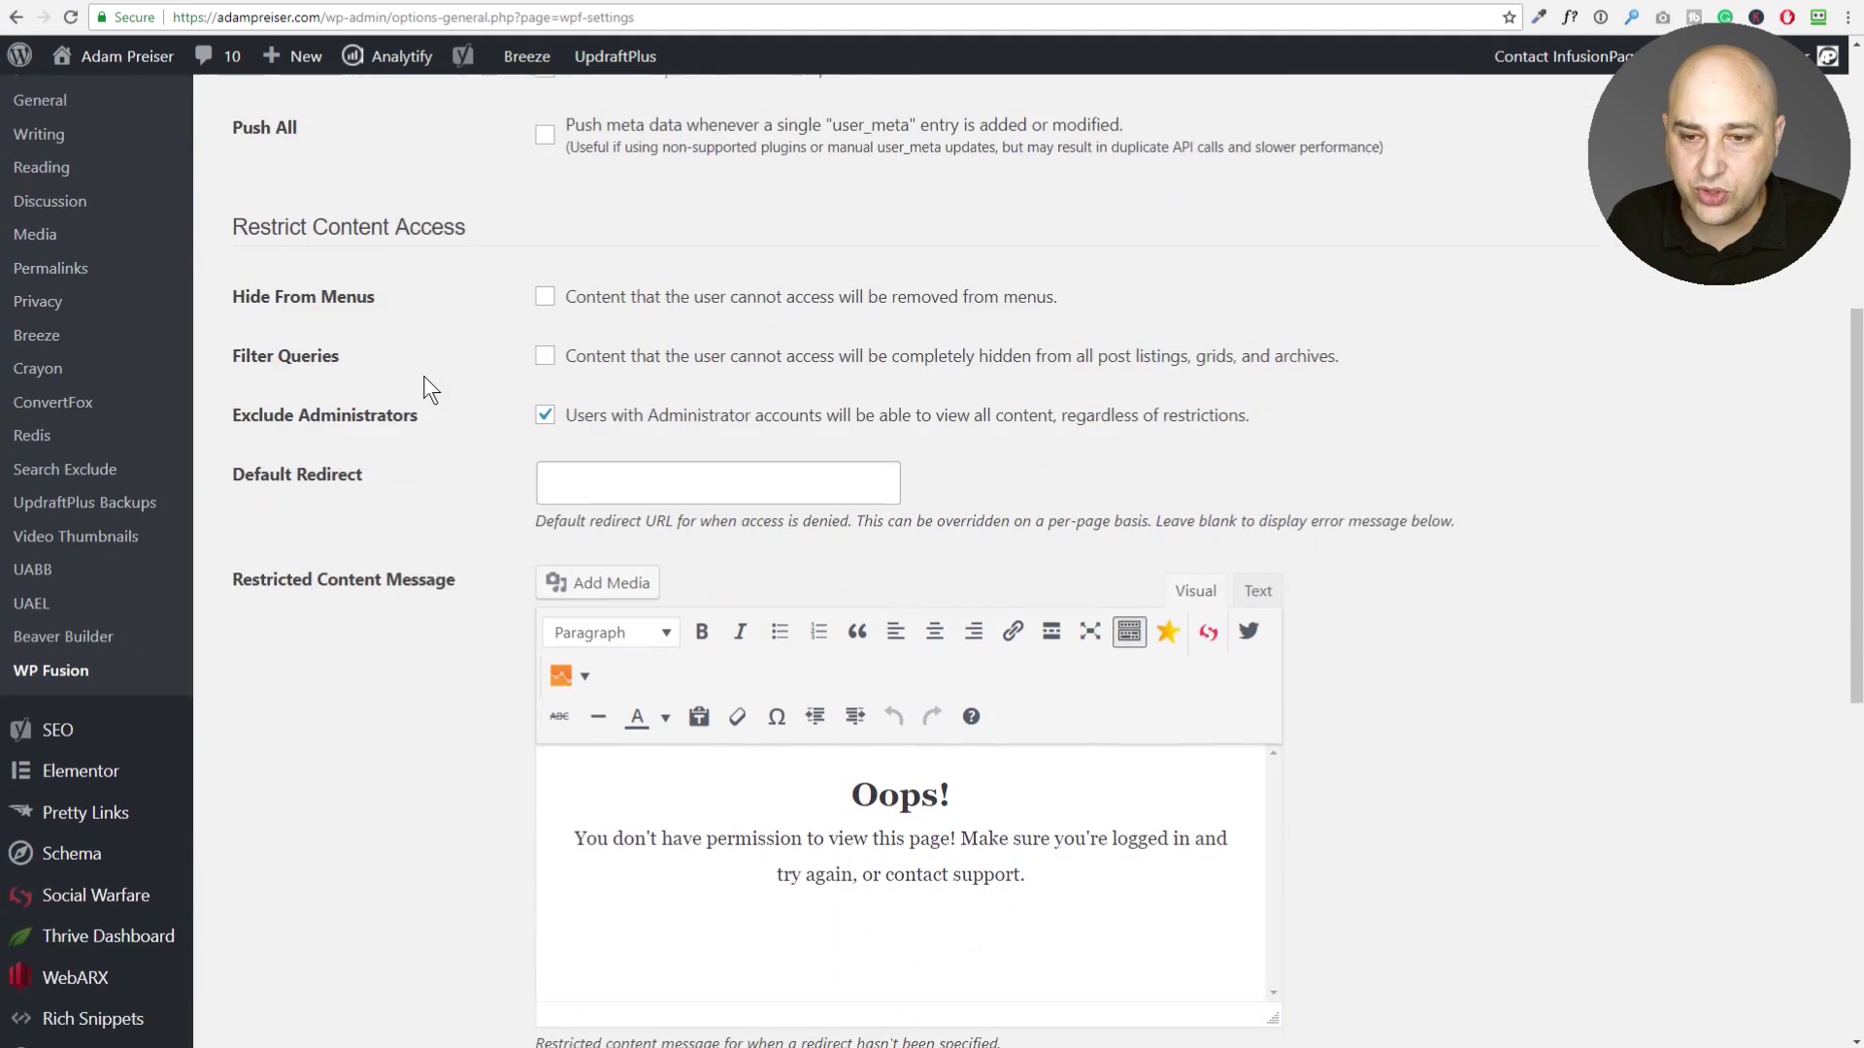
{"action": "scroll", "coordinate": [423, 388], "scroll_direction": "down", "scroll_amount": 1}
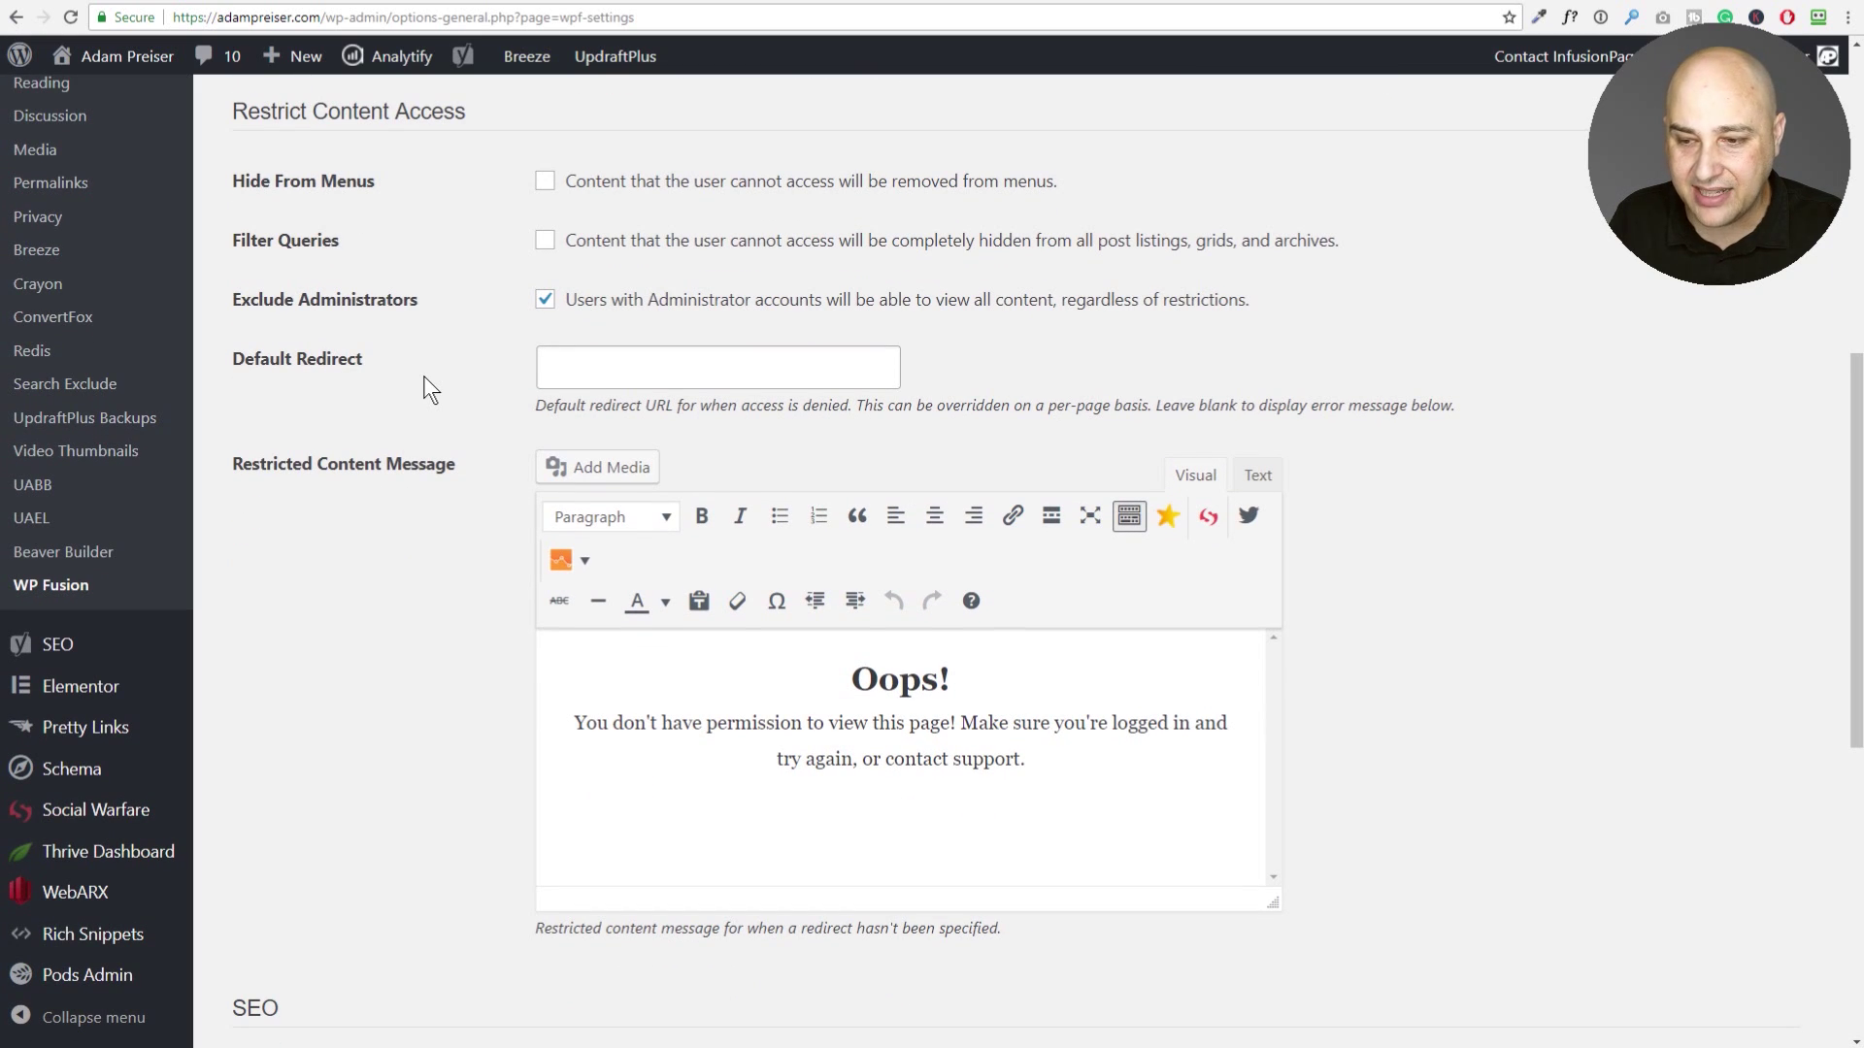
{"action": "scroll", "coordinate": [424, 378], "scroll_direction": "down", "scroll_amount": 7}
{"action": "scroll", "coordinate": [424, 379], "scroll_direction": "down", "scroll_amount": 1}
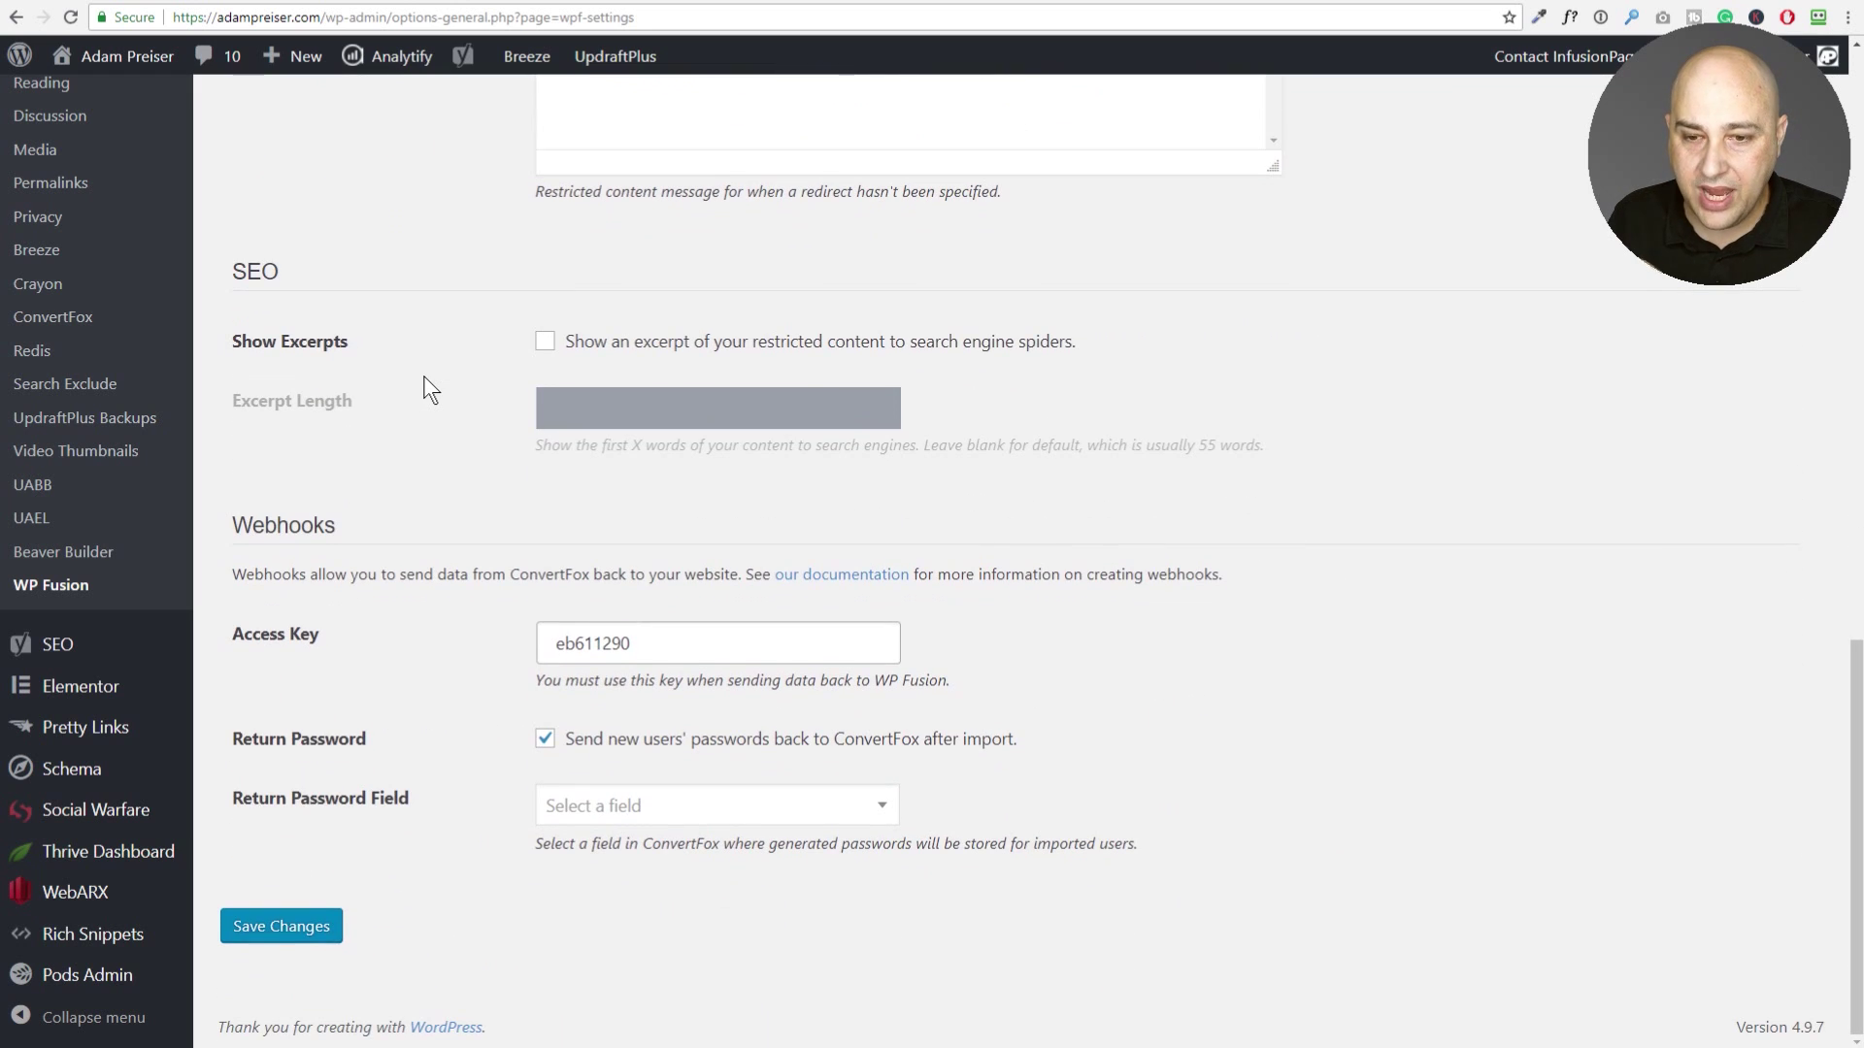
{"action": "scroll", "coordinate": [435, 403], "scroll_direction": "up", "scroll_amount": 20}
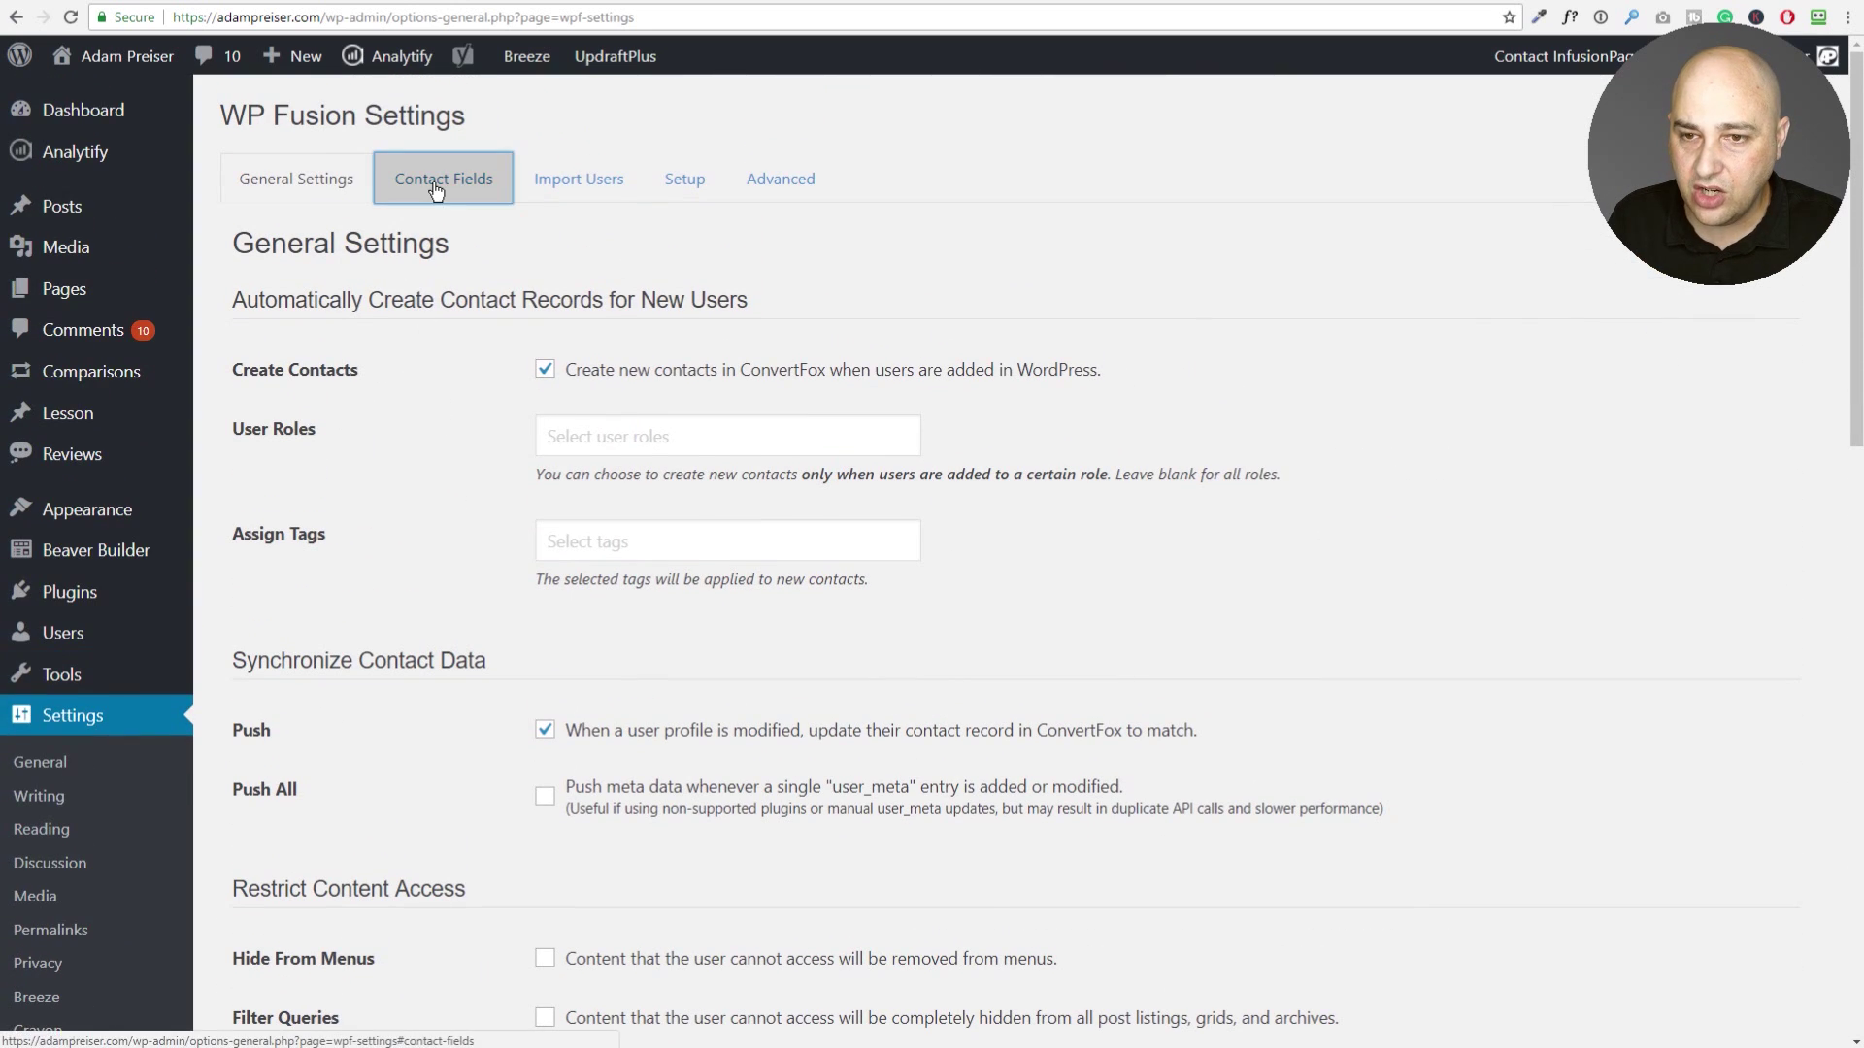
Examine WP Fusion's Contact Fields, Import Users and Advanced settings, including system settings and batch operations.
{"action": "left_click", "coordinate": [433, 186]}
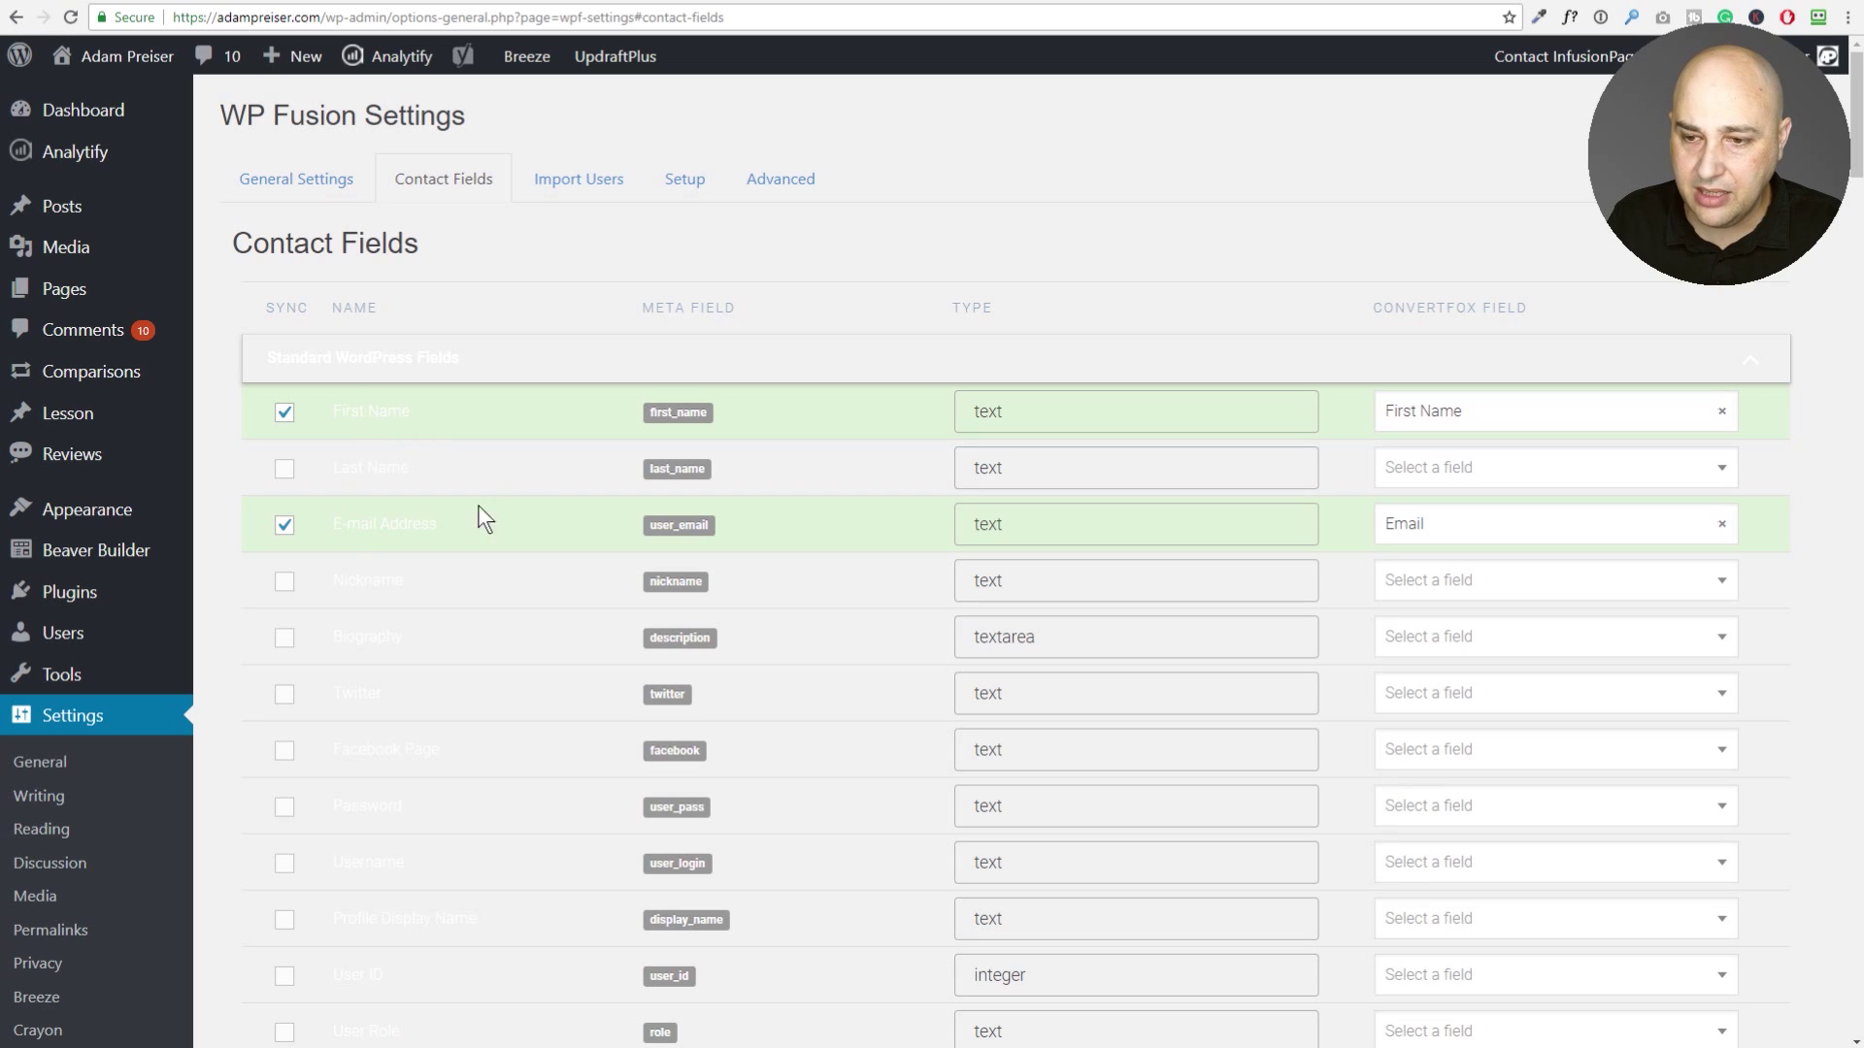
{"action": "left_click", "coordinate": [594, 185]}
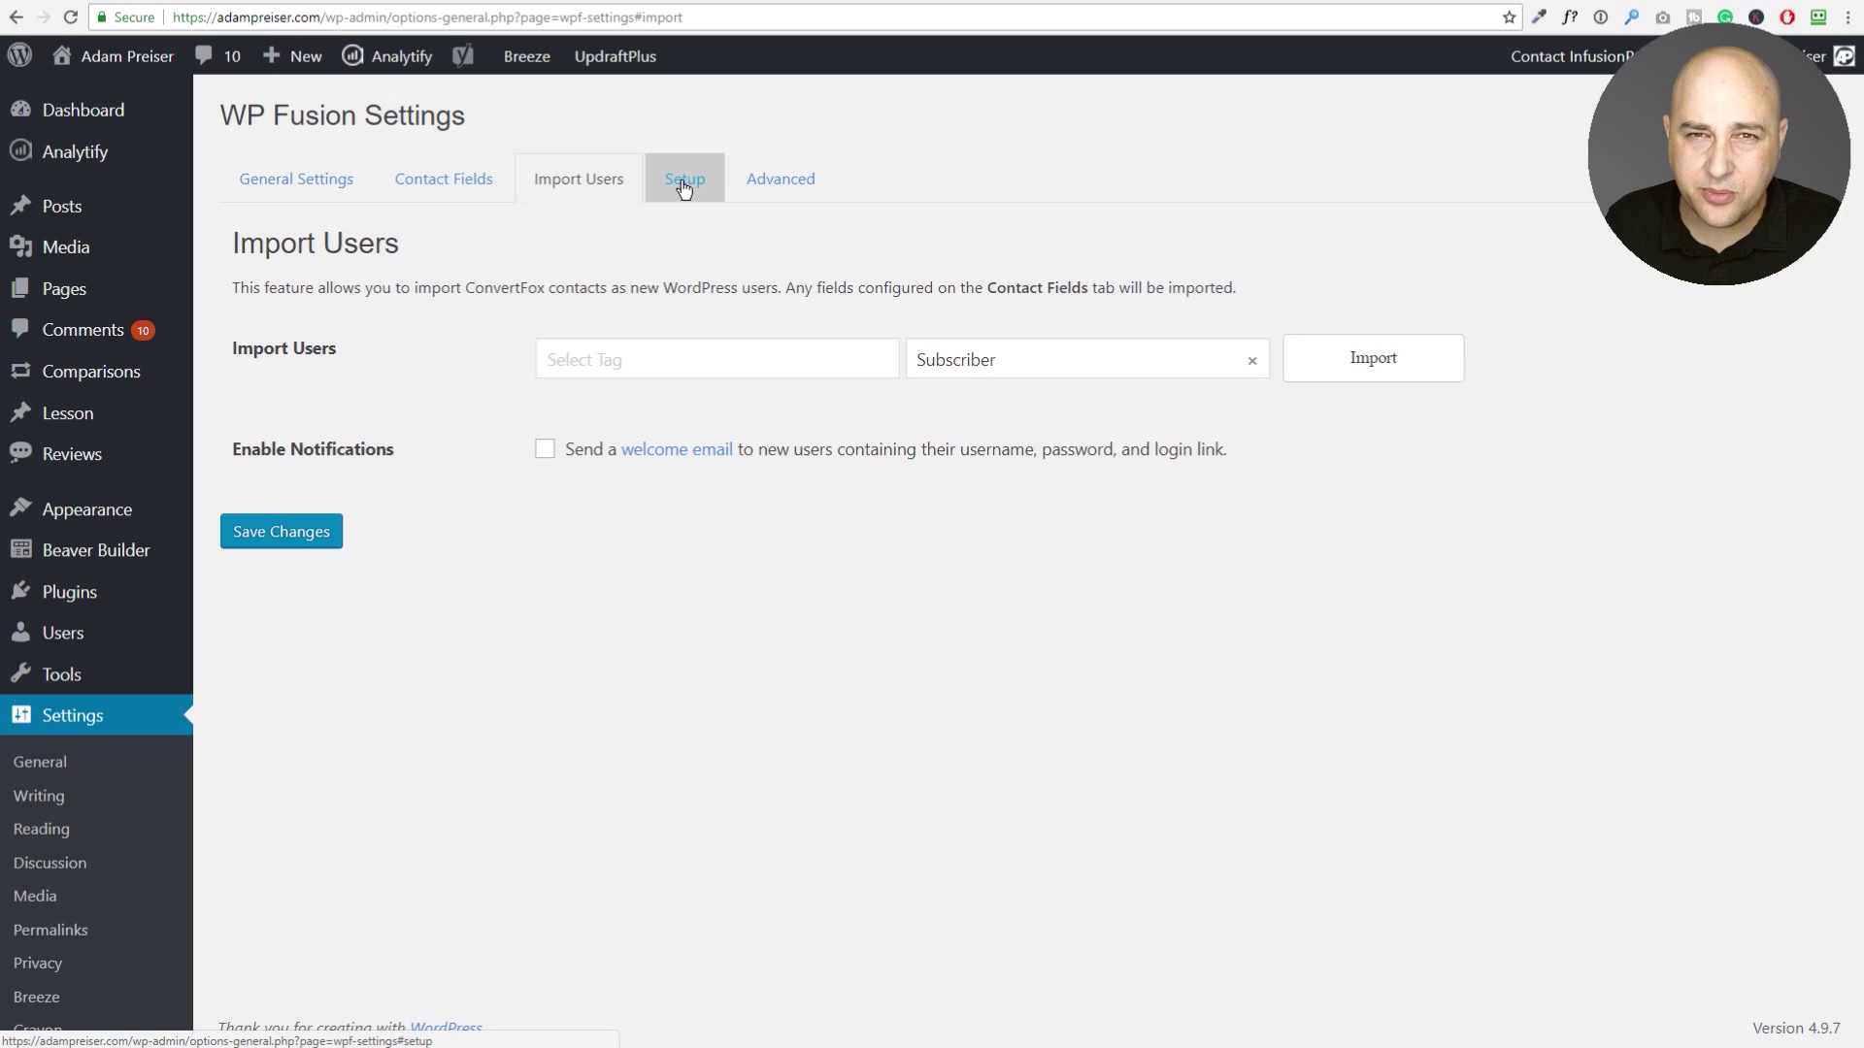
{"action": "left_click", "coordinate": [805, 170]}
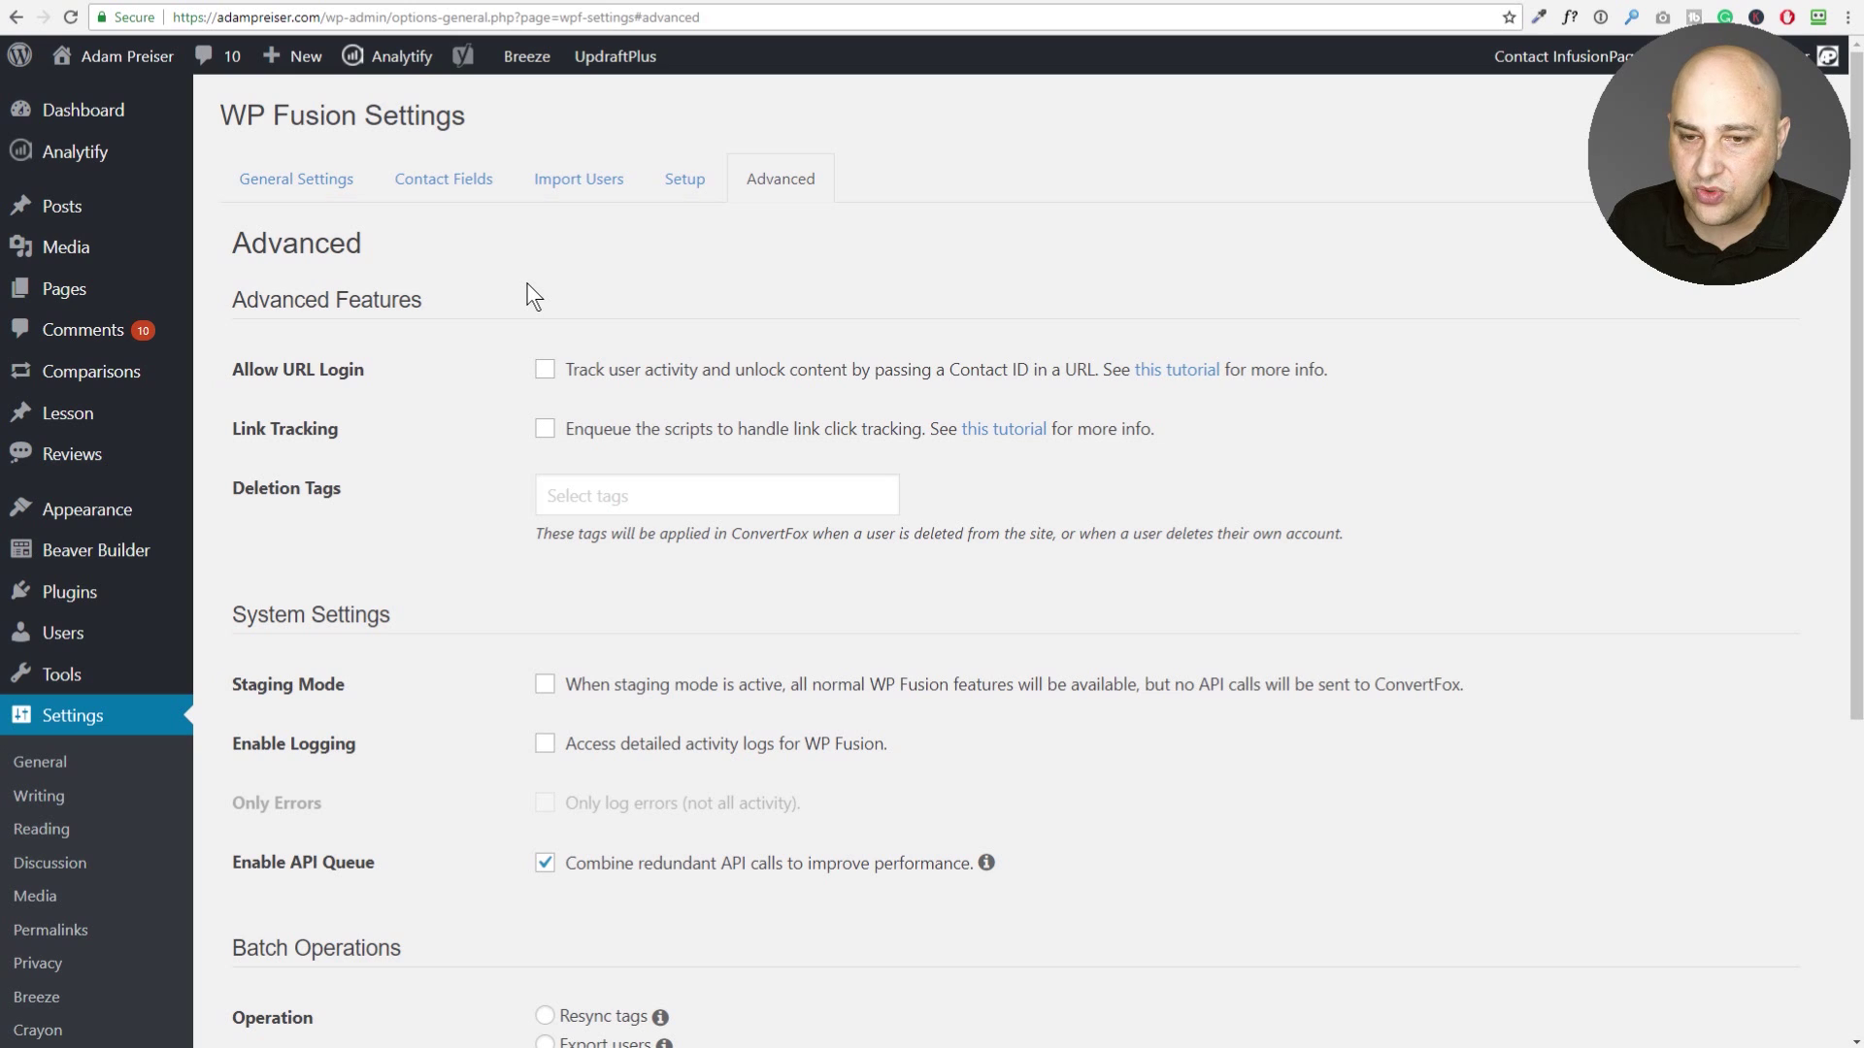
{"action": "scroll", "coordinate": [532, 294], "scroll_direction": "down", "scroll_amount": 6}
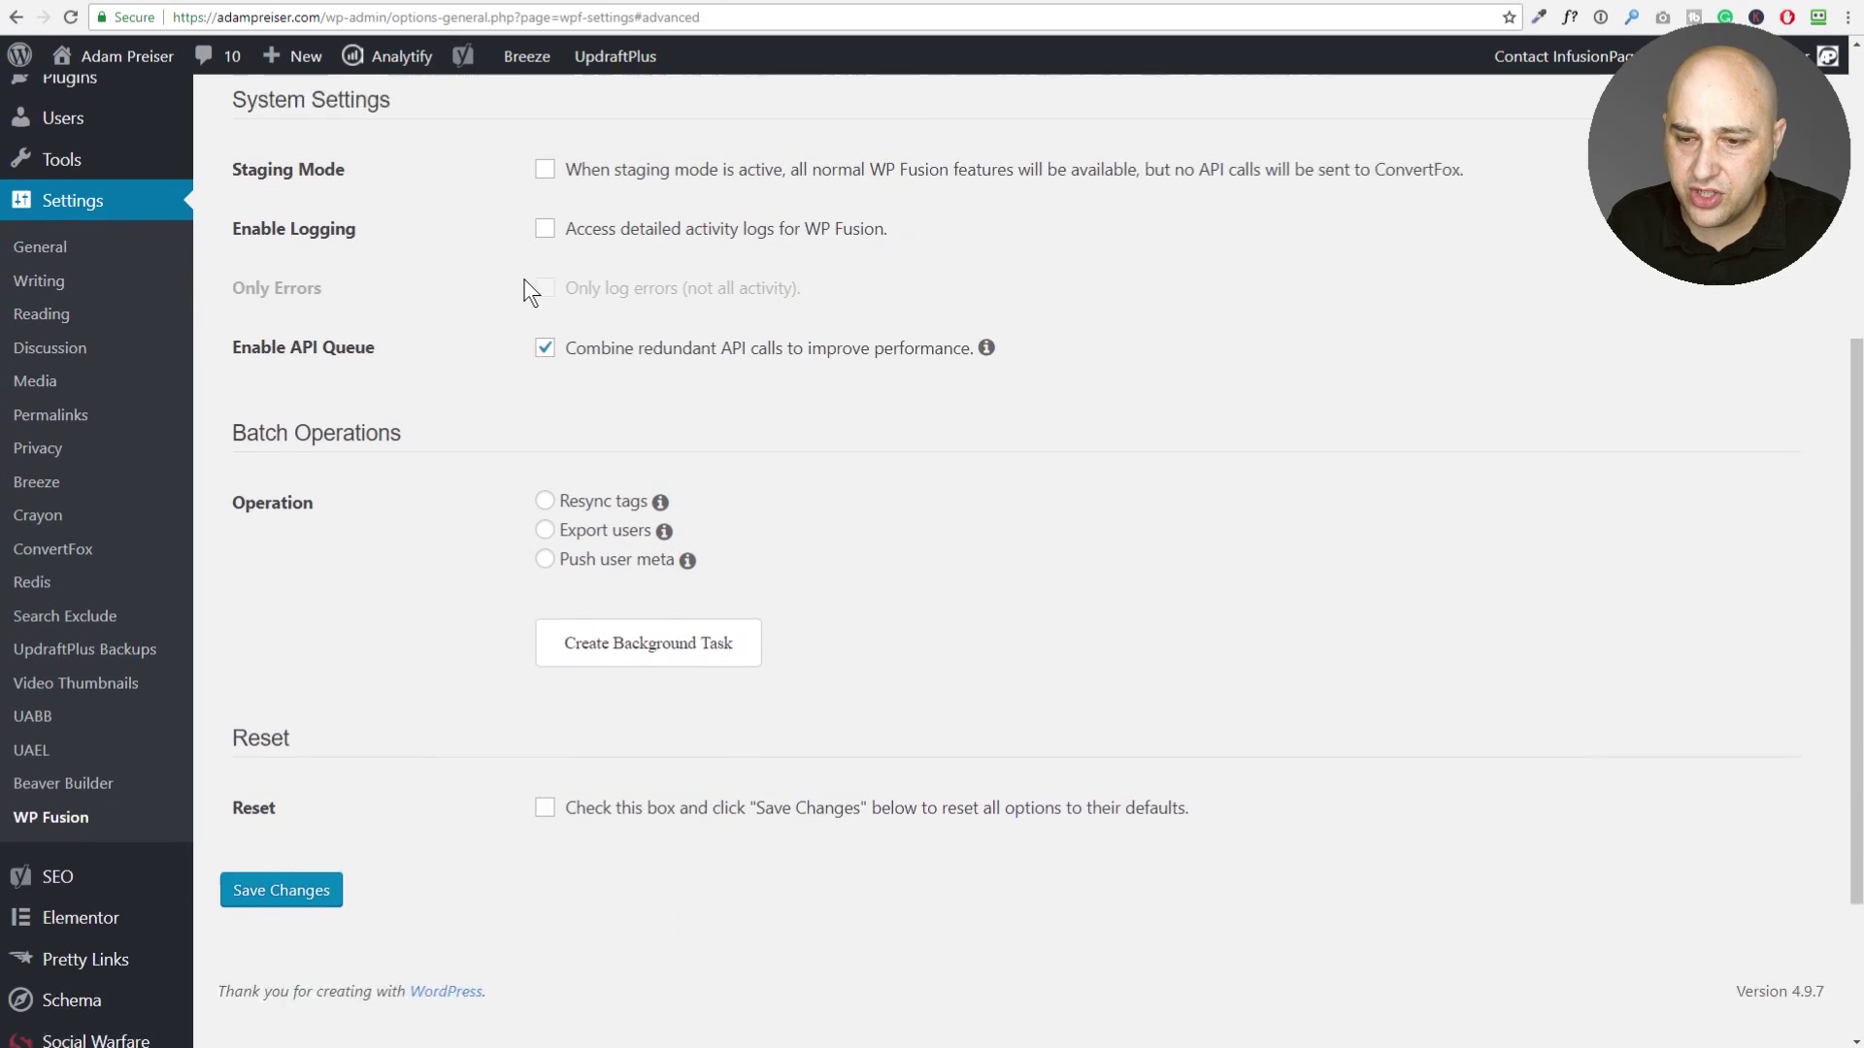
{"action": "scroll", "coordinate": [532, 294], "scroll_direction": "up", "scroll_amount": 6}
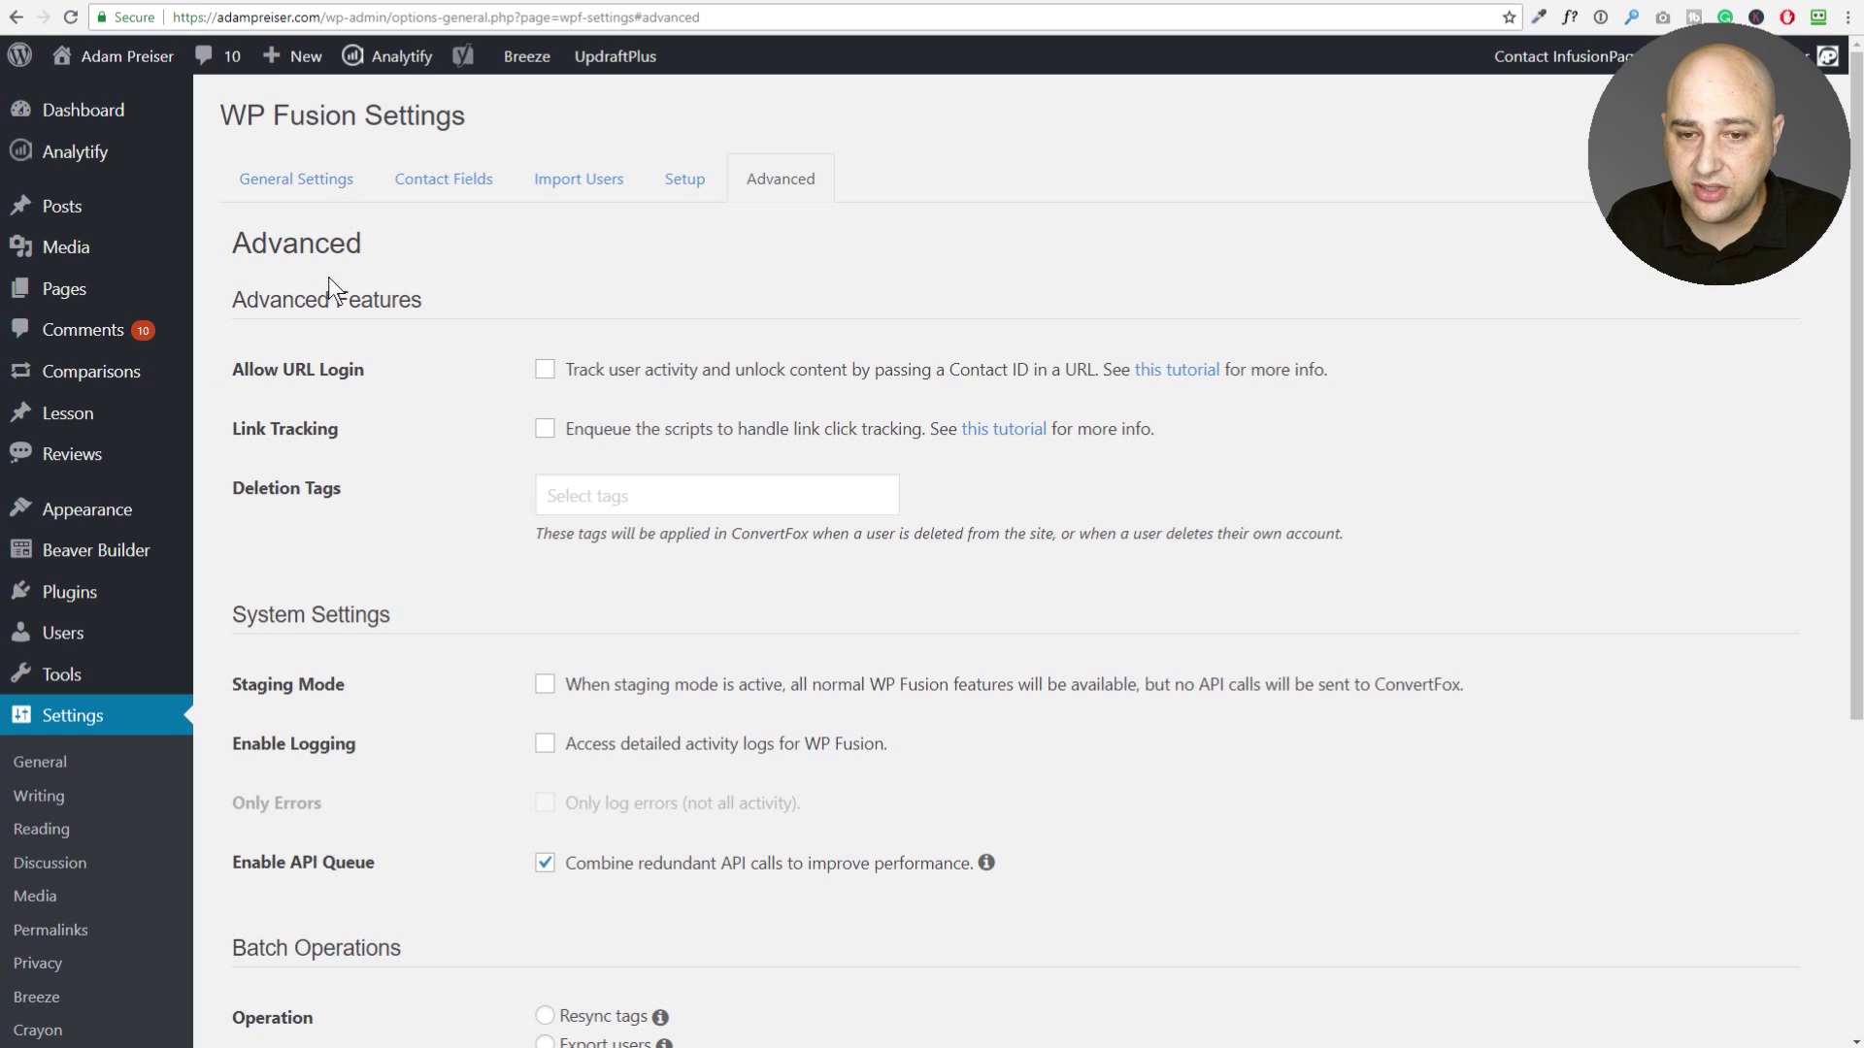
Start a new WordPress page.
{"action": "mouse_move", "coordinate": [117, 289]}
{"action": "left_click", "coordinate": [245, 328]}
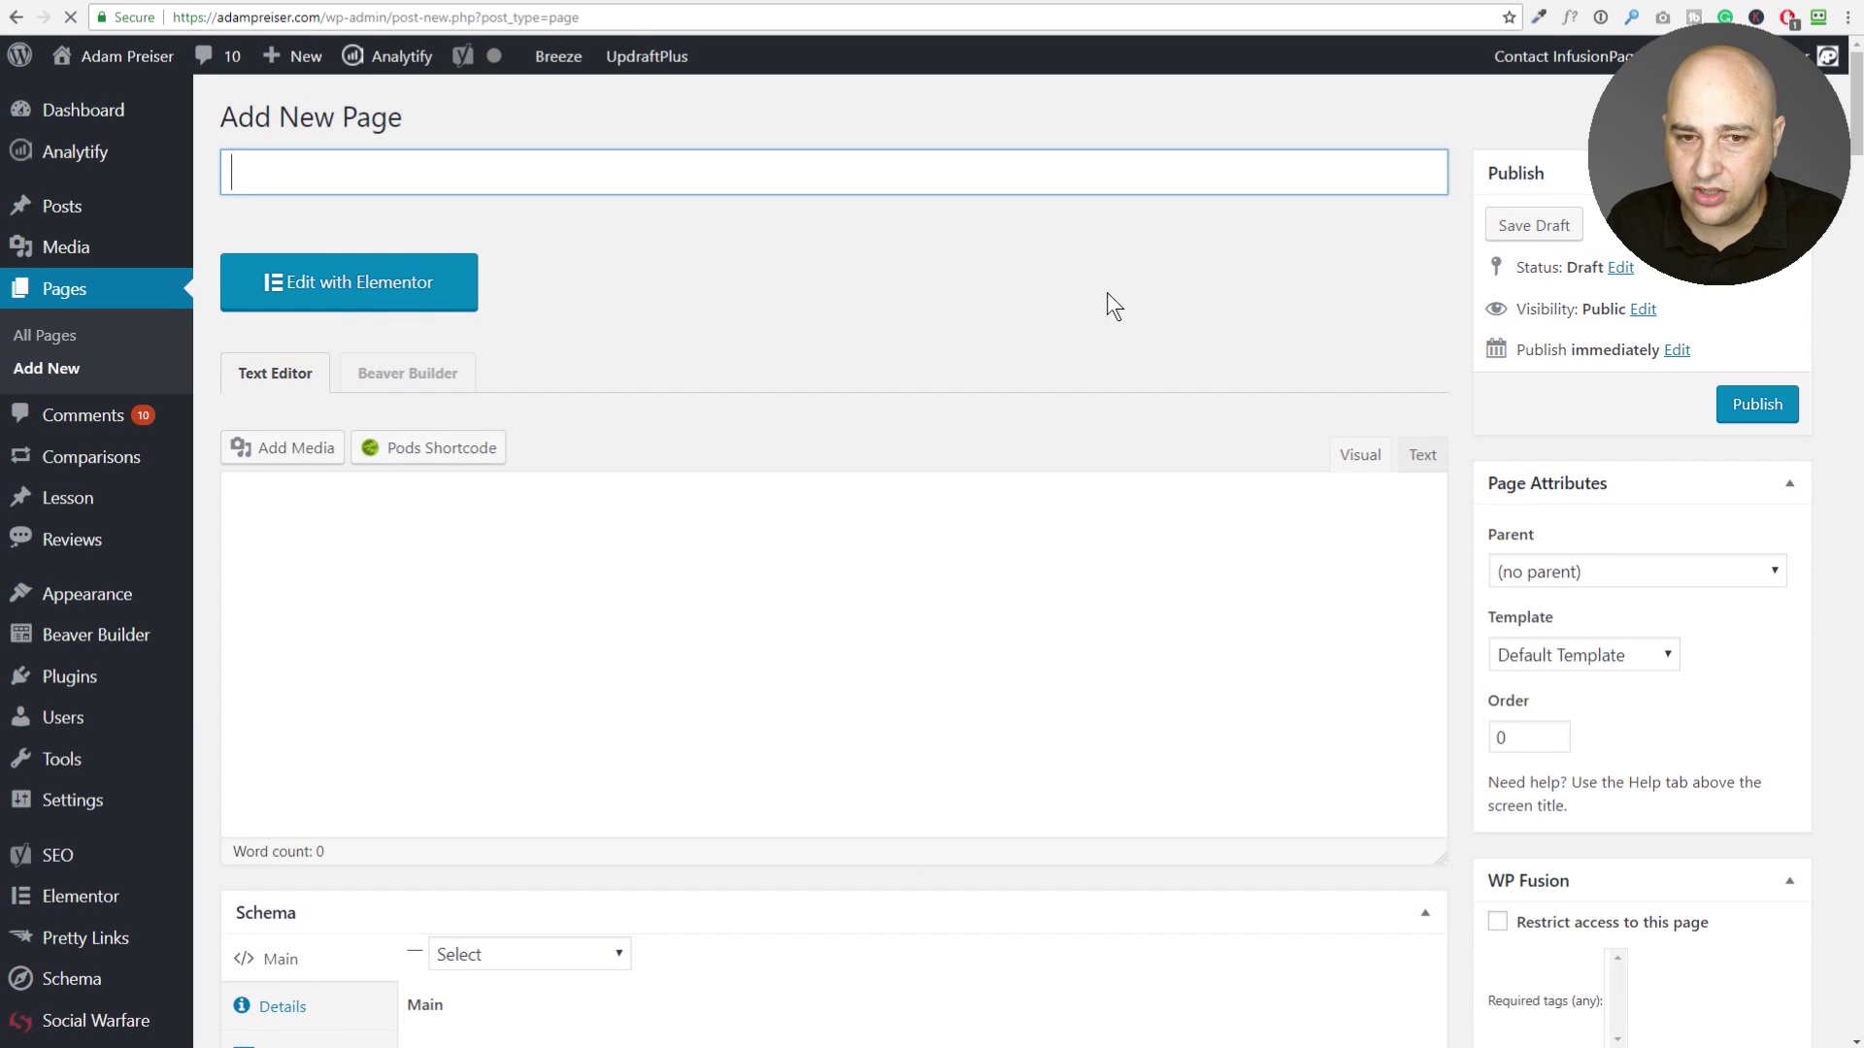
Examine the page's WP Fusion options for restricting access, redirecting, applying tags on view and delaying tag application.
{"action": "scroll", "coordinate": [1543, 424], "scroll_direction": "down", "scroll_amount": 3}
{"action": "scroll", "coordinate": [1543, 424], "scroll_direction": "down", "scroll_amount": 3}
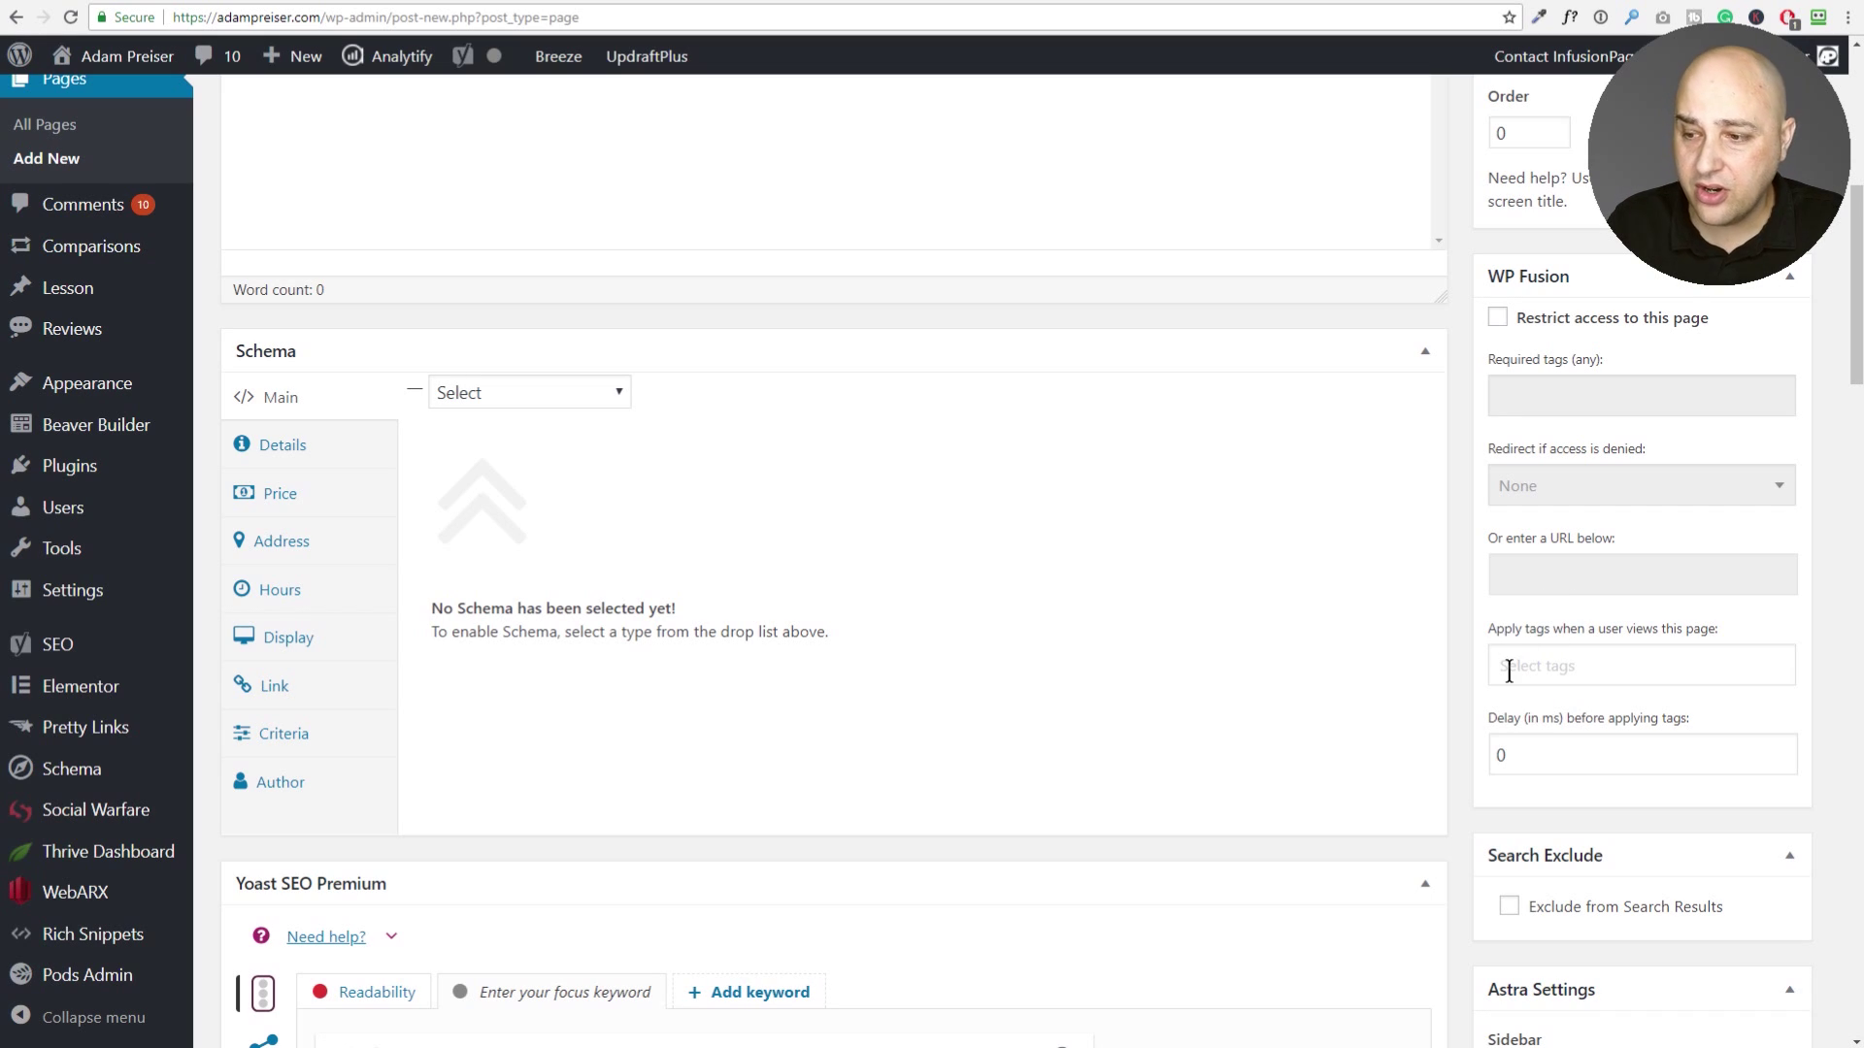
{"action": "left_click", "coordinate": [1531, 747]}
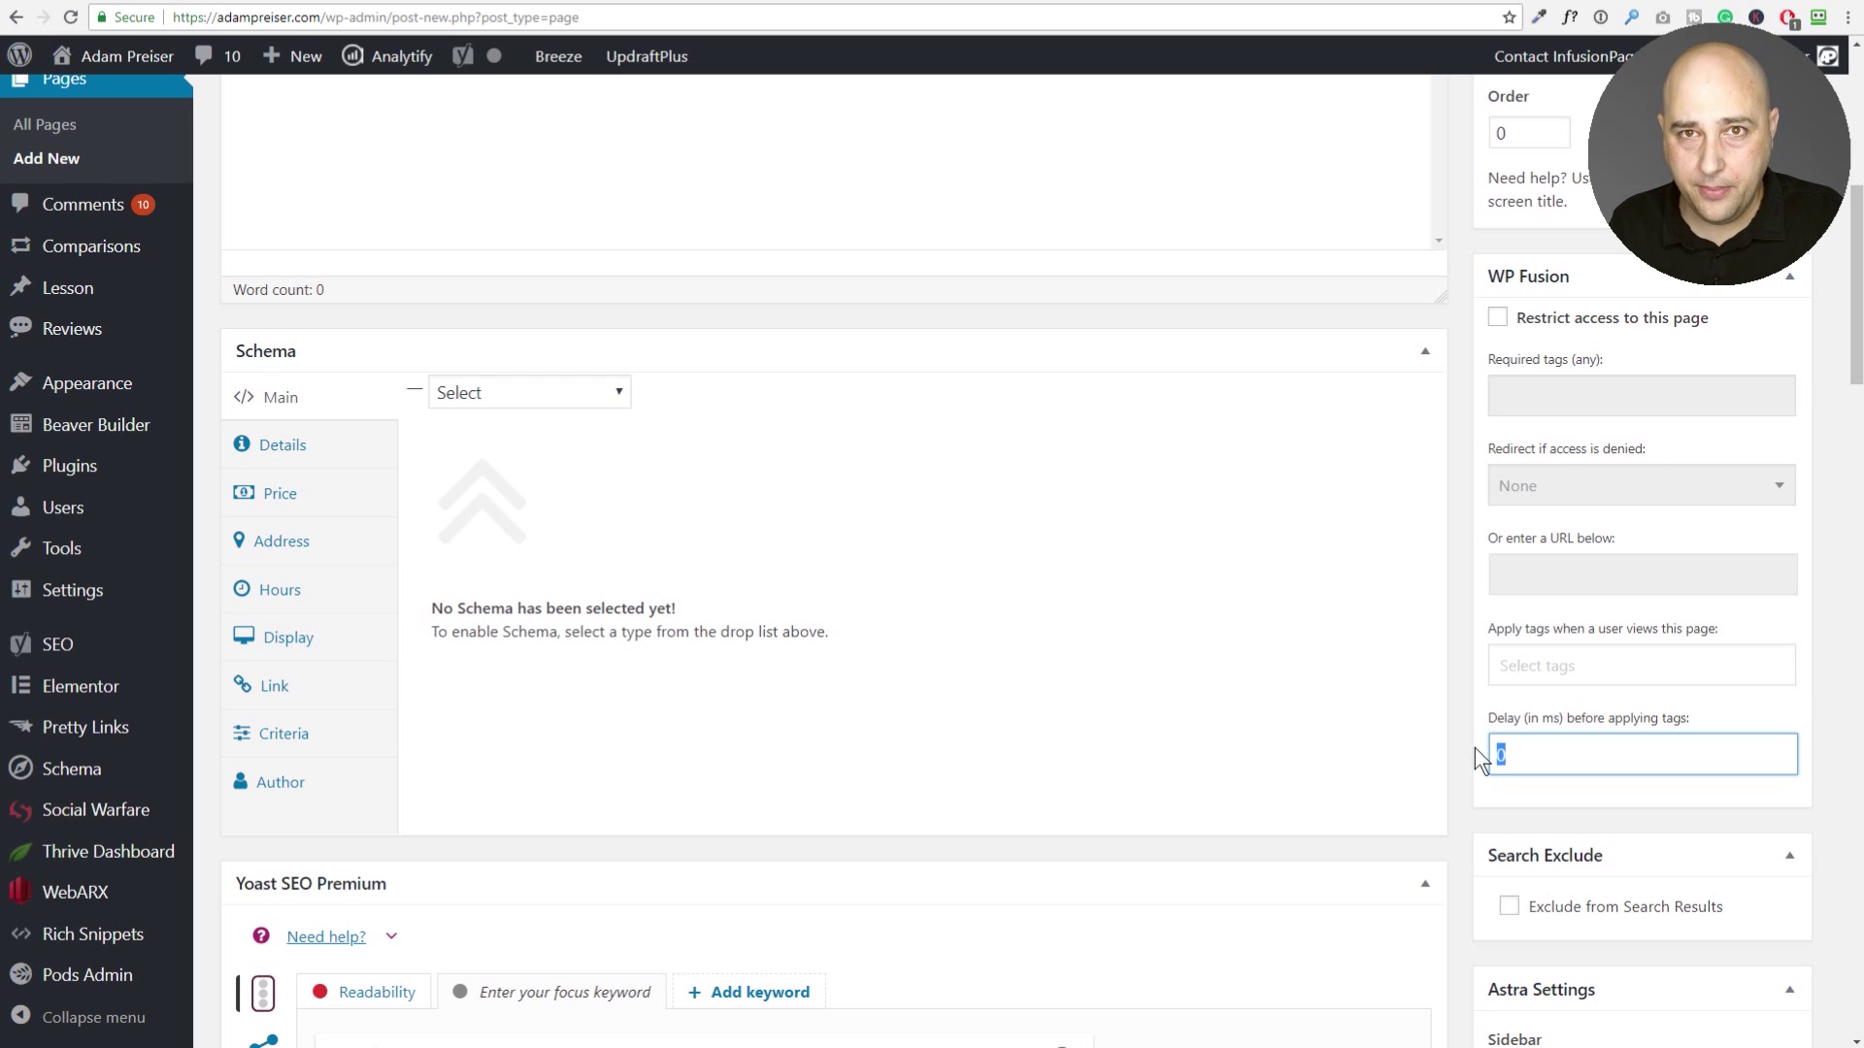
{"action": "scroll", "coordinate": [1282, 713], "scroll_direction": "up", "scroll_amount": 7}
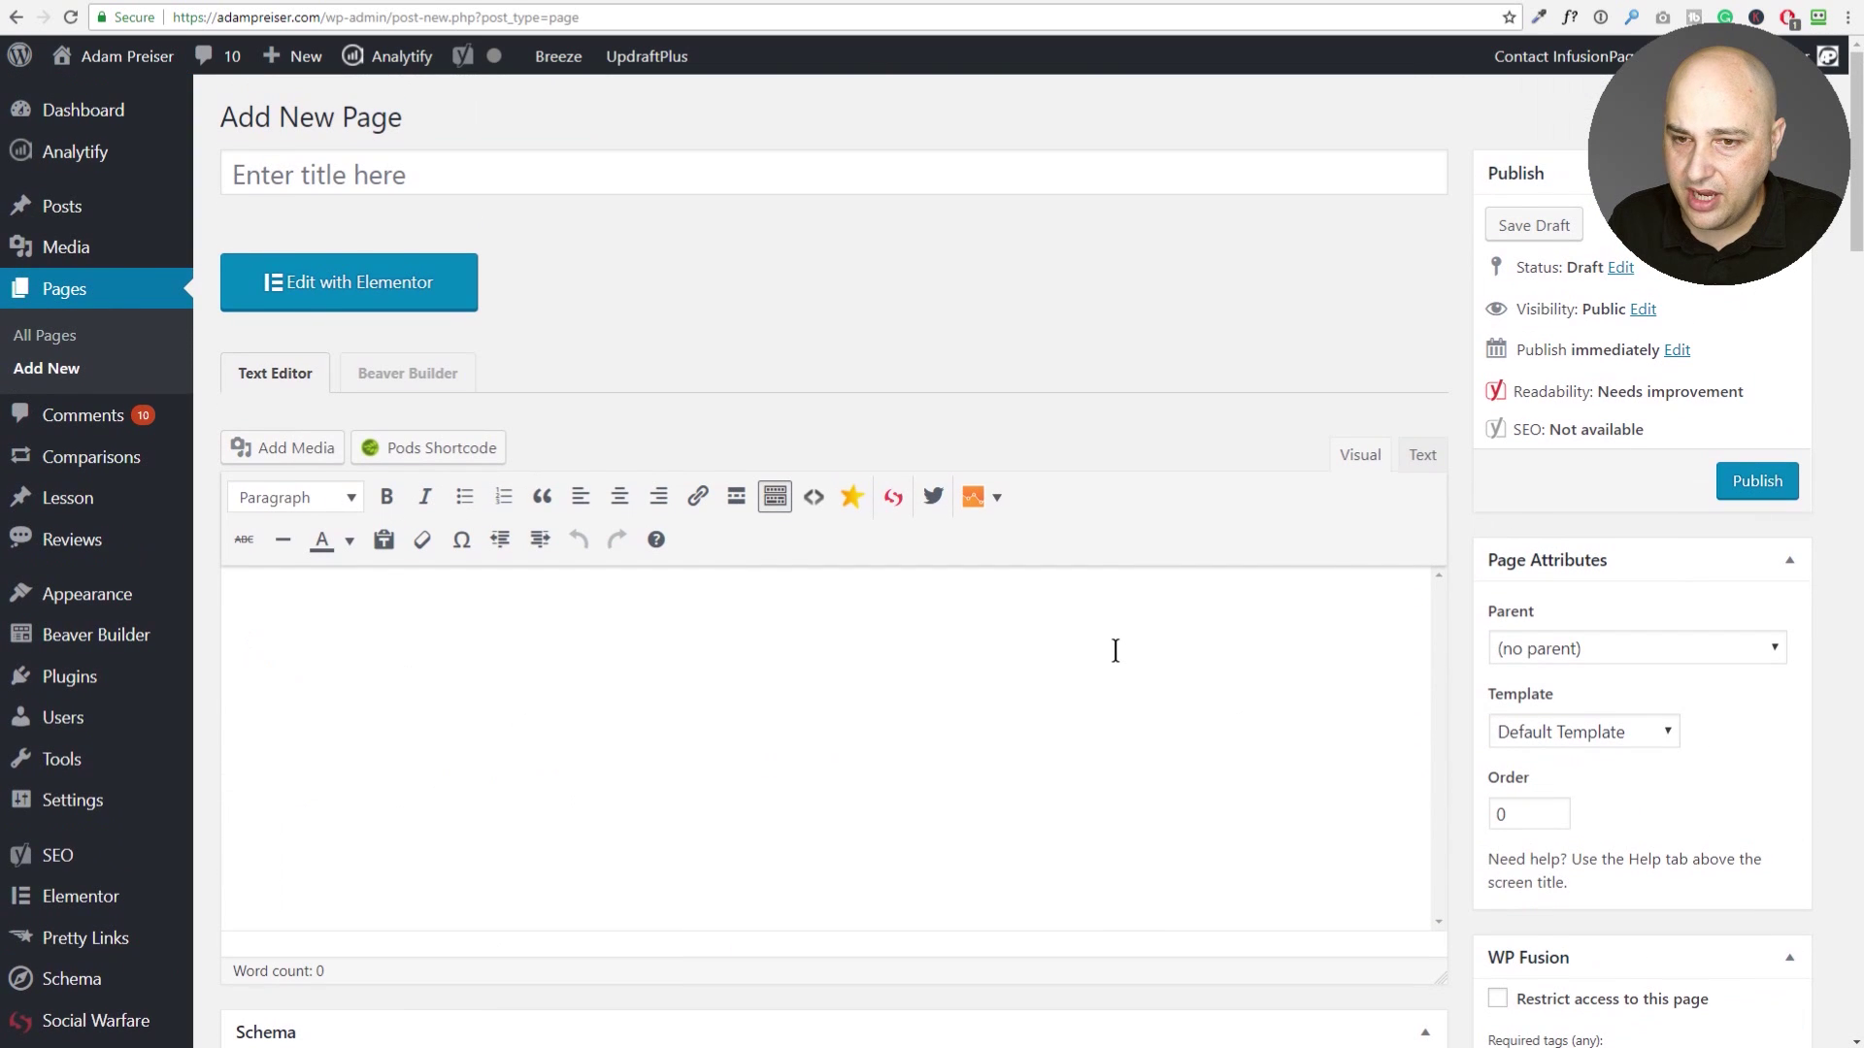
Open the new page in Elementor and add a Text Editor widget to it.
{"action": "left_click", "coordinate": [374, 285]}
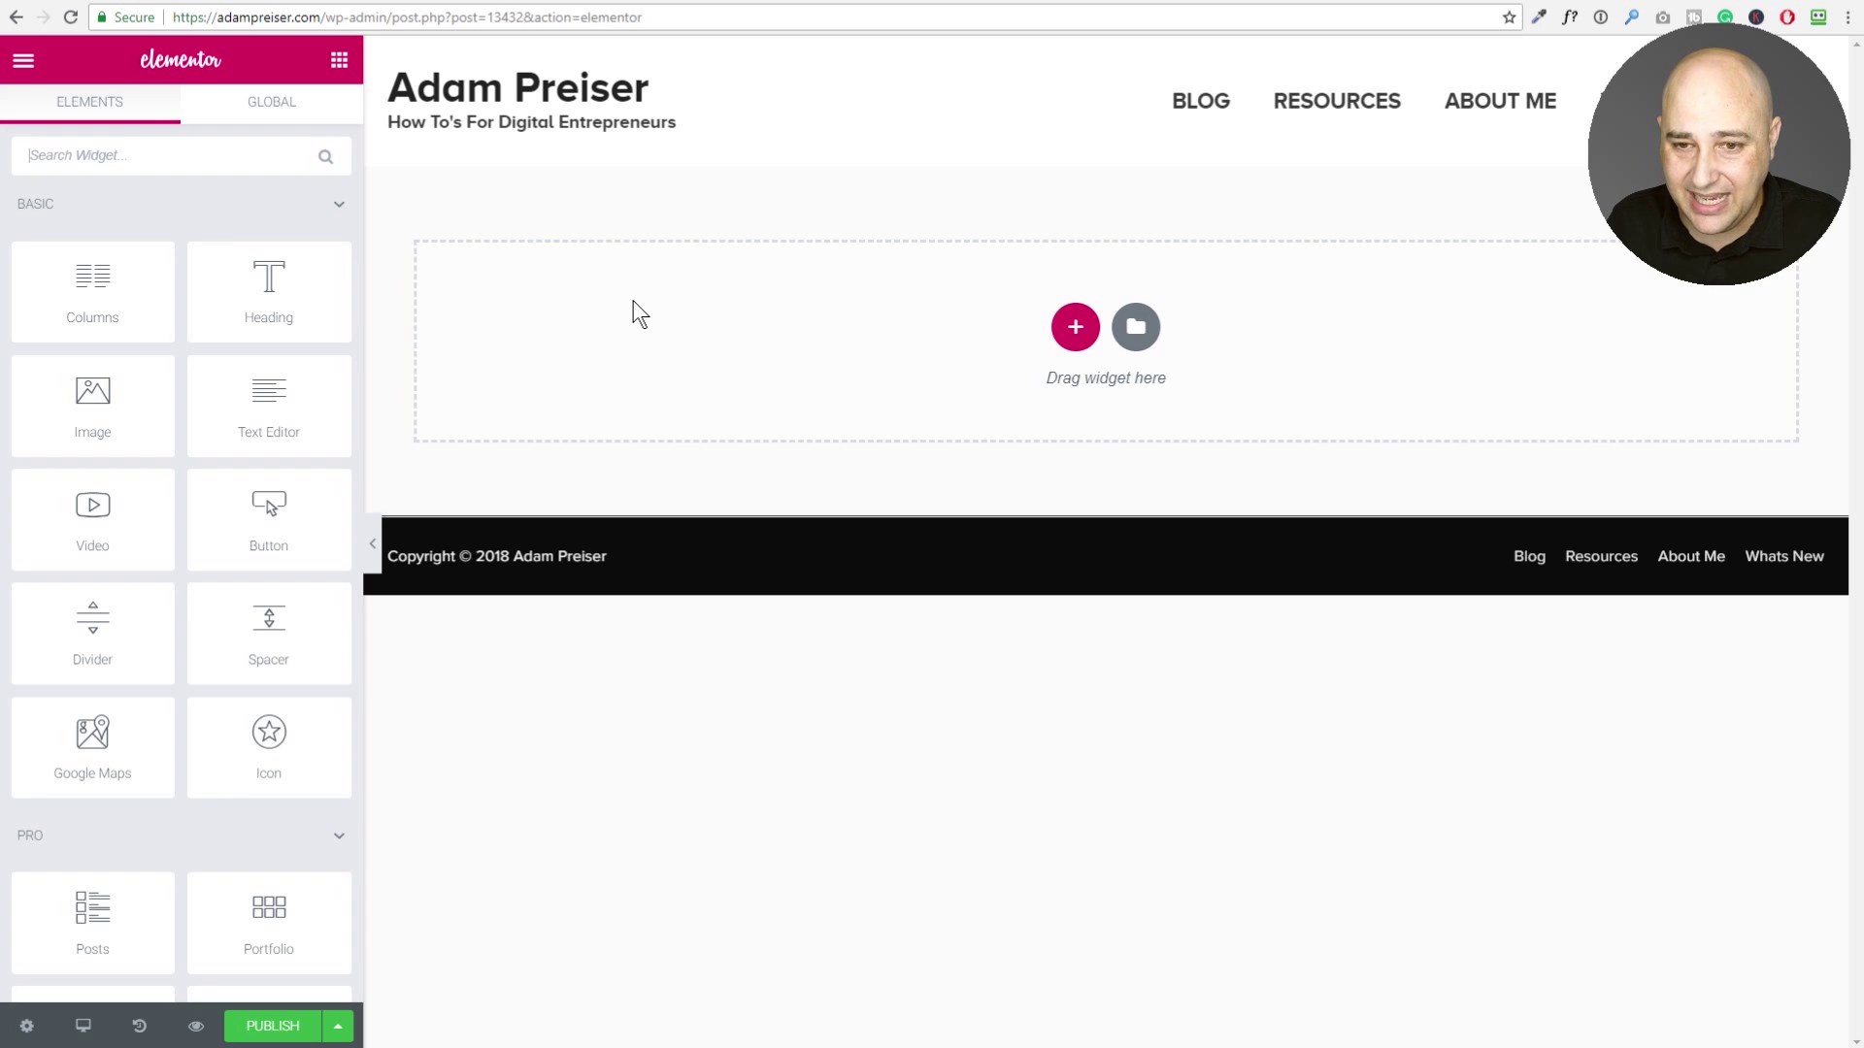
{"action": "mouse_move", "coordinate": [214, 291]}
{"action": "left_mouse_down"}
{"action": "mouse_move", "coordinate": [479, 304]}
{"action": "mouse_move", "coordinate": [220, 291]}
{"action": "left_mouse_up"}
{"action": "left_click_drag", "start_coordinate": [233, 416], "coordinate": [569, 353]}
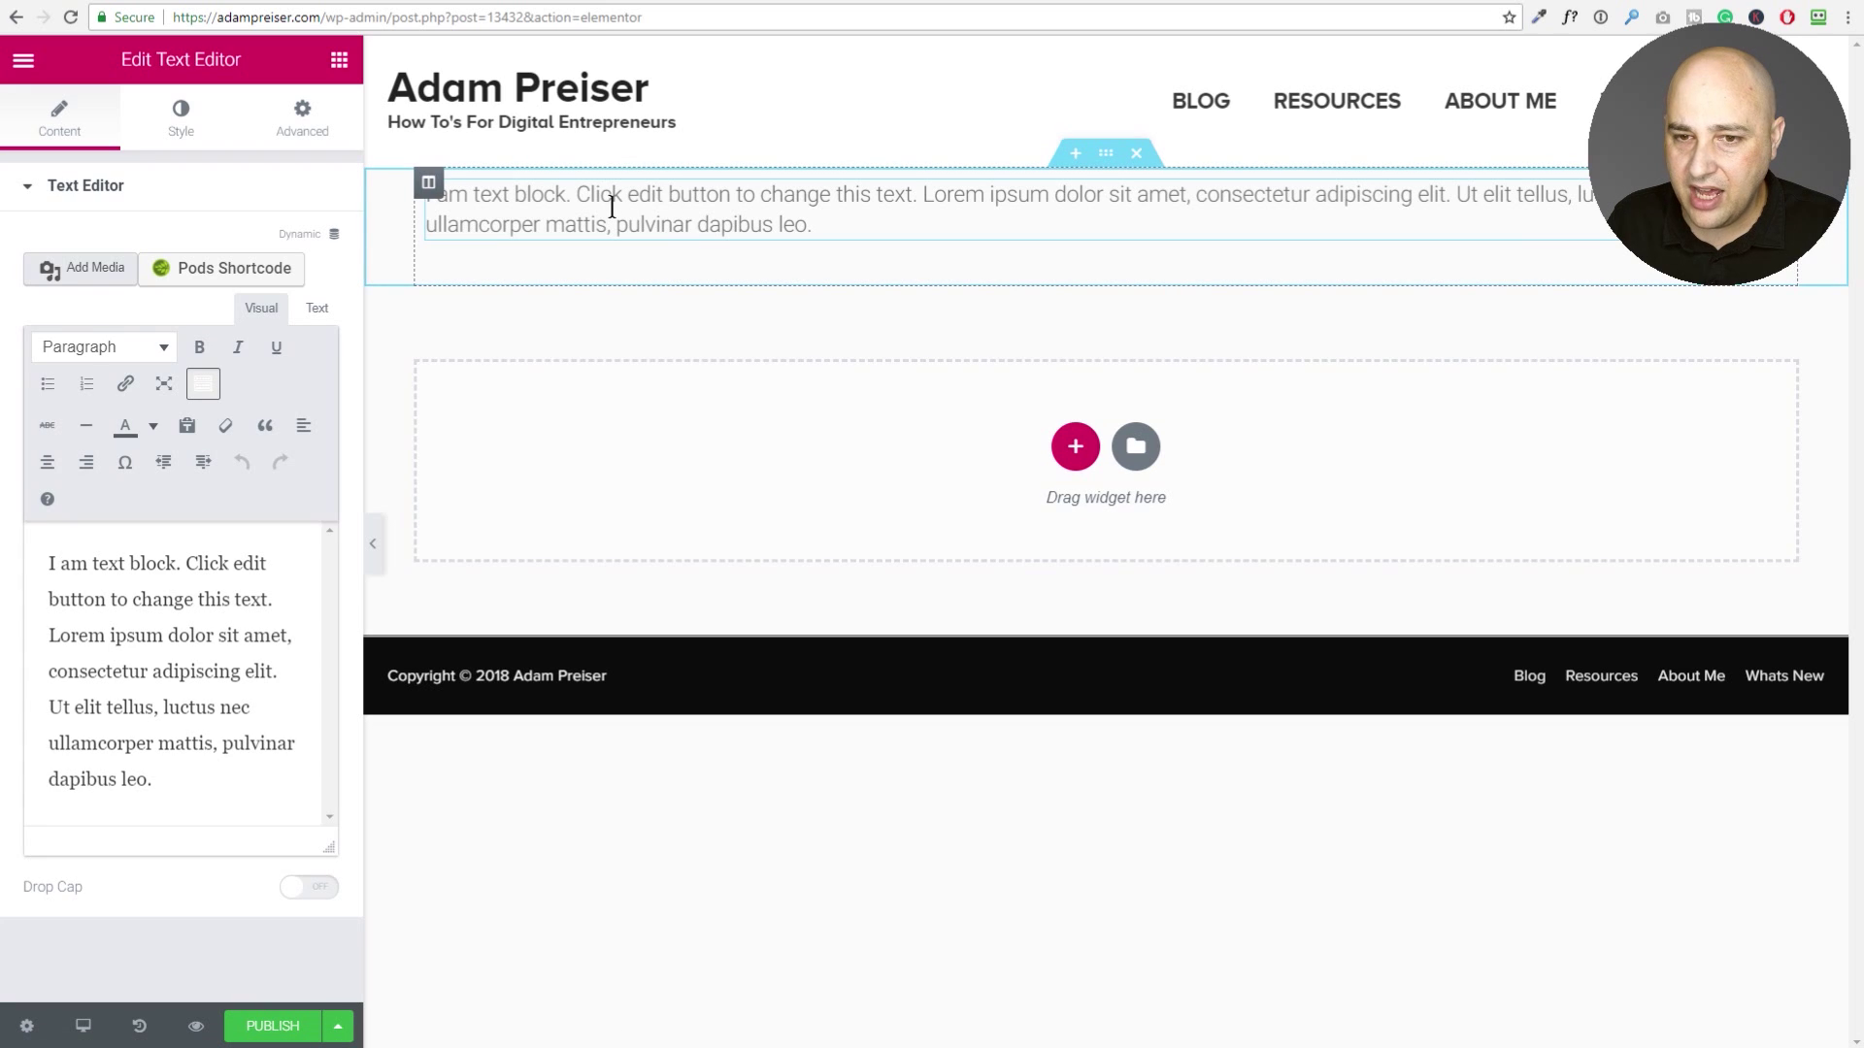
Examine the Text Editor widget's WP Fusion settings for ConvertFox Tags (Any) and ConvertFox Tags (Not).
{"action": "left_click", "coordinate": [301, 118]}
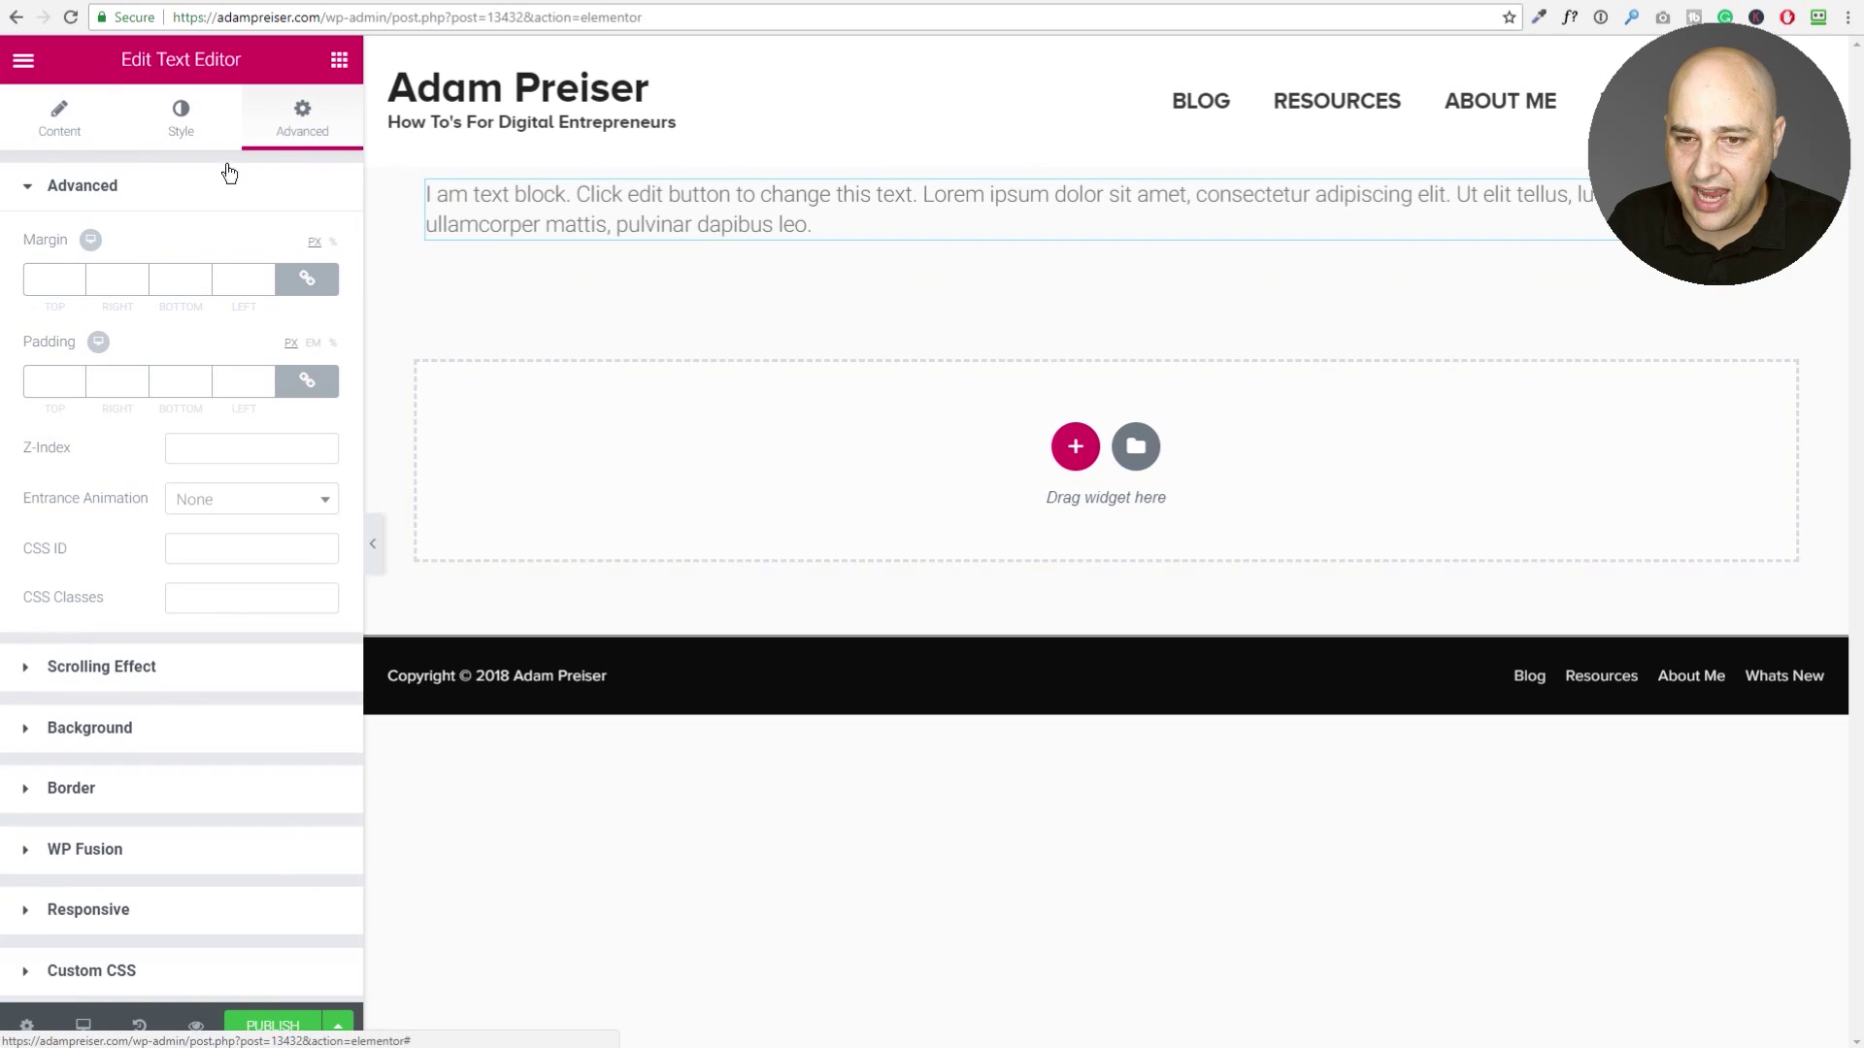
{"action": "left_click", "coordinate": [104, 852]}
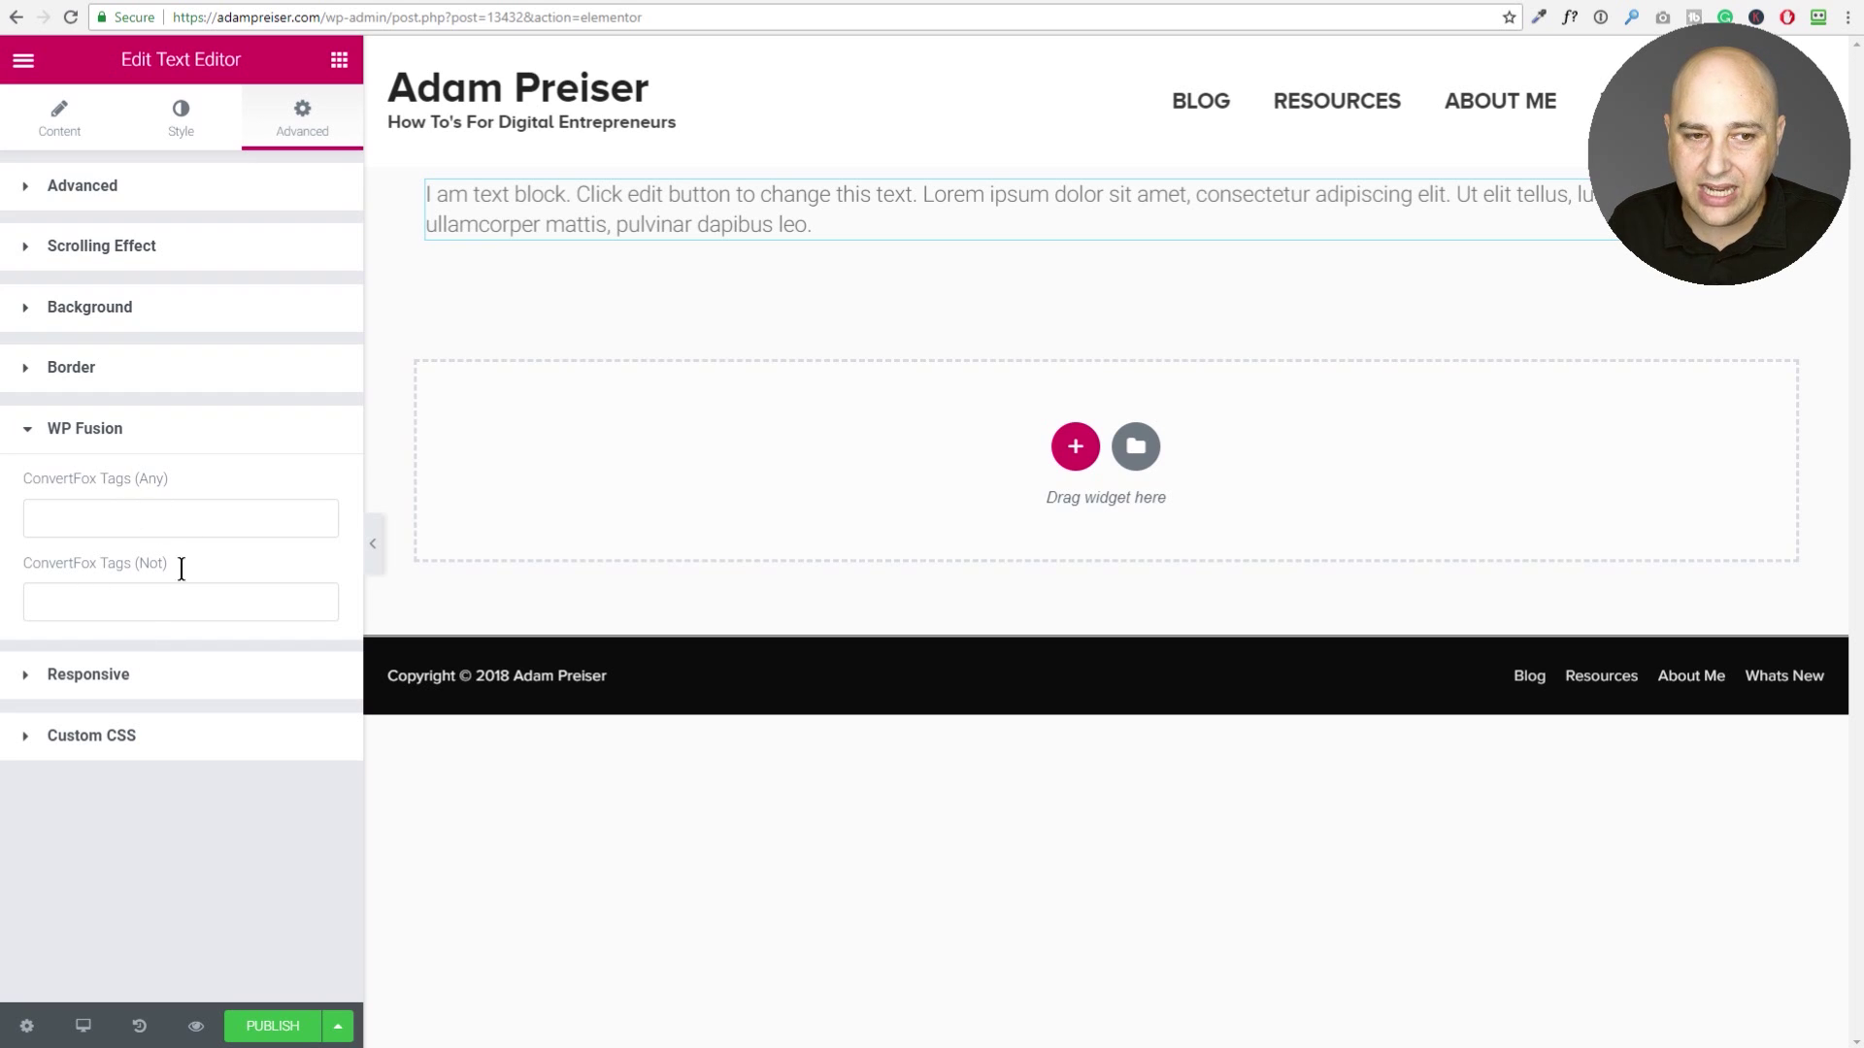
{"action": "left_click", "coordinate": [82, 437]}
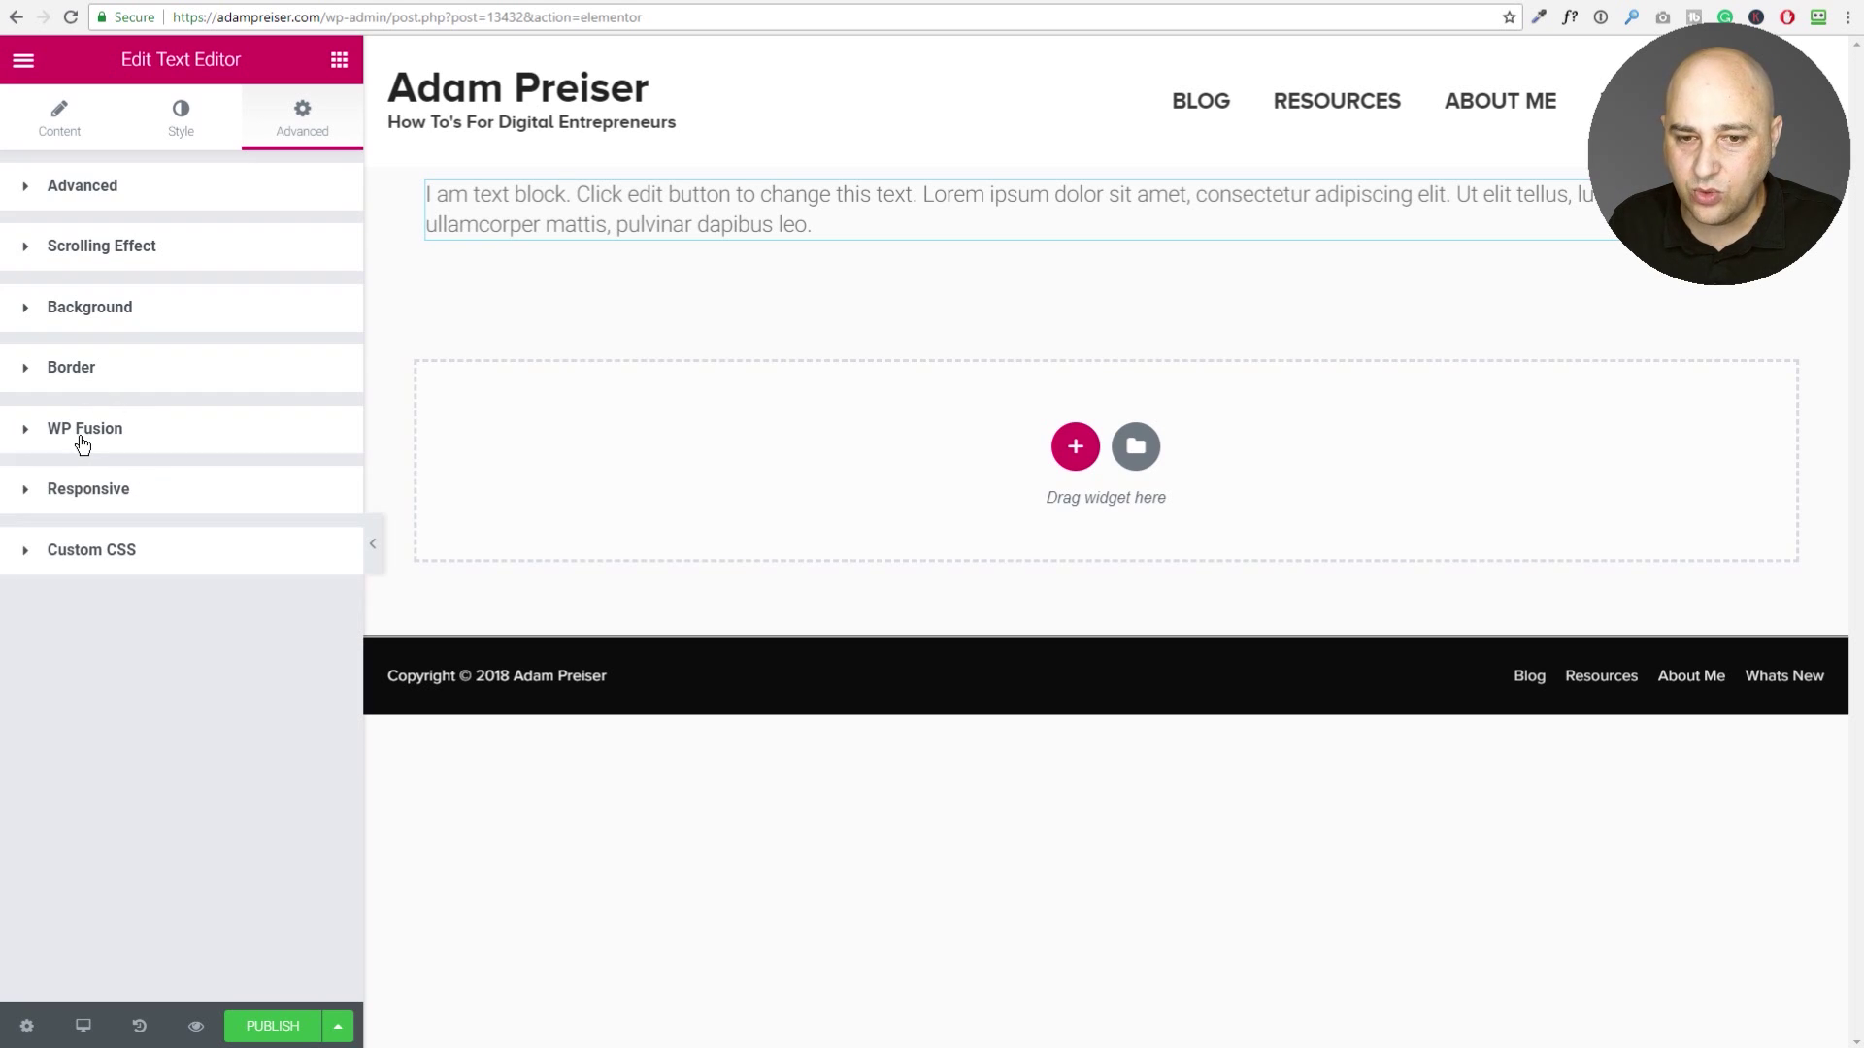
Leave Elementor, open a new page in Beaver Builder and add a Text Editor module.
{"action": "left_click", "coordinate": [16, 17]}
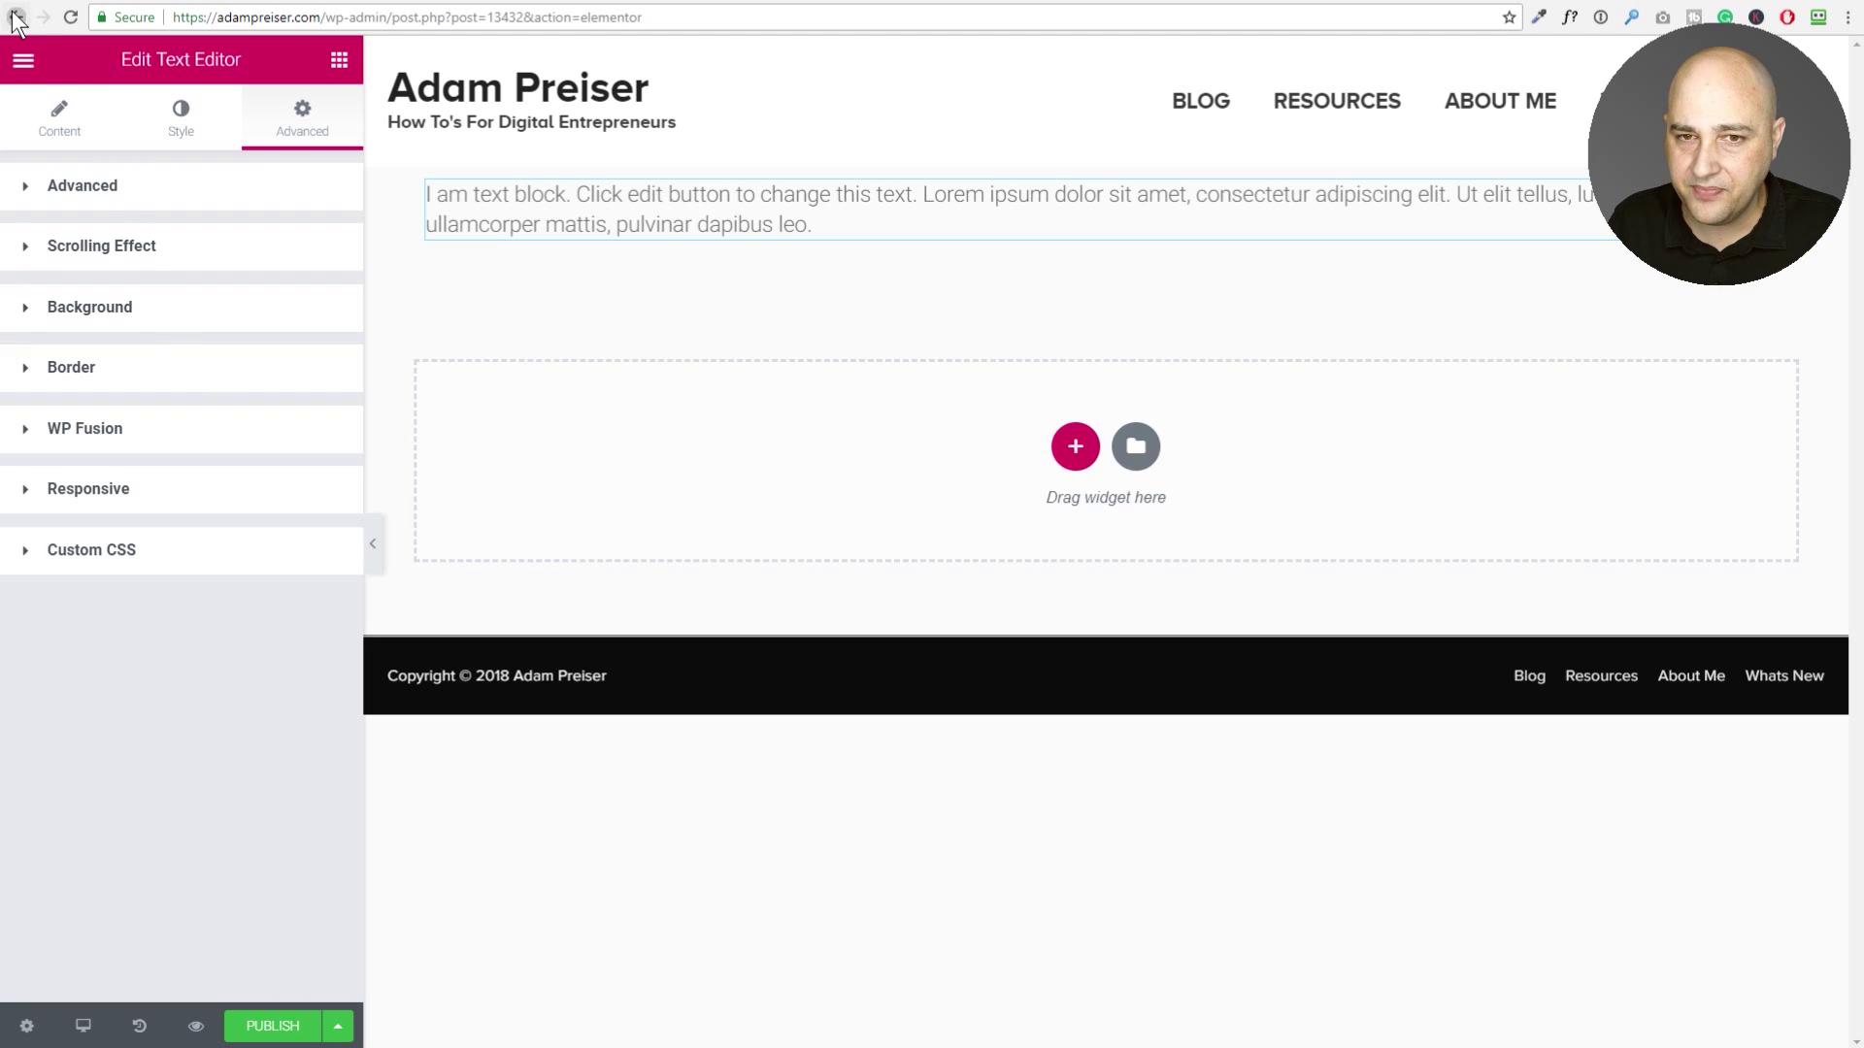
{"action": "left_click", "coordinate": [1019, 125]}
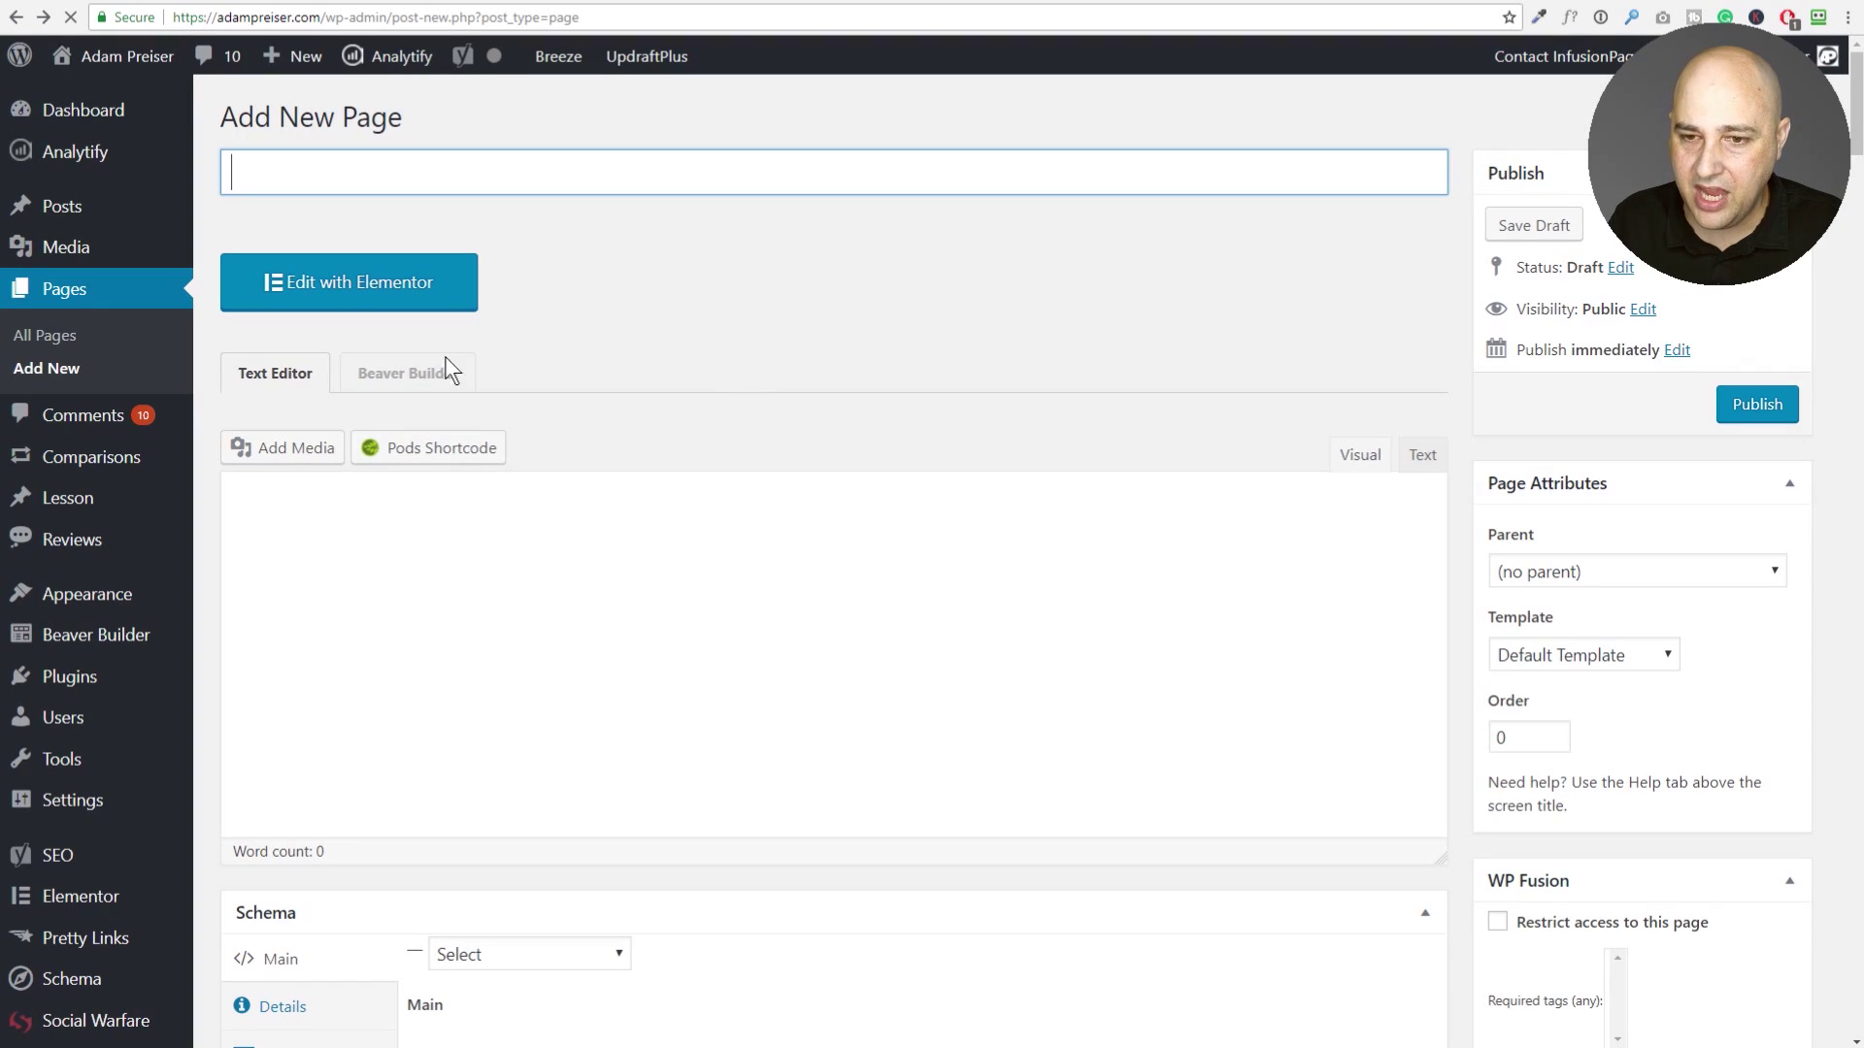
{"action": "left_click", "coordinate": [408, 371]}
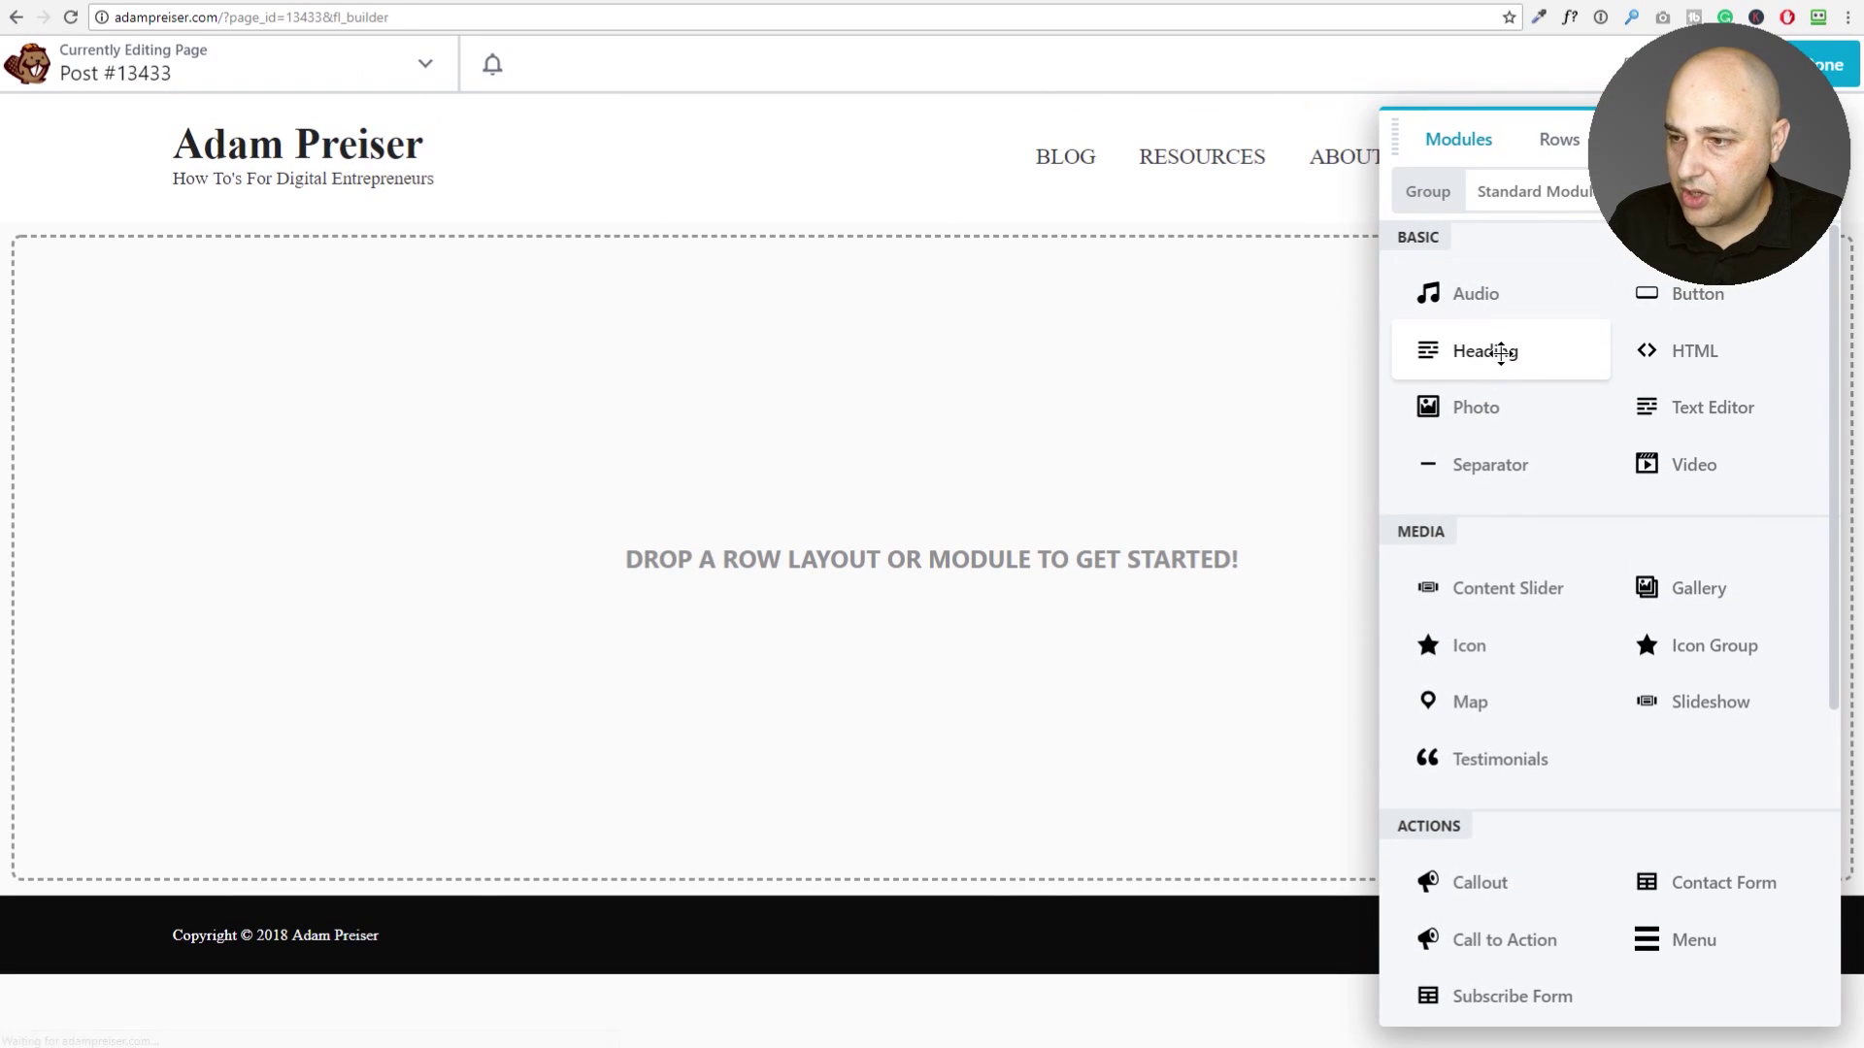
{"action": "left_click_drag", "start_coordinate": [1680, 408], "coordinate": [732, 388]}
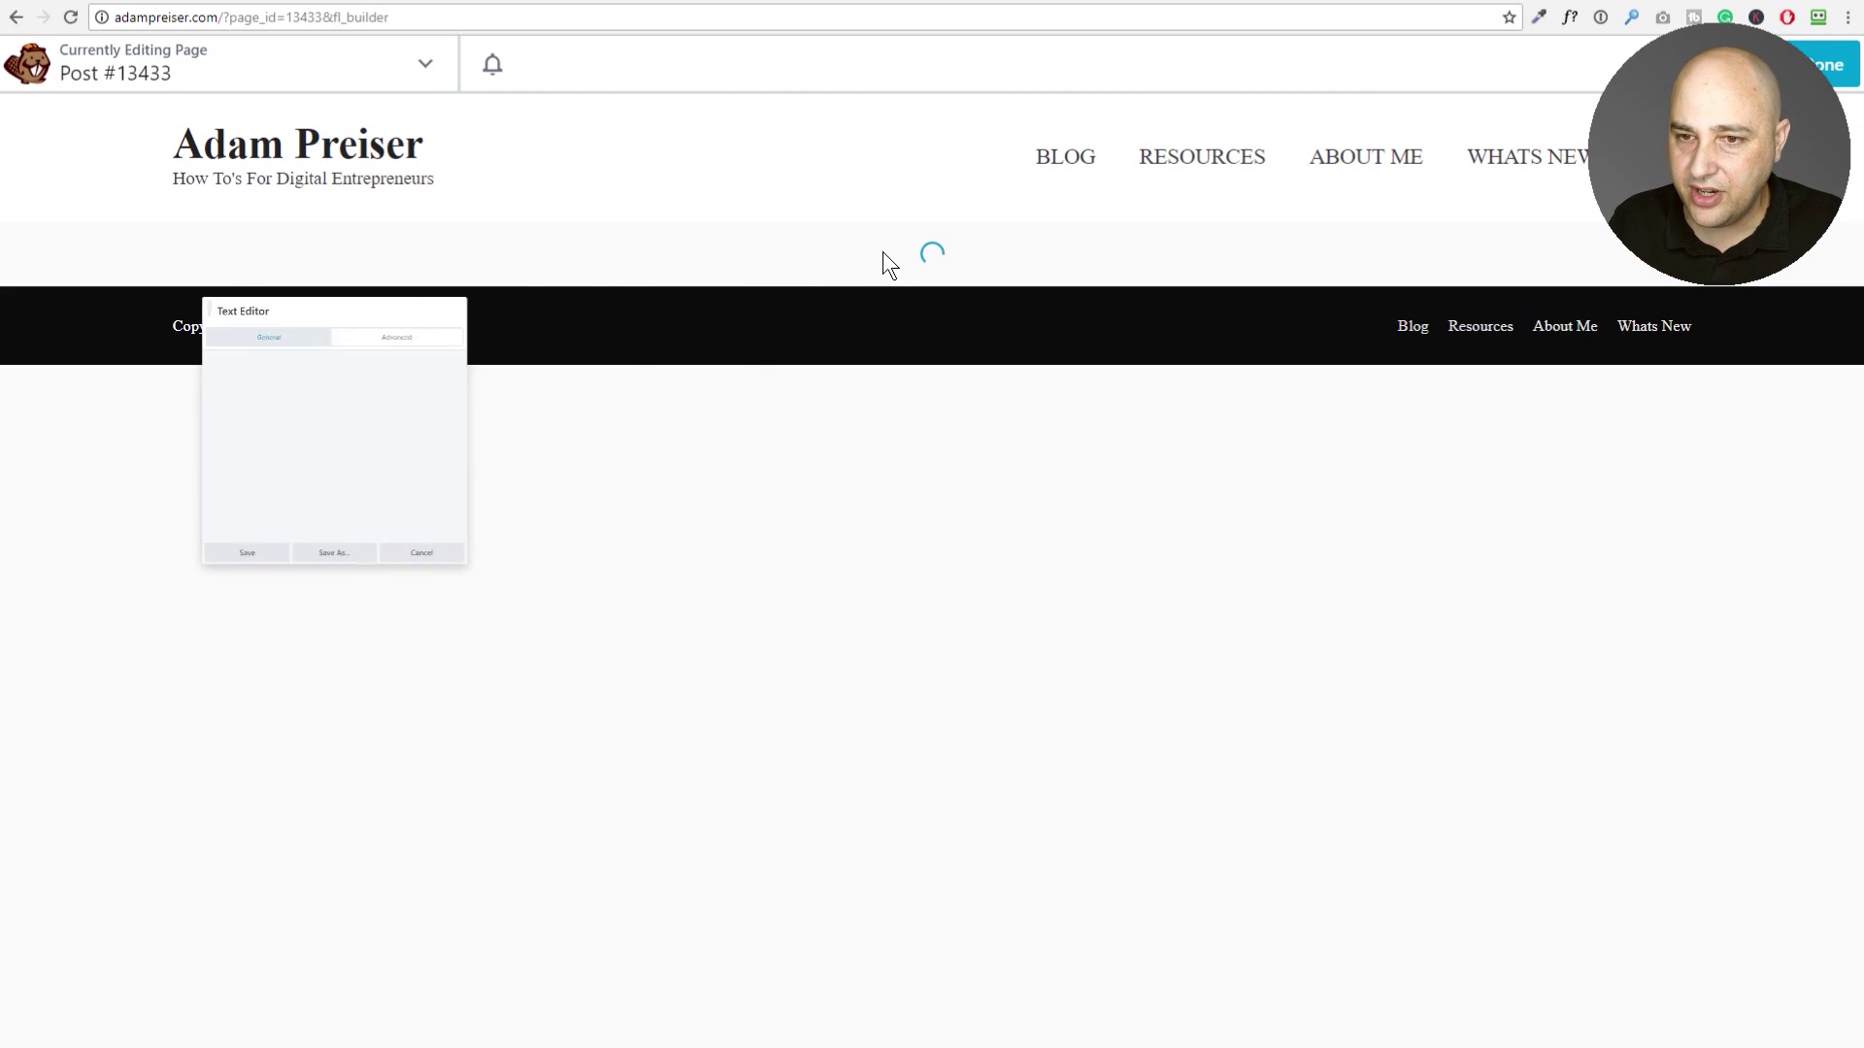
Examine the Text Editor module's visibility options, trying User Tags (any) to reveal the ConvertFox Tags field, and discard the module.
{"action": "left_click", "coordinate": [441, 221]}
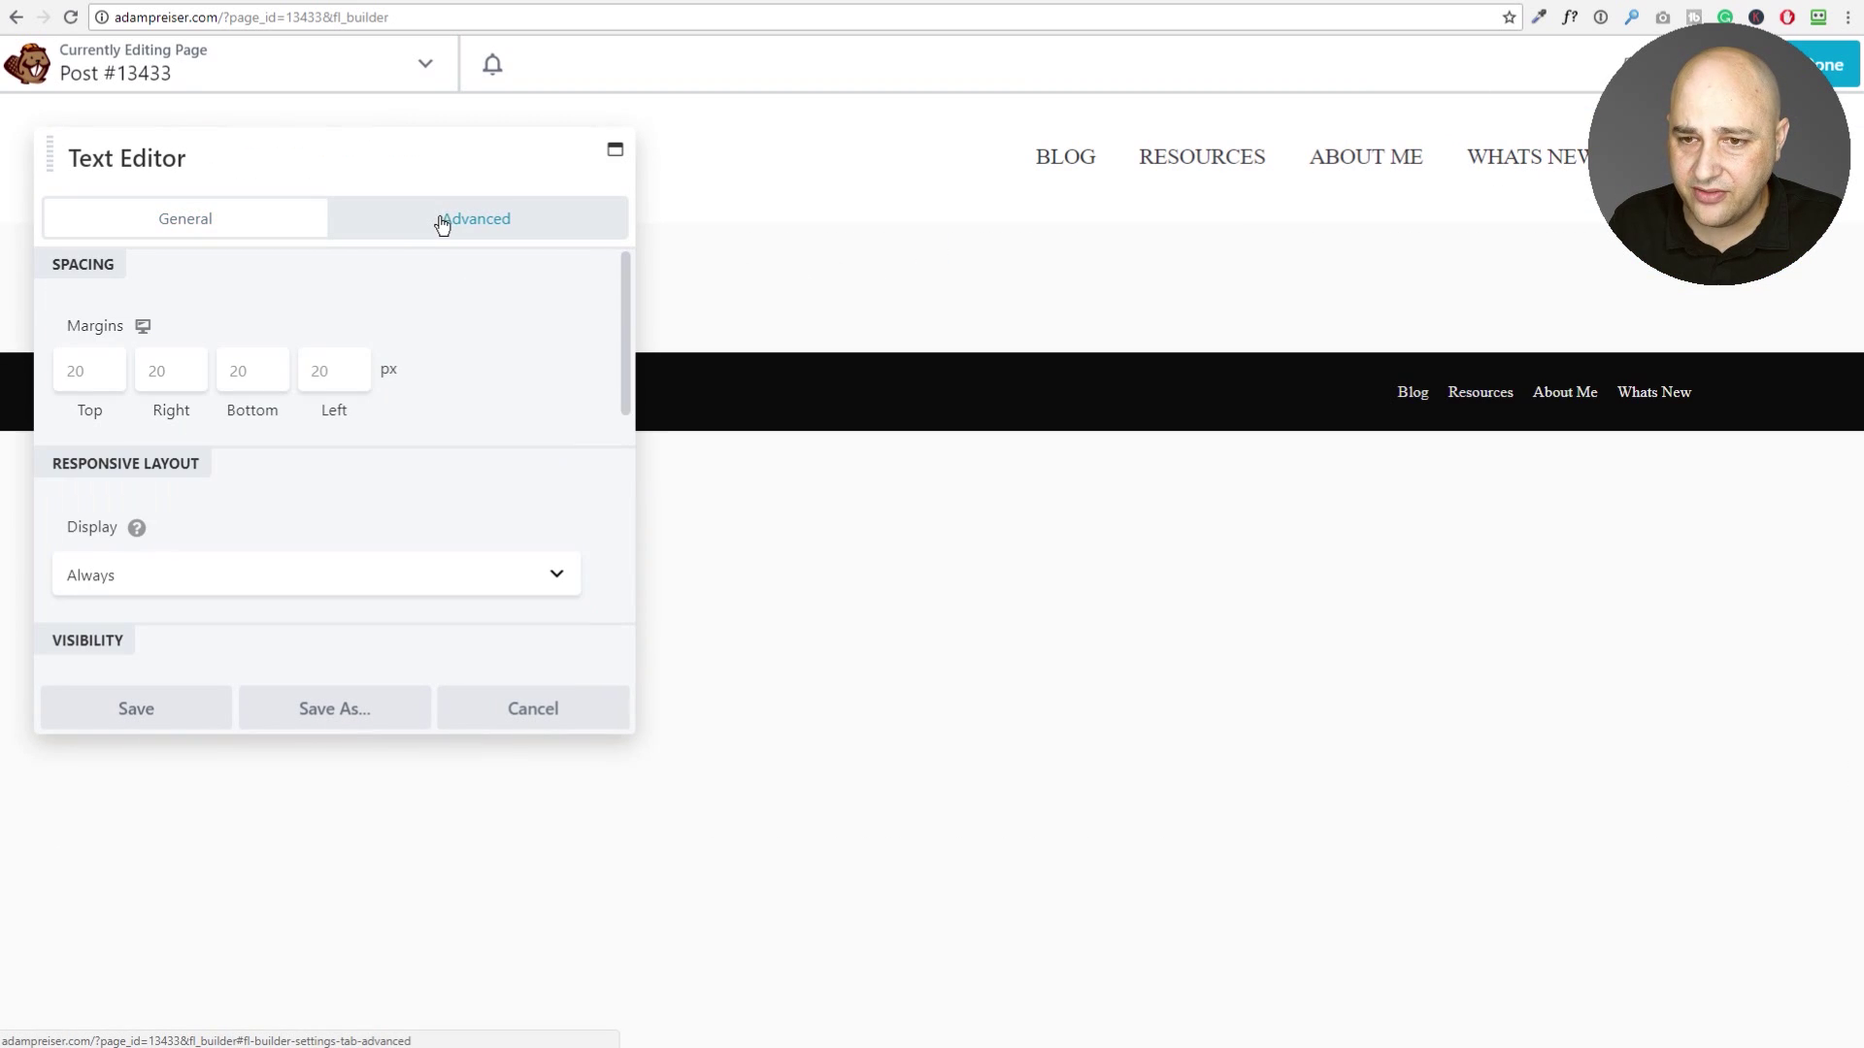
{"action": "scroll", "coordinate": [287, 296], "scroll_direction": "down", "scroll_amount": 3}
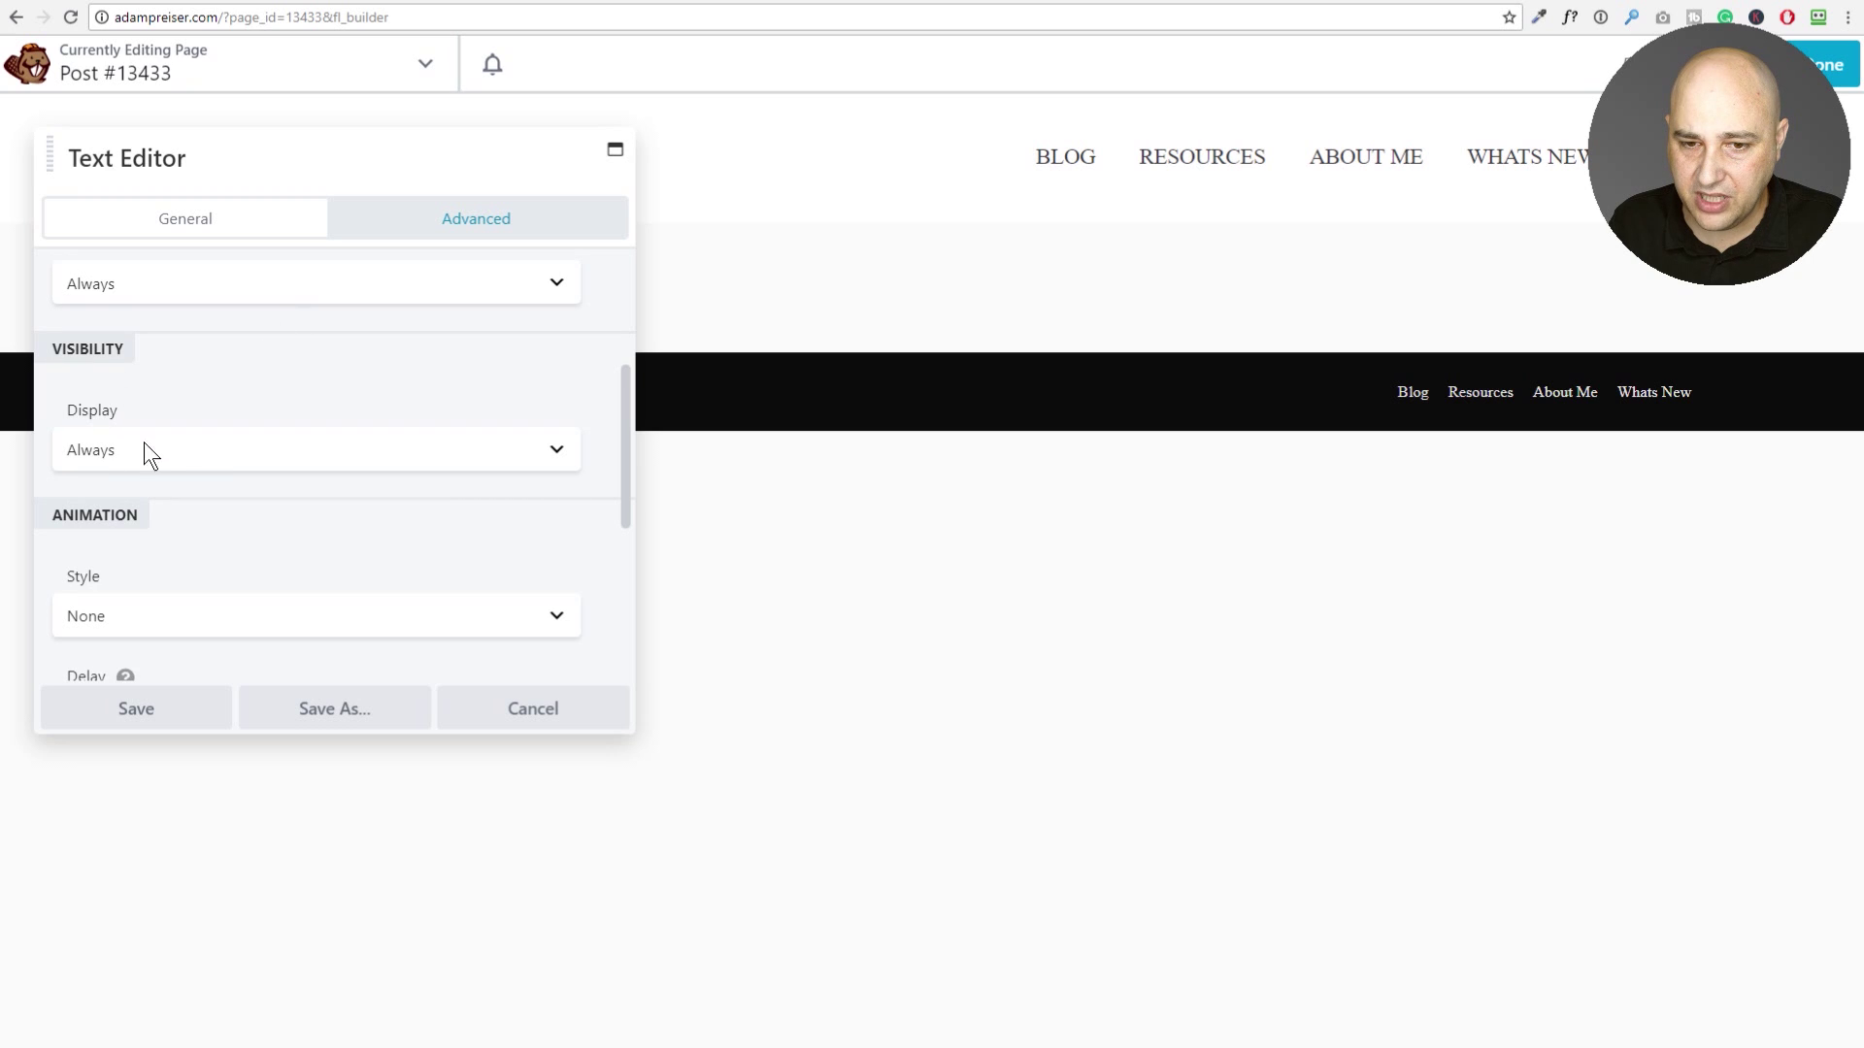
{"action": "left_click", "coordinate": [200, 452]}
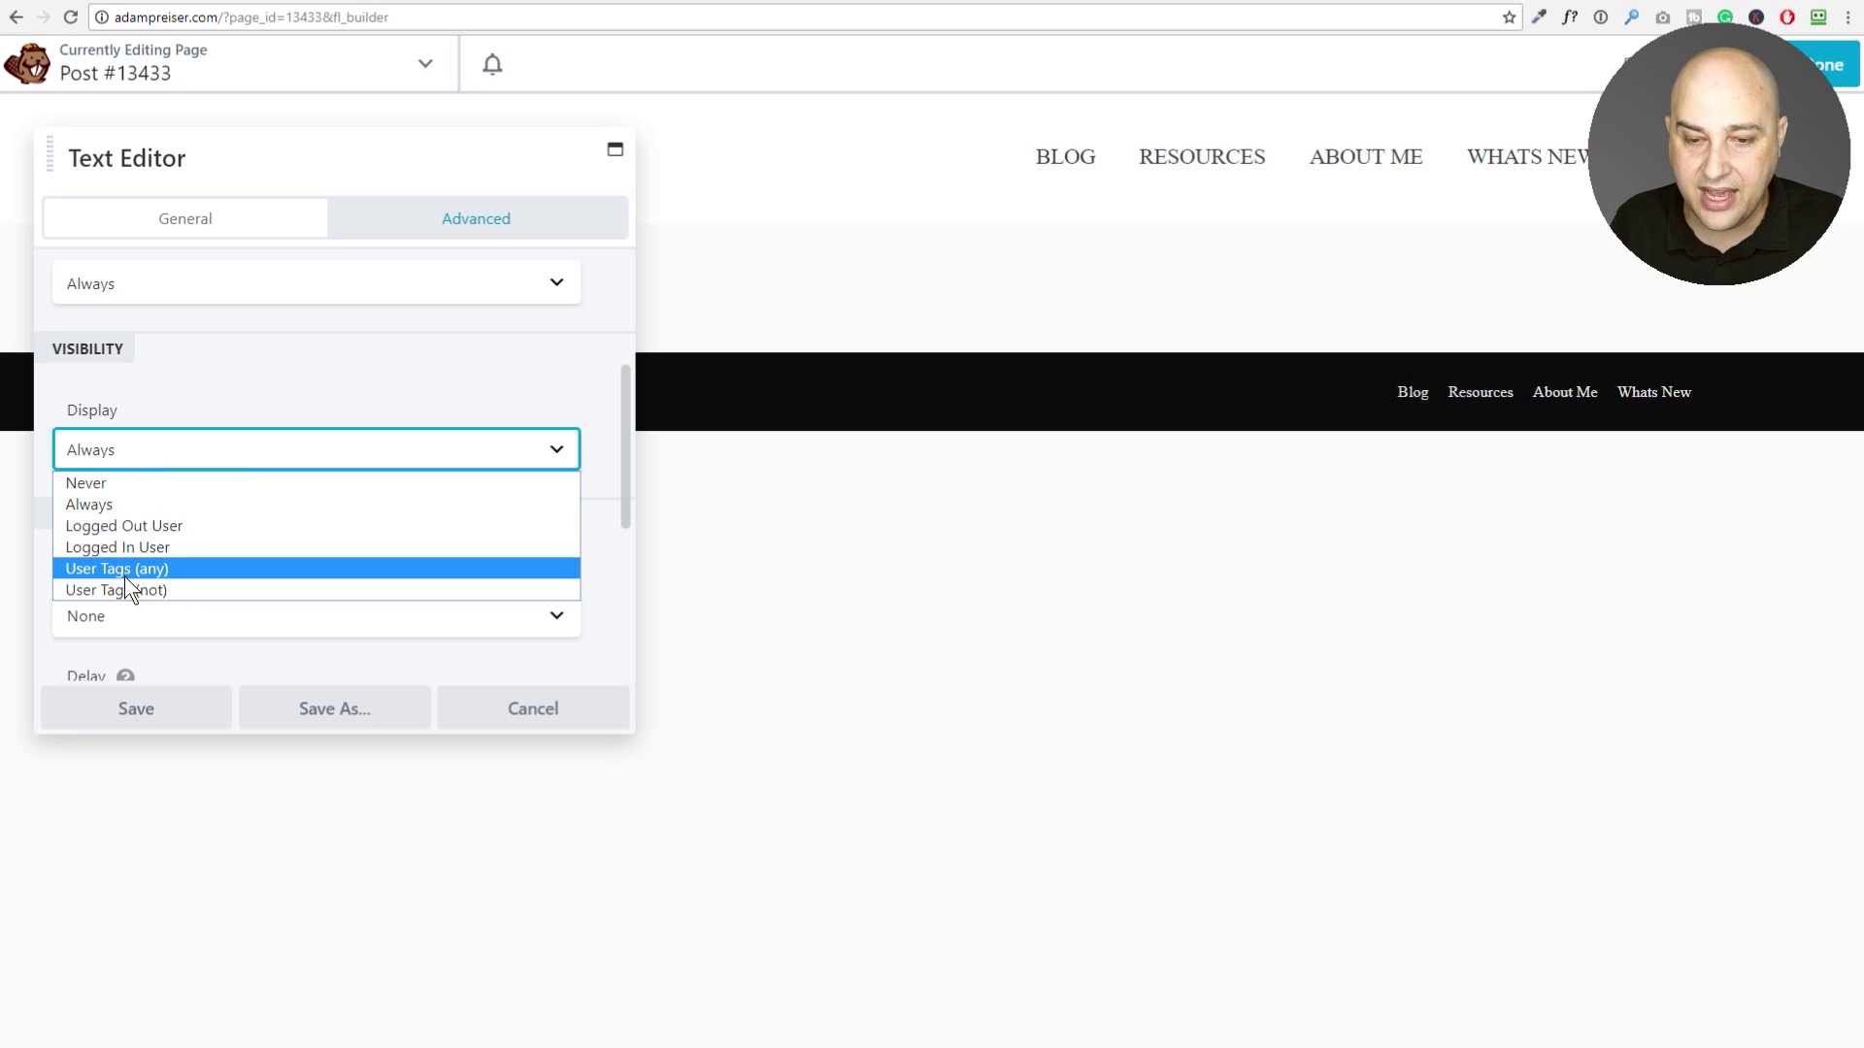
{"action": "left_click", "coordinate": [183, 572]}
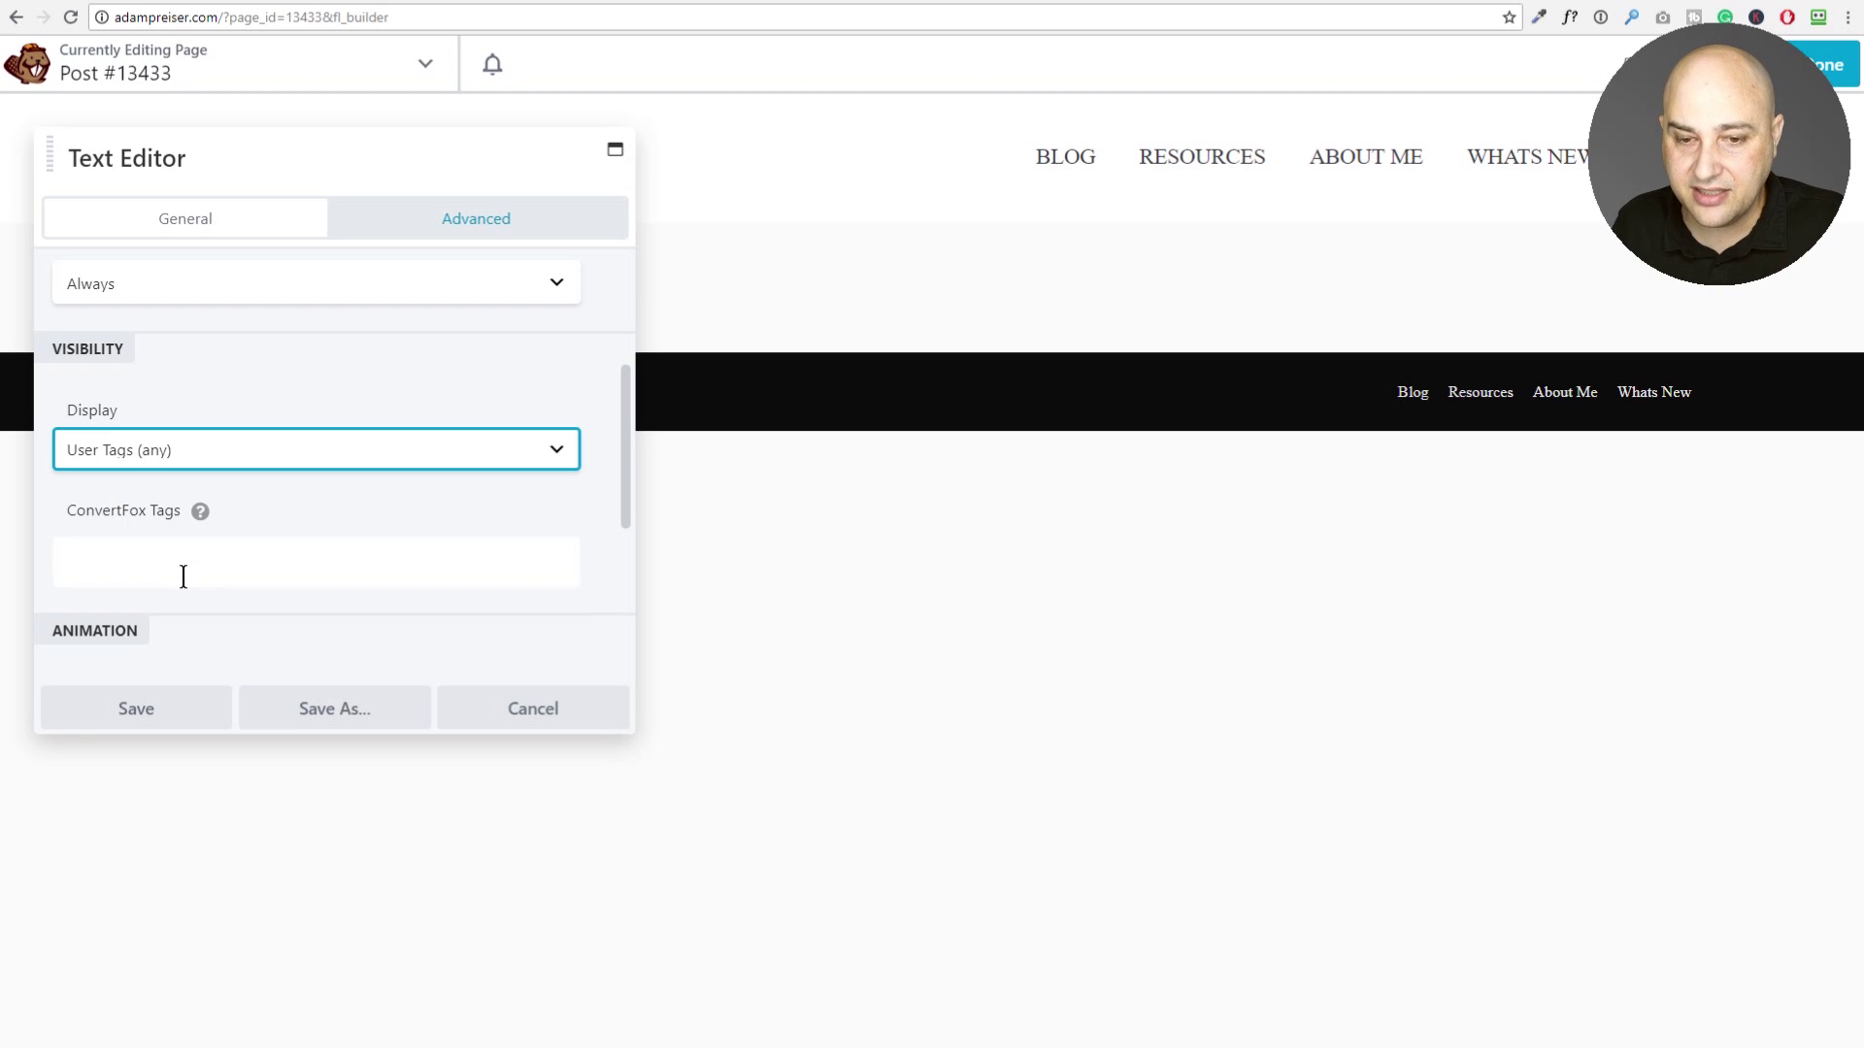
{"action": "scroll", "coordinate": [280, 513], "scroll_direction": "down", "scroll_amount": 1}
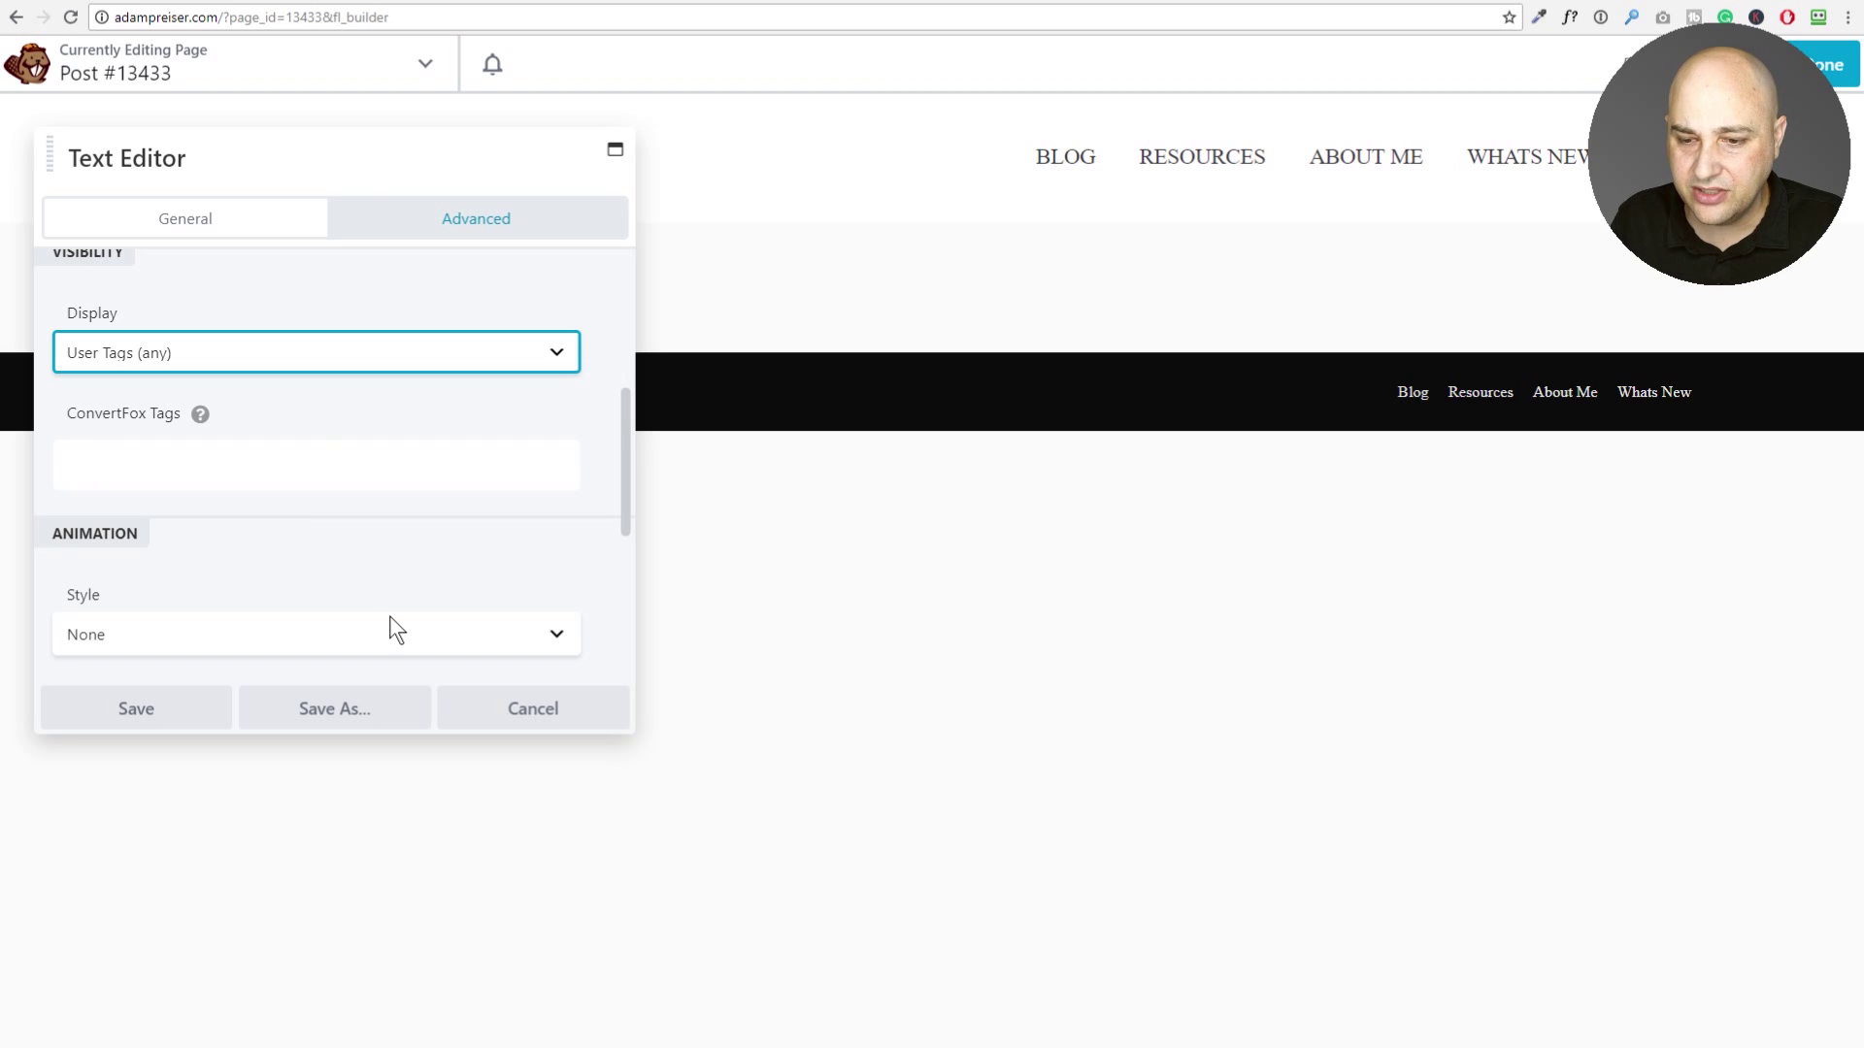
{"action": "left_click", "coordinate": [557, 715]}
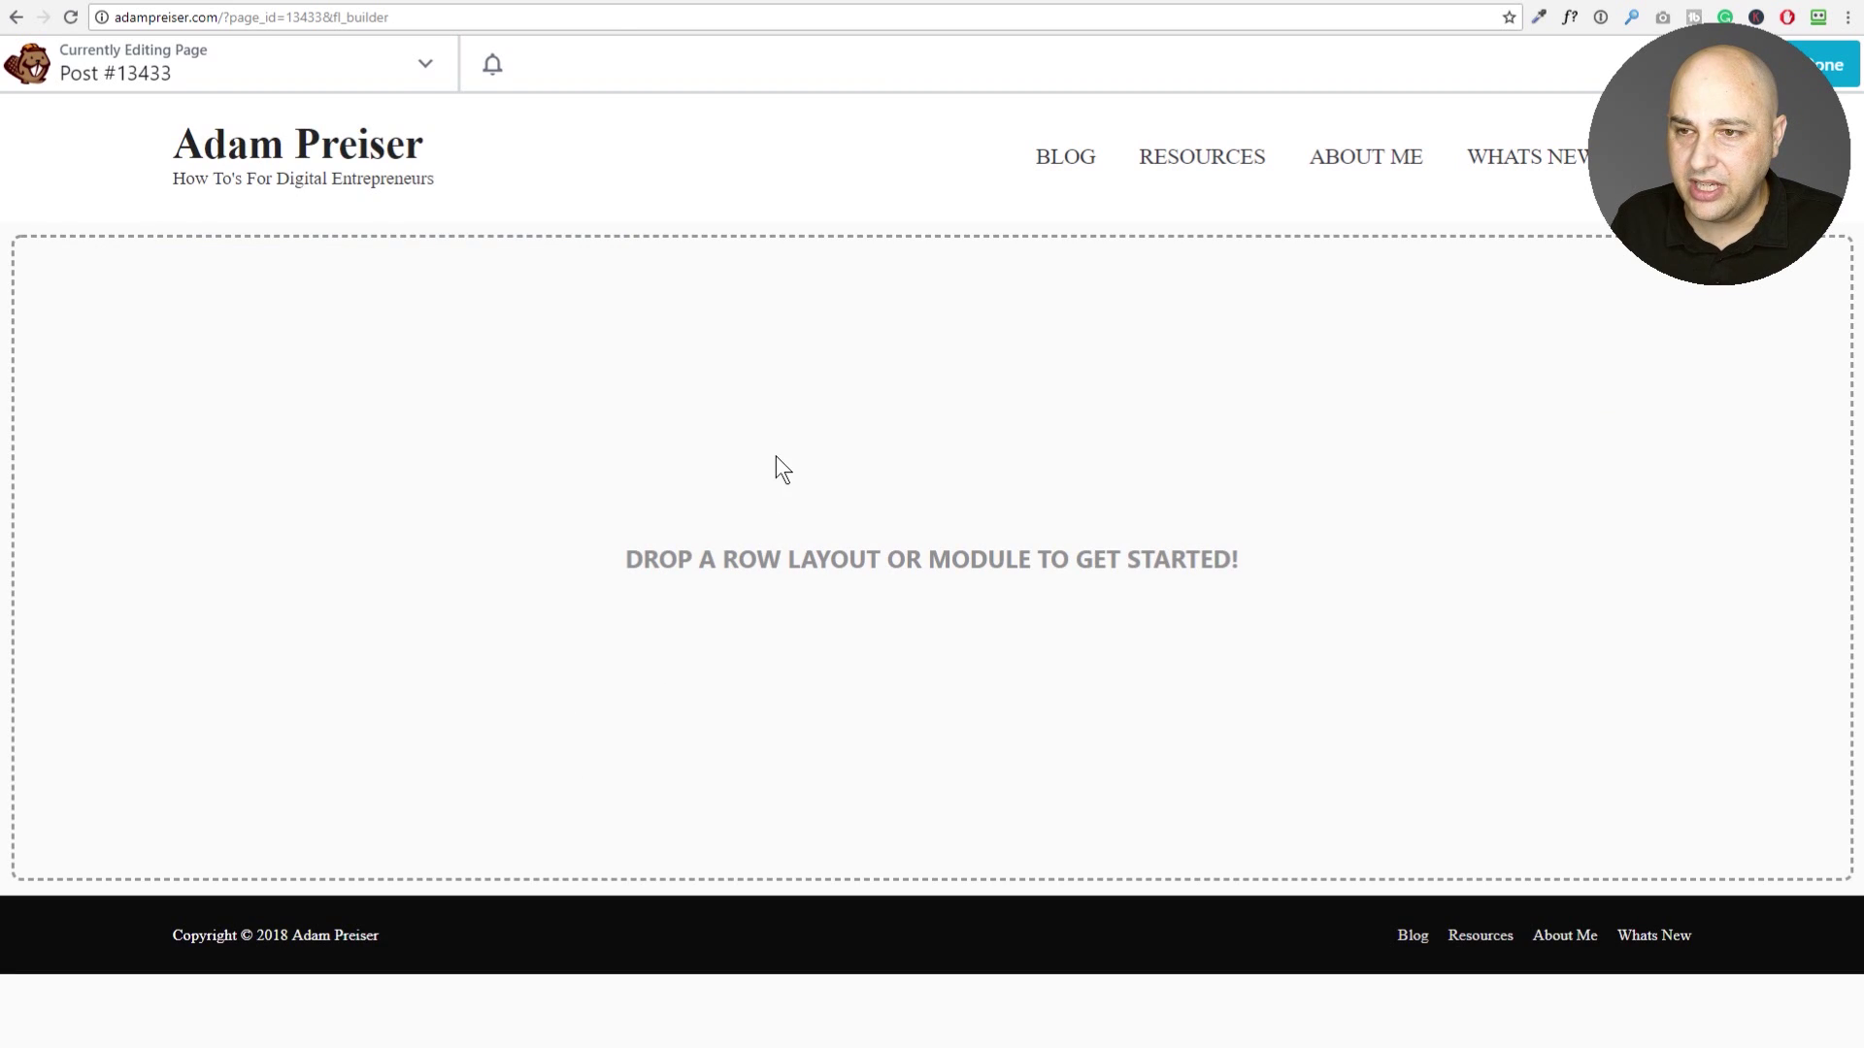
Switch to the WP Fusion pricing page and look over its Personal, Plus and Professional plans.
{"action": "left_click", "coordinate": [899, 4]}
{"action": "left_click", "coordinate": [730, 6]}
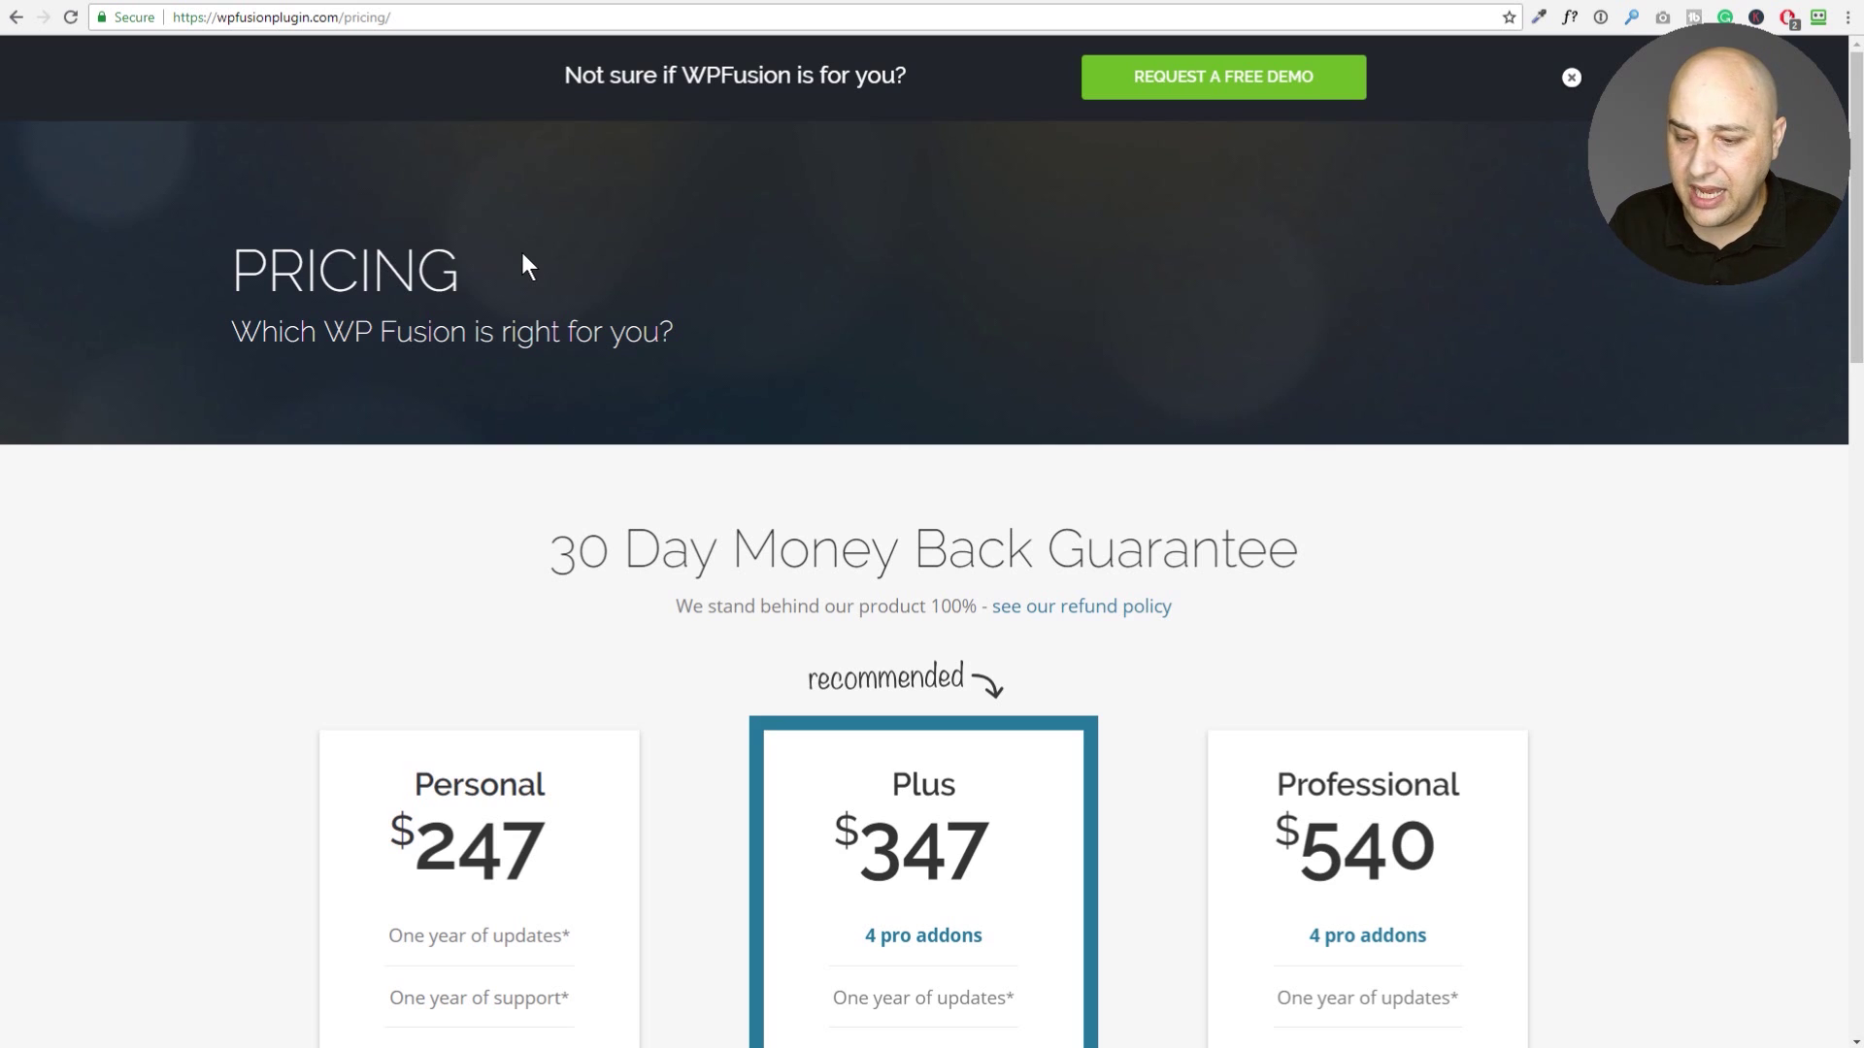
{"action": "scroll", "coordinate": [529, 272], "scroll_direction": "down", "scroll_amount": 4}
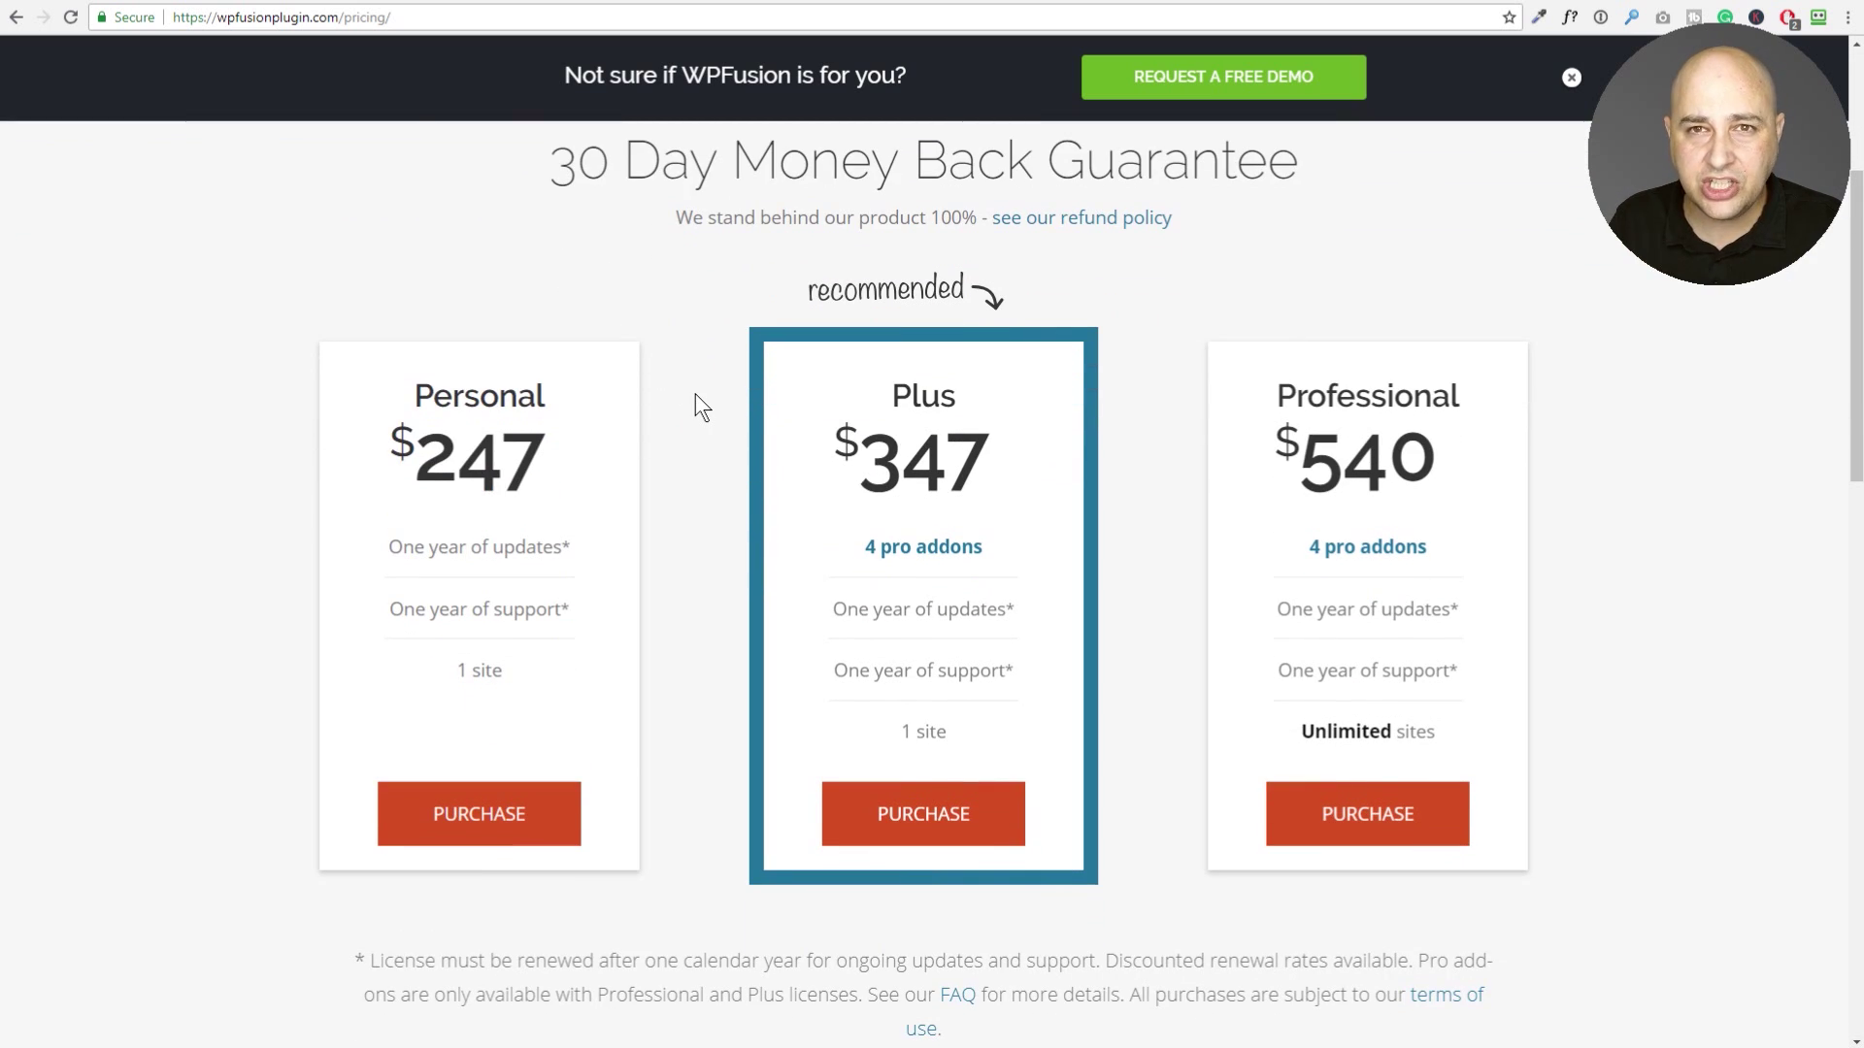
{"action": "scroll", "coordinate": [695, 393], "scroll_direction": "up", "scroll_amount": 4}
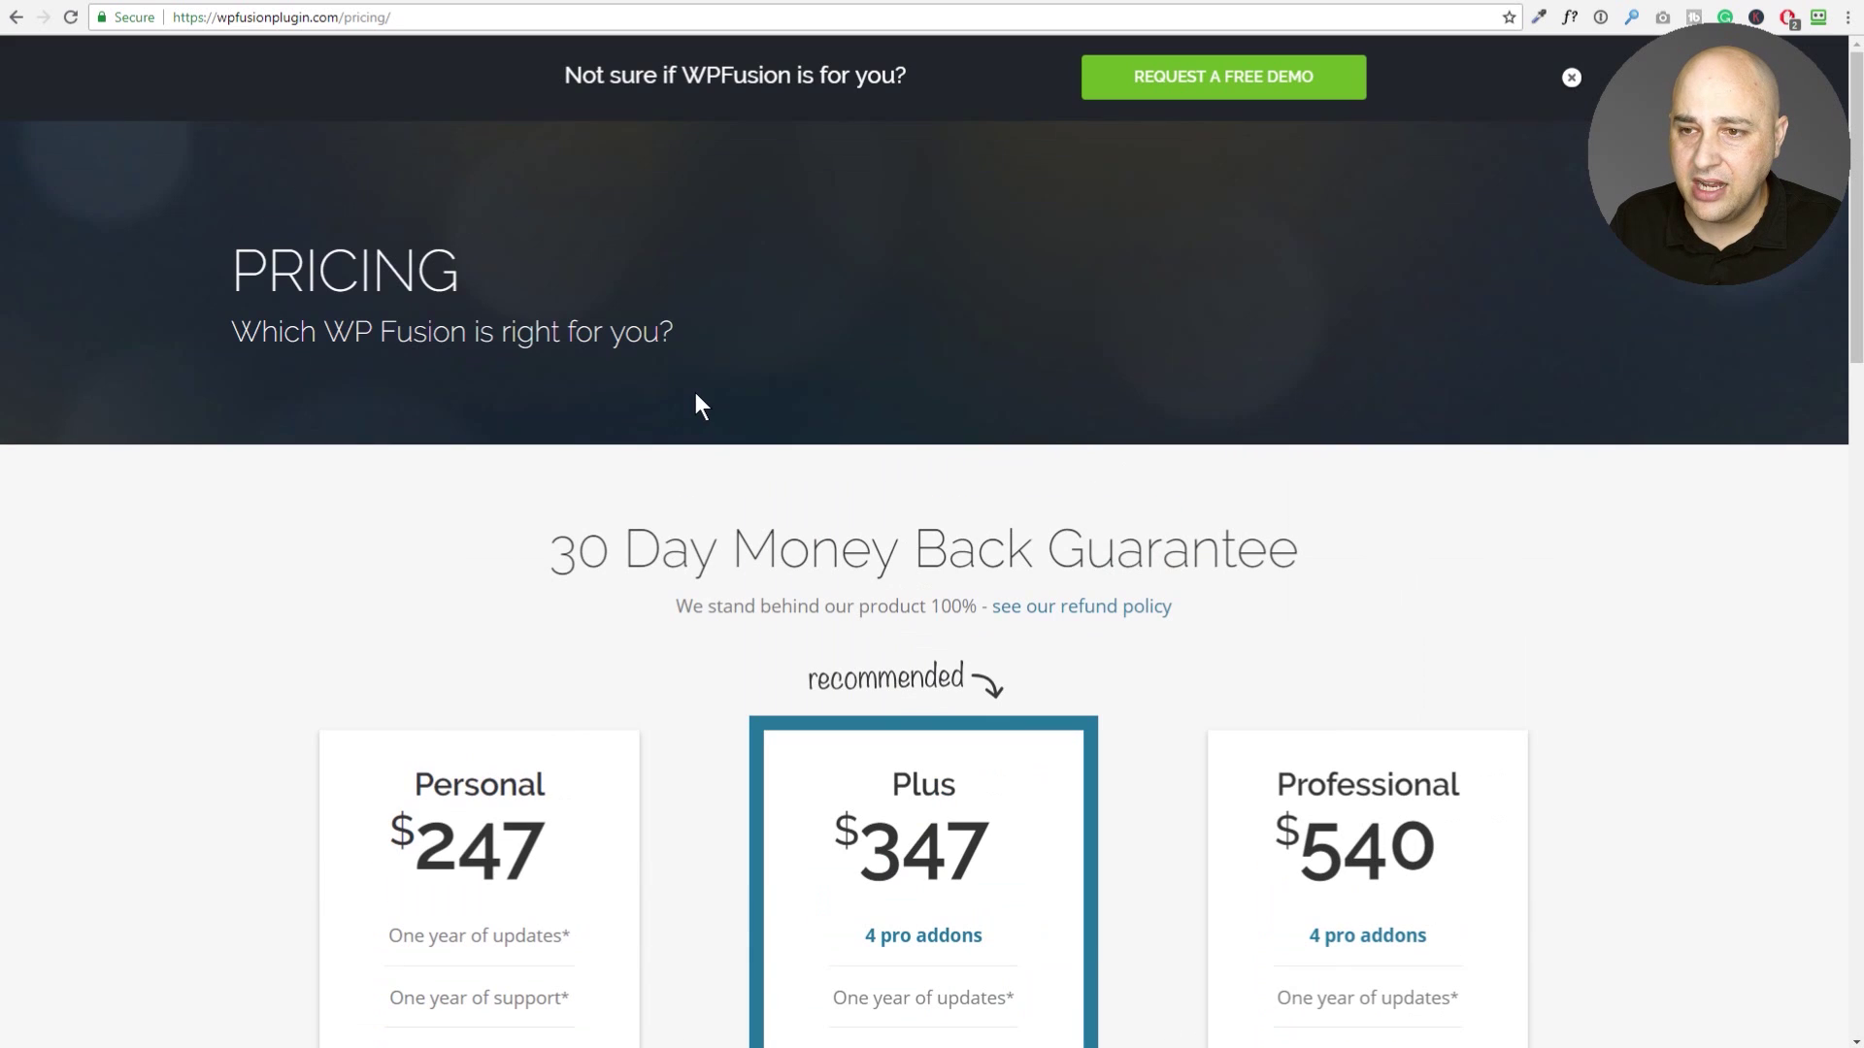
Open the WP Fusion documentation from its homepage and look through the guides and the membership, ecommerce and lead generation integrations.
{"action": "left_click", "coordinate": [909, 1]}
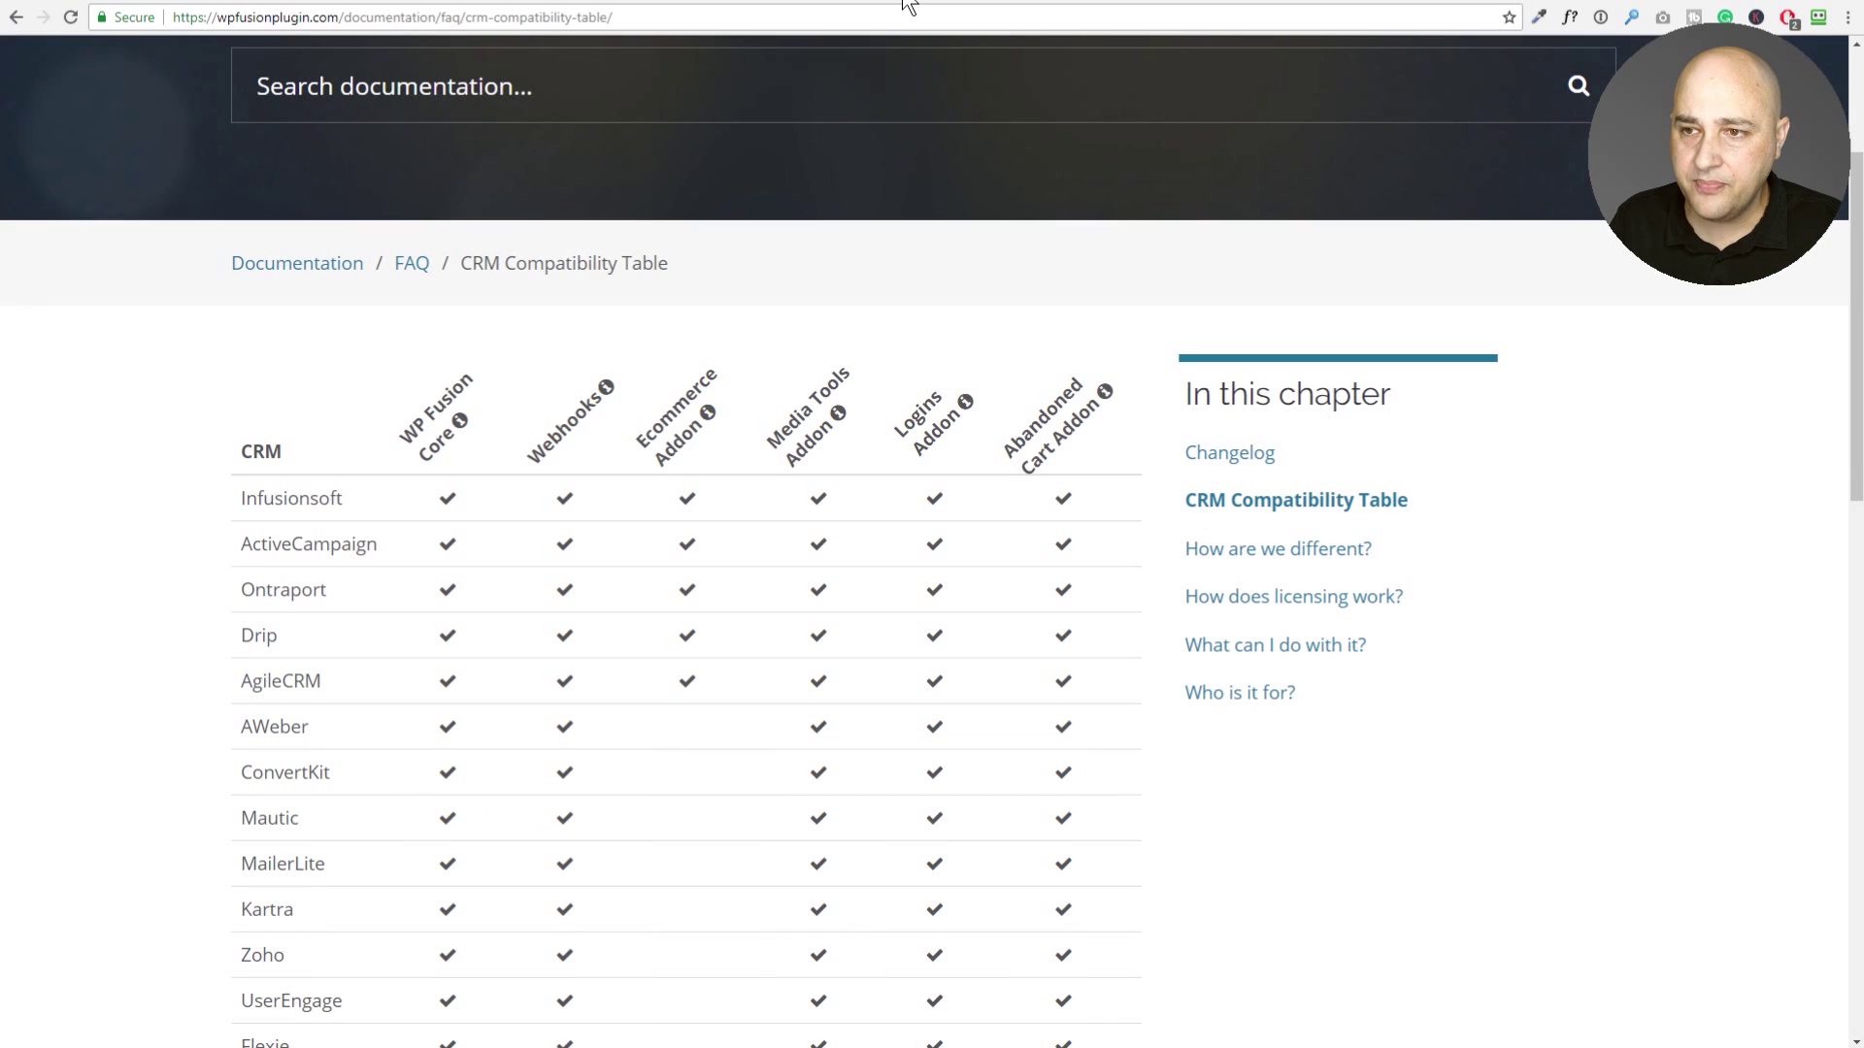
{"action": "left_click", "coordinate": [495, 1]}
{"action": "left_click", "coordinate": [1117, 75]}
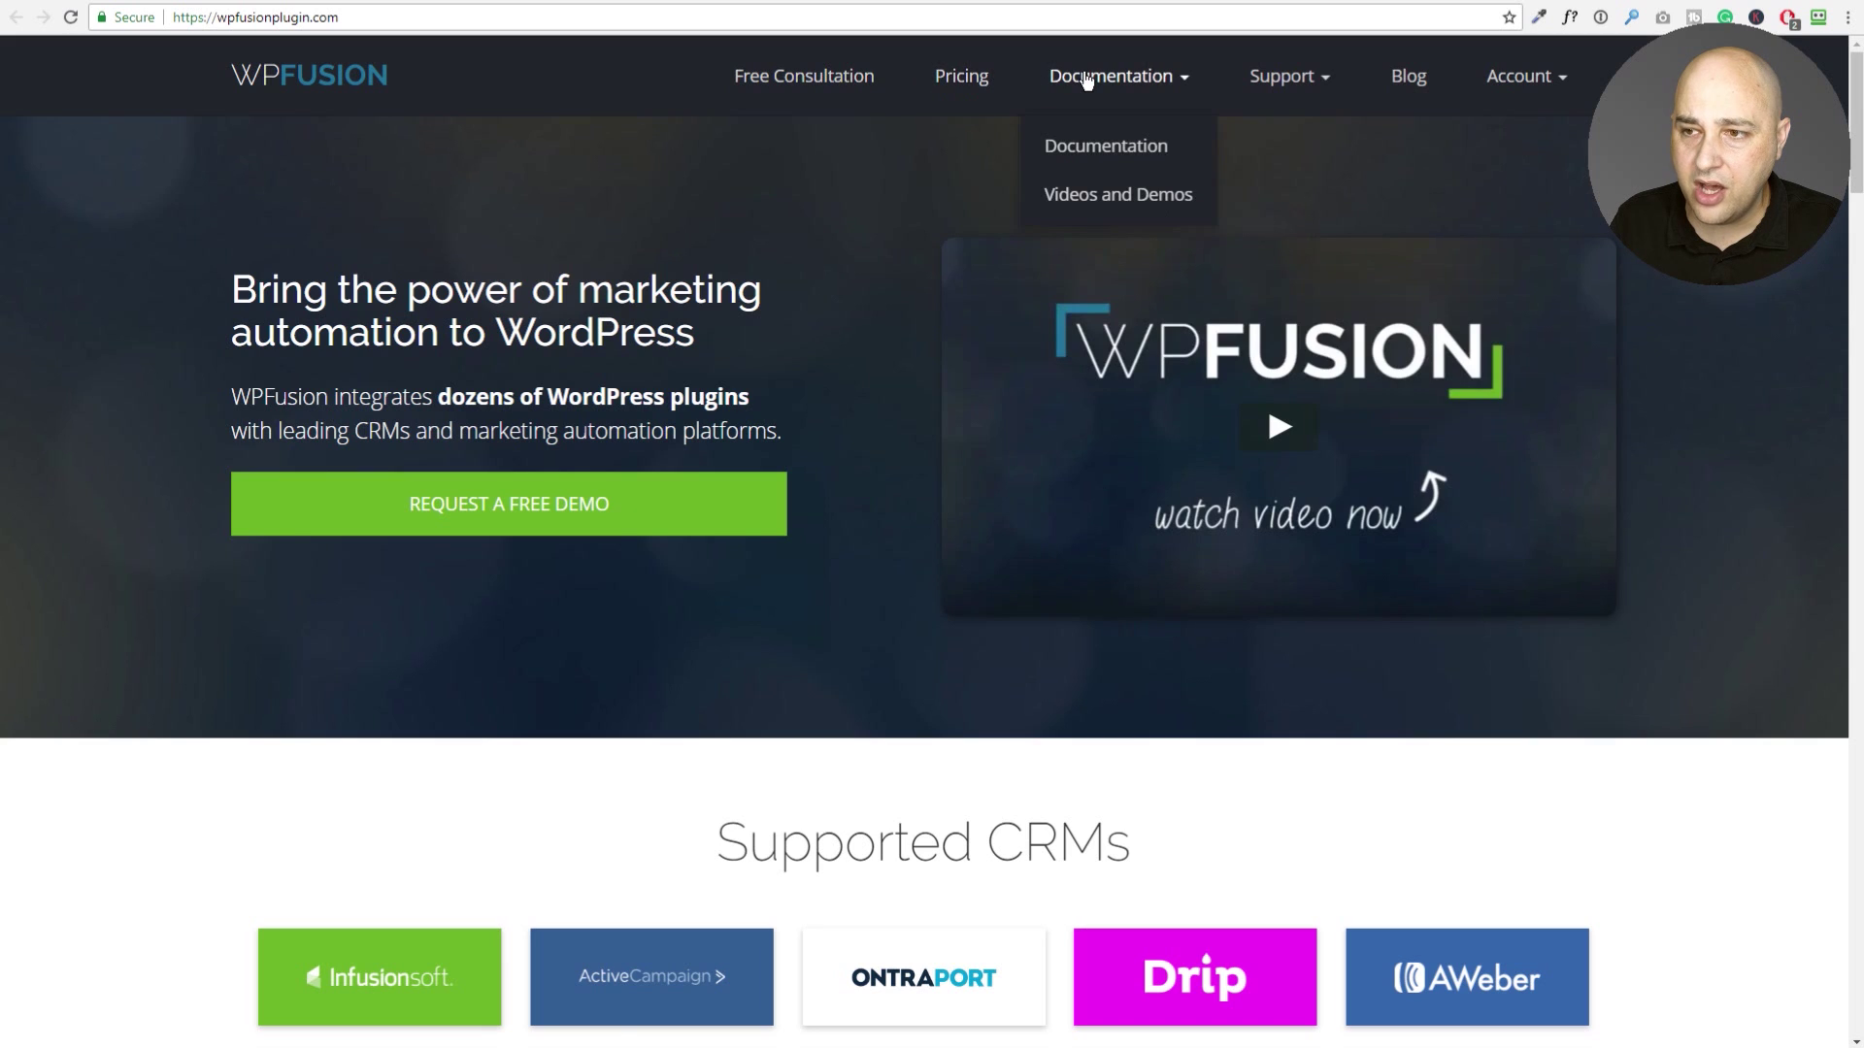
{"action": "left_click", "coordinate": [1121, 154]}
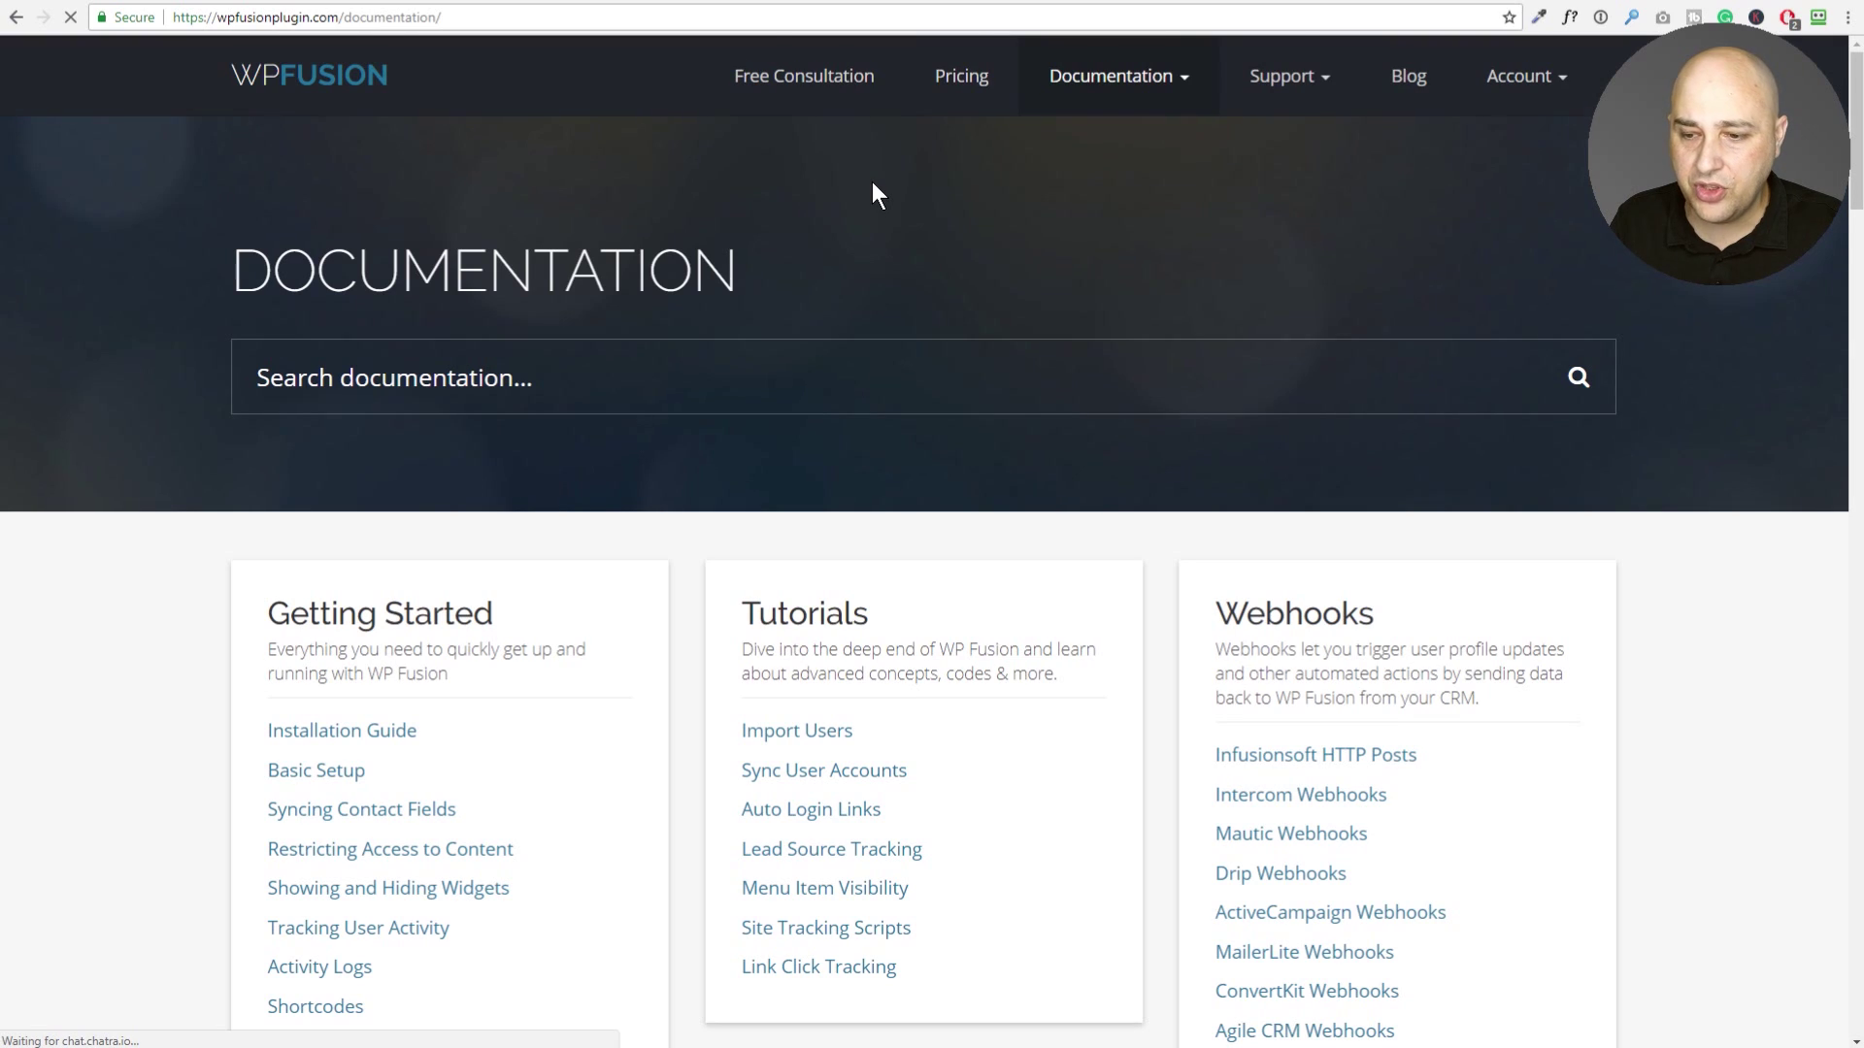
{"action": "scroll", "coordinate": [871, 185], "scroll_direction": "down", "scroll_amount": 4}
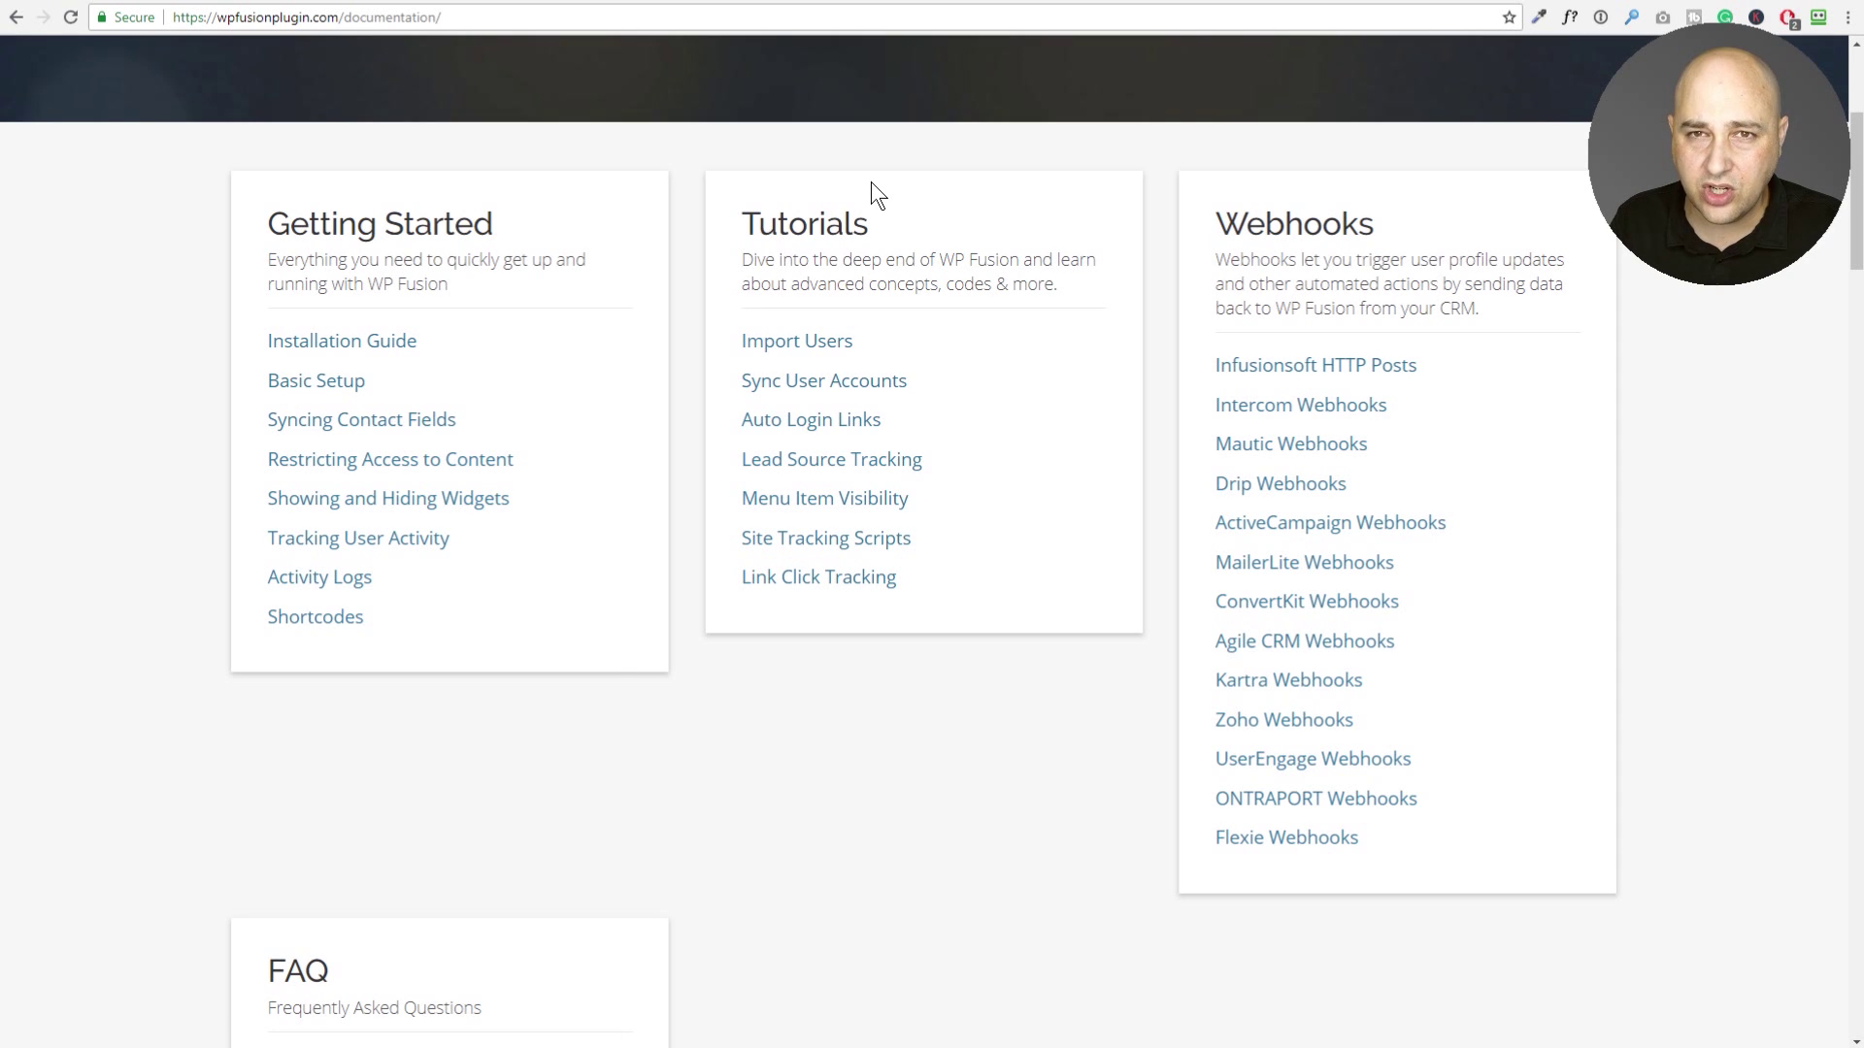
{"action": "scroll", "coordinate": [870, 183], "scroll_direction": "down", "scroll_amount": 5}
{"action": "scroll", "coordinate": [870, 183], "scroll_direction": "down", "scroll_amount": 7}
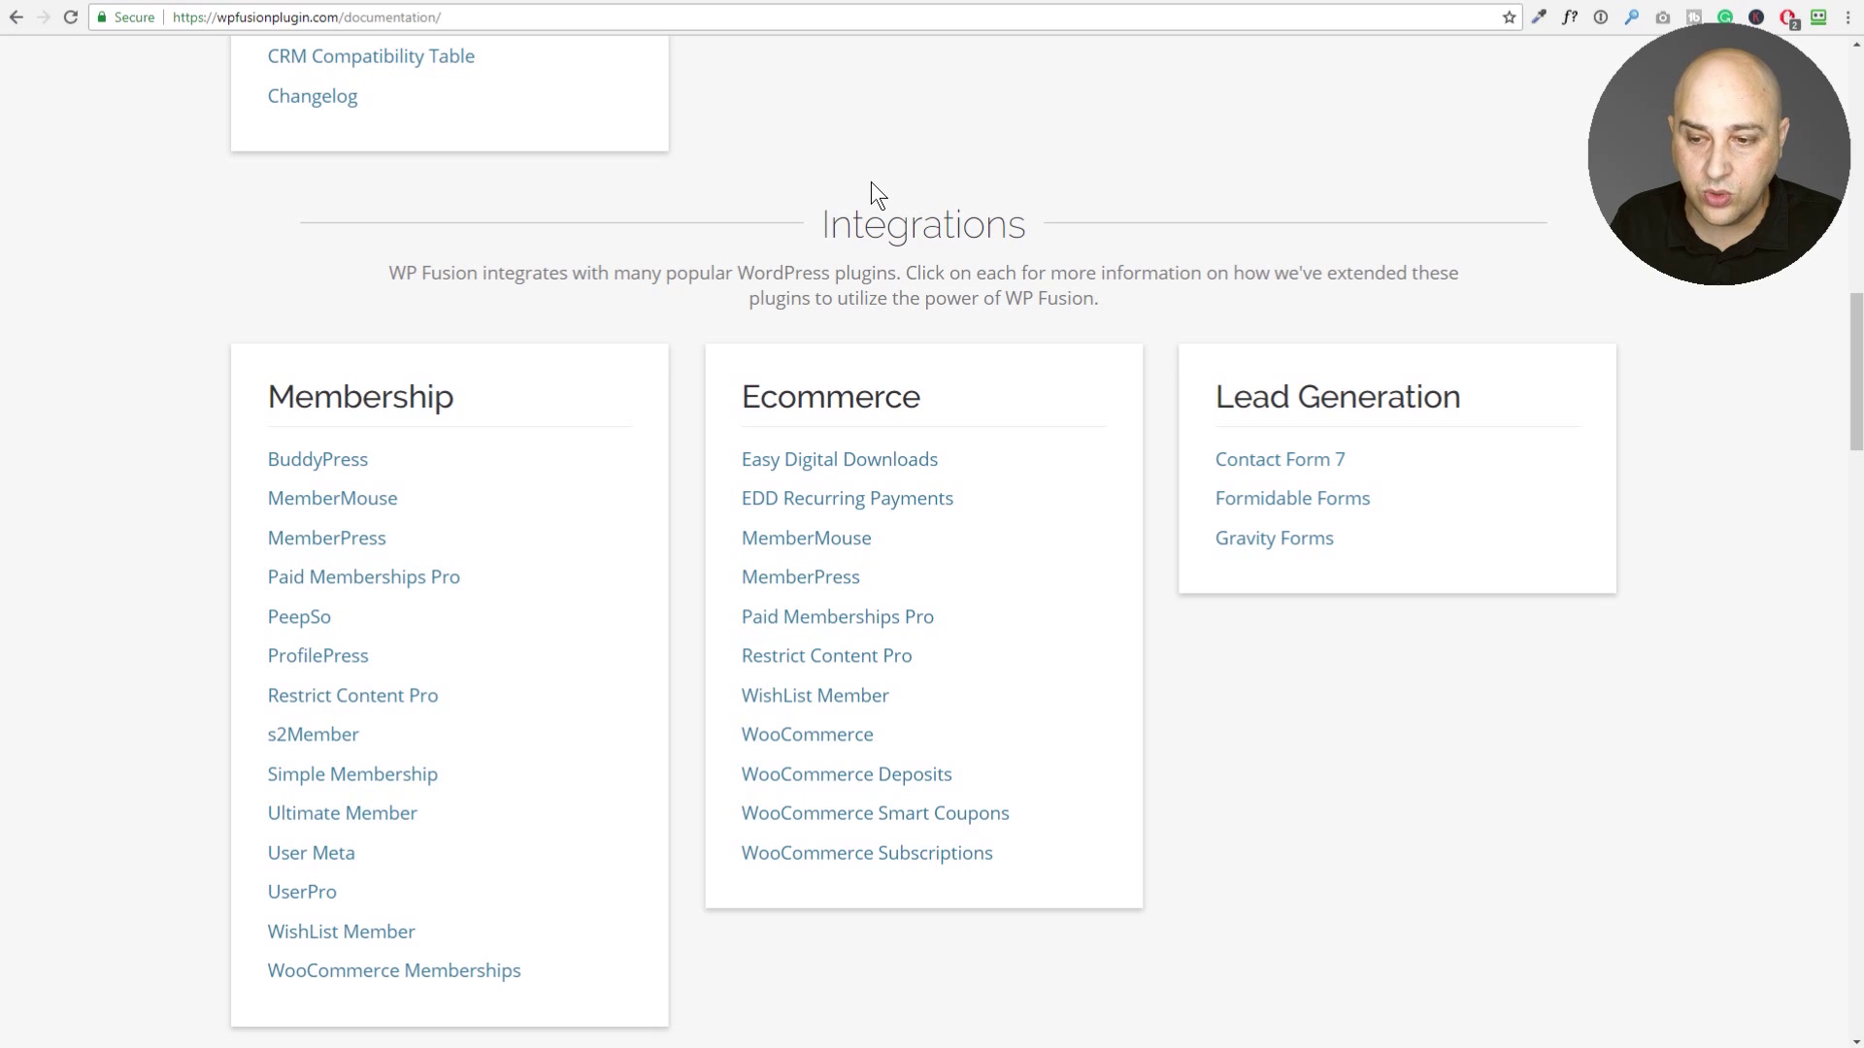
{"action": "scroll", "coordinate": [870, 182], "scroll_direction": "down", "scroll_amount": 1}
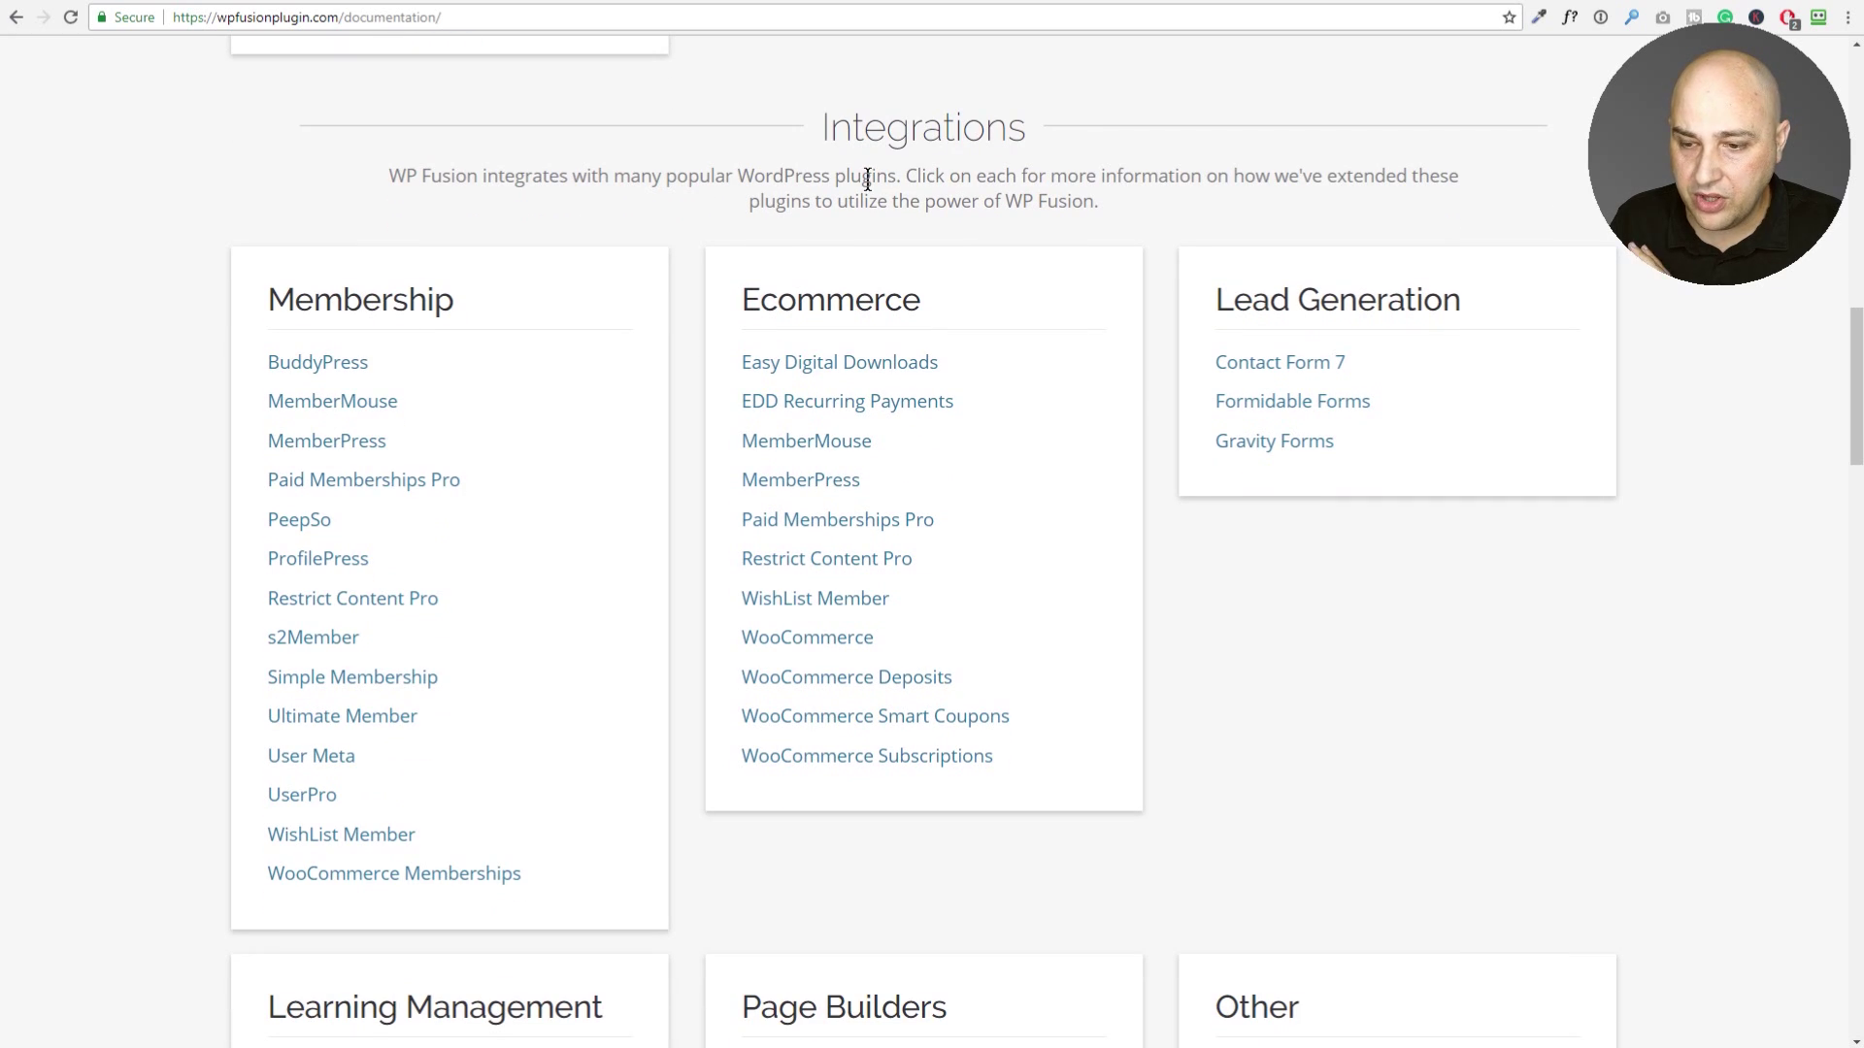
Read how the WooCommerce integration applies tags for purchases and refunds, and return to the documentation overview.
{"action": "left_click", "coordinate": [813, 635]}
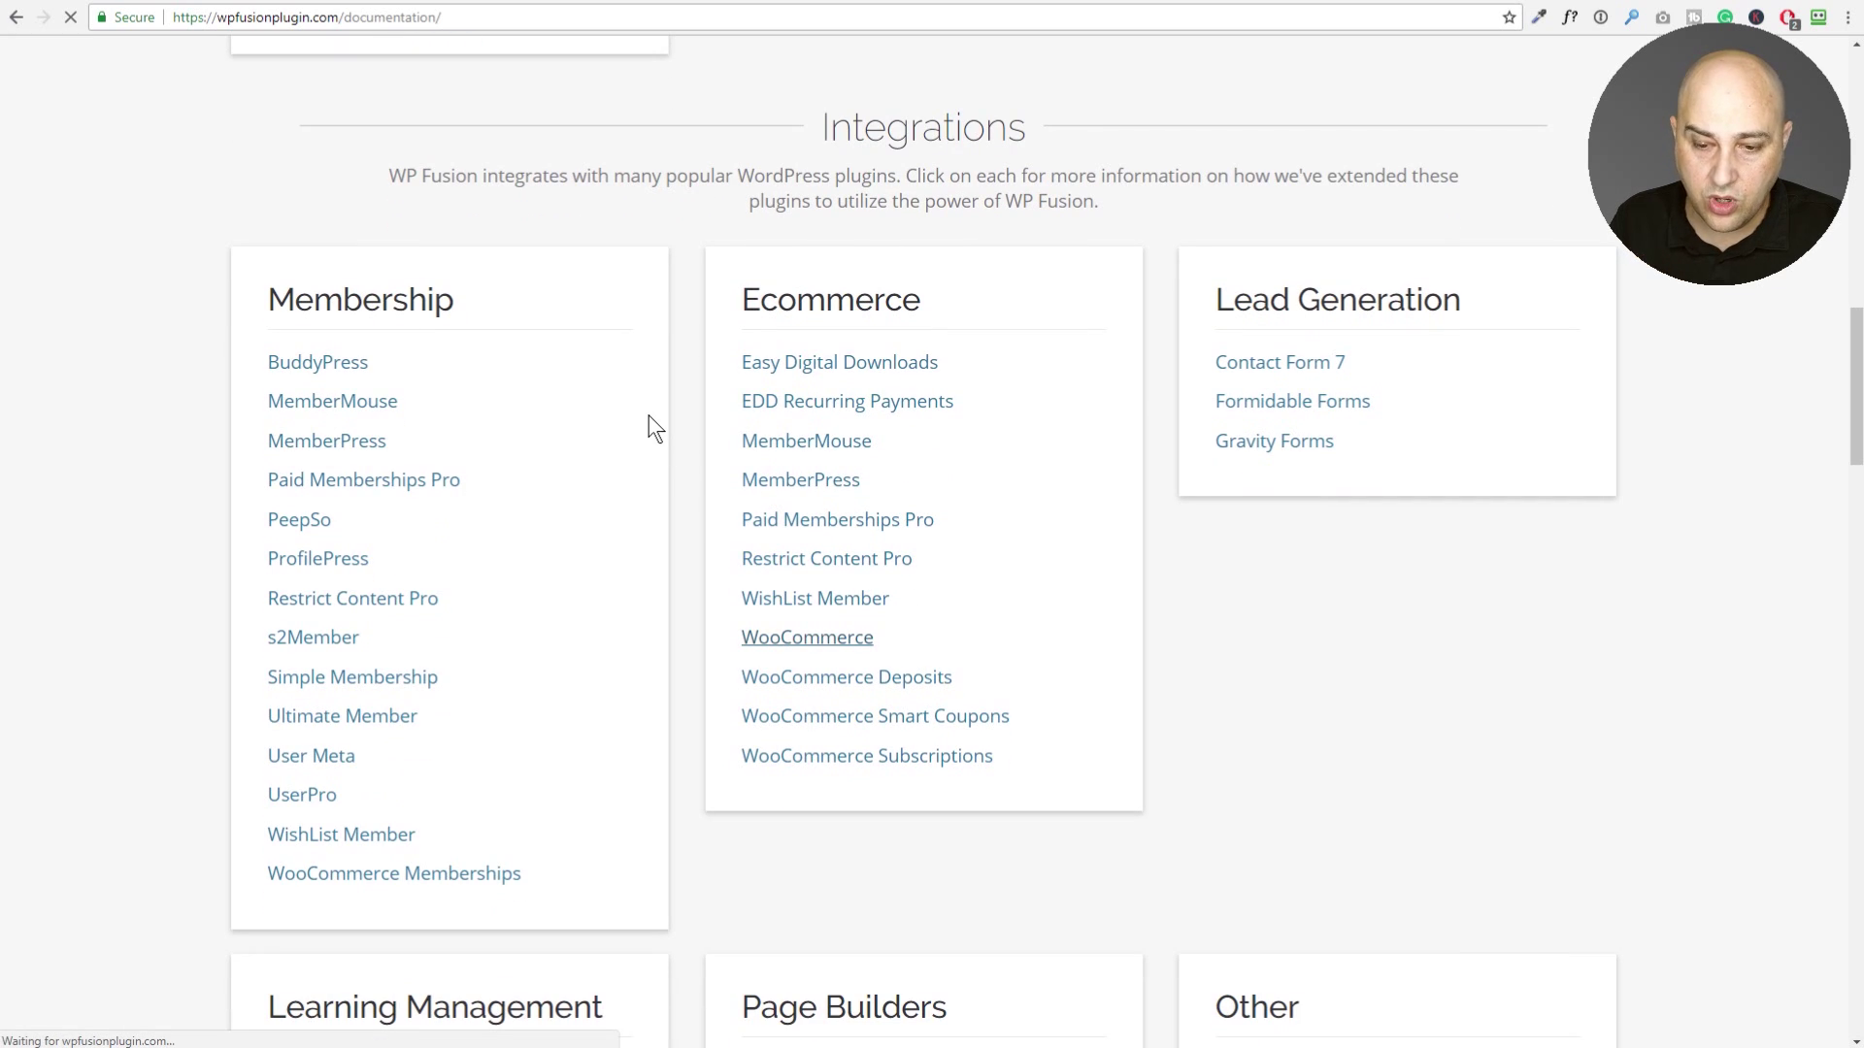
{"action": "scroll", "coordinate": [652, 413], "scroll_direction": "down", "scroll_amount": 6}
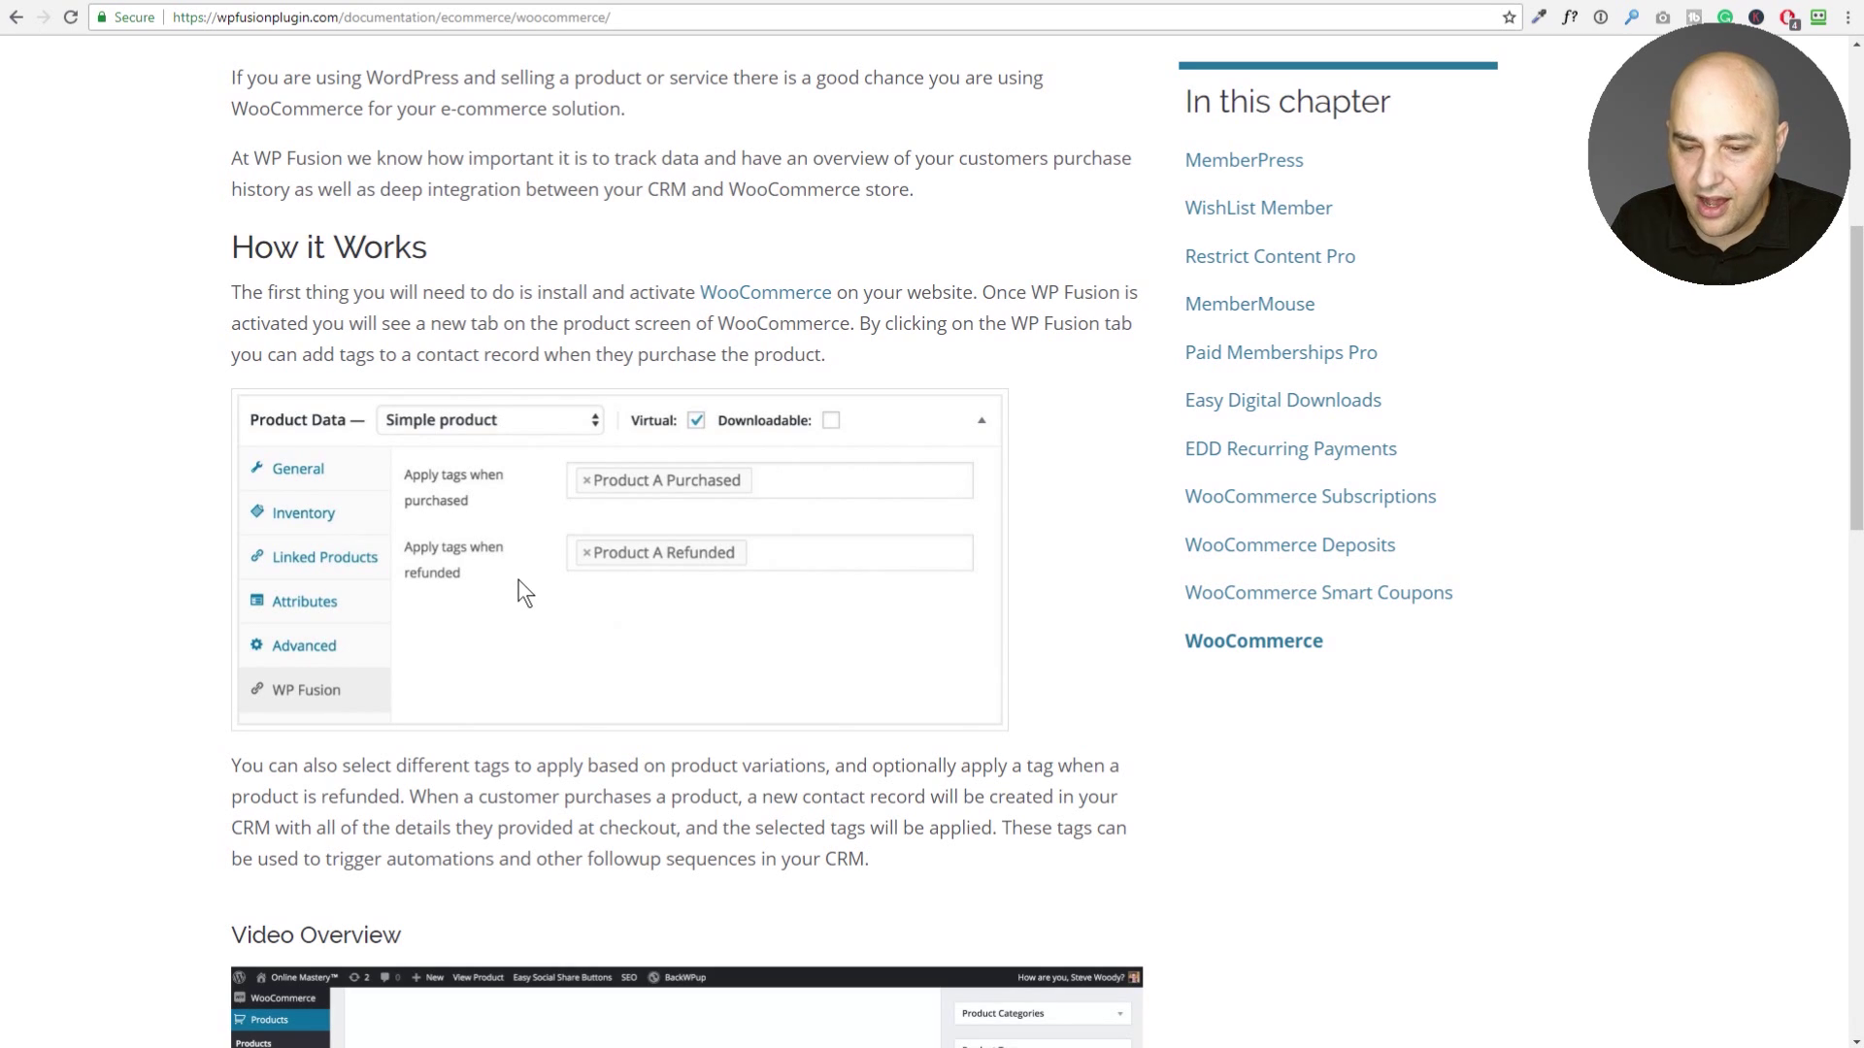
{"action": "left_click", "coordinate": [15, 20]}
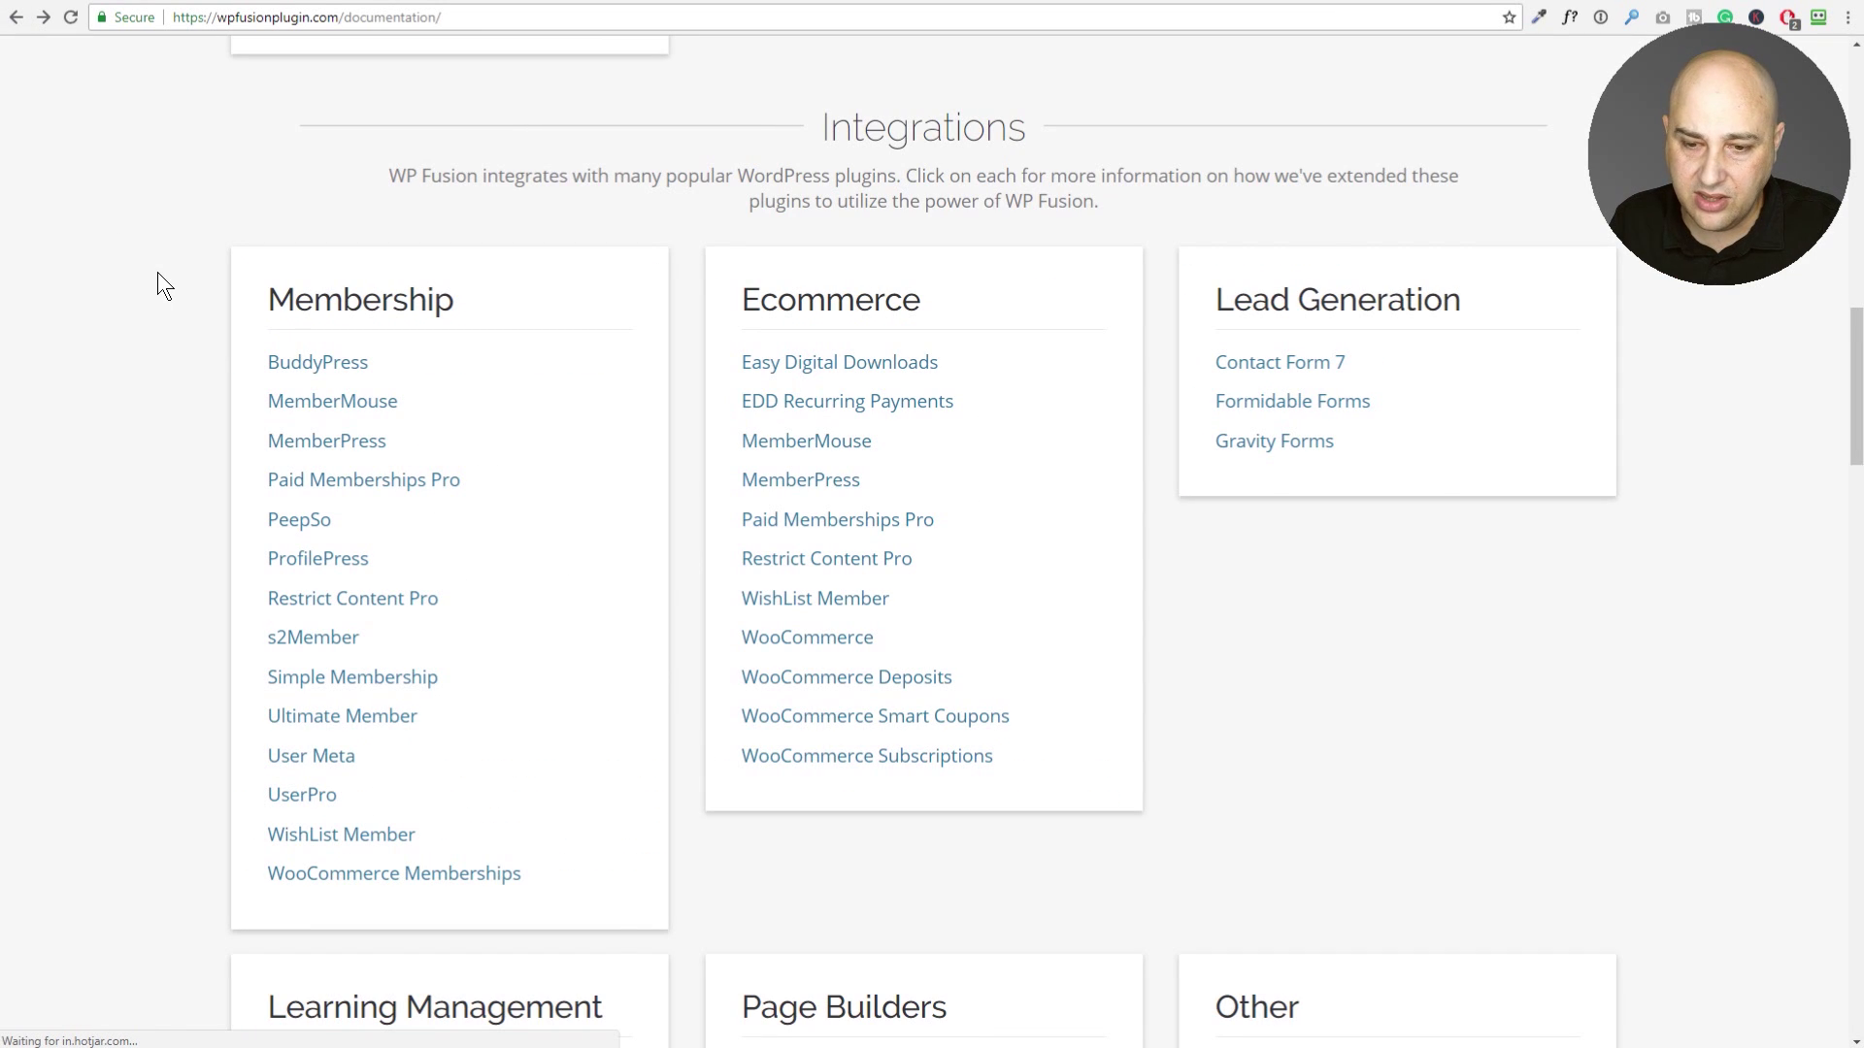
Examine the learning management, page builder and other integrations listed in the documentation.
{"action": "scroll", "coordinate": [158, 274], "scroll_direction": "down", "scroll_amount": 5}
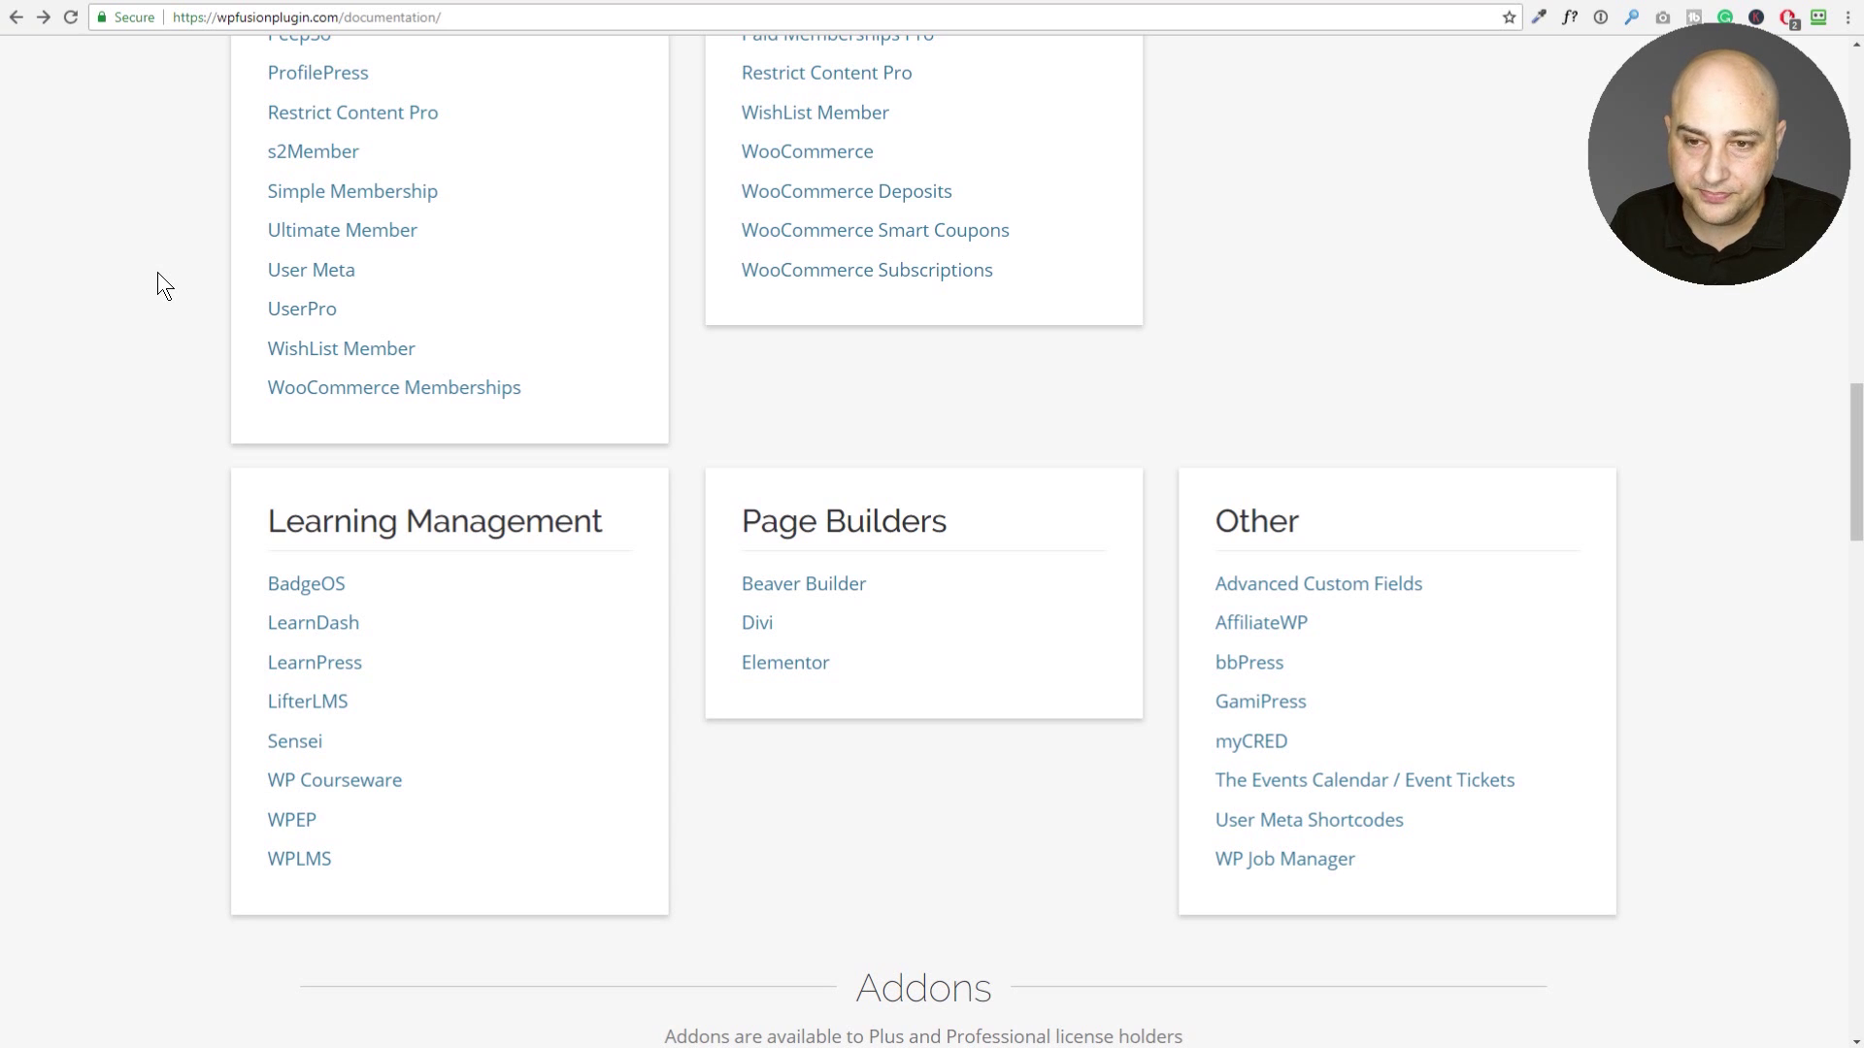
{"action": "scroll", "coordinate": [158, 274], "scroll_direction": "up", "scroll_amount": 15}
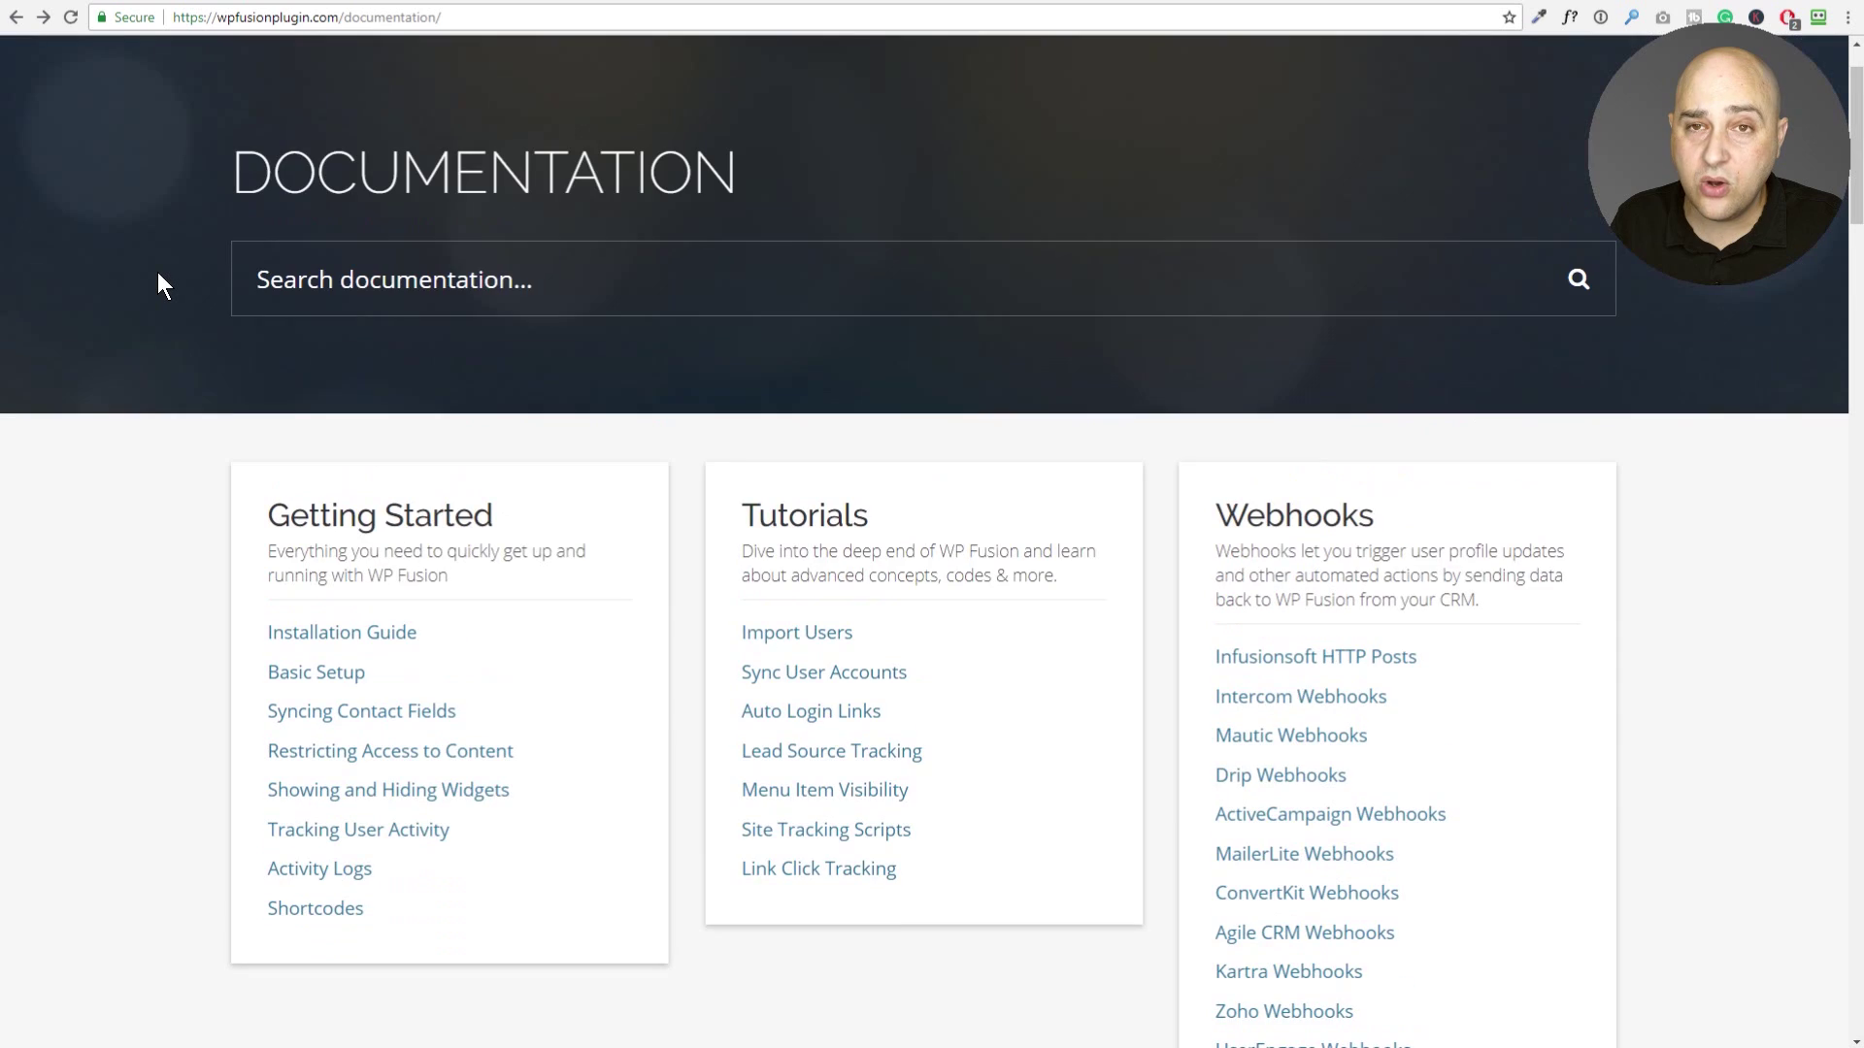
{"action": "scroll", "coordinate": [158, 273], "scroll_direction": "up", "scroll_amount": 1}
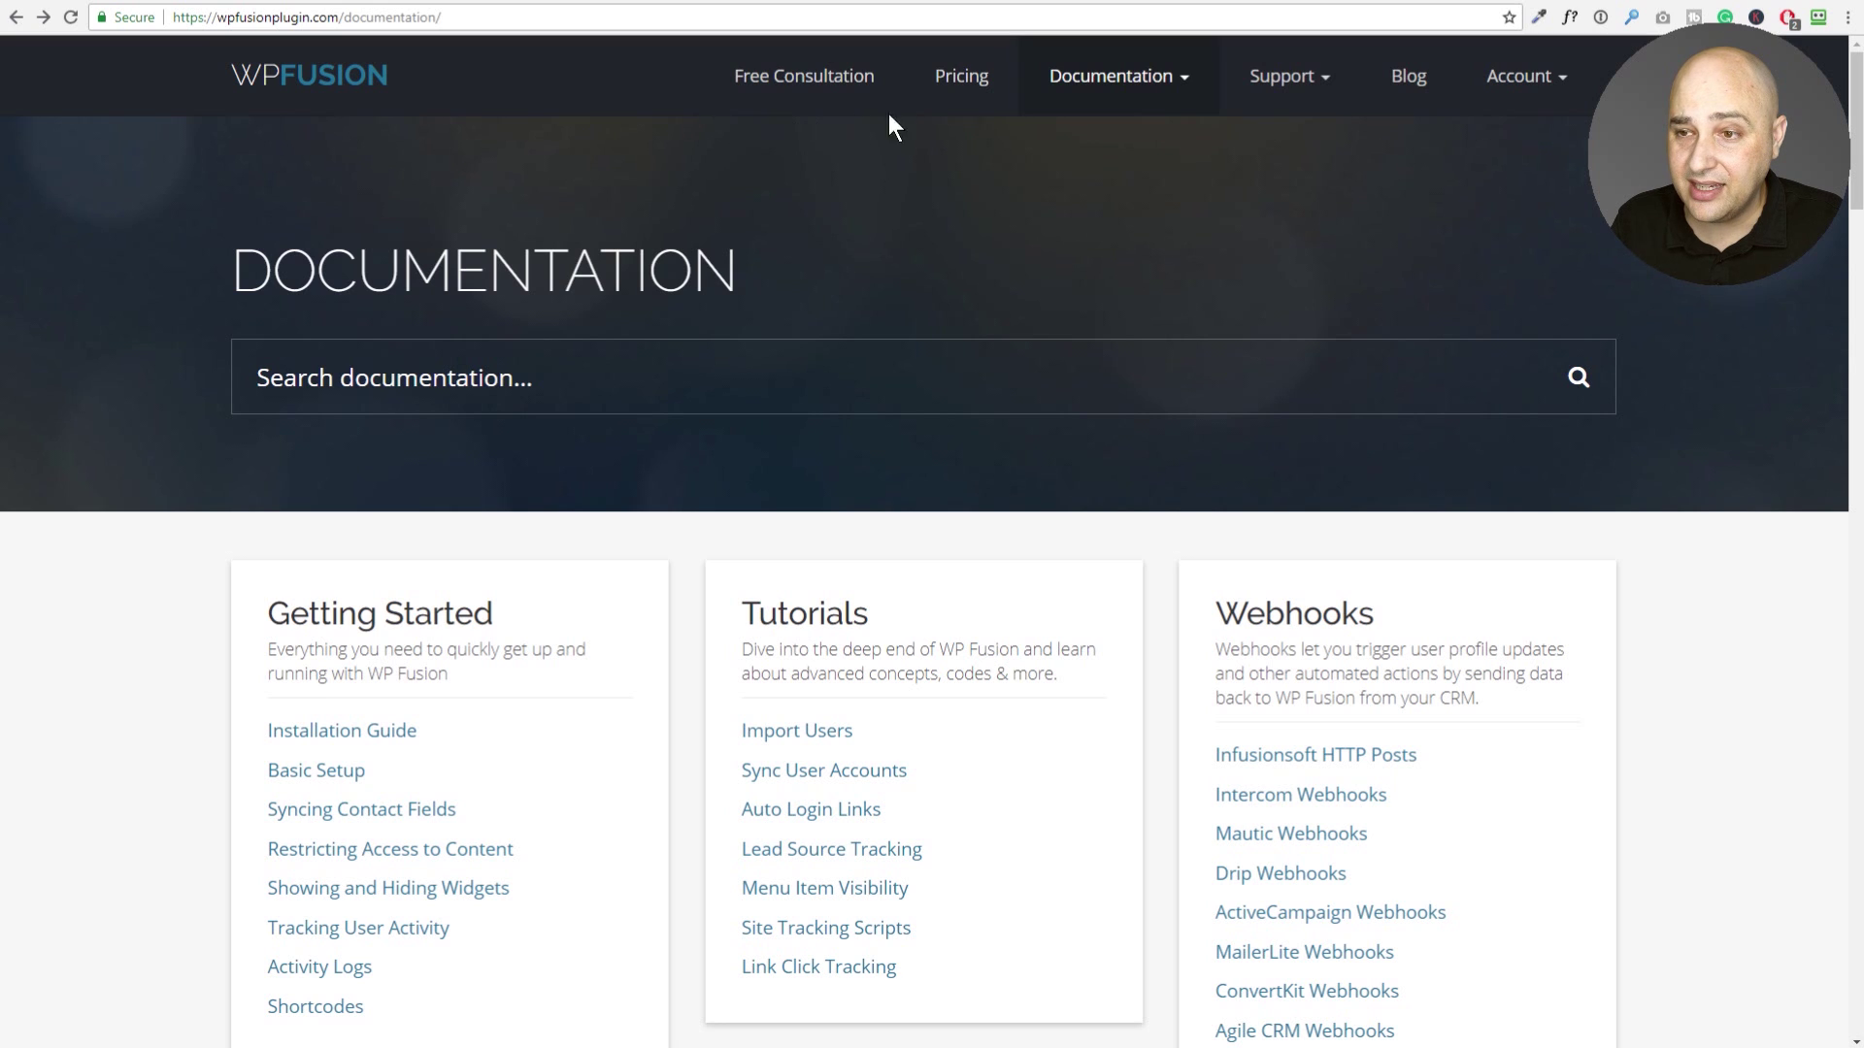
Go from the documentation to the pricing page and compare the plans' add-ons, updates, support and site limits.
{"action": "left_click", "coordinate": [963, 77]}
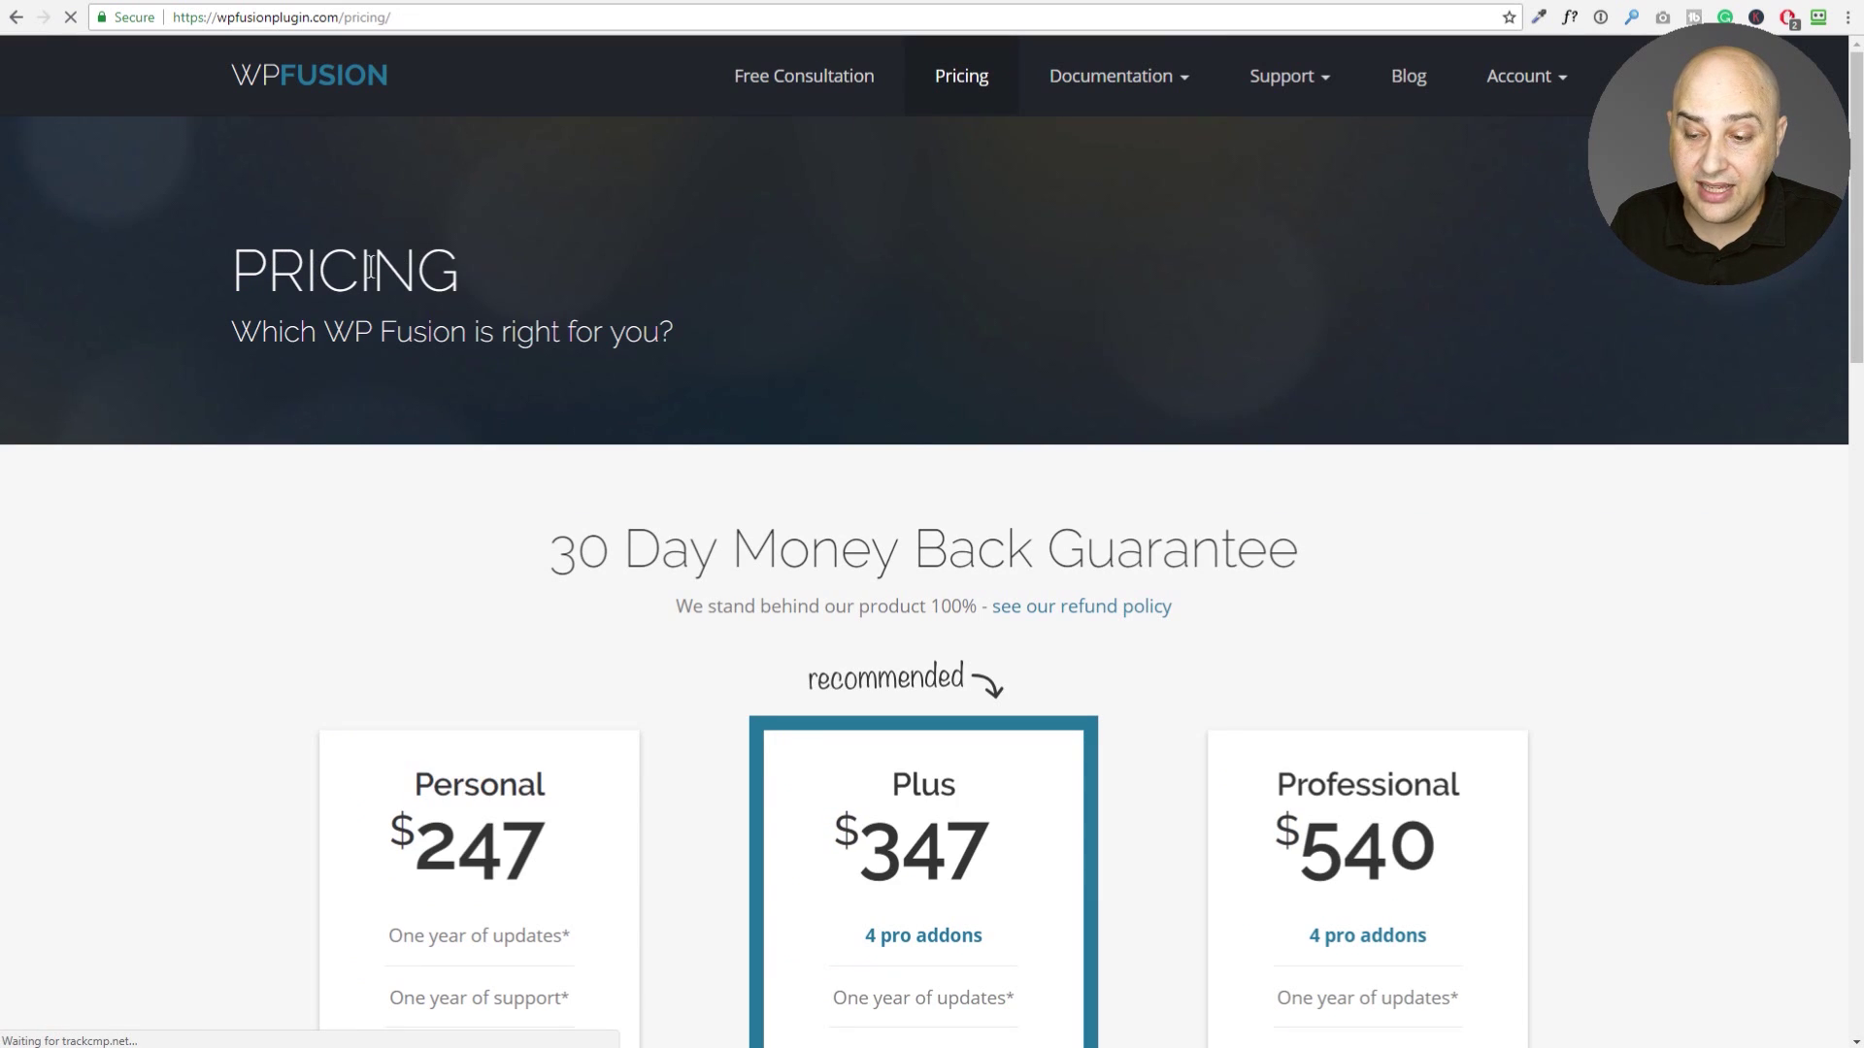
{"action": "scroll", "coordinate": [367, 272], "scroll_direction": "down", "scroll_amount": 4}
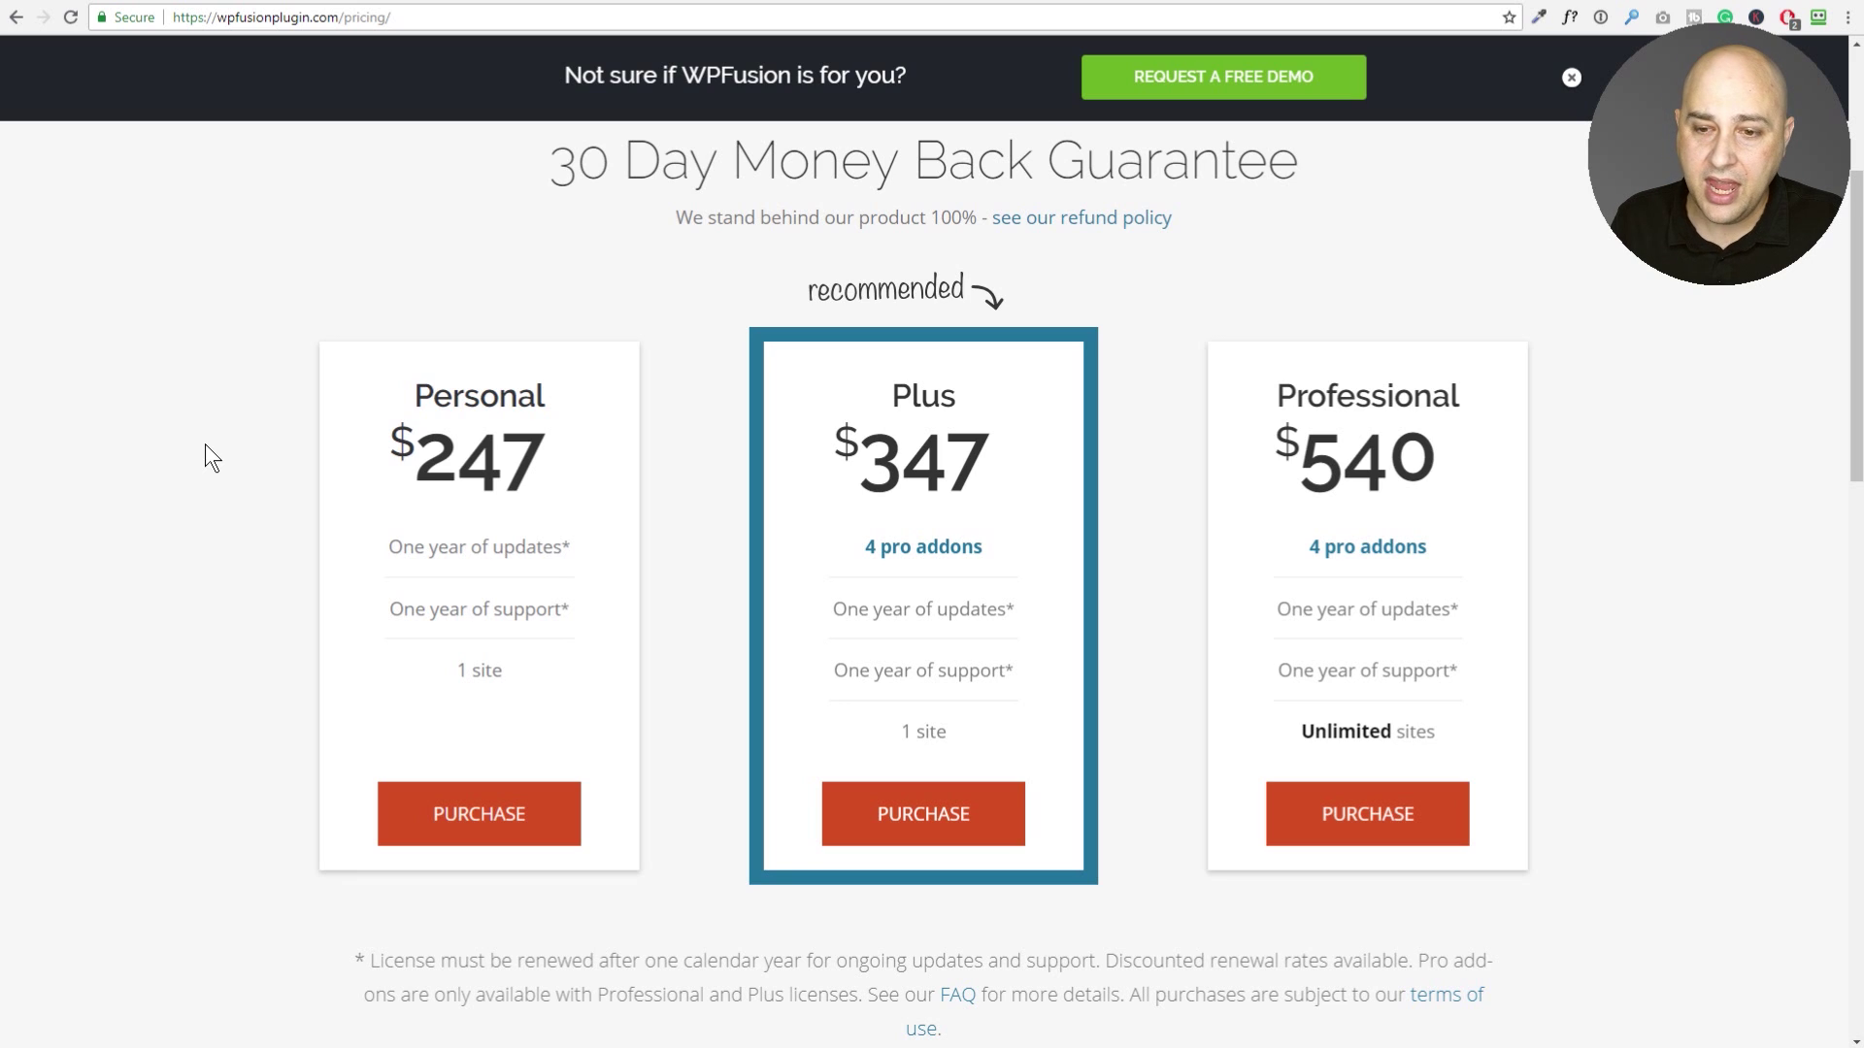
{"action": "scroll", "coordinate": [206, 445], "scroll_direction": "up", "scroll_amount": 4}
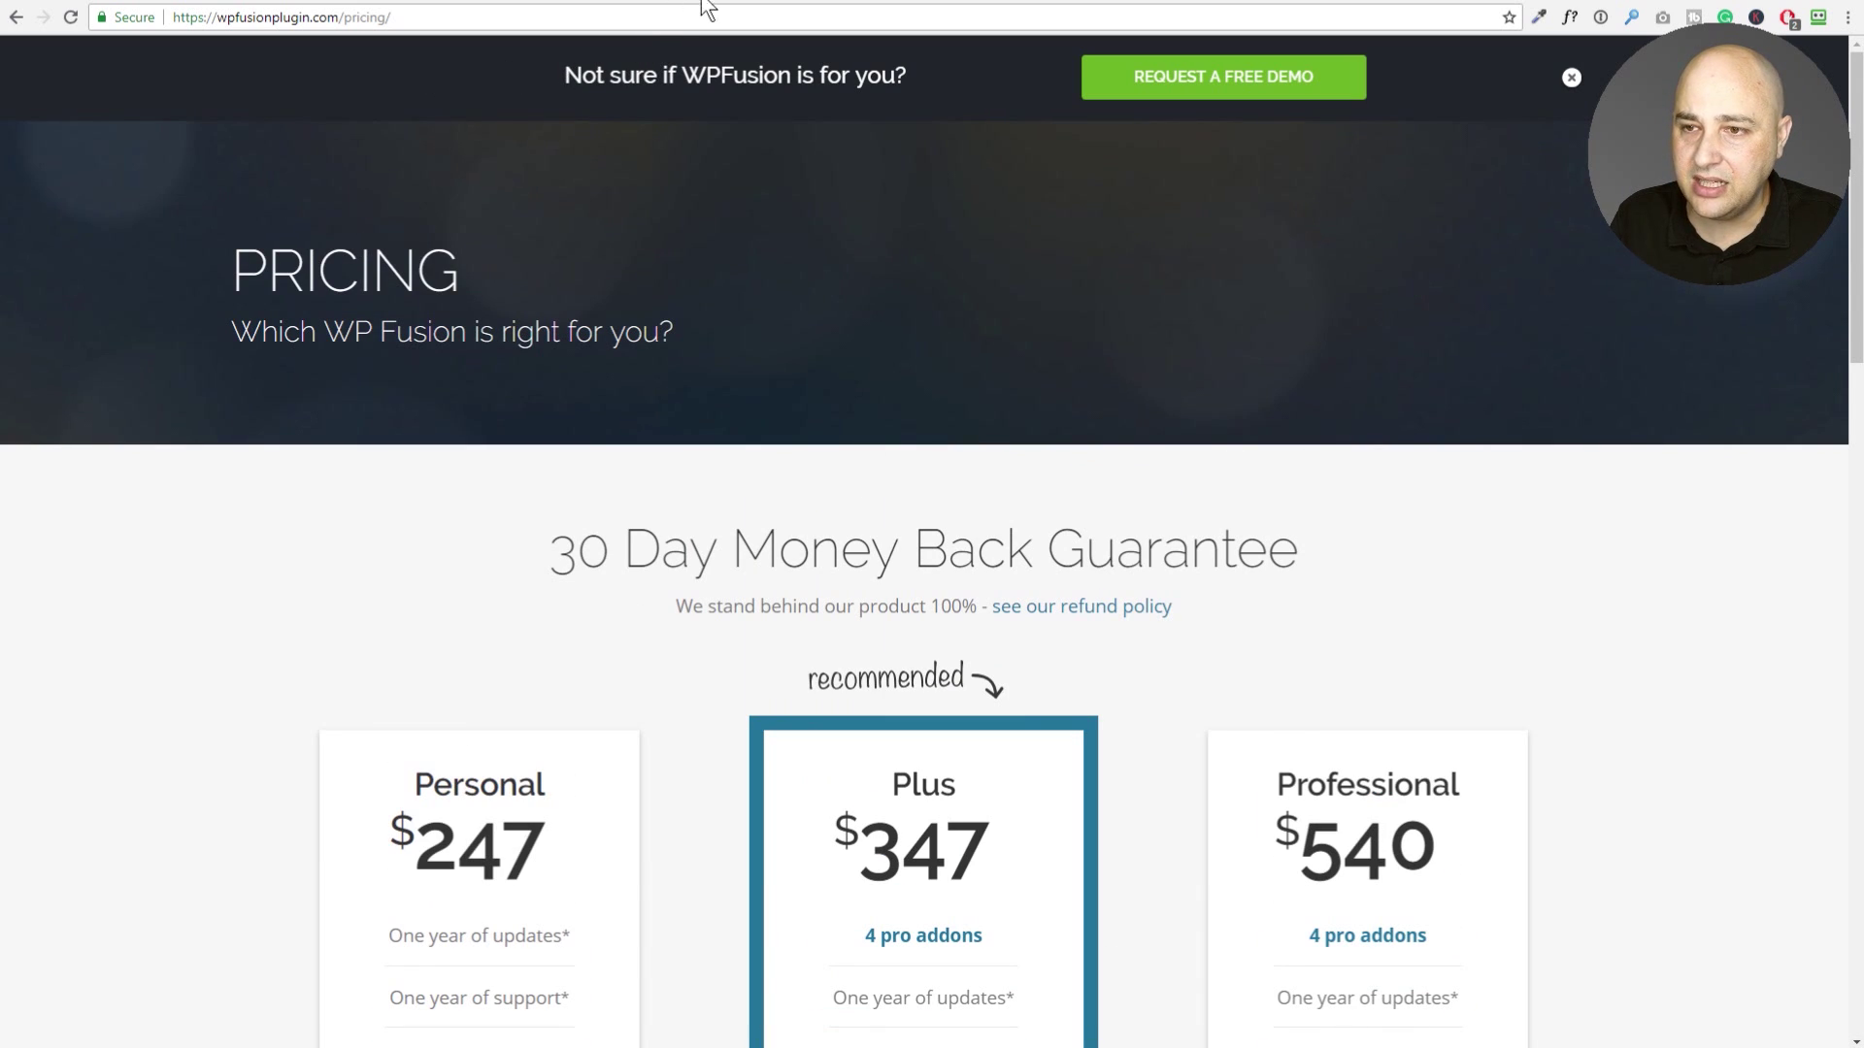
Bring up the CRM Compatibility Table page.
{"action": "key", "text": "alt+Left"}
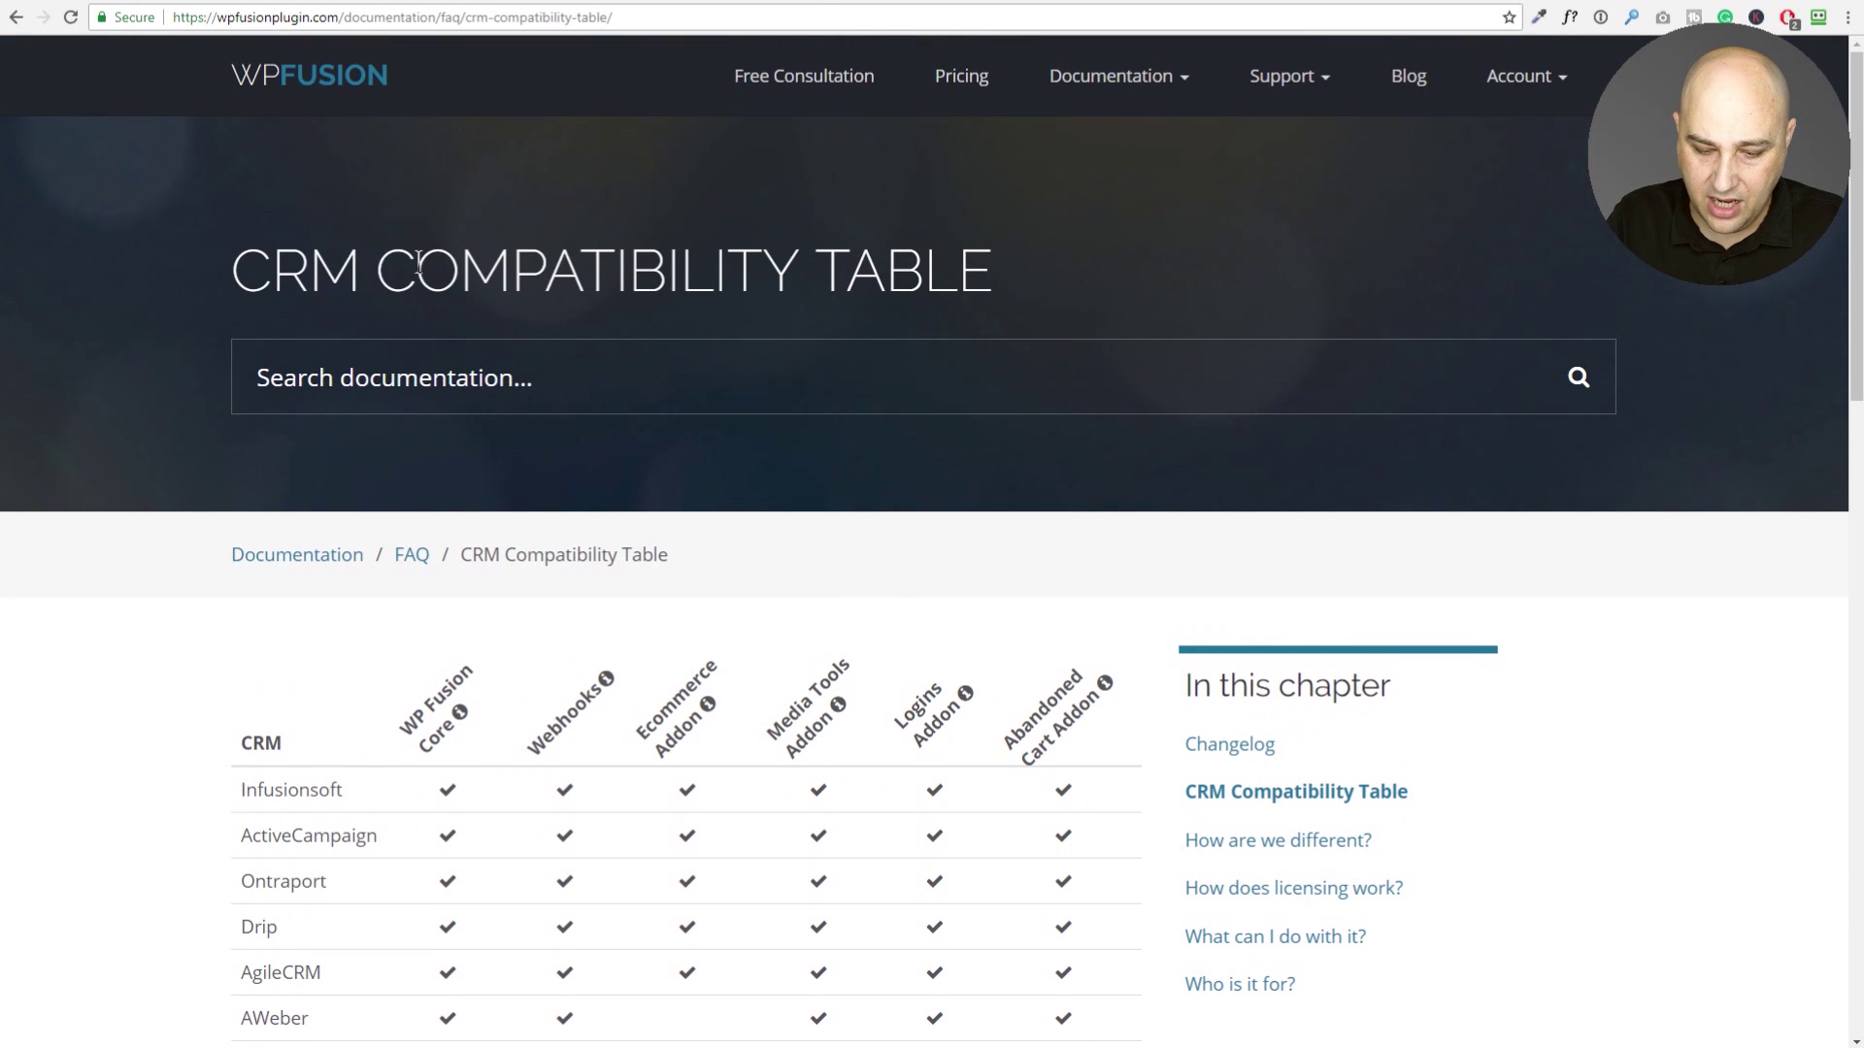